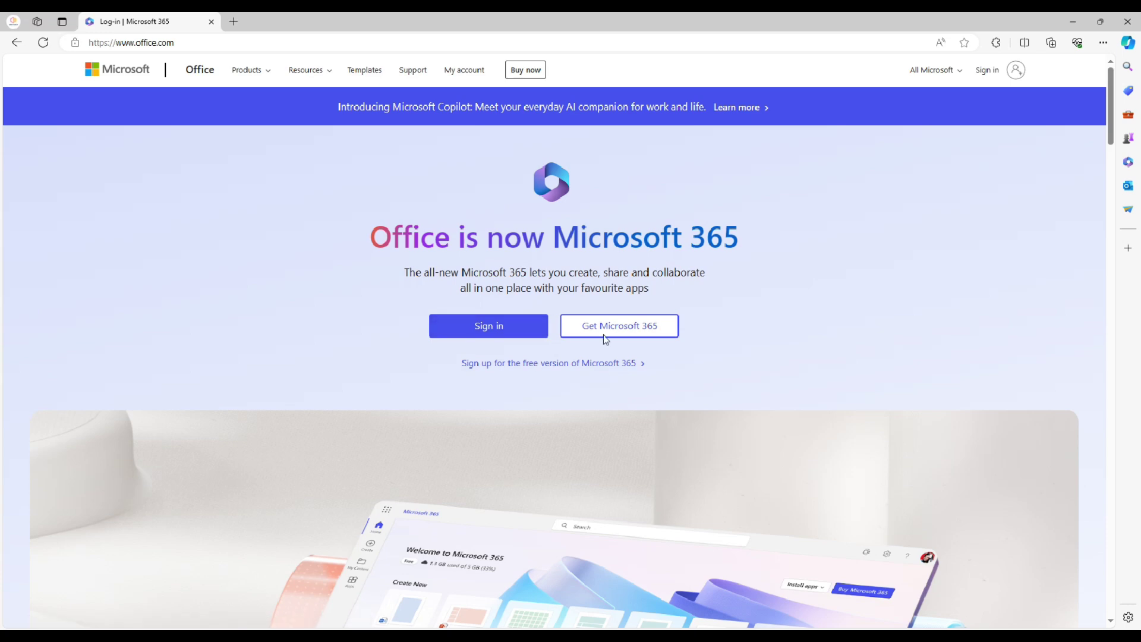
- Open the Microsoft 365 purchase plans and compare how many people the Family and Personal subscriptions cover
left_click(612, 331)
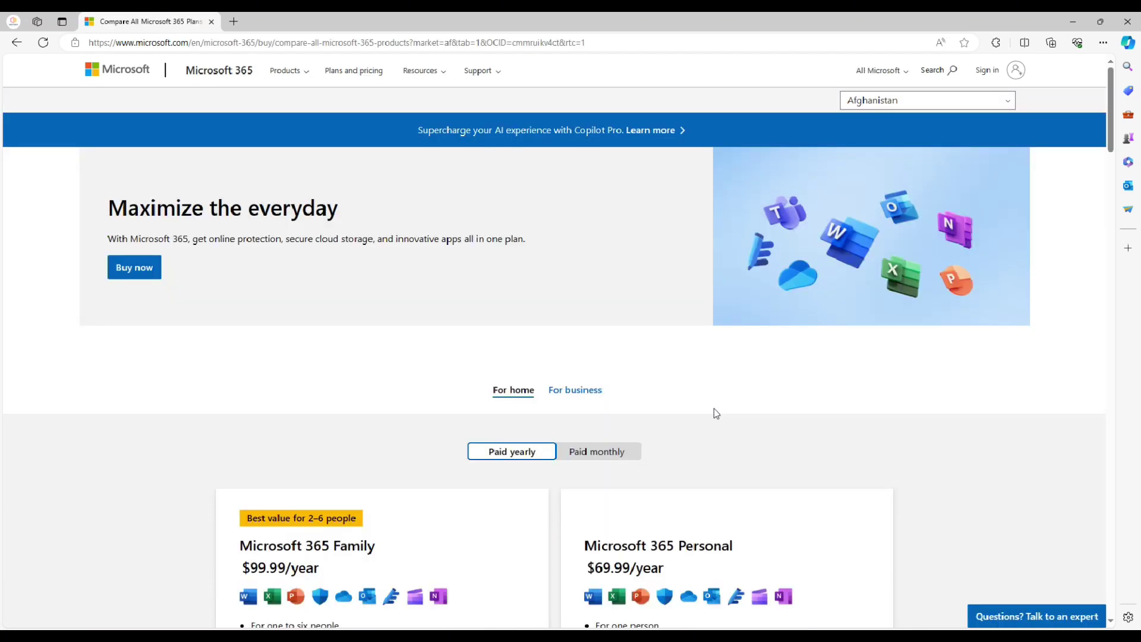
scroll(717, 413, "down", 5)
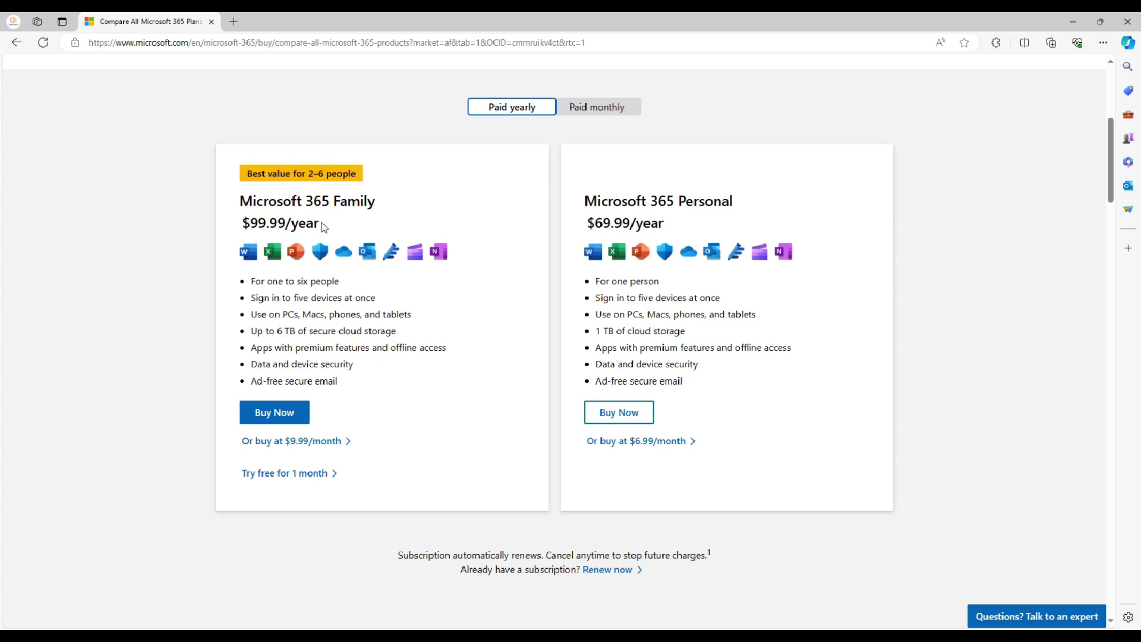
left_click_drag(252, 281, 331, 285)
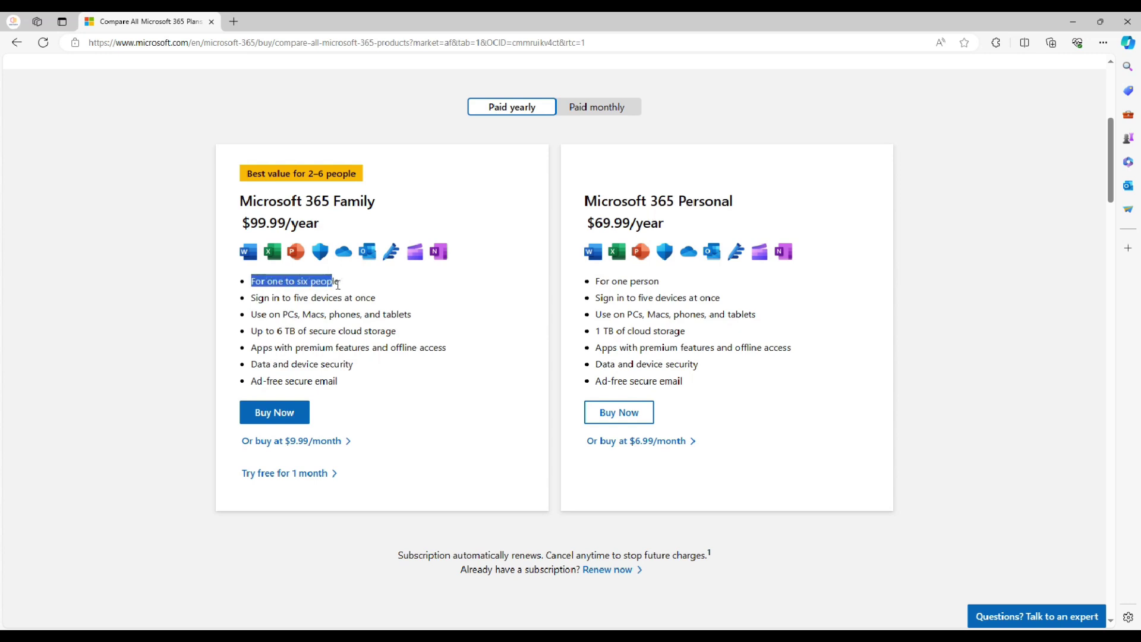
left_click(599, 288)
left_click_drag(598, 282, 659, 283)
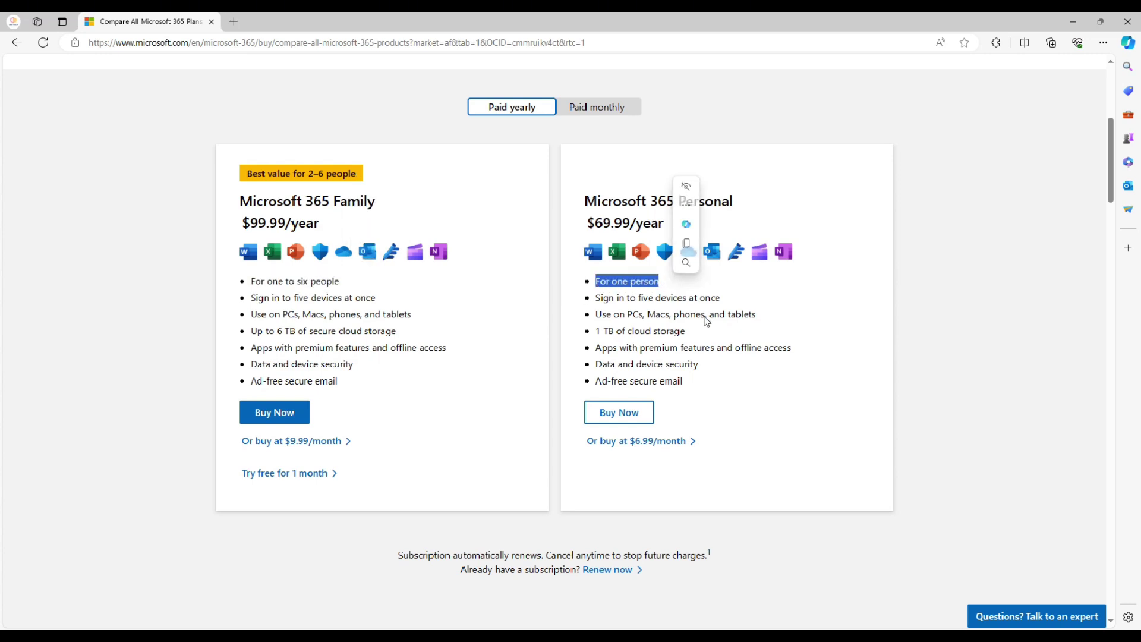
left_click(713, 333)
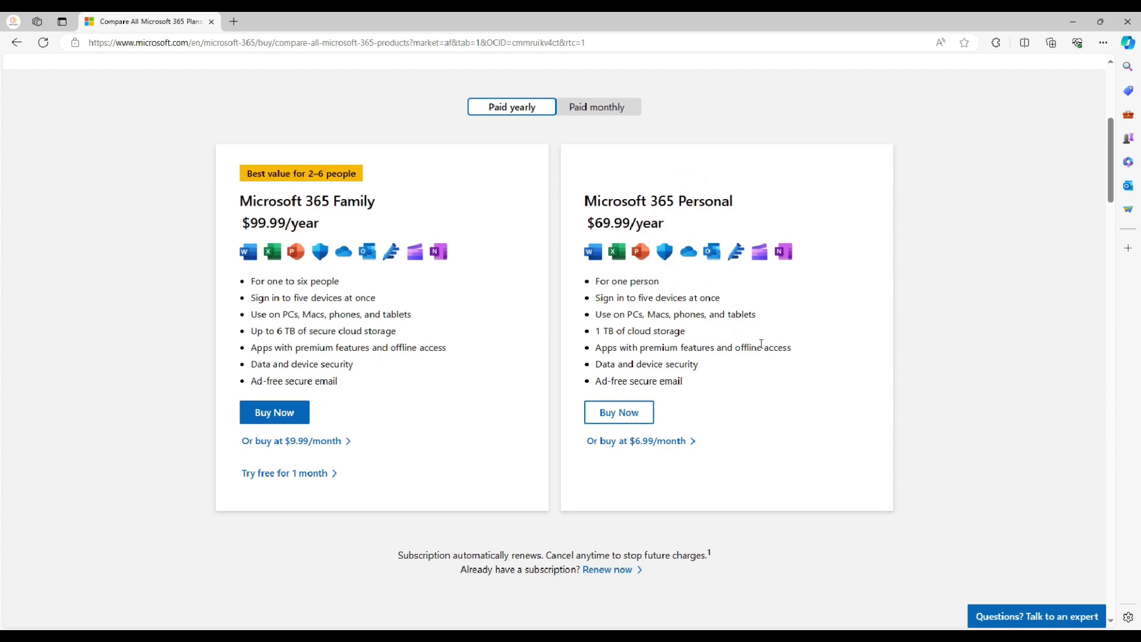
scroll(761, 343, "down", 15)
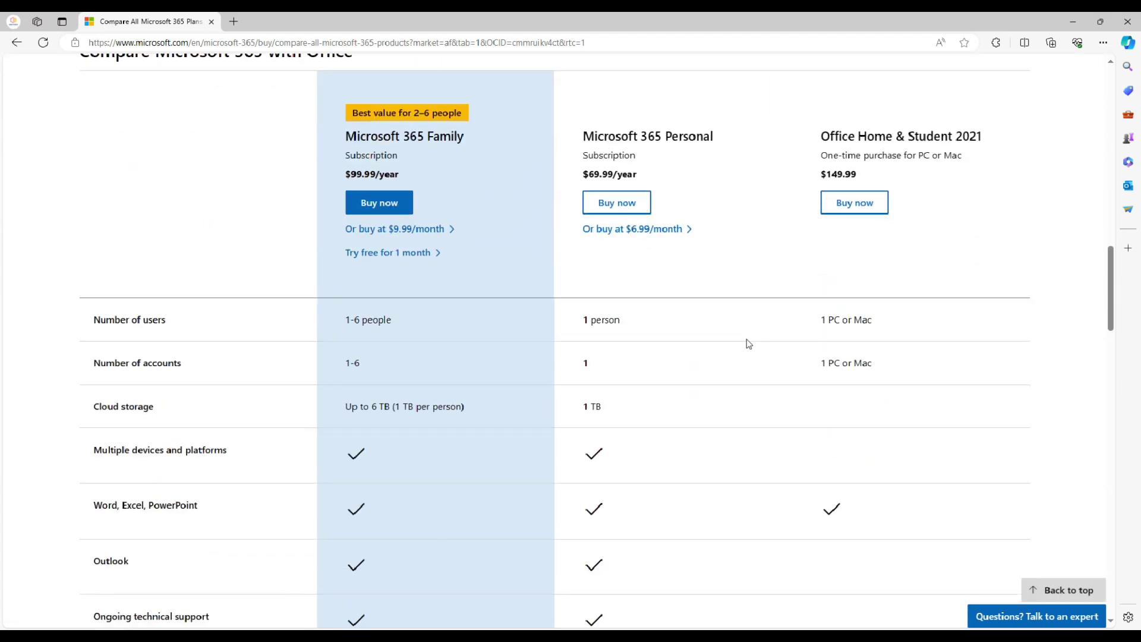
- Examine the one-time purchase options Office Home & Student 2021 and Office Home & Business 2021, and return to the previous page
left_click_drag(823, 136, 987, 137)
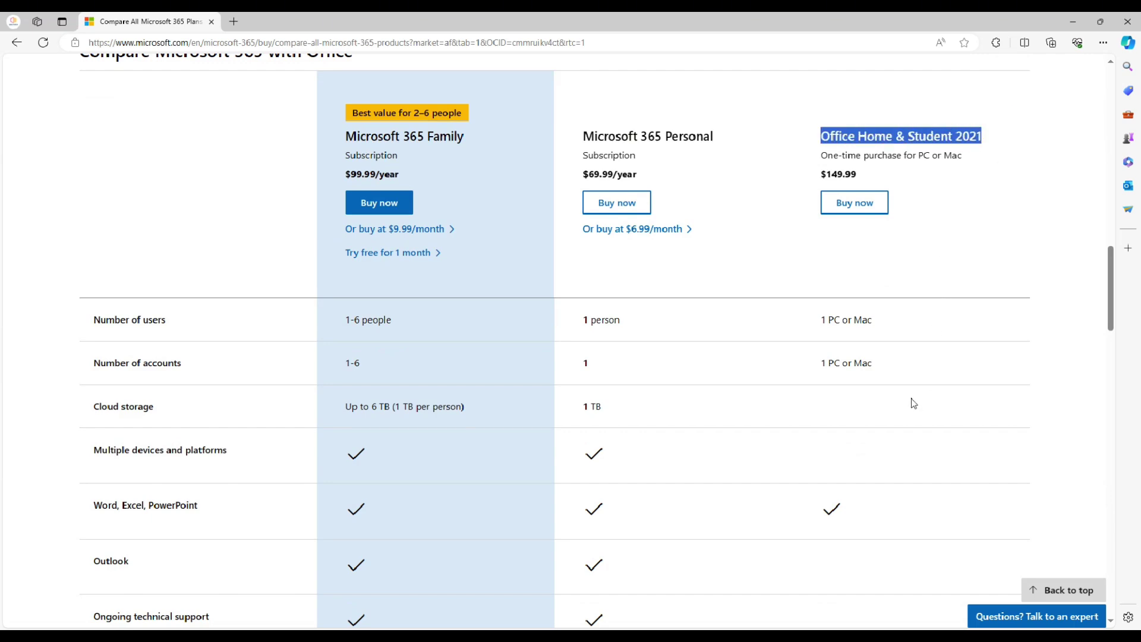
scroll(912, 401, "down", 15)
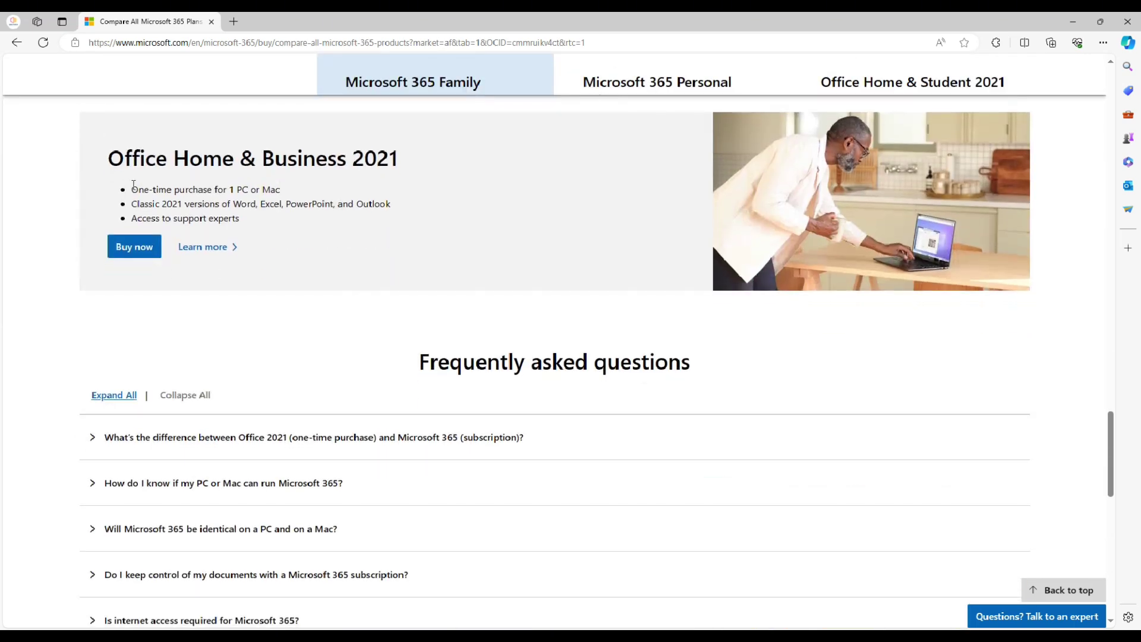
left_click_drag(132, 204, 399, 213)
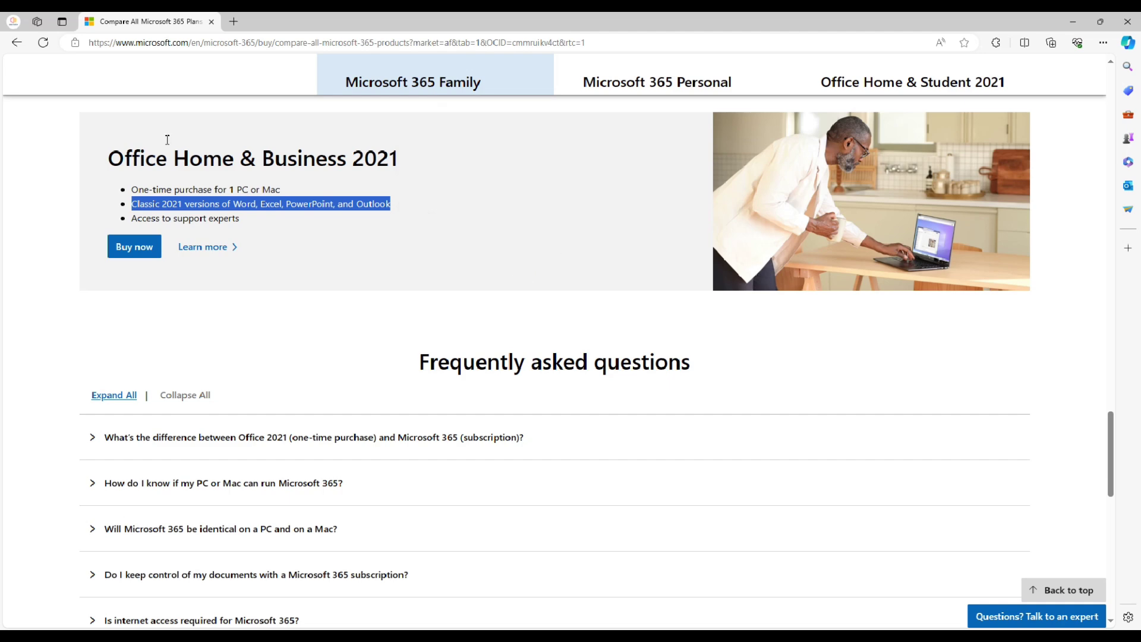
left_click(18, 44)
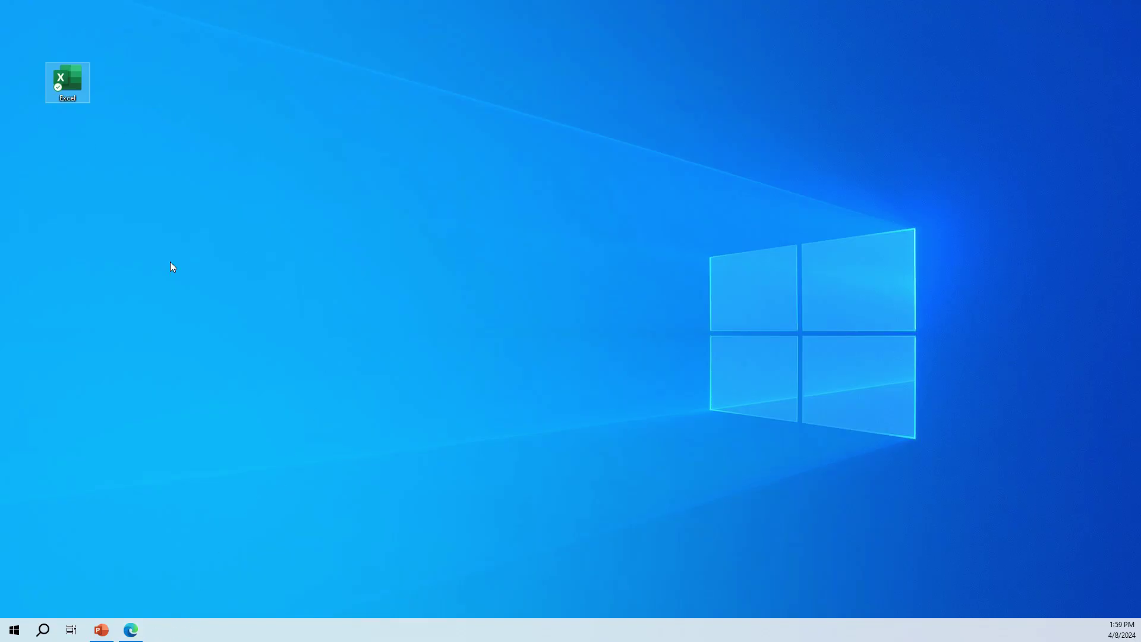
- Search Windows for "excel" and launch the Excel app
left_click(13, 631)
type("exzcel")
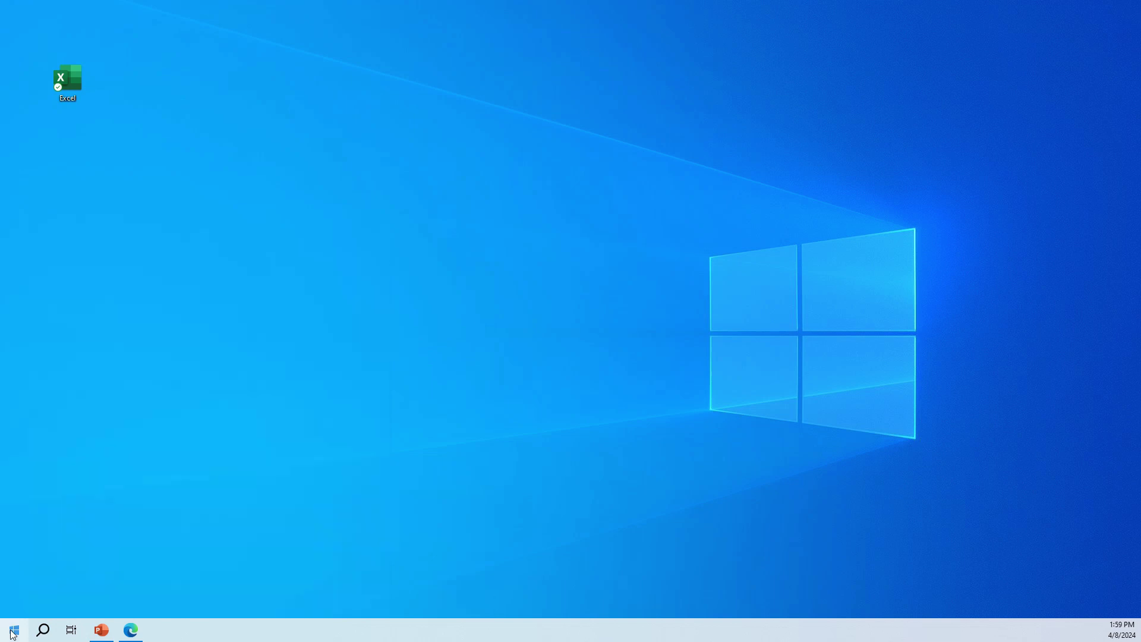
key("BackSpace")
key("BackSpace")
key("BackSpace")
key("BackSpace")
key("BackSpace")
type("xcel")
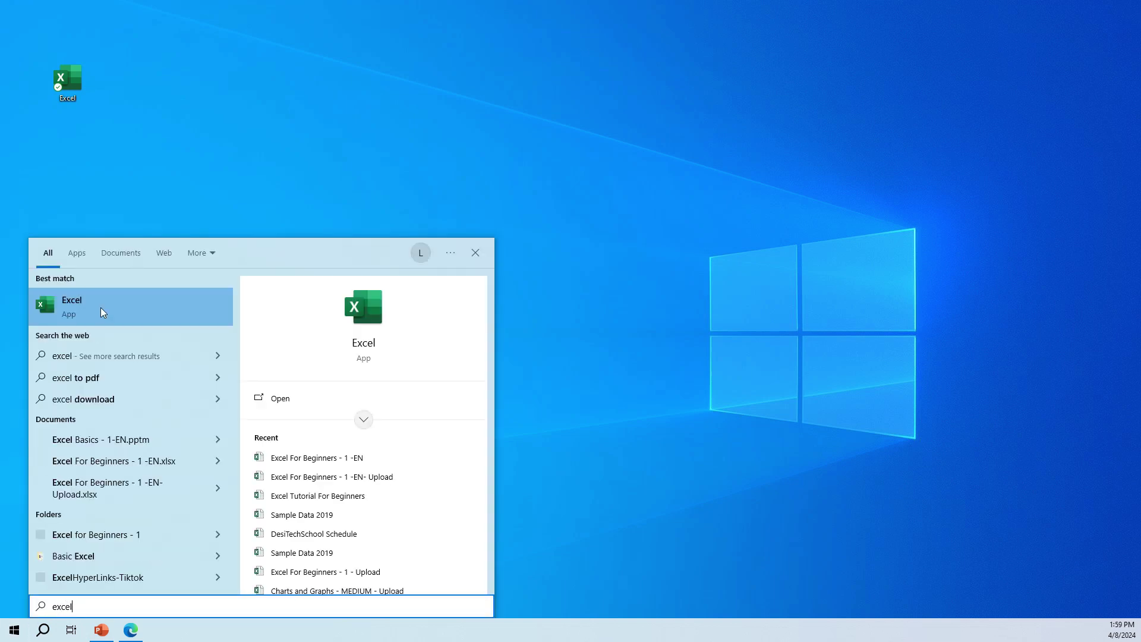
left_click(69, 301)
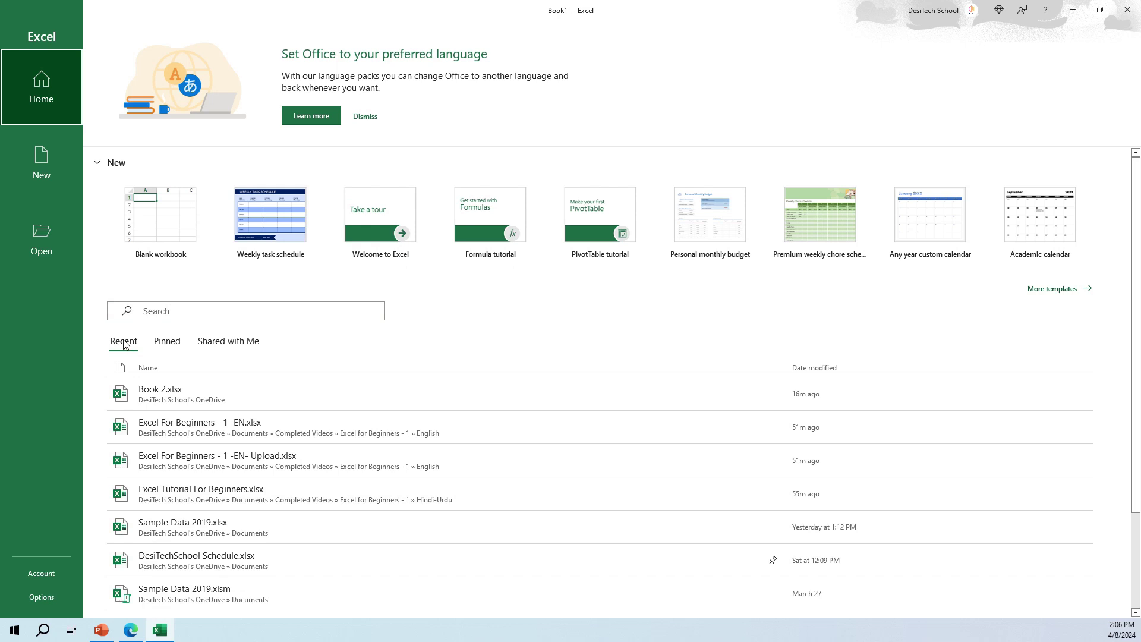
- Search the workbooks on the start screen for "sample" and clear the search
left_click(153, 319)
type("sample")
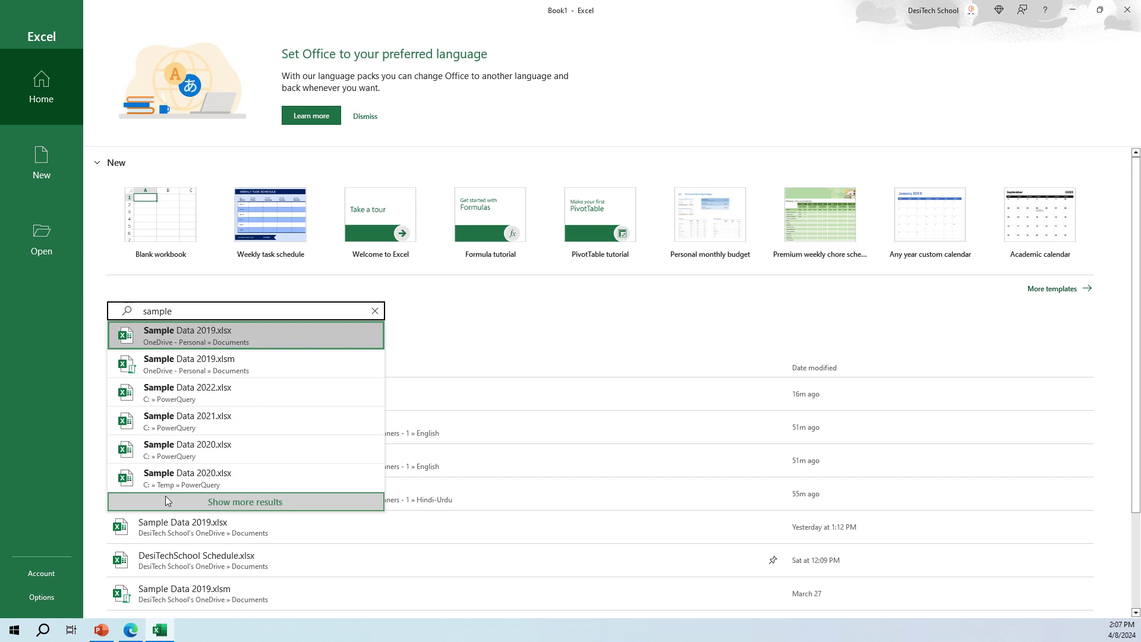
left_click(375, 311)
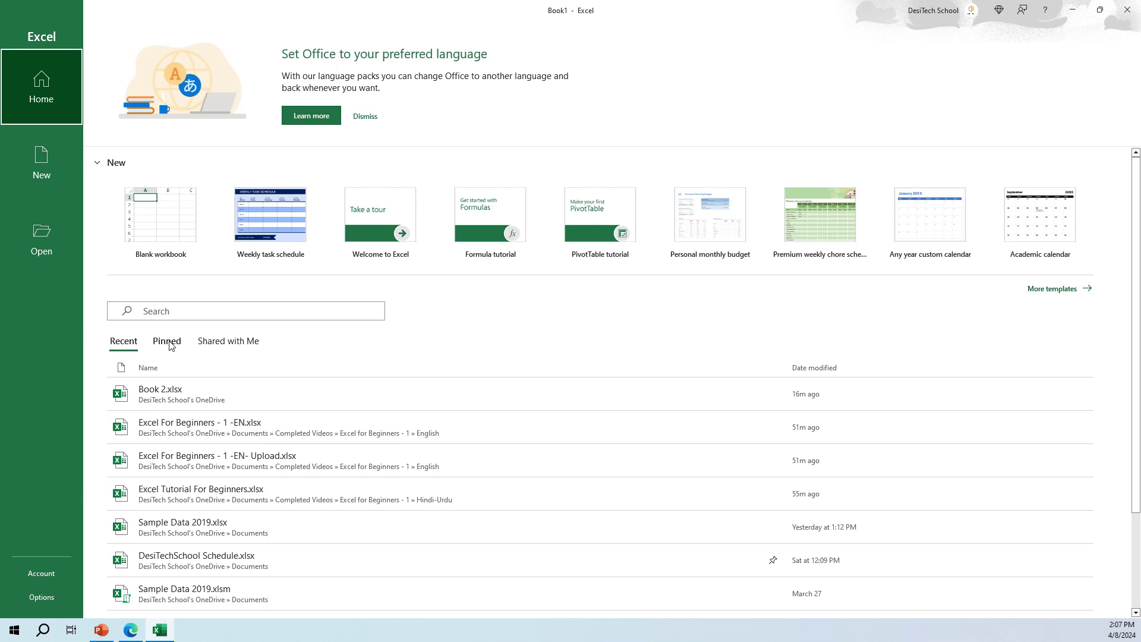
- Pin the workbook Excel For Beginners - 1 -EN.xlsx and view the Pinned and Shared with Me lists
right_click(211, 424)
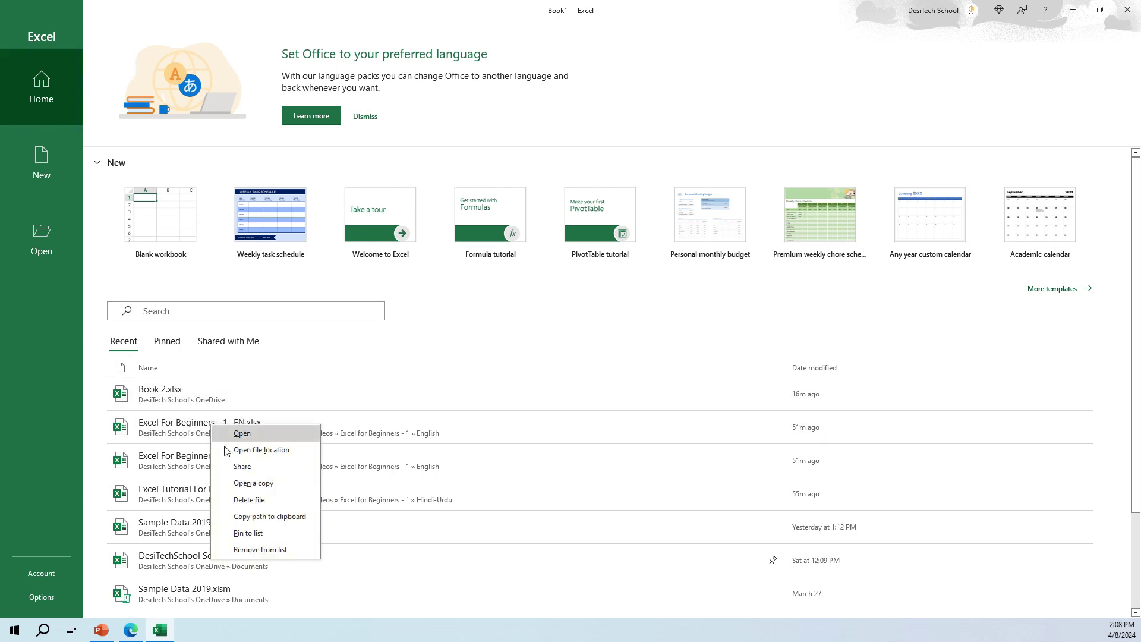
left_click(241, 533)
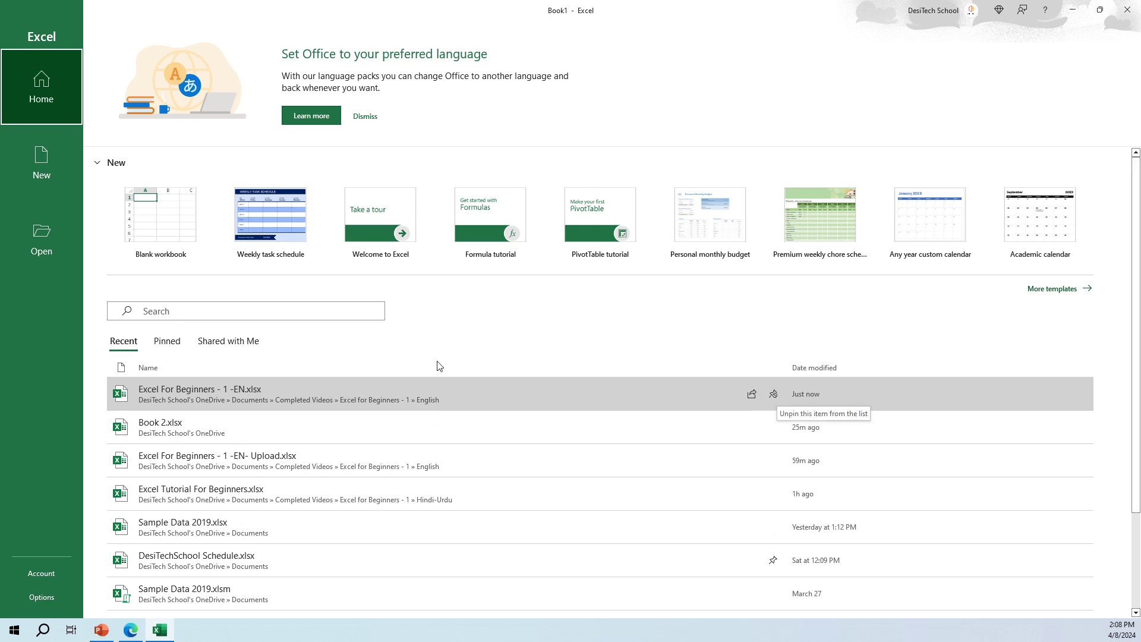
left_click(175, 343)
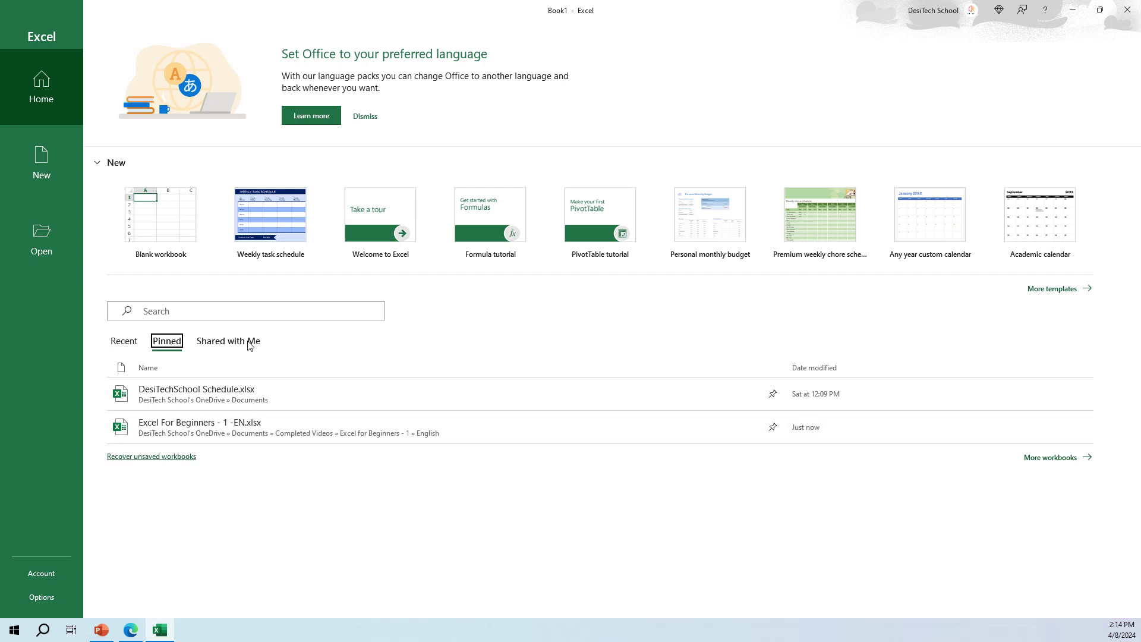
left_click(232, 344)
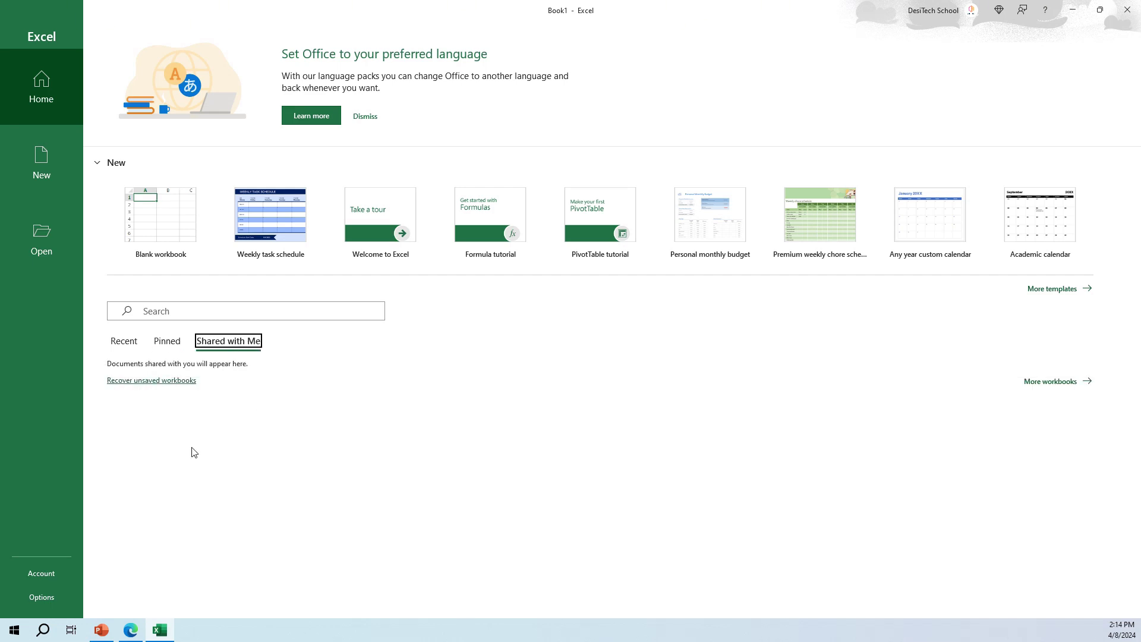
- Look through the templates available for creating a new workbook
left_click(38, 166)
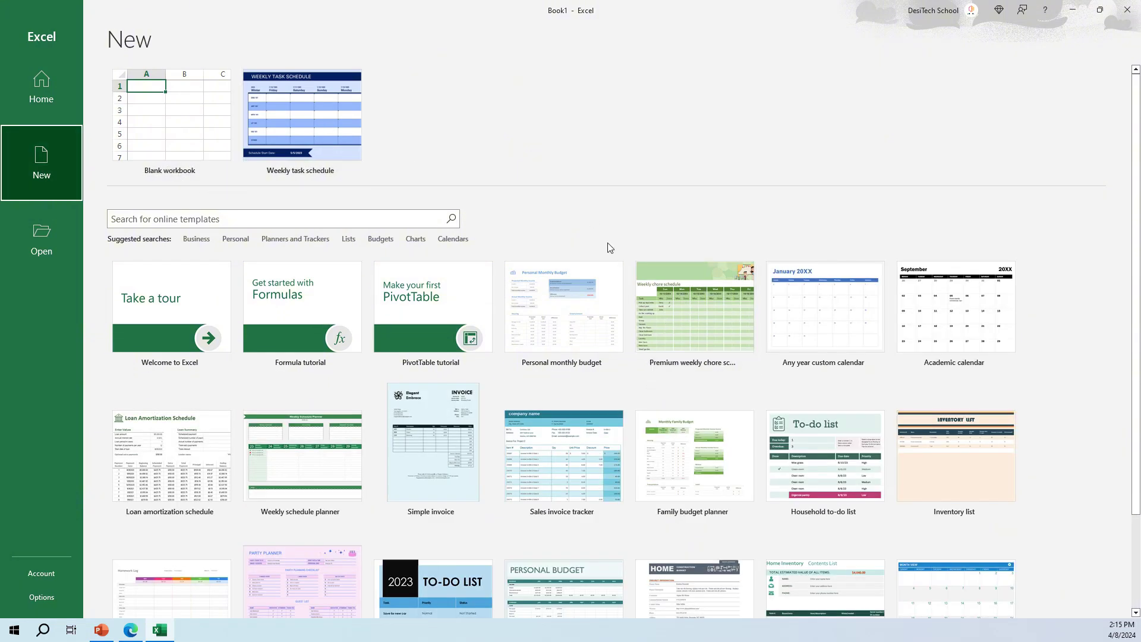
scroll(564, 416, "down", 1)
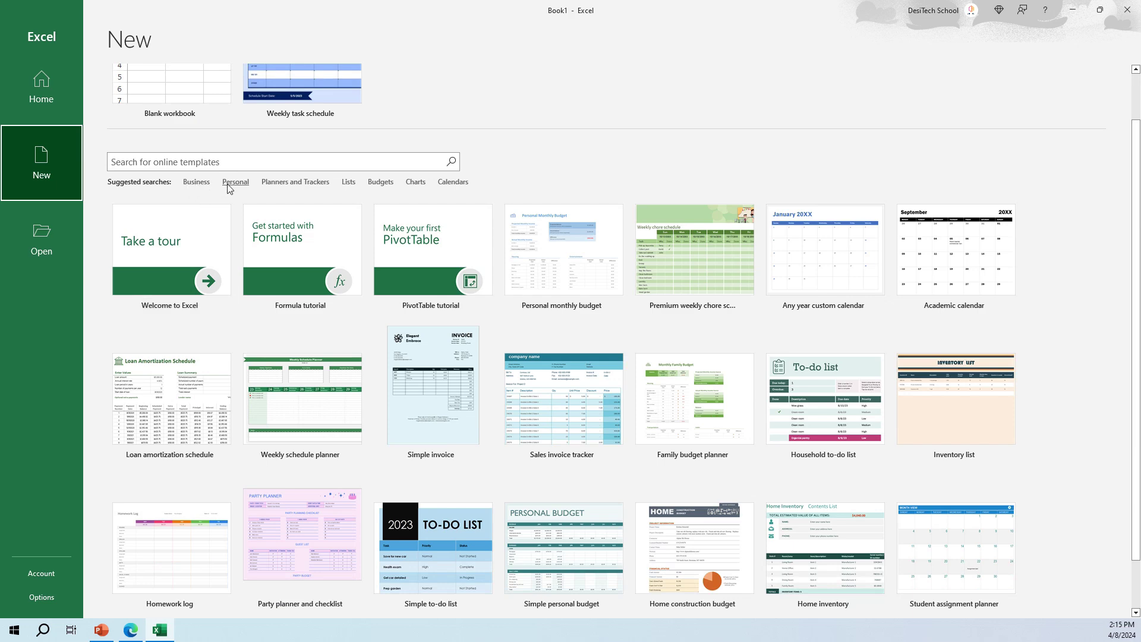
scroll(228, 189, "up", 1)
- Open the pinned workbook Excel For Beginners - 1 -EN.xlsx
left_click(38, 244)
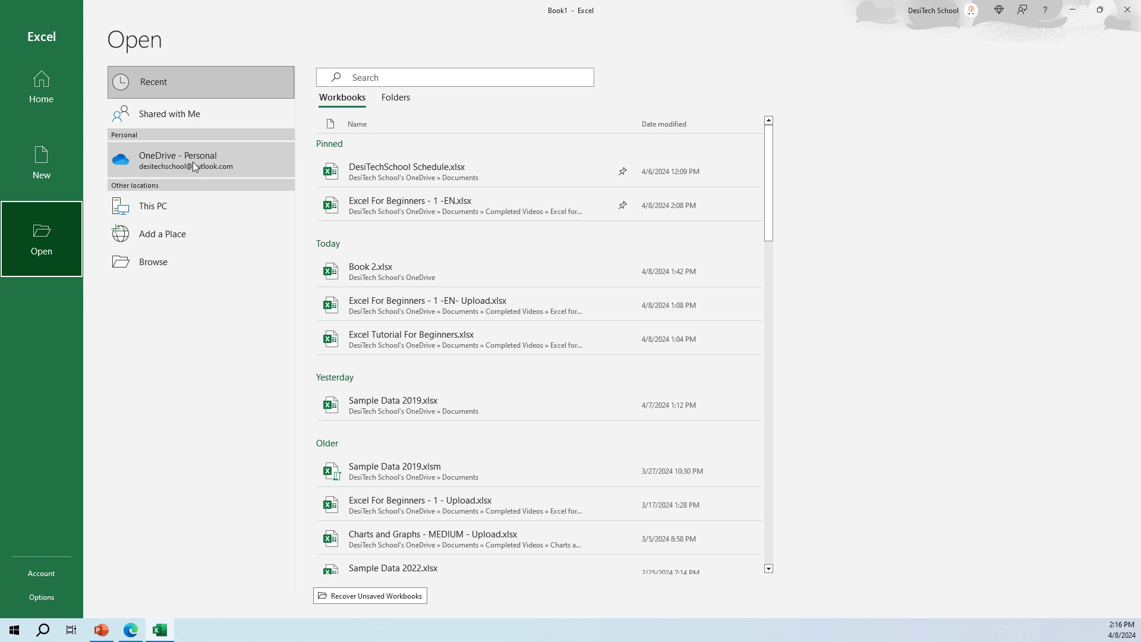
left_click(38, 188)
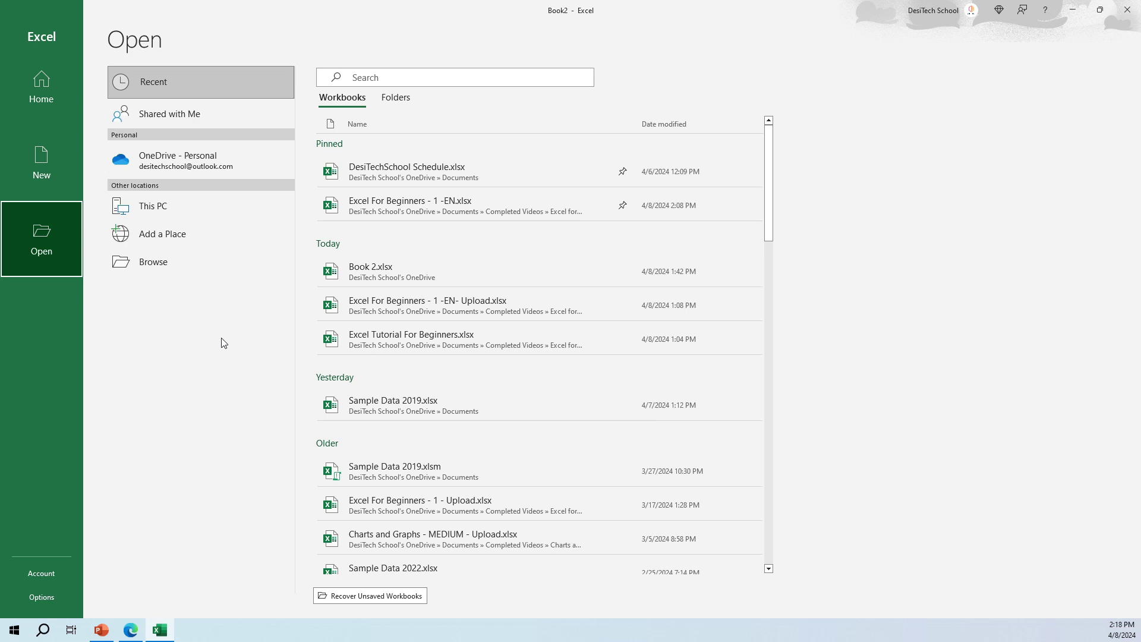
left_click(412, 209)
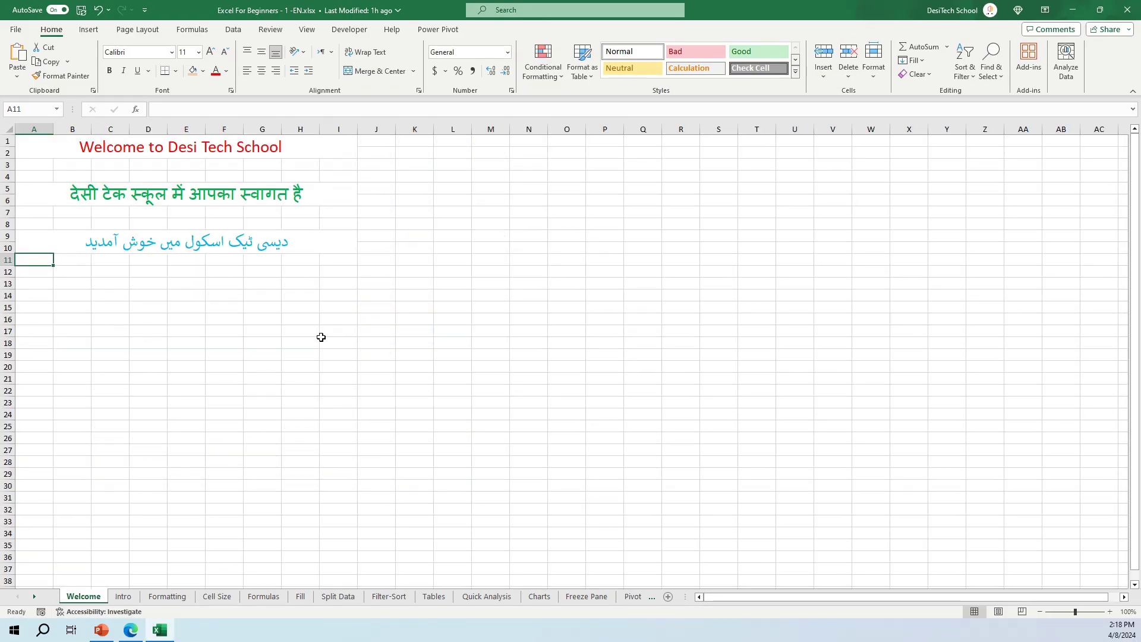
- Examine the Welcome sheet's grid, selecting the merged Hindi greeting in A5 and the empty cell O31
key("ctrl+Home")
left_click(191, 197)
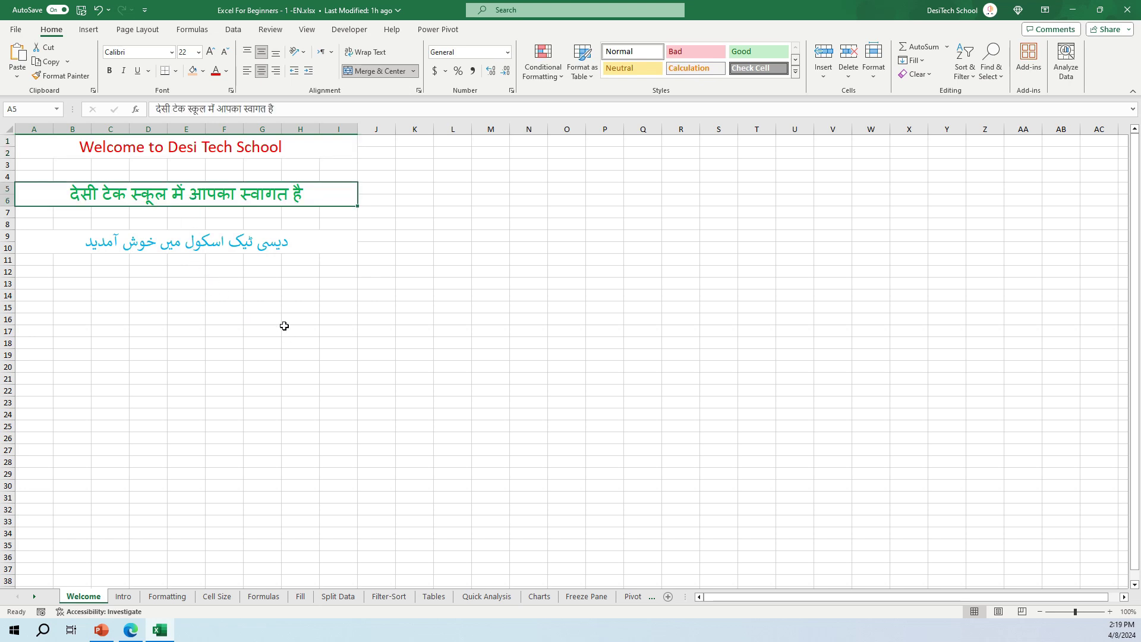
scroll(294, 332, "down", 4)
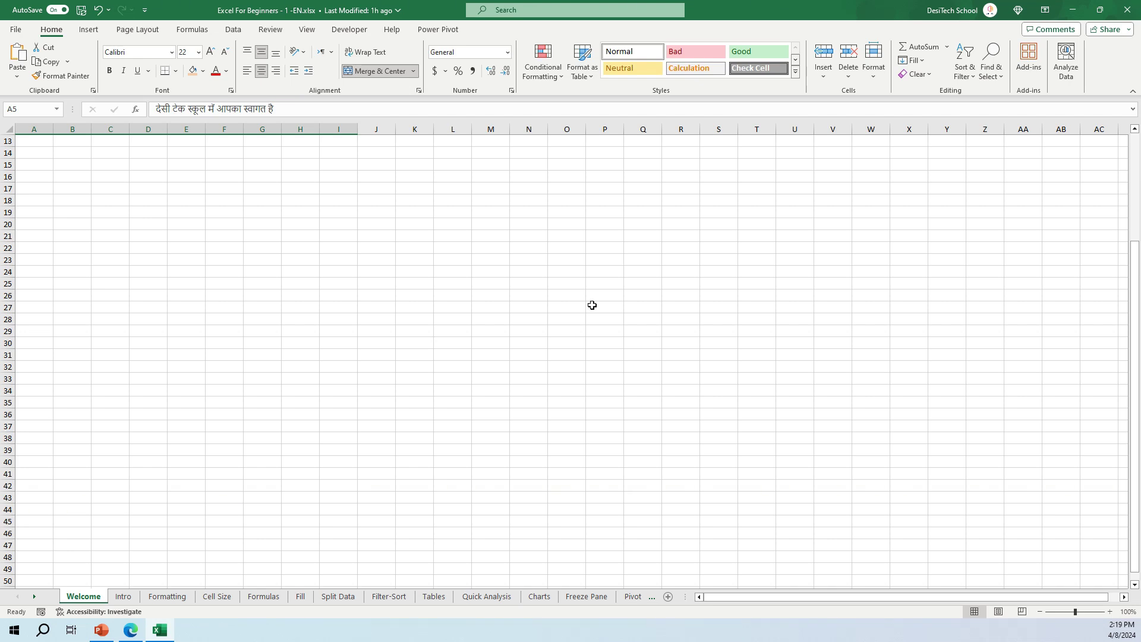
left_click(568, 354)
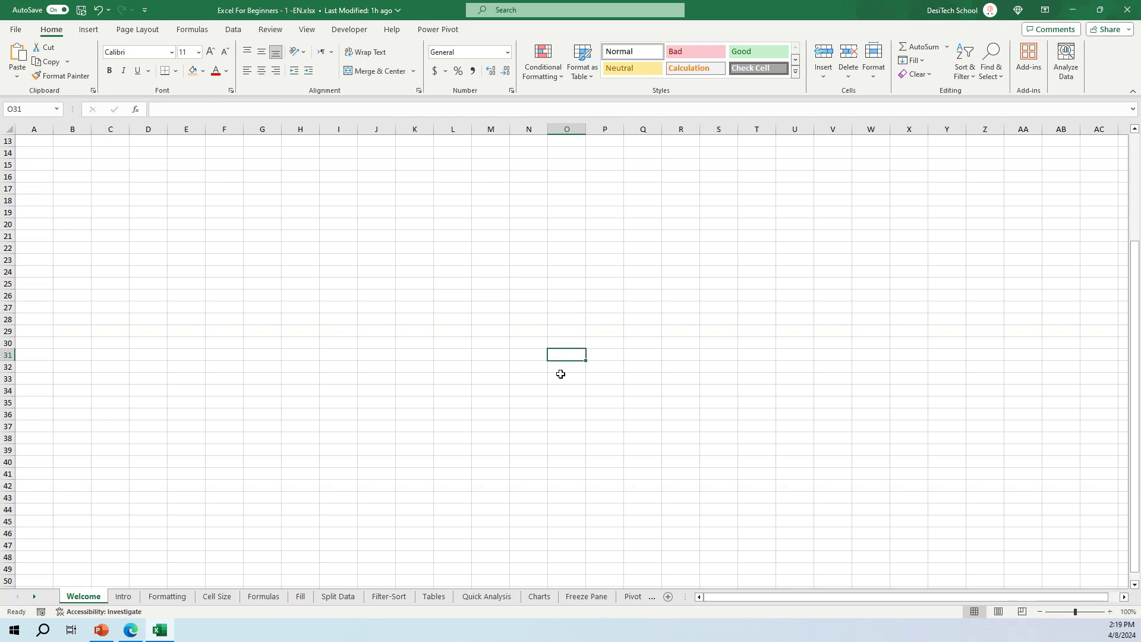
scroll(611, 318, "up", 4)
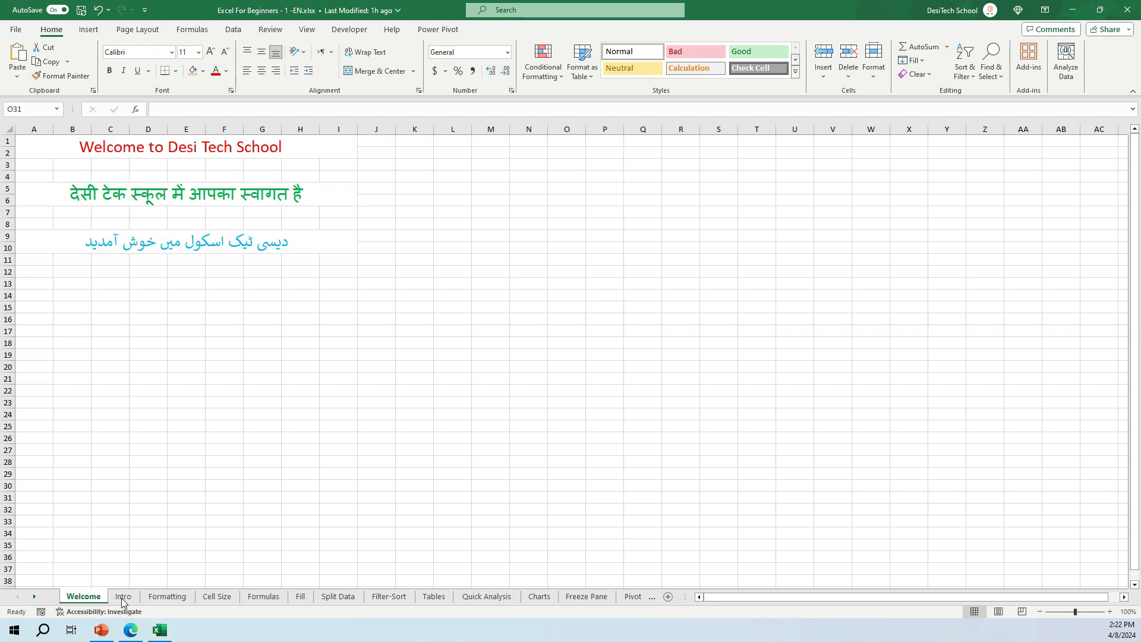
- Switch to the Intro sheet and view the management options offered for it without choosing any
left_click(123, 597)
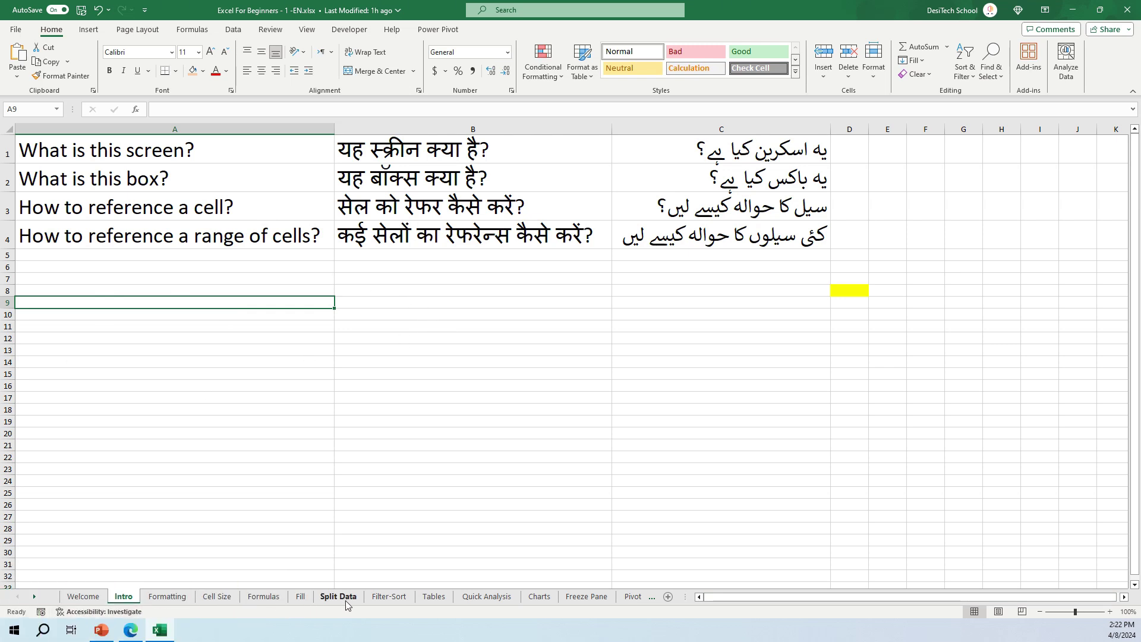
right_click(119, 596)
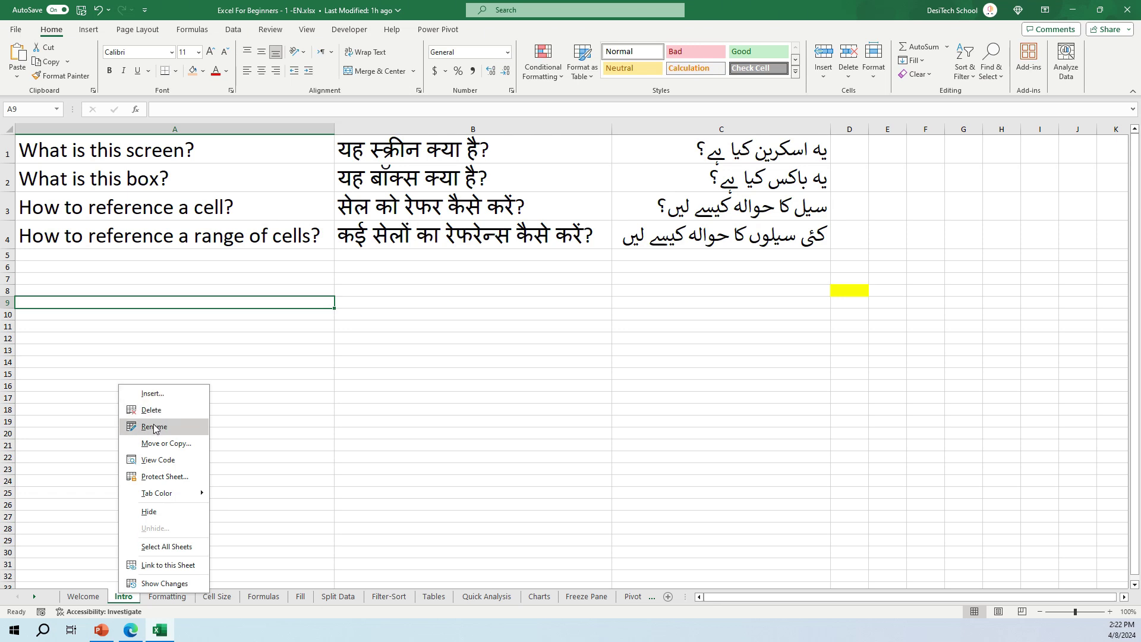
left_click(246, 366)
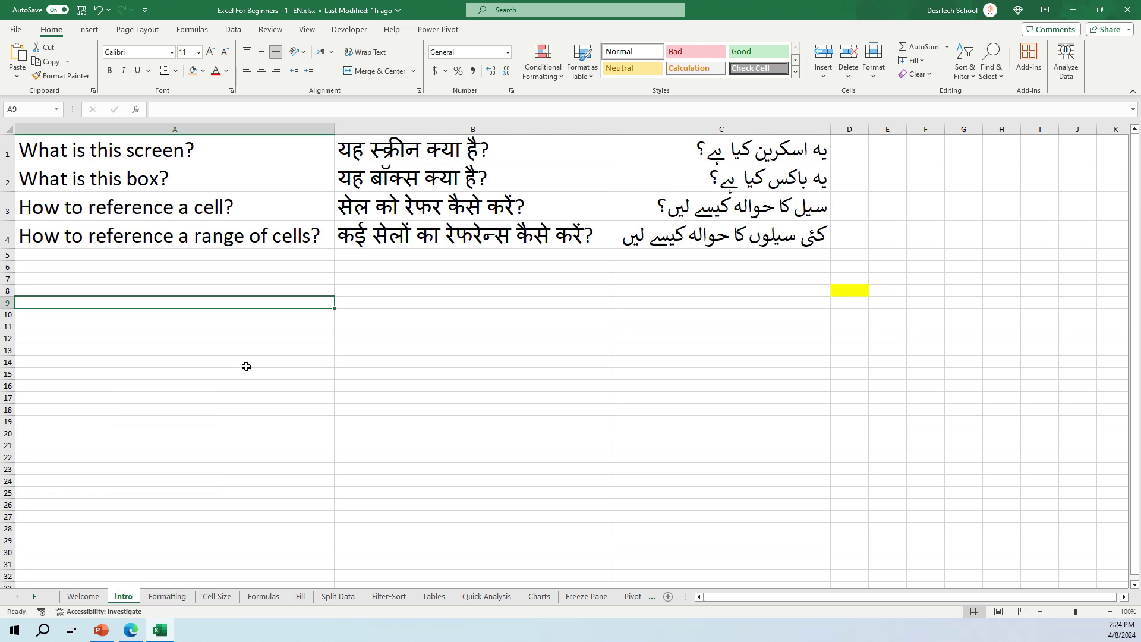
- Select the empty range A6:B21 on the Intro sheet, and reduce the selection to the single cell A8
left_click_drag(177, 268, 383, 431)
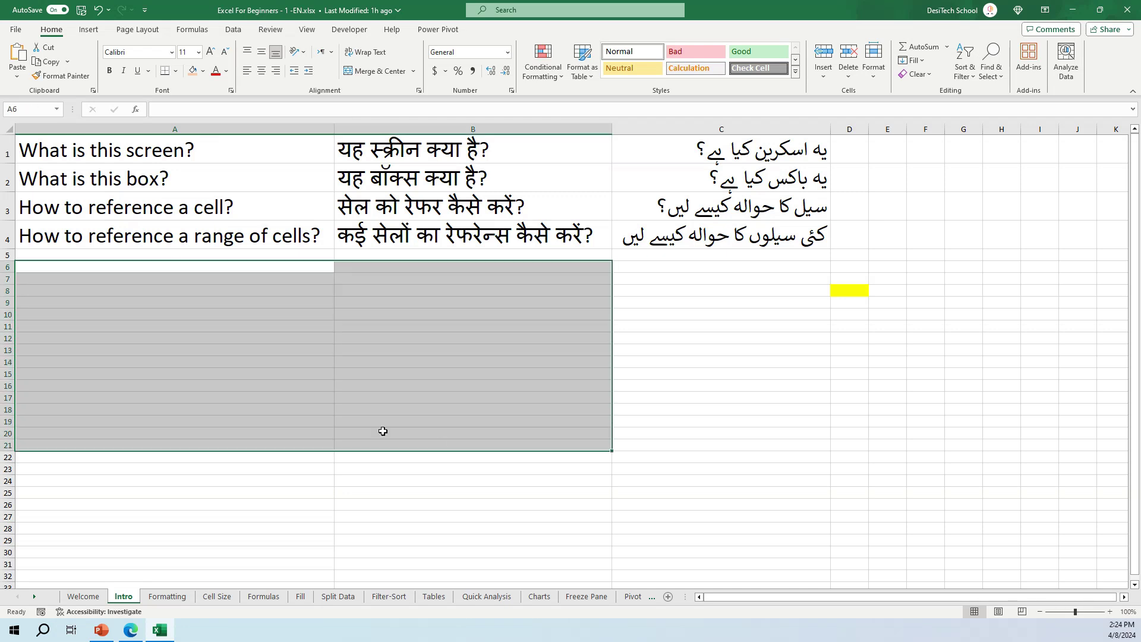
left_click(207, 317)
left_click(217, 300)
left_click(217, 292)
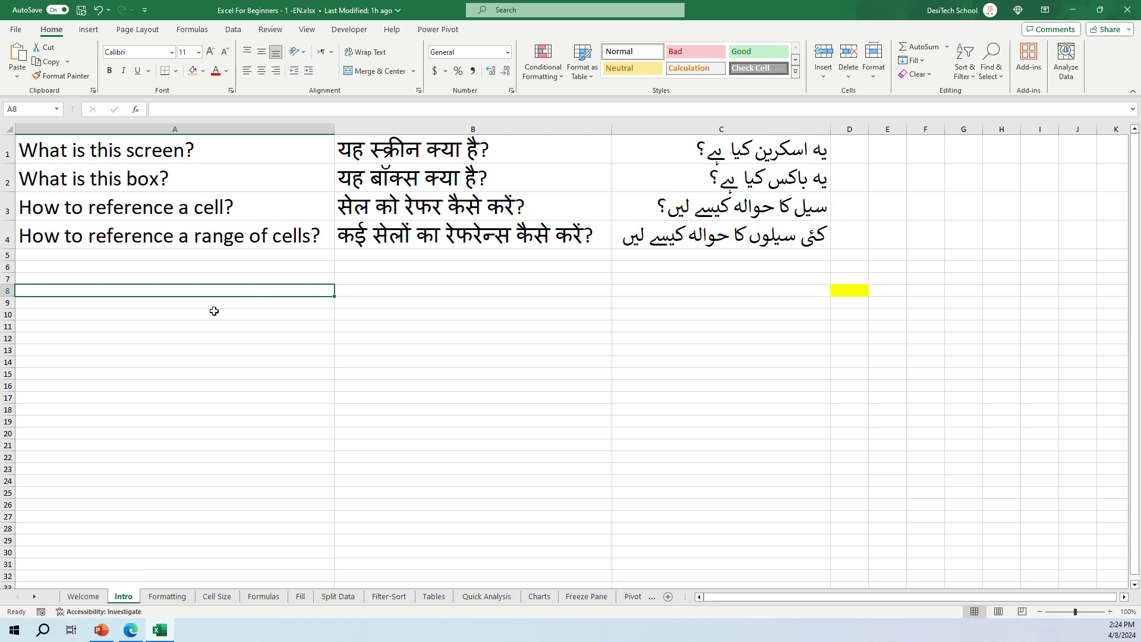
- Select the entire column A, and after it the entire row 5
left_click(181, 127)
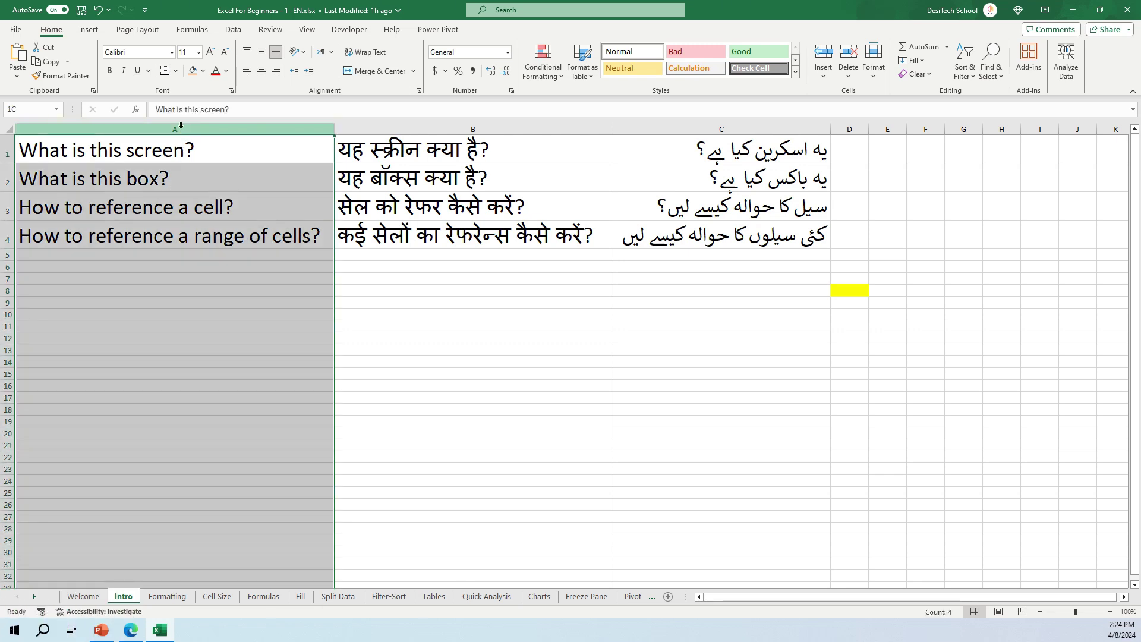
left_click(7, 255)
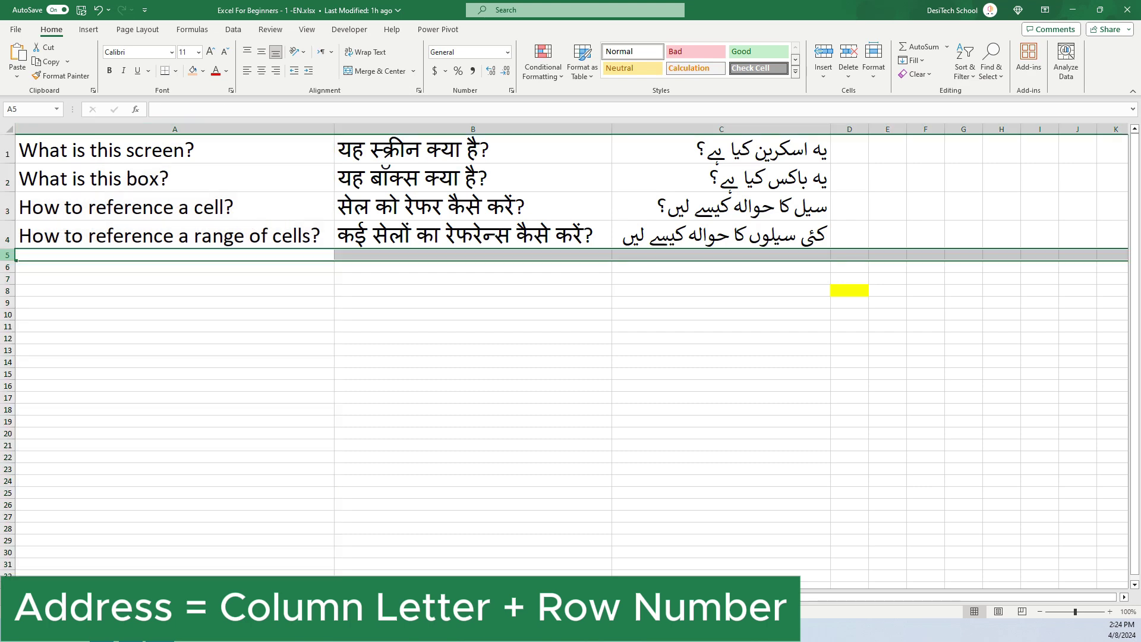
- Select the yellow cell D8 on the Intro sheet, and highlight its column D and its row 8 in turn to illustrate its address
left_click(105, 269)
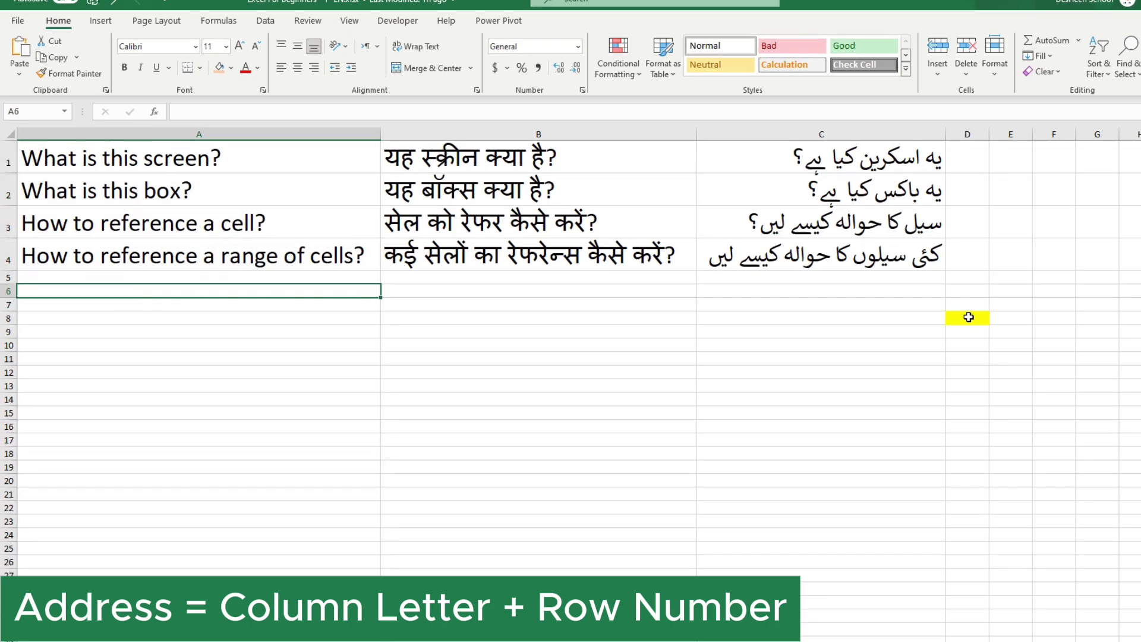
left_click(849, 291)
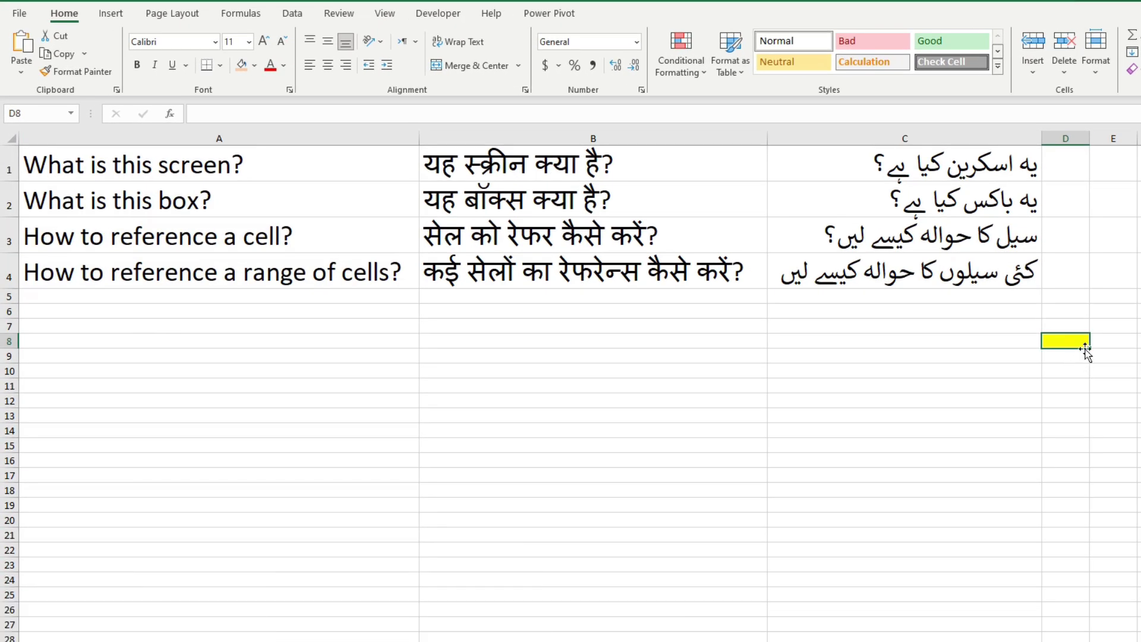
left_click(1067, 135)
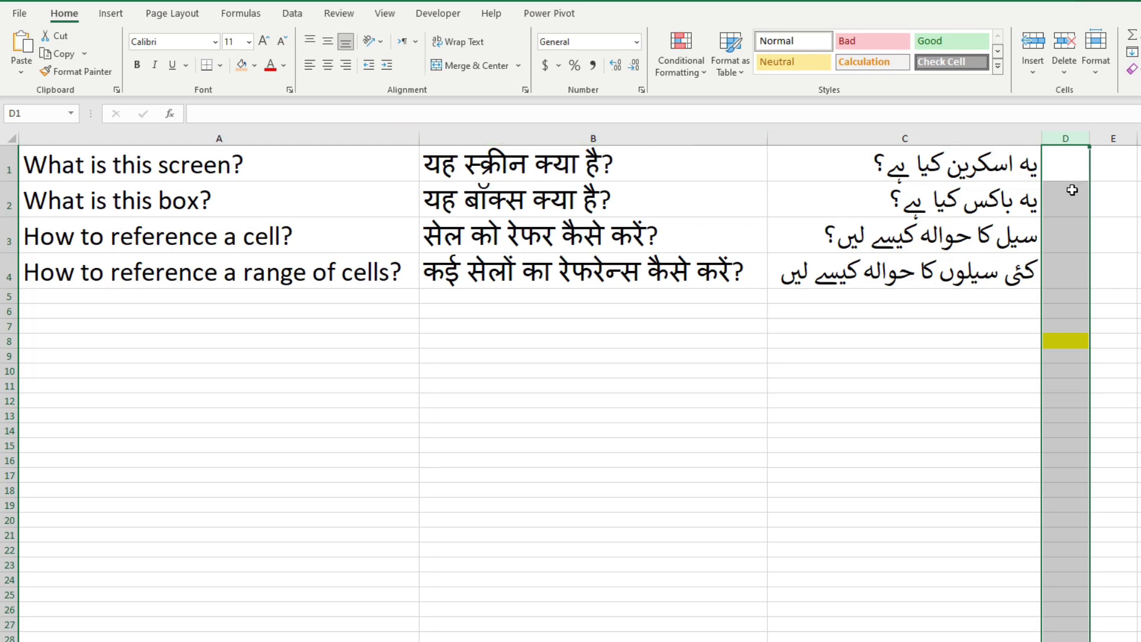
left_click(1067, 342)
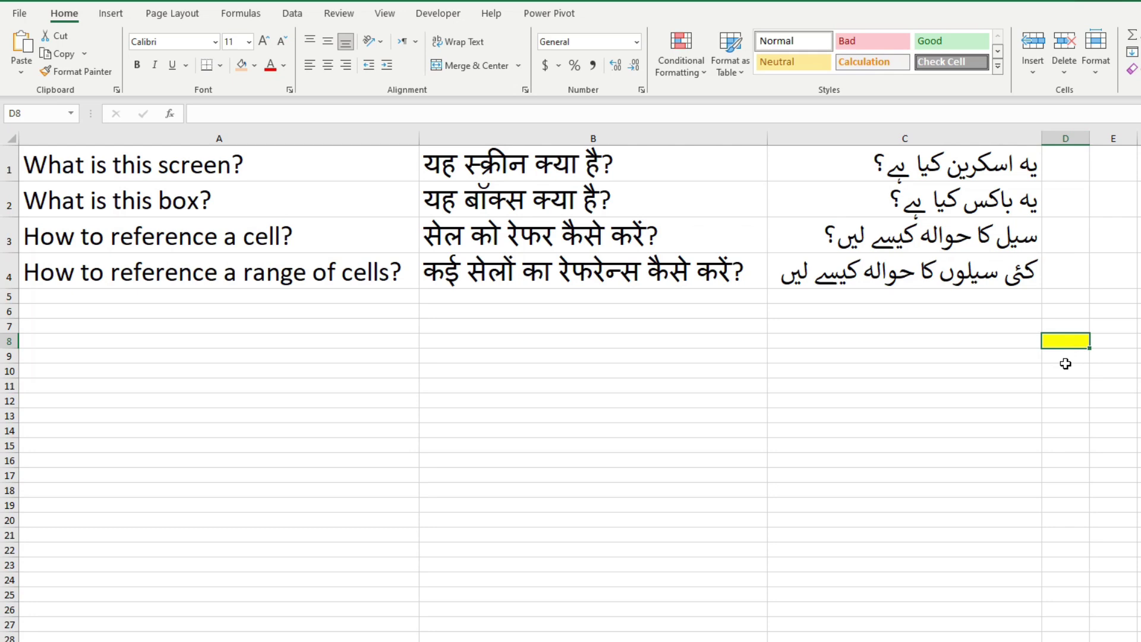
left_click(1066, 138)
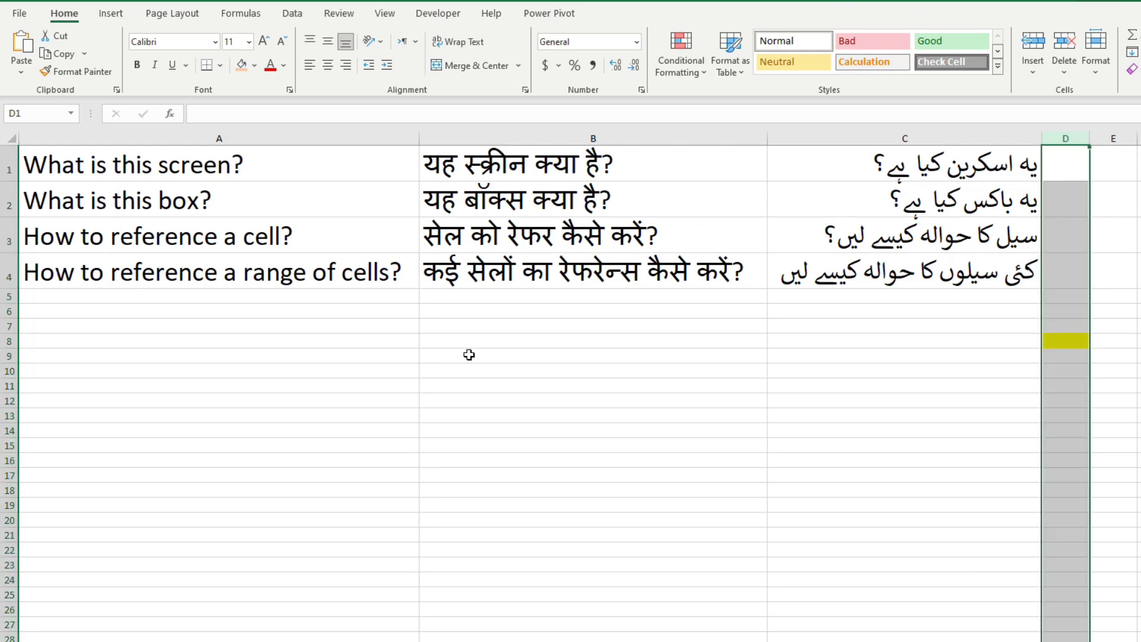
left_click(9, 341)
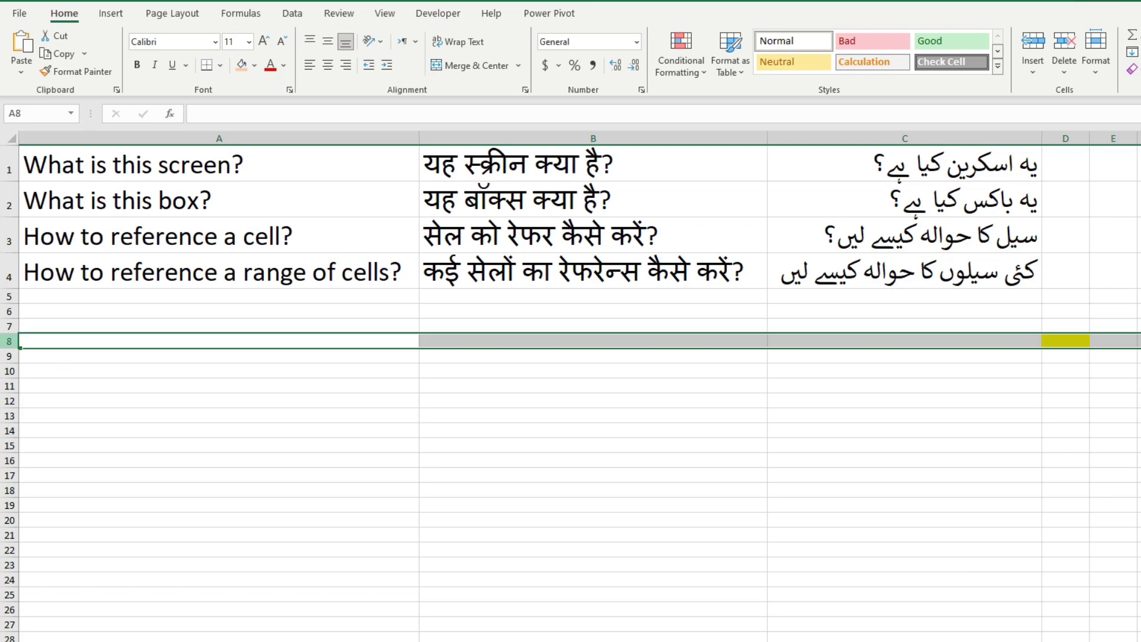
left_click(1070, 342)
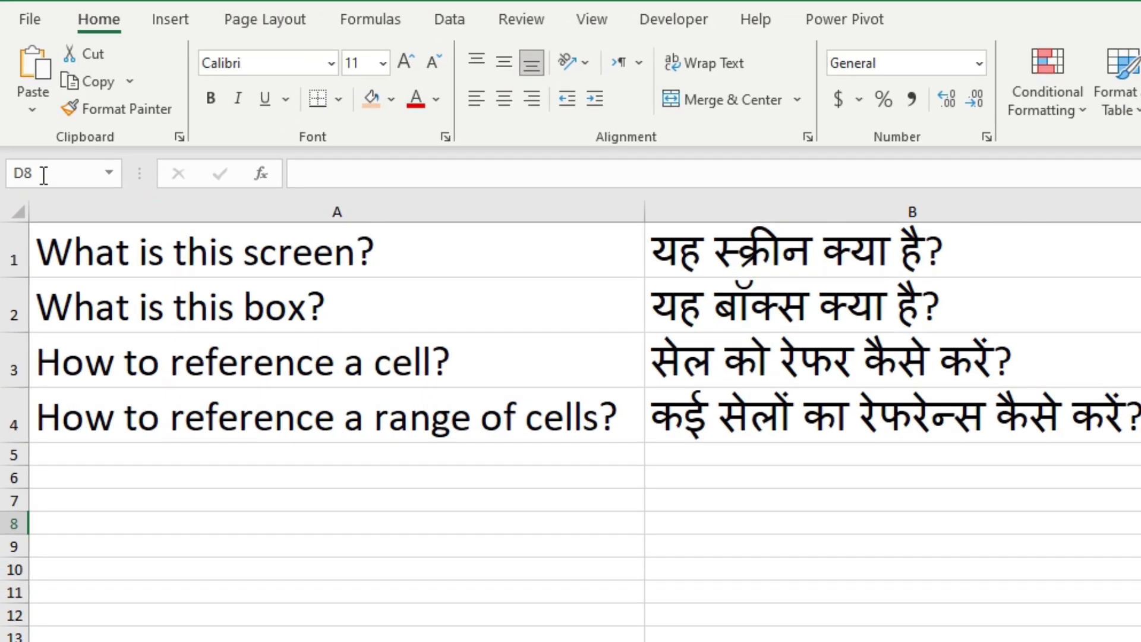
- Go directly to cell C8 by entering its address in place of D8
left_click(14, 113)
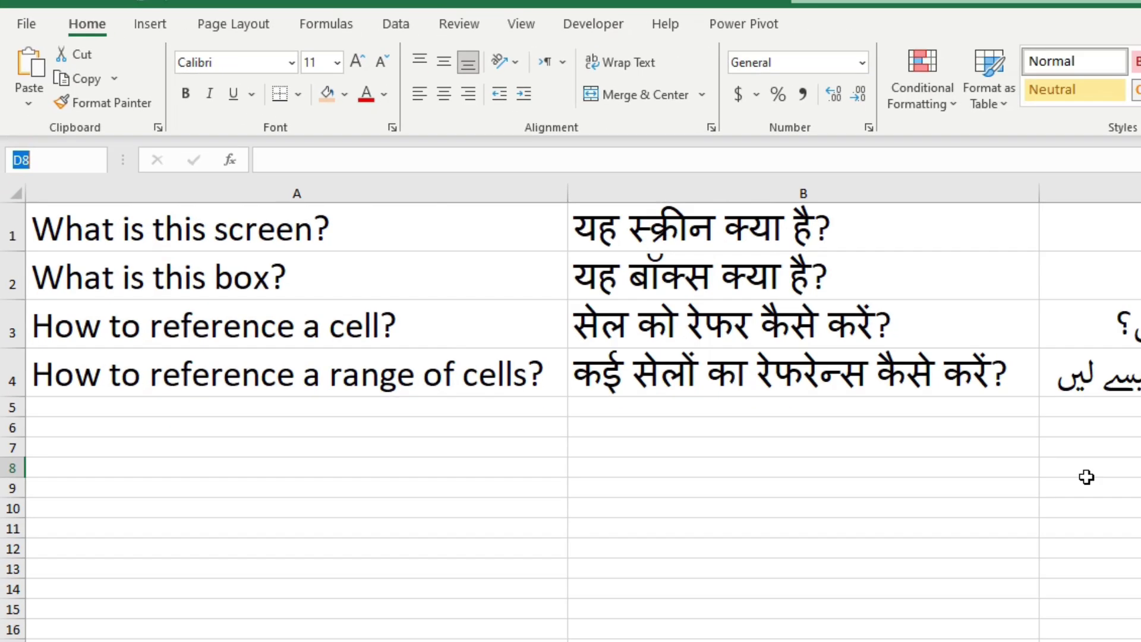
type("C8")
key("Return")
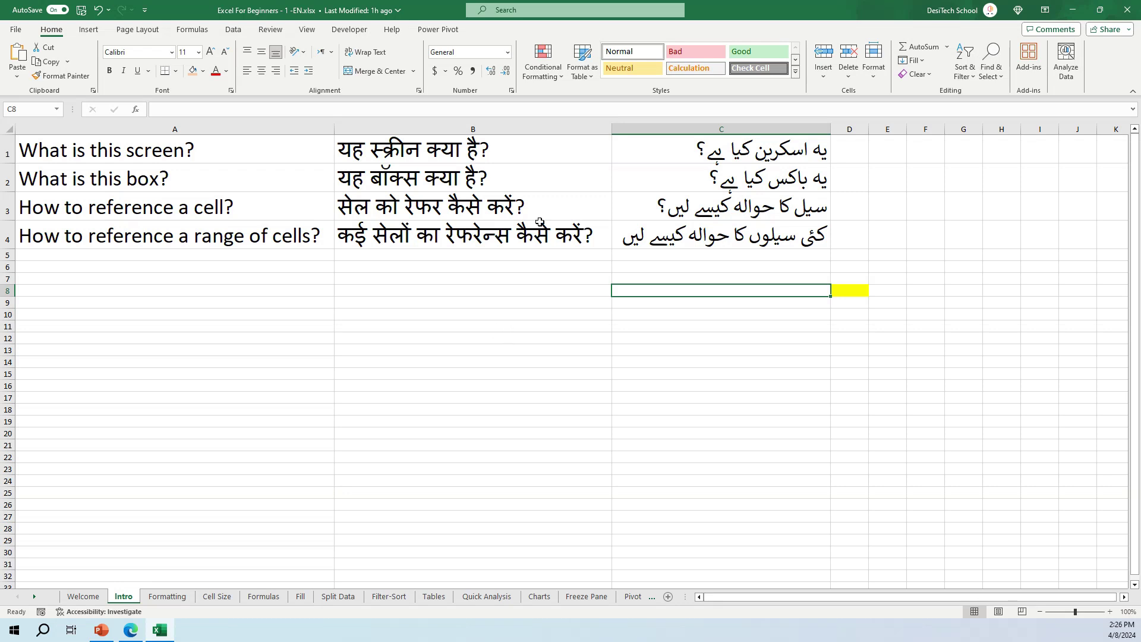
- Highlight whole columns C and A and rows 4 and 6 to demonstrate column letters and row numbers, ending on the empty cell A11
left_click(535, 129)
left_click(778, 125)
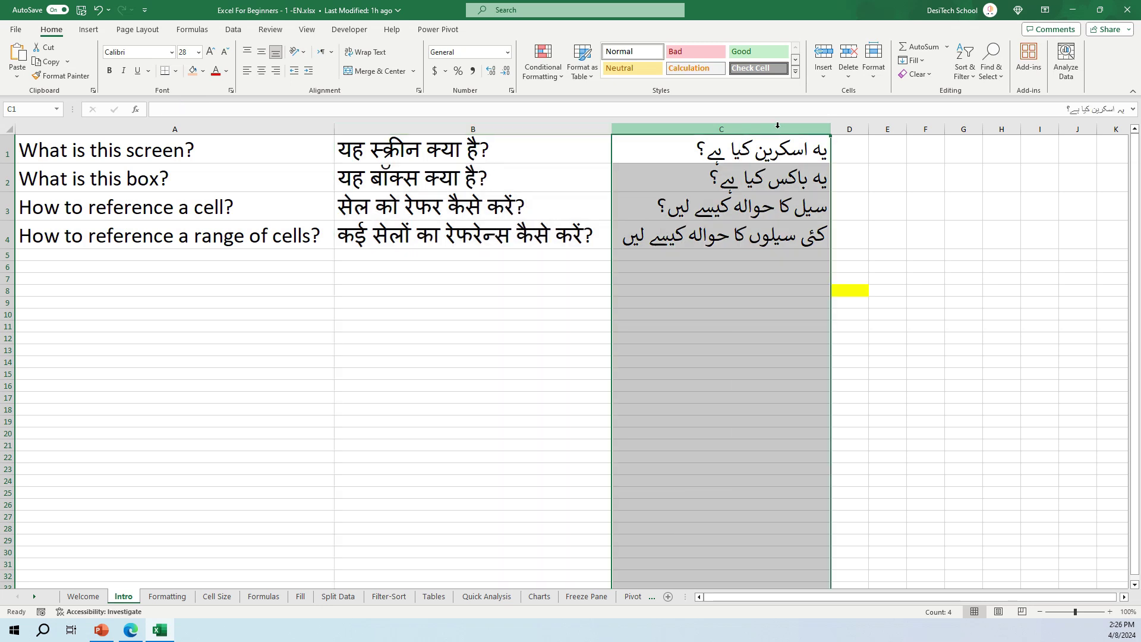
left_click(7, 207)
left_click(7, 237)
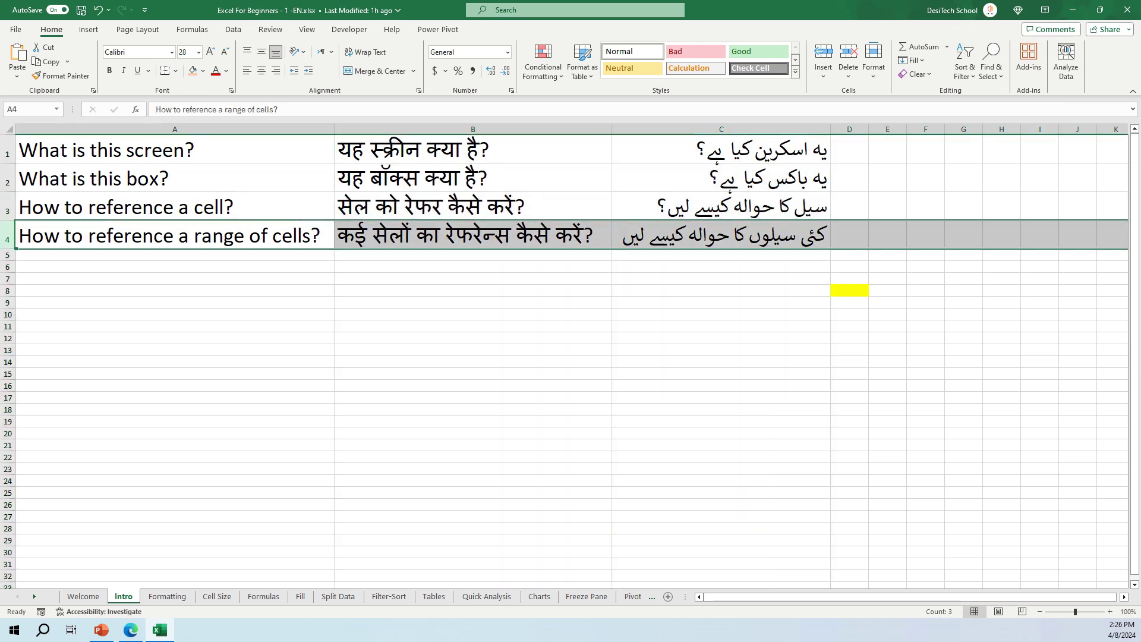
left_click(82, 312)
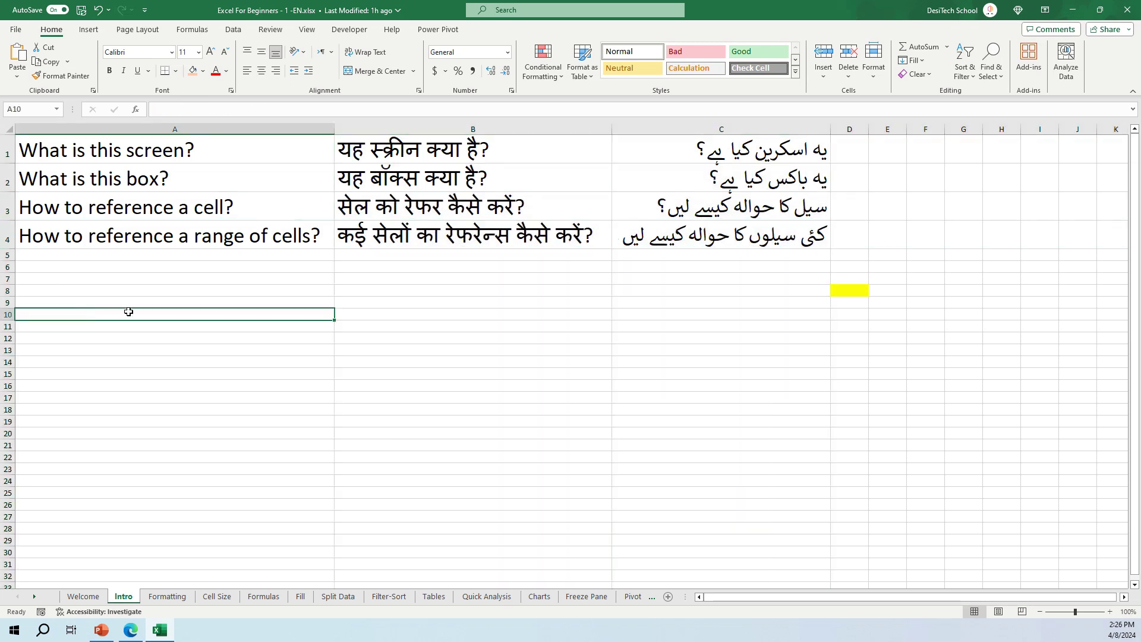
left_click(163, 129)
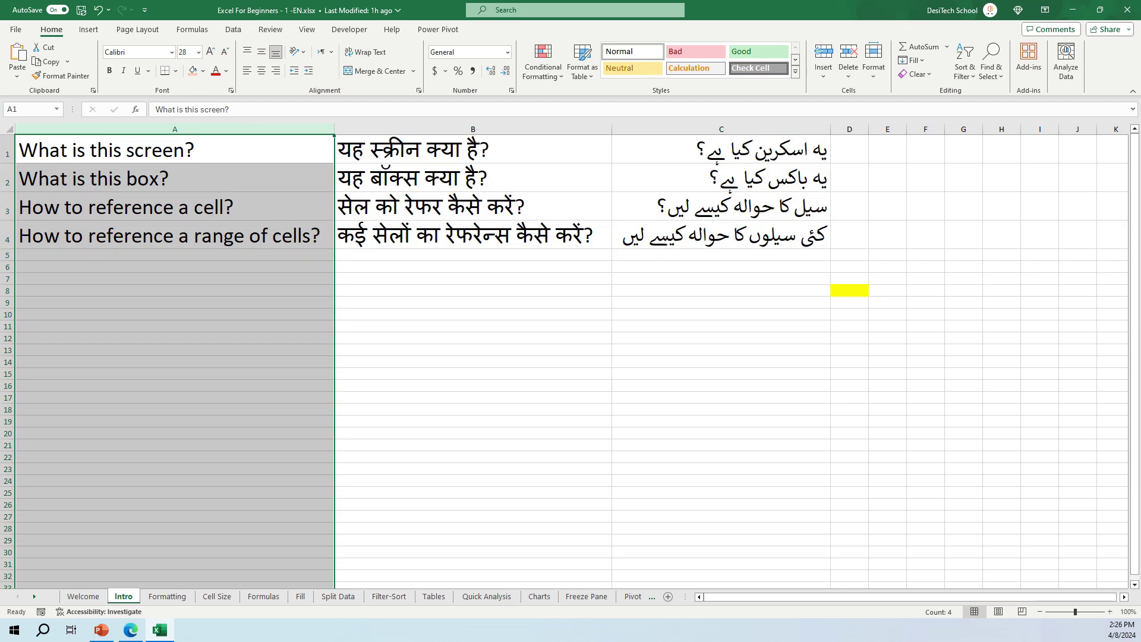
left_click(8, 267)
left_click(130, 323)
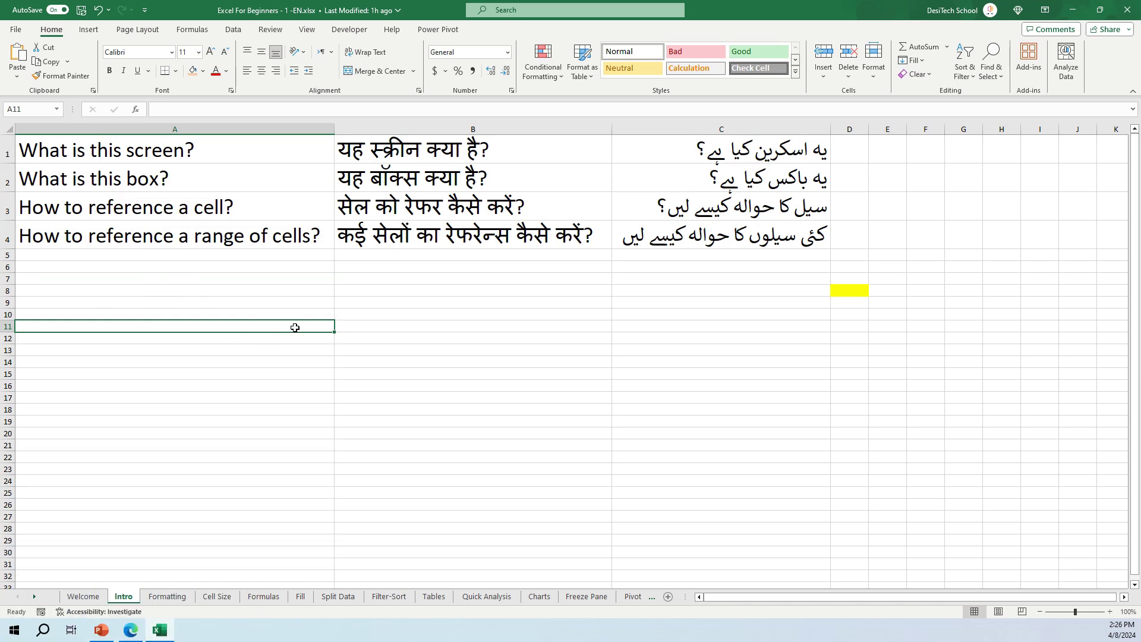
- Demonstrate selecting ranges with the two-cell range A11:B11 and the questions in A1:A3
left_click_drag(294, 328, 382, 331)
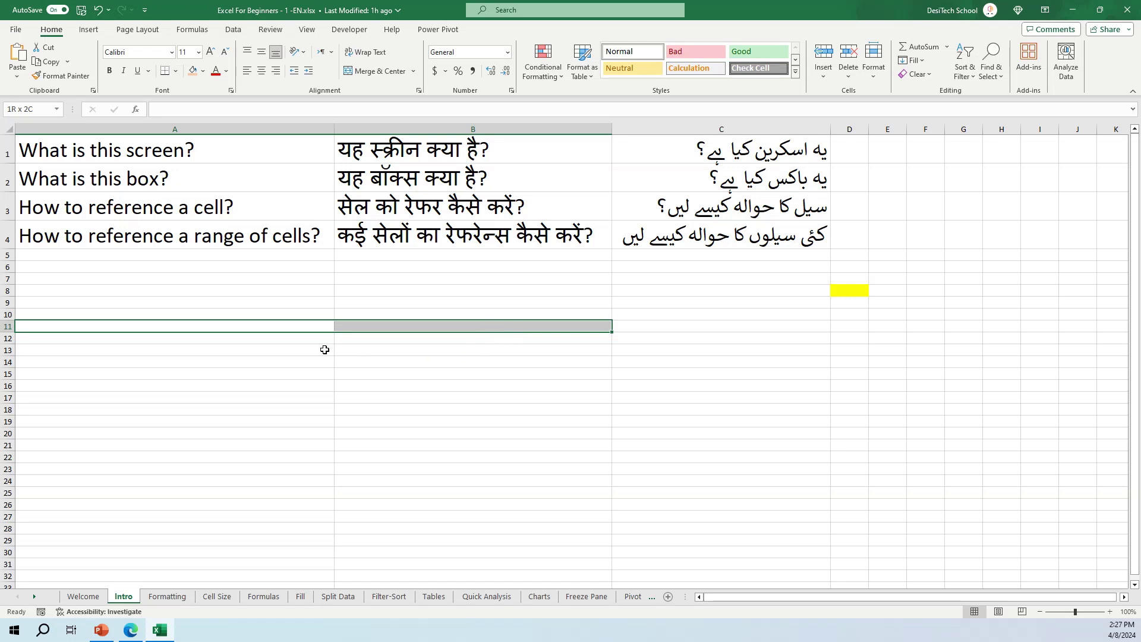
left_click(300, 339)
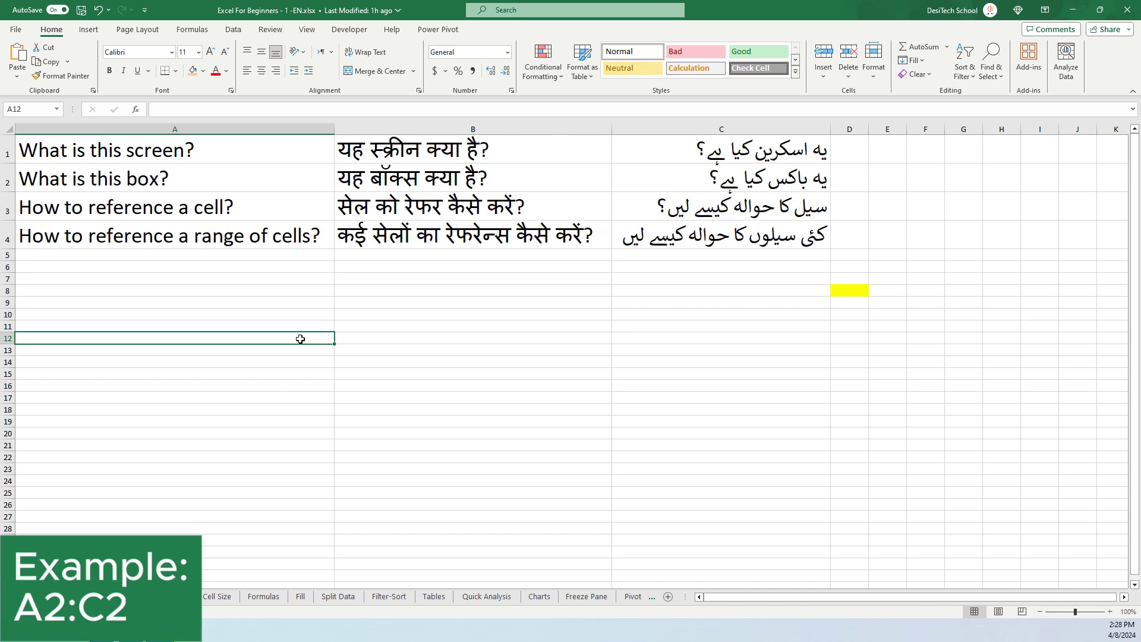
left_click_drag(271, 149, 263, 210)
- Write the range reference =A1:A3 in cell A12, and extend it to =A1:B3
left_click(234, 335)
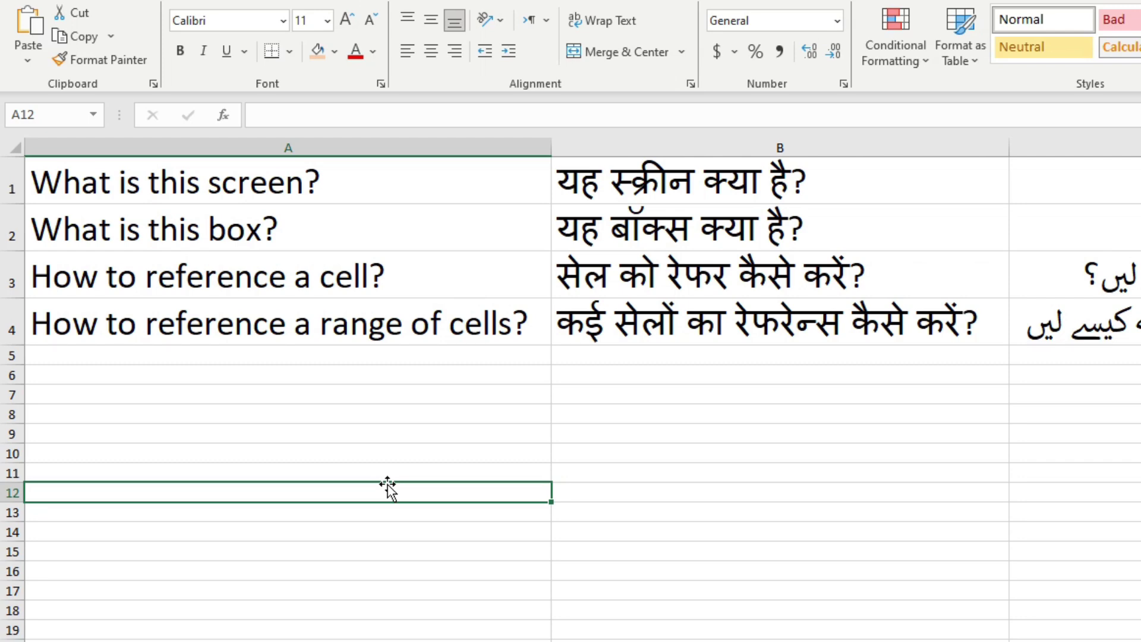
type("=")
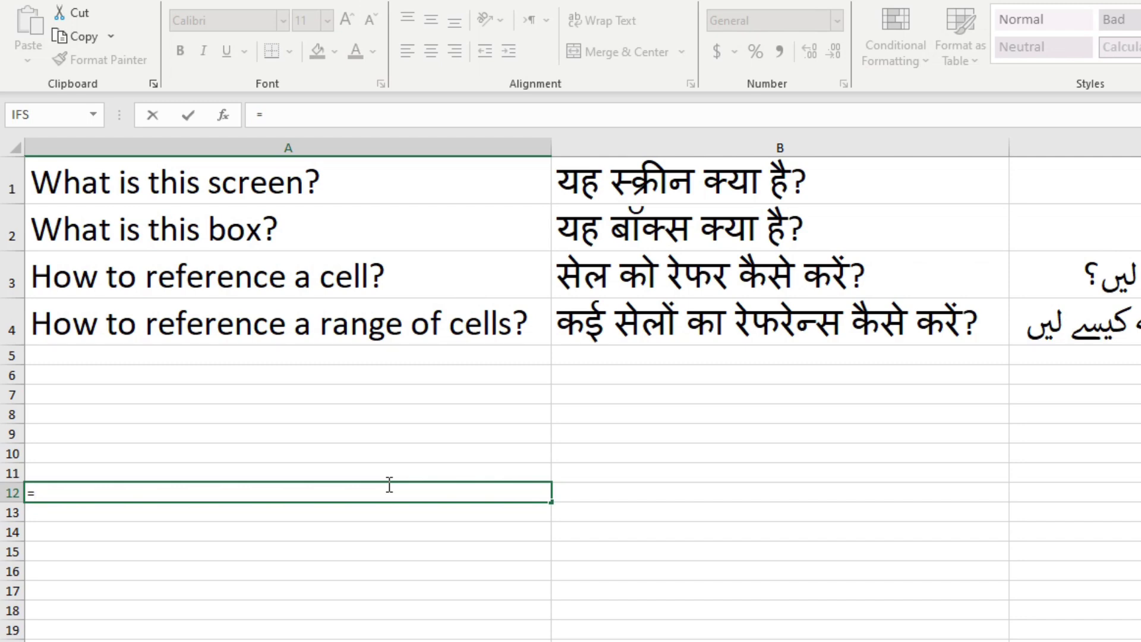
type("A1")
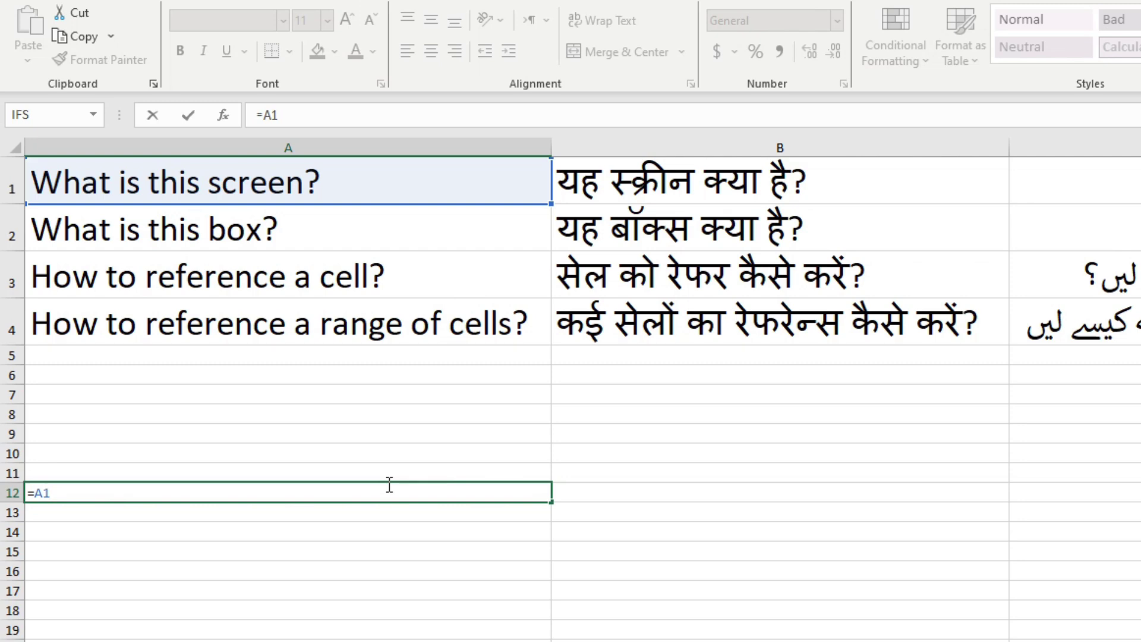
type(":A3")
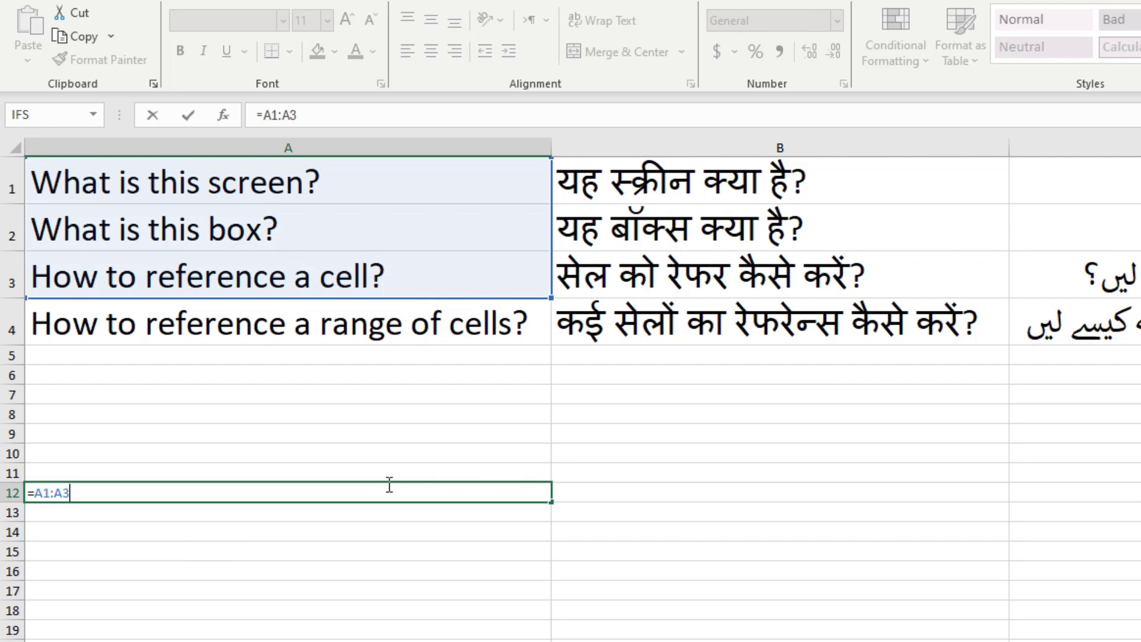
key("BackSpace")
key("BackSpace")
type("B3")
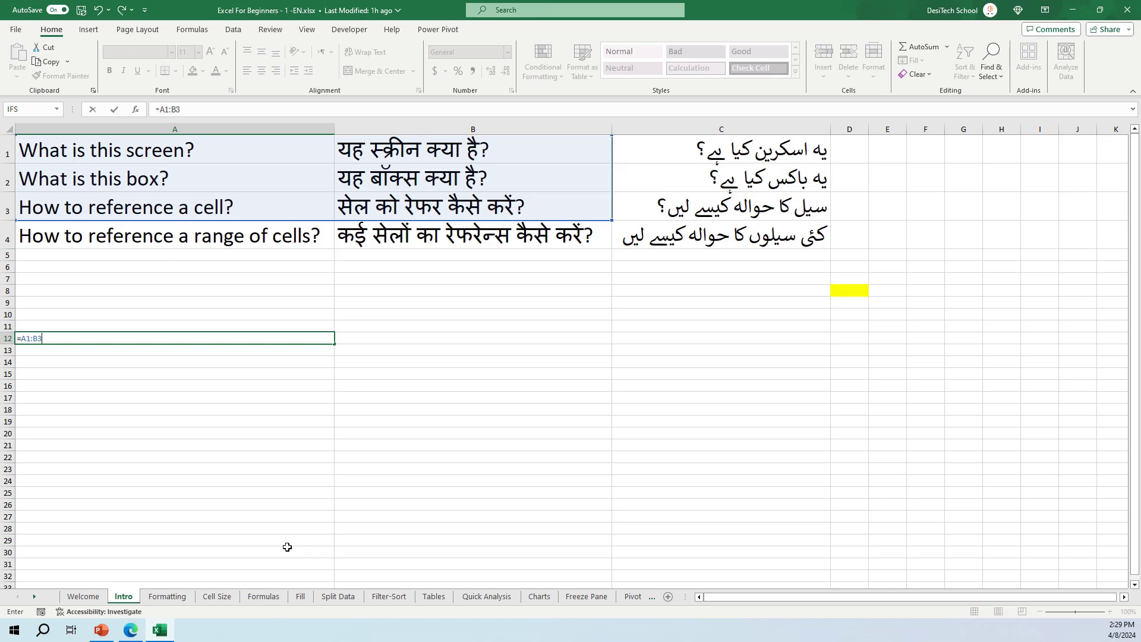
- On the Formatting sheet, apply the dollar accounting format to the salary in A2, and view the other currency choices without picking one
left_click(166, 597)
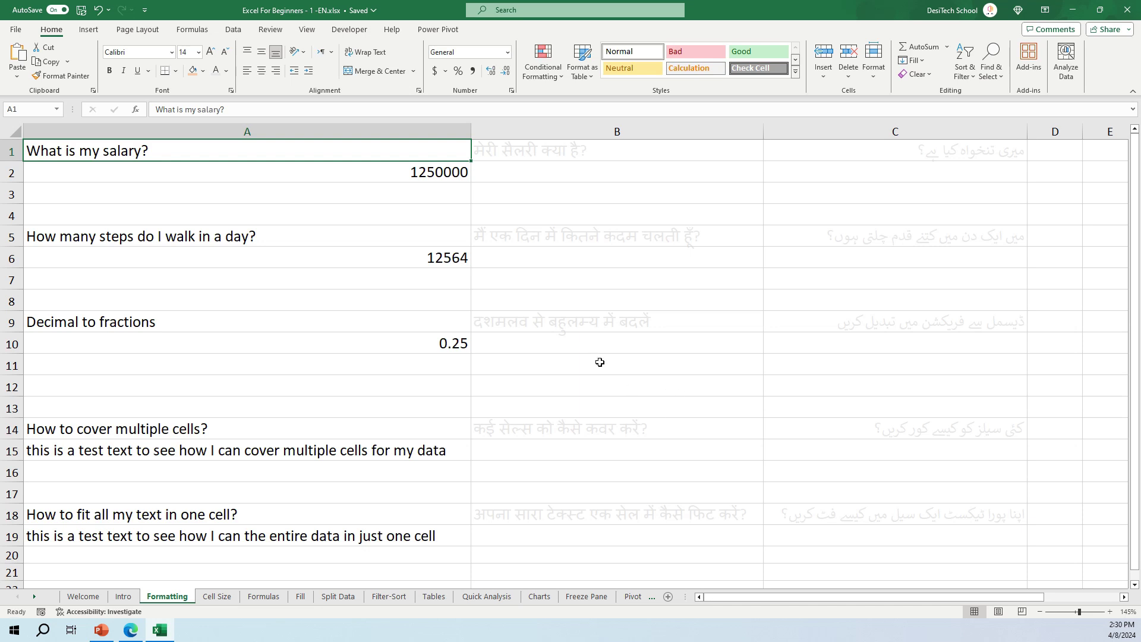
key("Down")
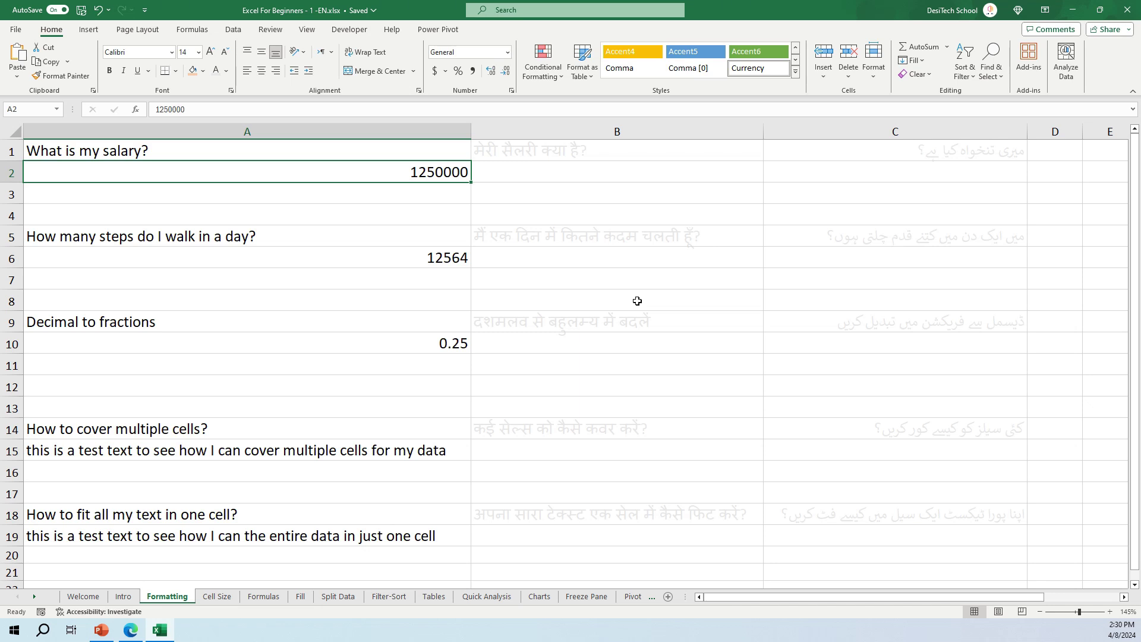
left_click(436, 71)
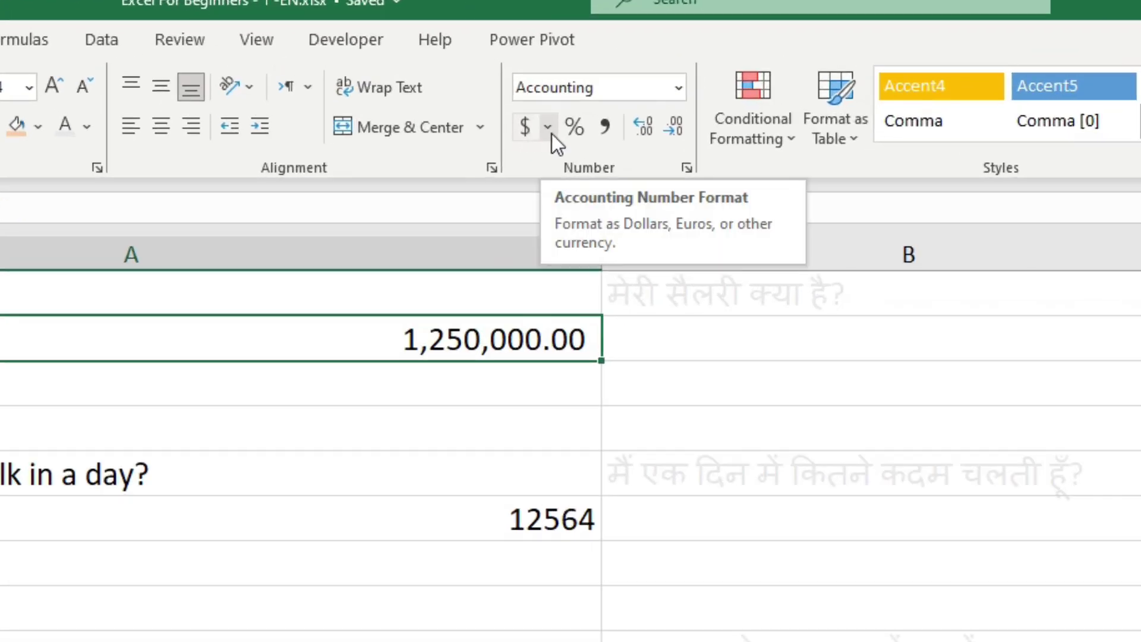
left_click(548, 127)
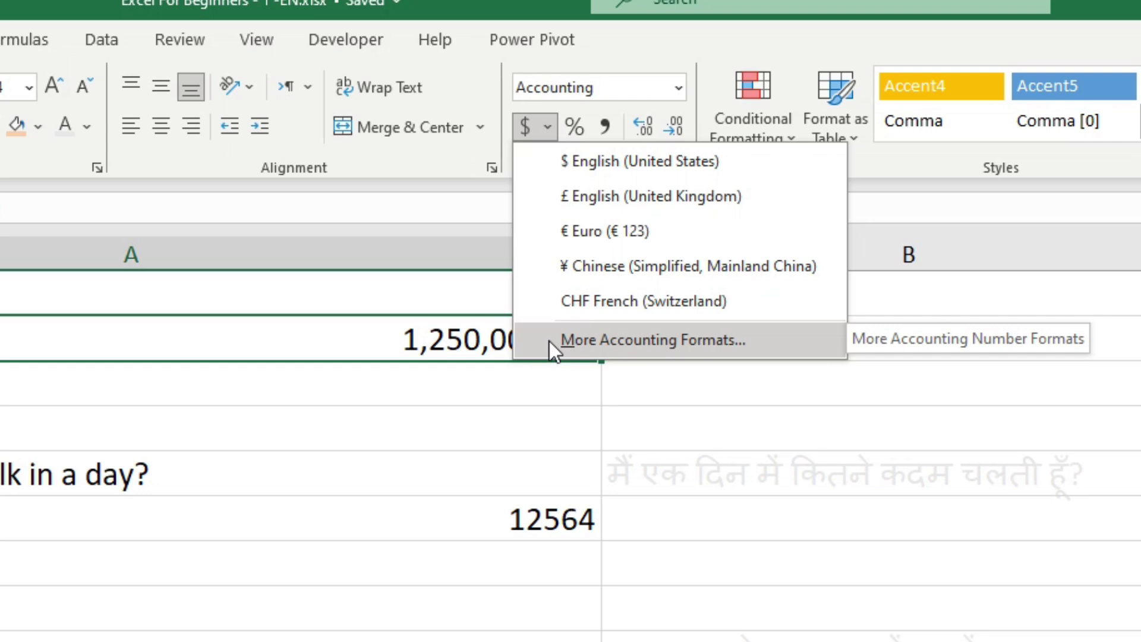
left_click(420, 397)
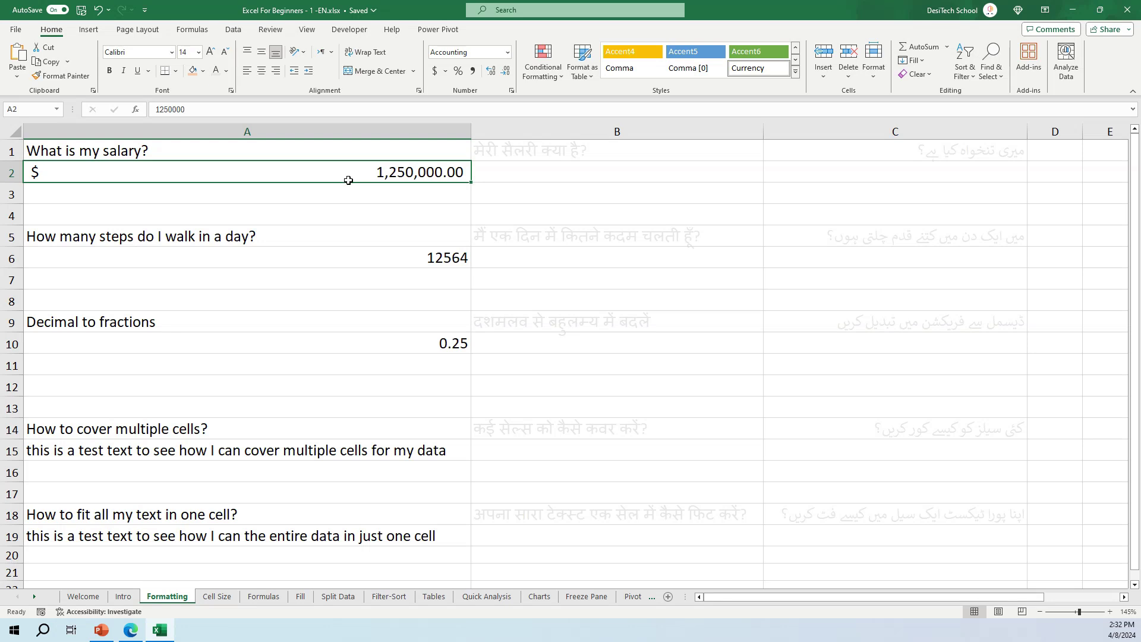
- Add and remove decimals on the salary in A2, leaving it with one decimal place
left_click(495, 70)
left_click(495, 70)
left_click(506, 71)
left_click(506, 71)
left_click(505, 71)
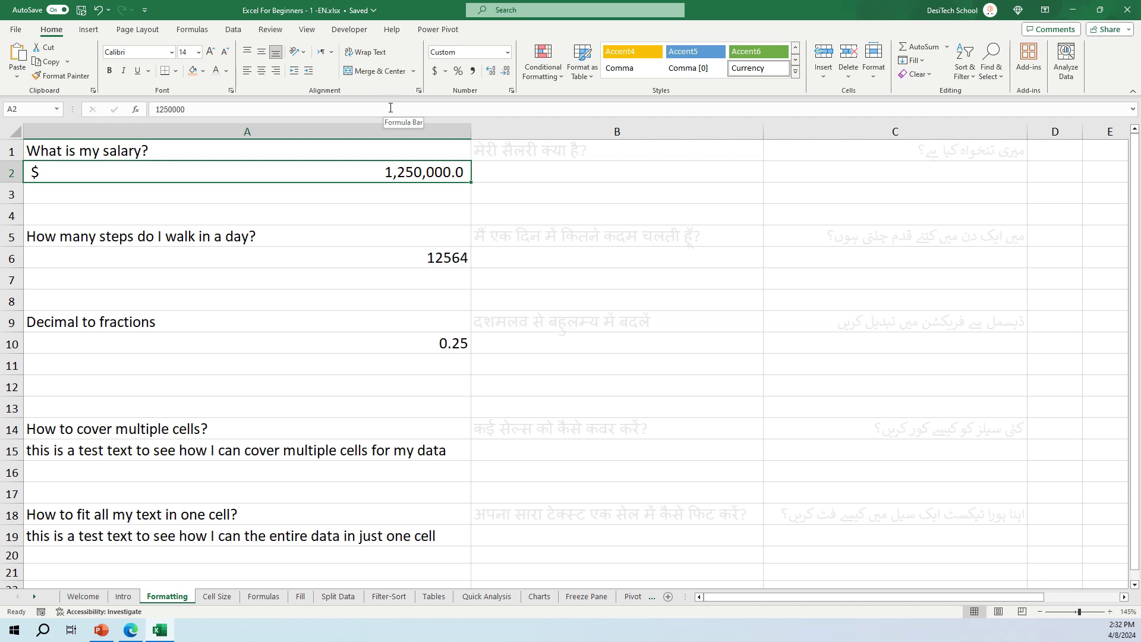
- Format the daily step count in A6 with a thousands separator and no decimal places
left_click(308, 258)
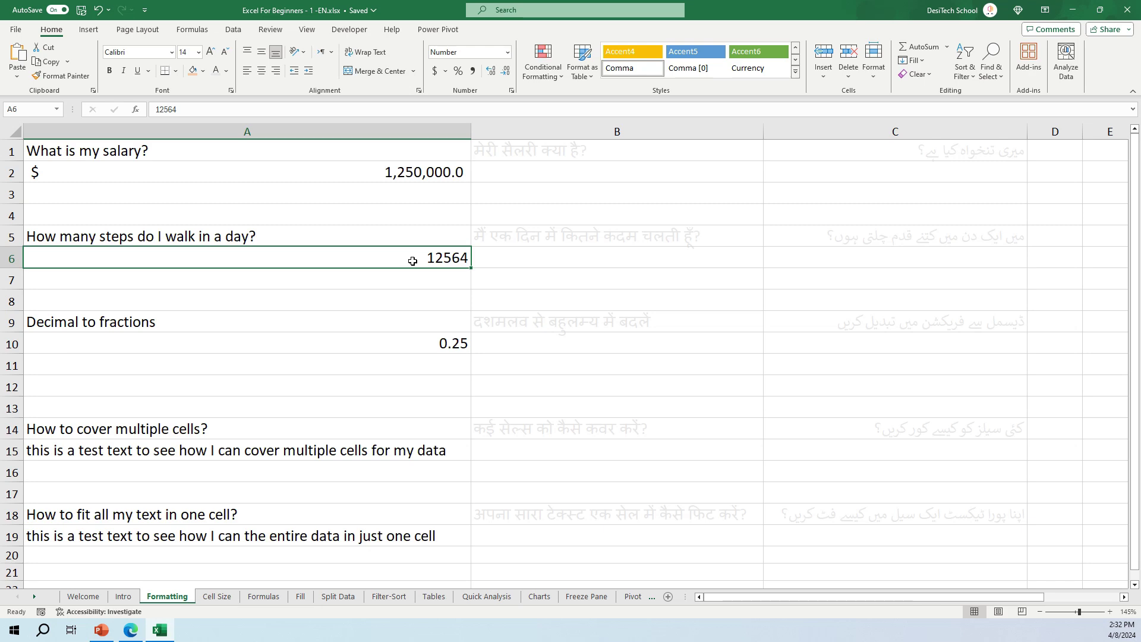
left_click(474, 70)
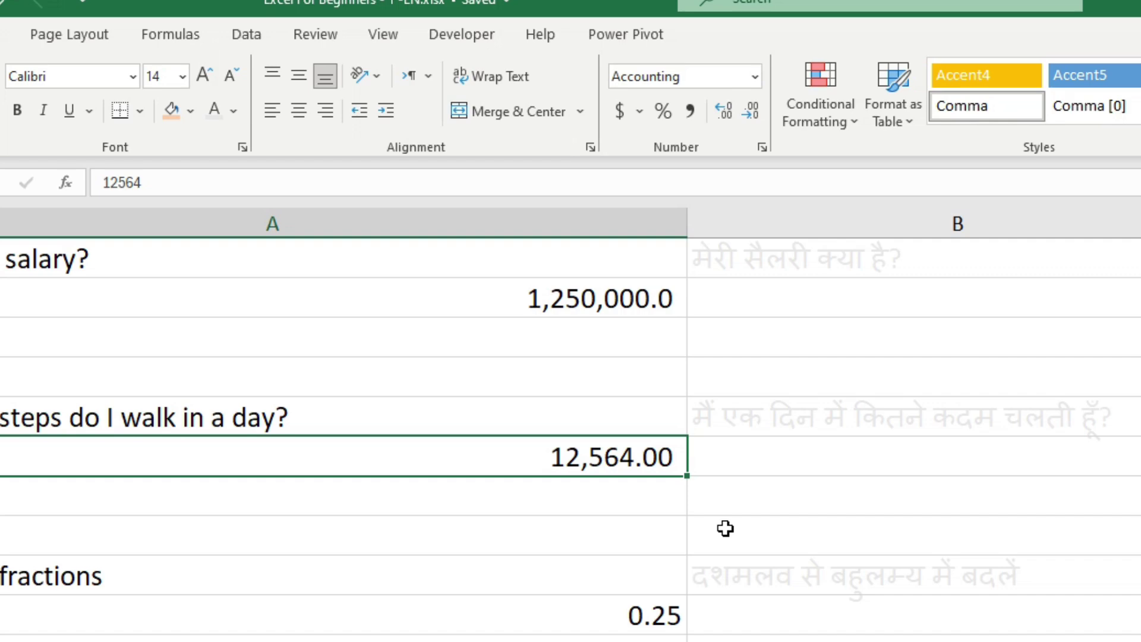
left_click(755, 110)
left_click(755, 110)
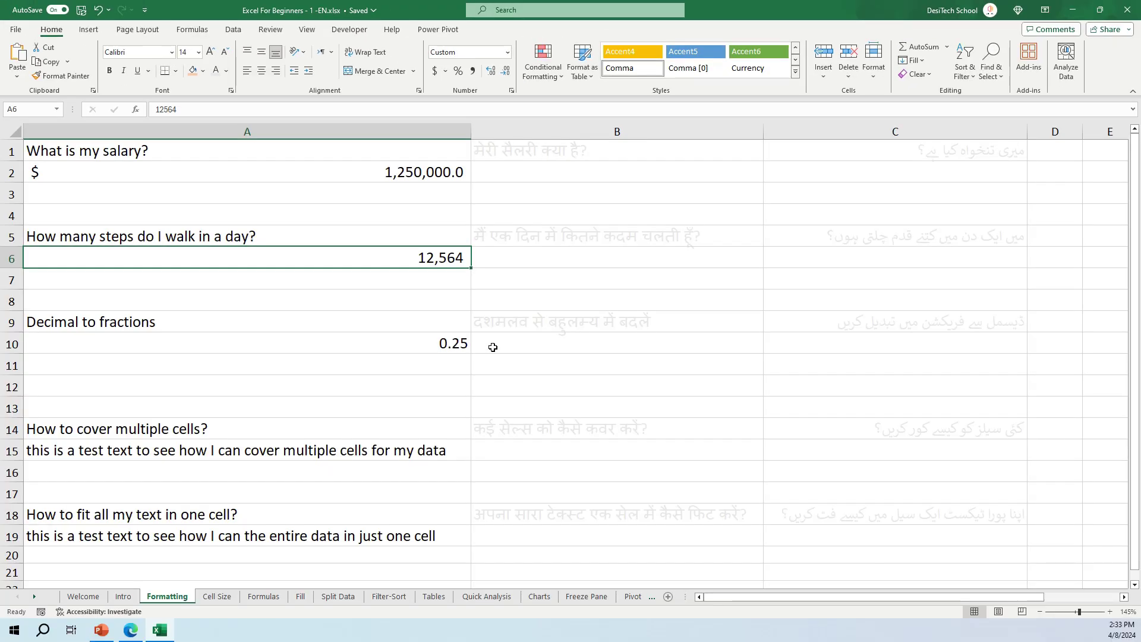
- Apply the Fraction number format to the decimal value in A10
scroll(737, 625, "down", 1)
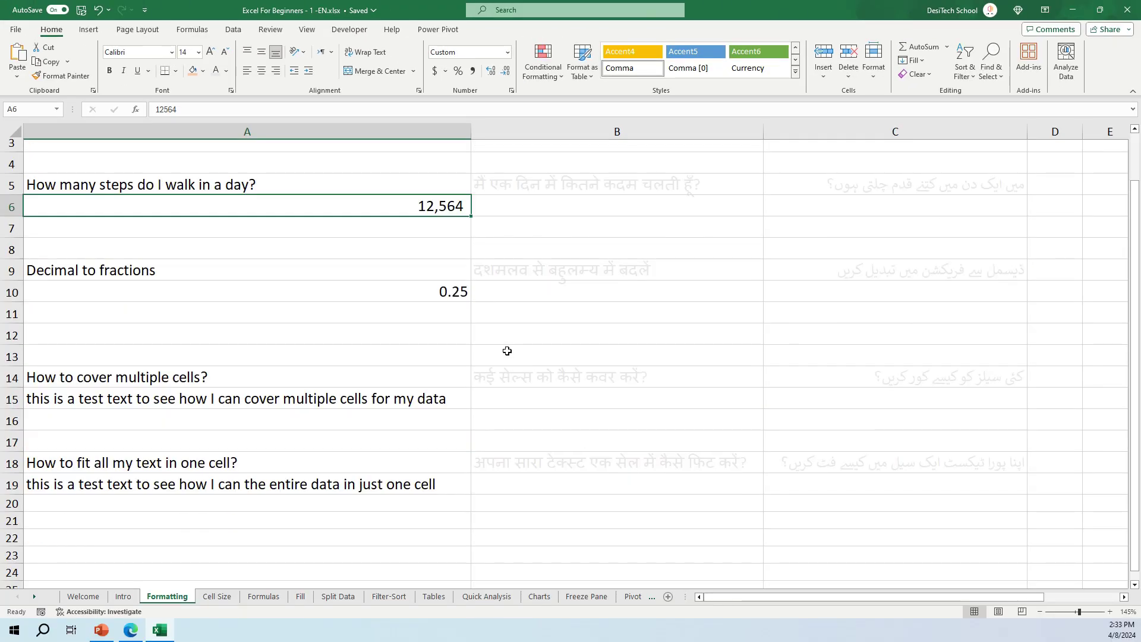
left_click(392, 301)
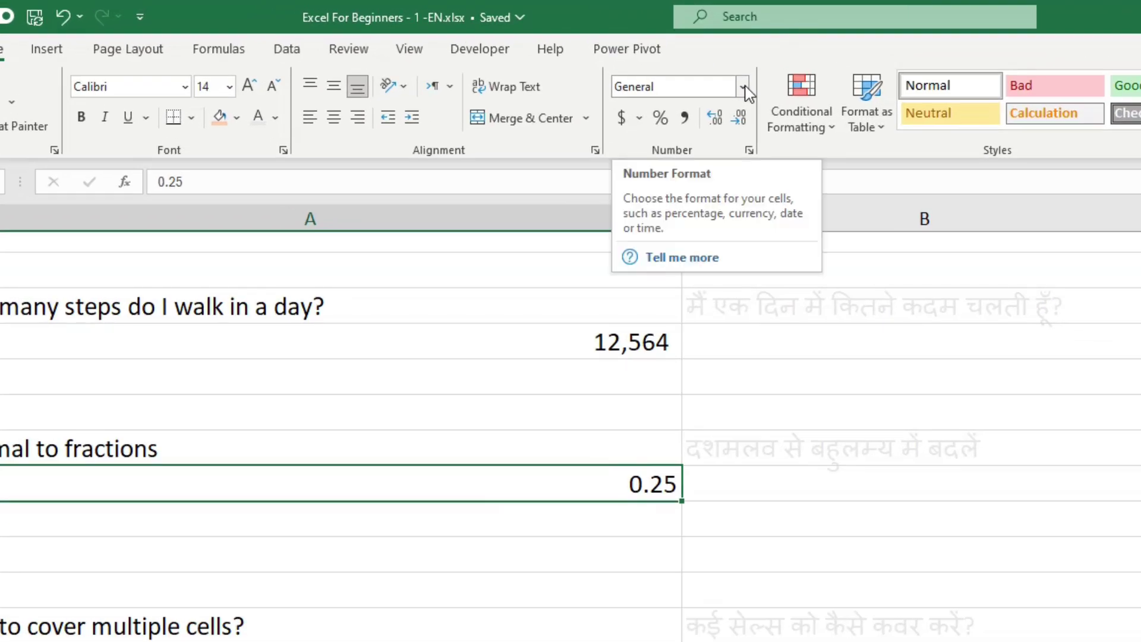
left_click(508, 52)
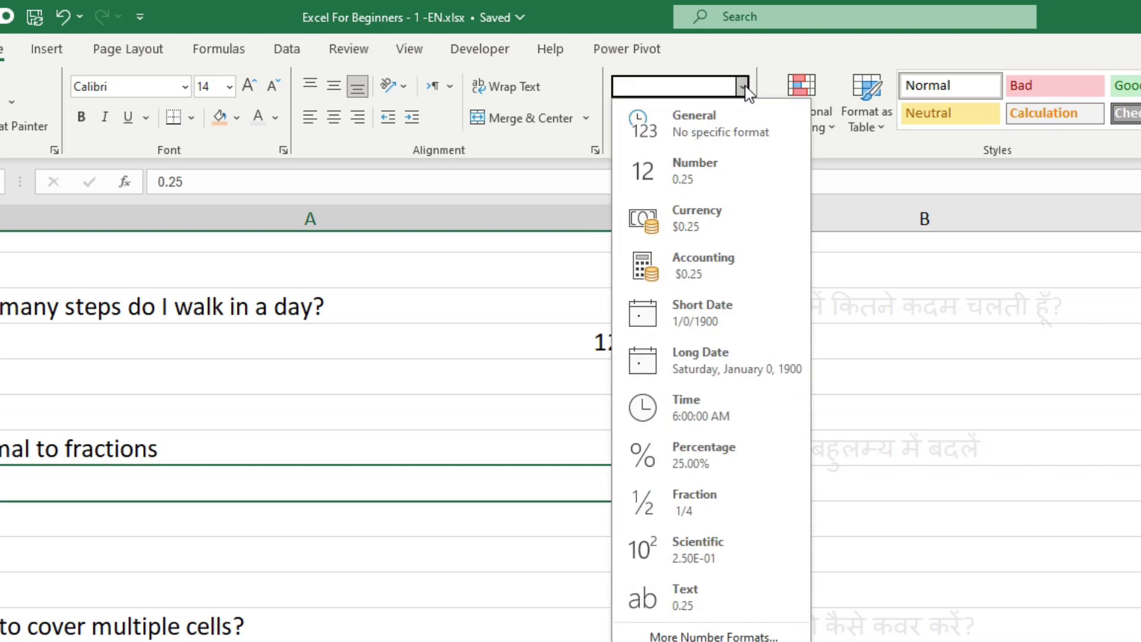
left_click(687, 501)
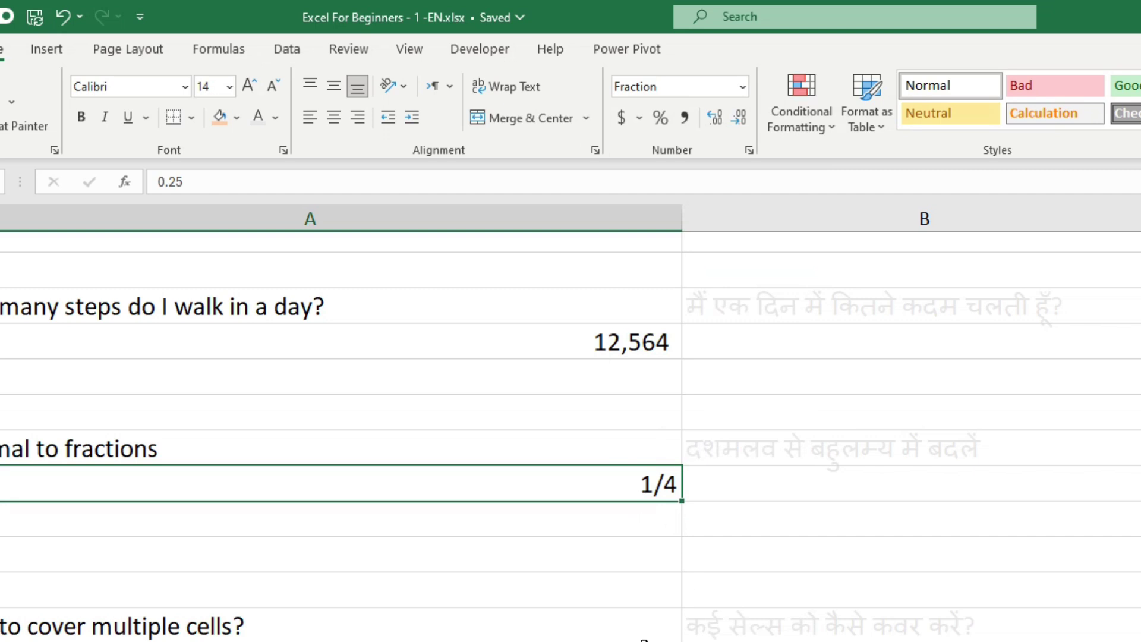
- Narrow column A until the long test text in A15 runs past the column edge, and select A15
left_click_drag(684, 219, 484, 244)
left_click_drag(523, 138, 432, 139)
left_click(351, 556)
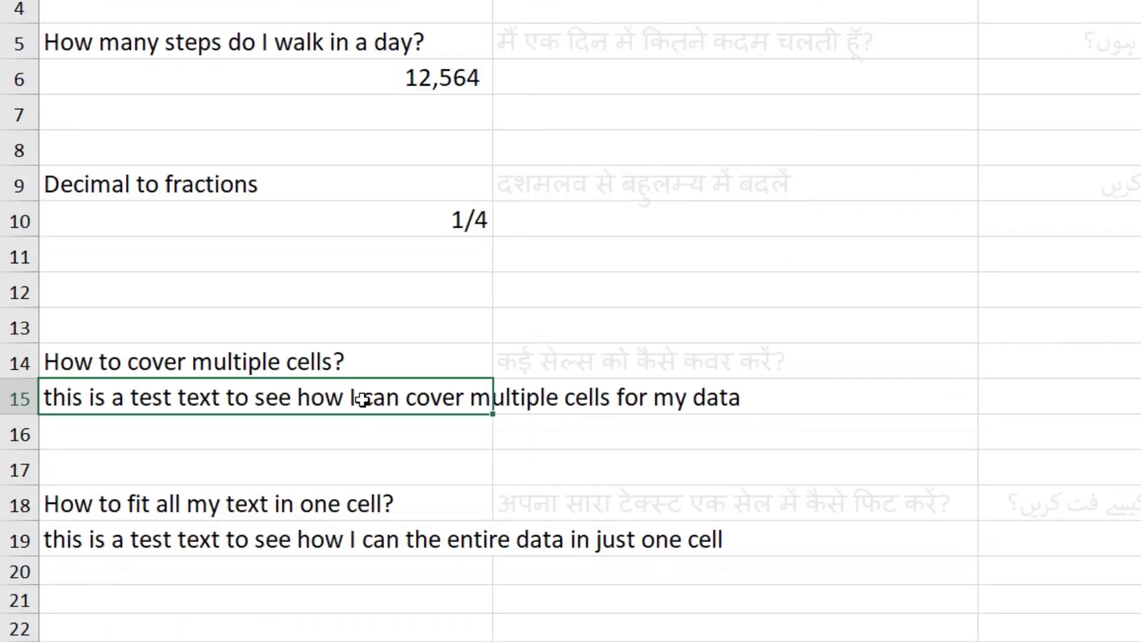
- Merge and center the long test text in A15 across cells A15 and B15
left_click(266, 1)
left_click(736, 2)
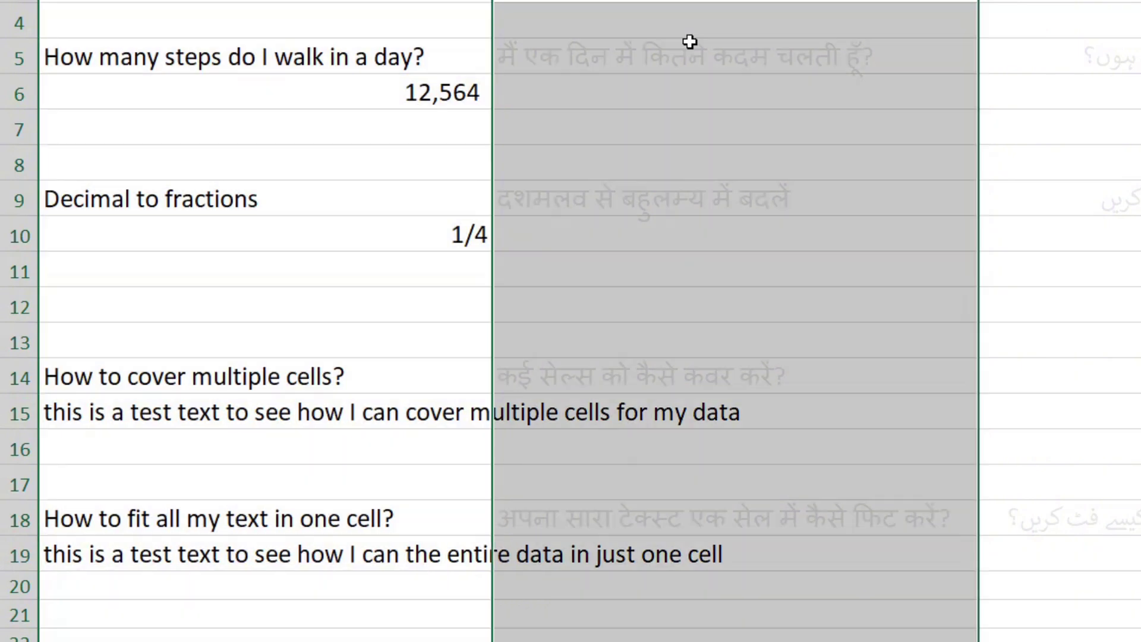
left_click(545, 436)
left_click(380, 414)
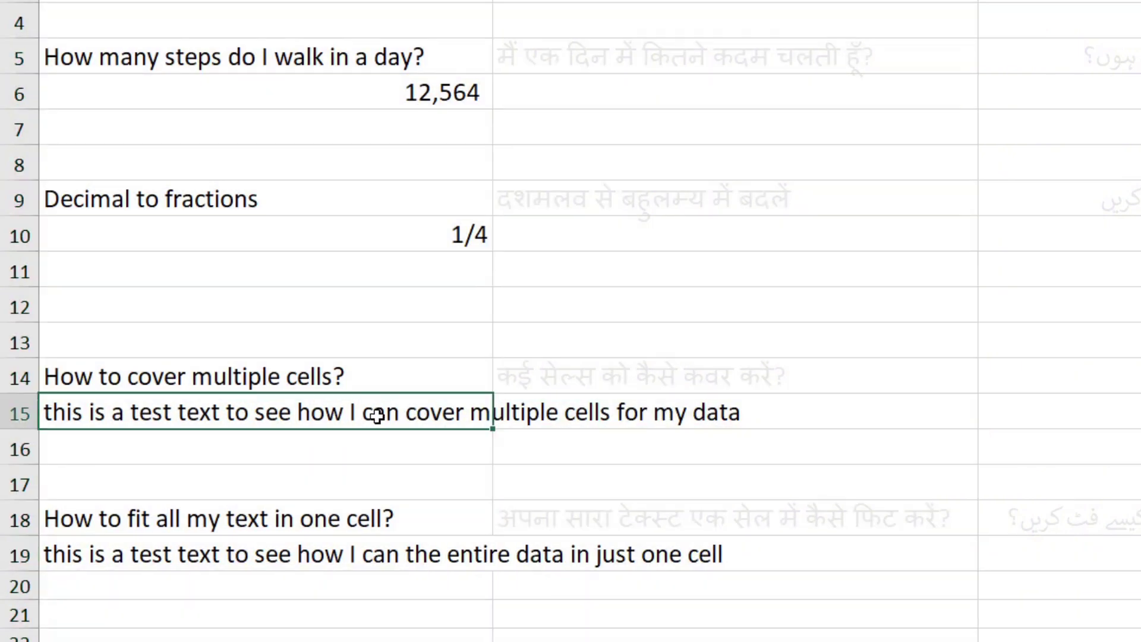
left_click_drag(330, 413, 627, 423)
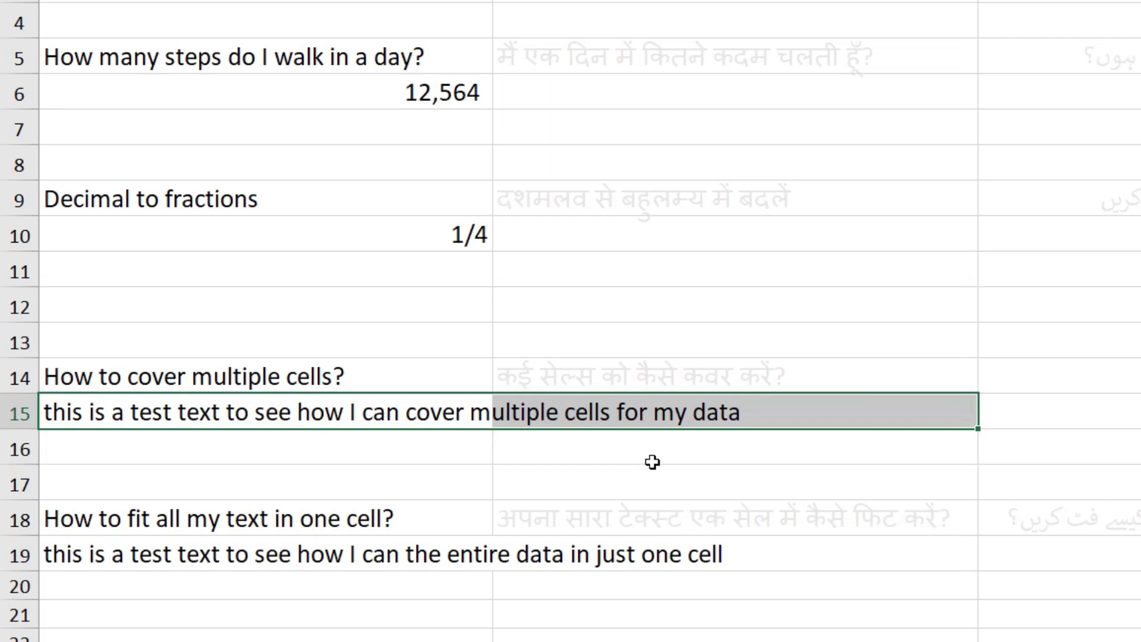
left_click(333, 414)
left_click_drag(318, 414, 650, 403)
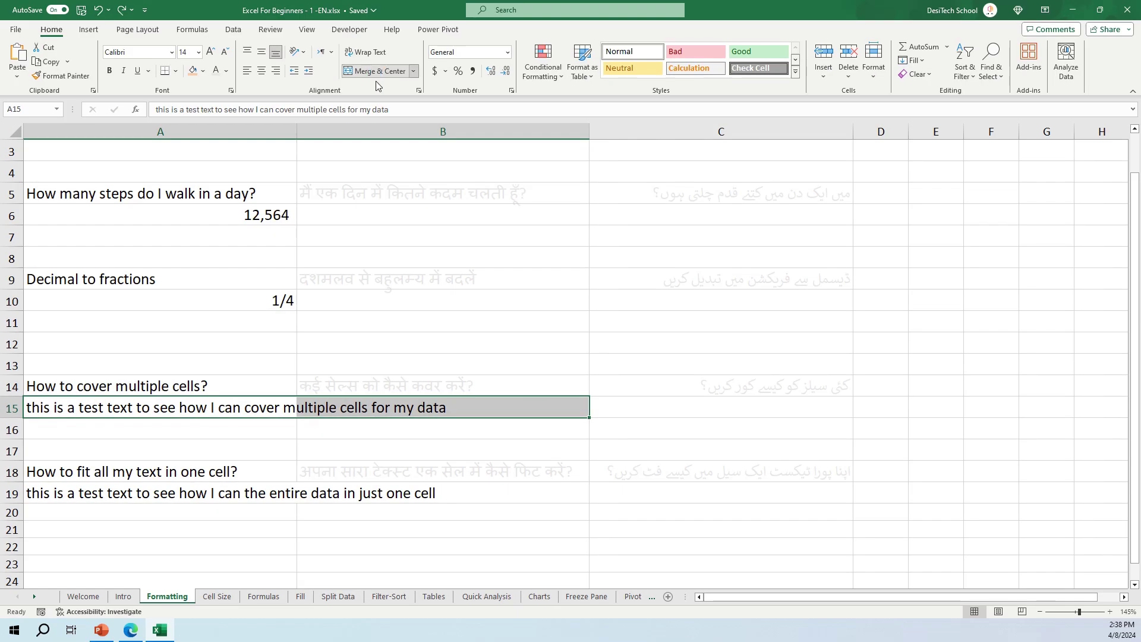
left_click(377, 72)
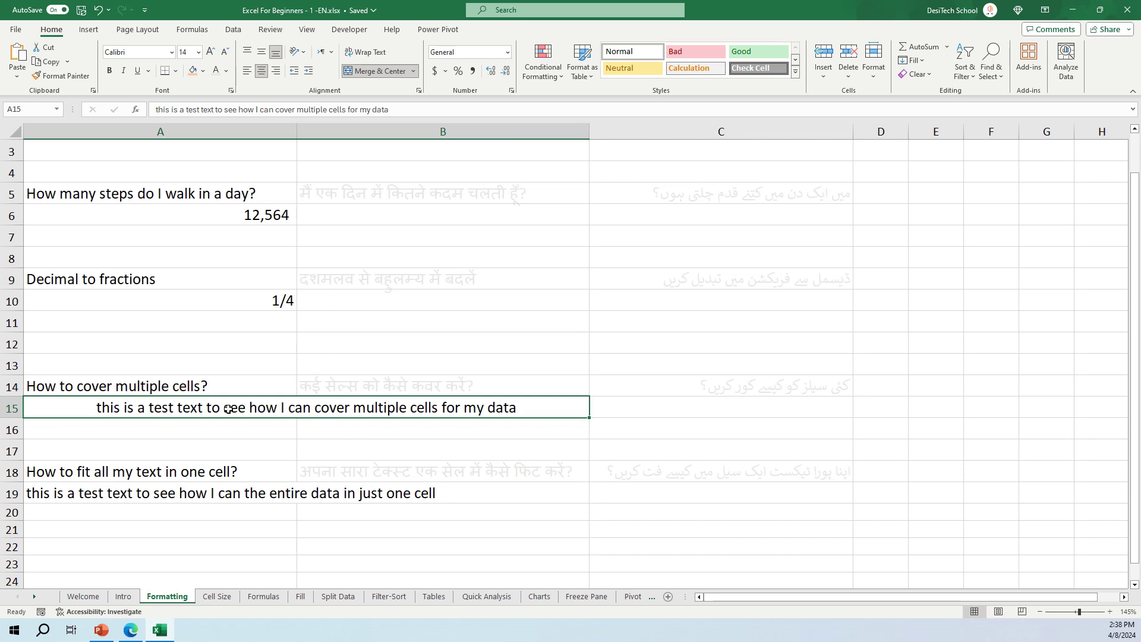
left_click(389, 431)
left_click(346, 408)
- Wrap the long test text in A19 so it fits within its own cell
scroll(277, 488, "down", 1)
scroll(277, 487, "down", 1)
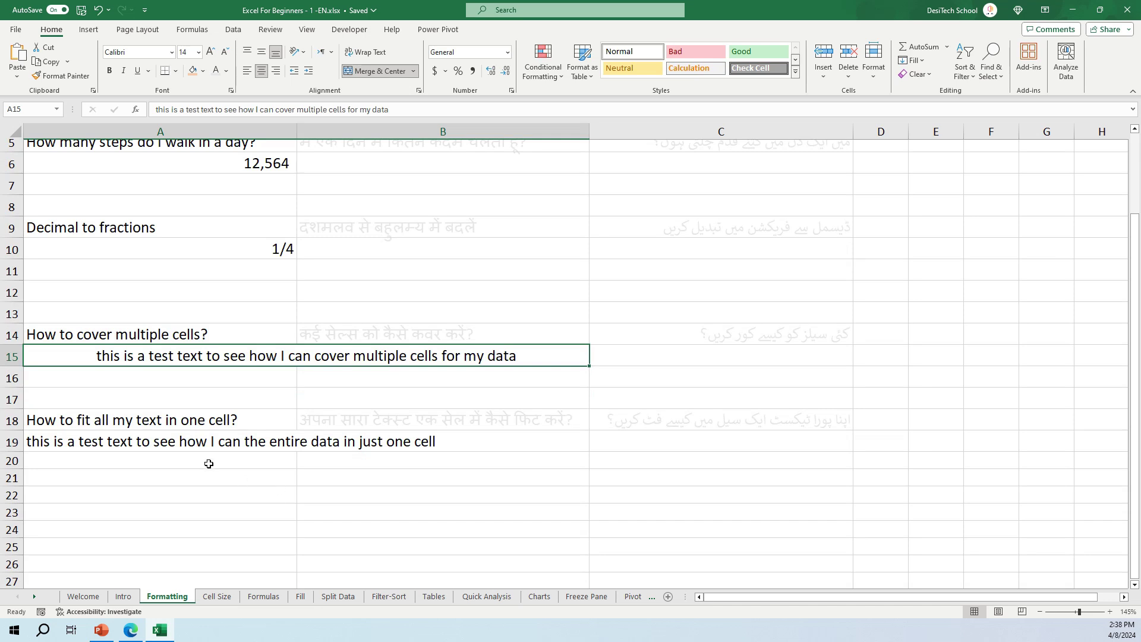
left_click(209, 444)
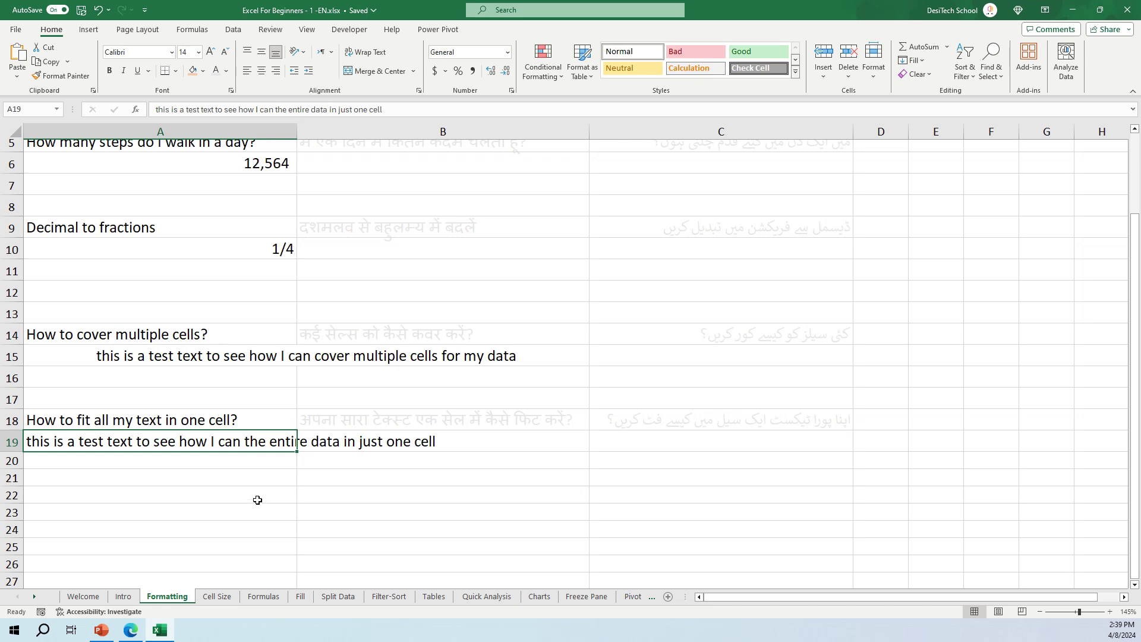
left_click(366, 51)
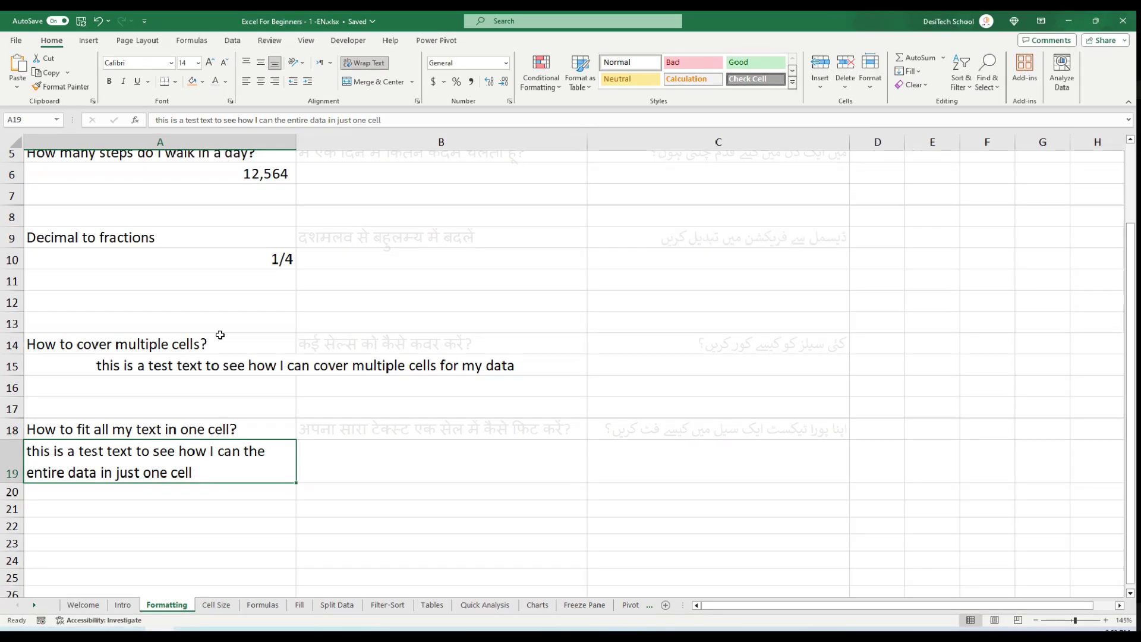
- Give A19 a blue font color and a green fill
left_click(225, 81)
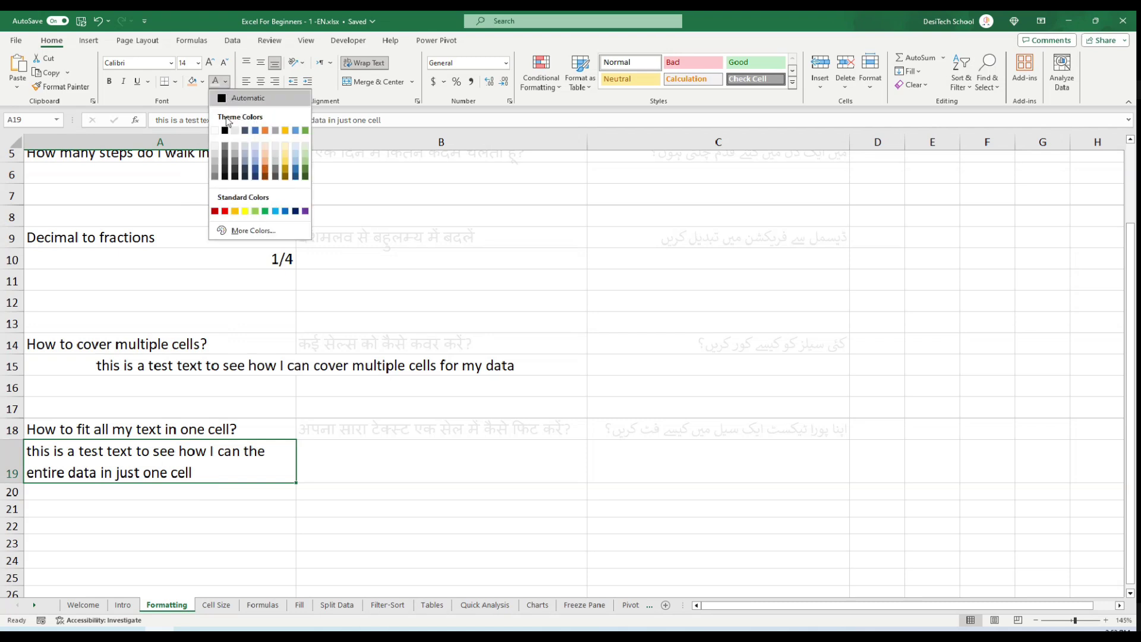
left_click(256, 130)
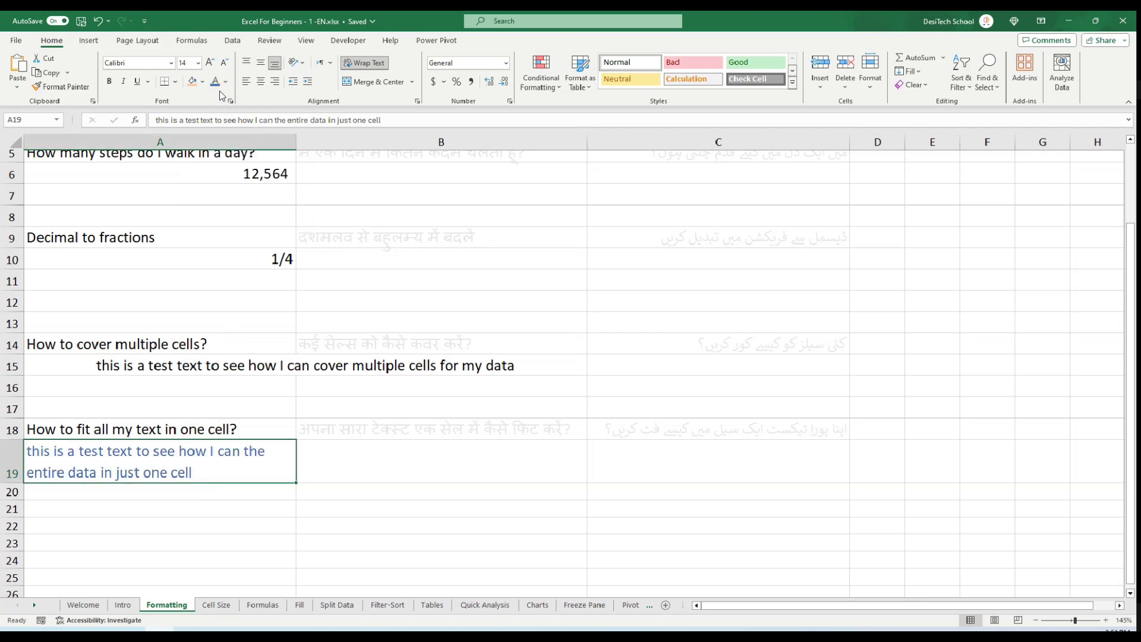
left_click(203, 82)
left_click(242, 193)
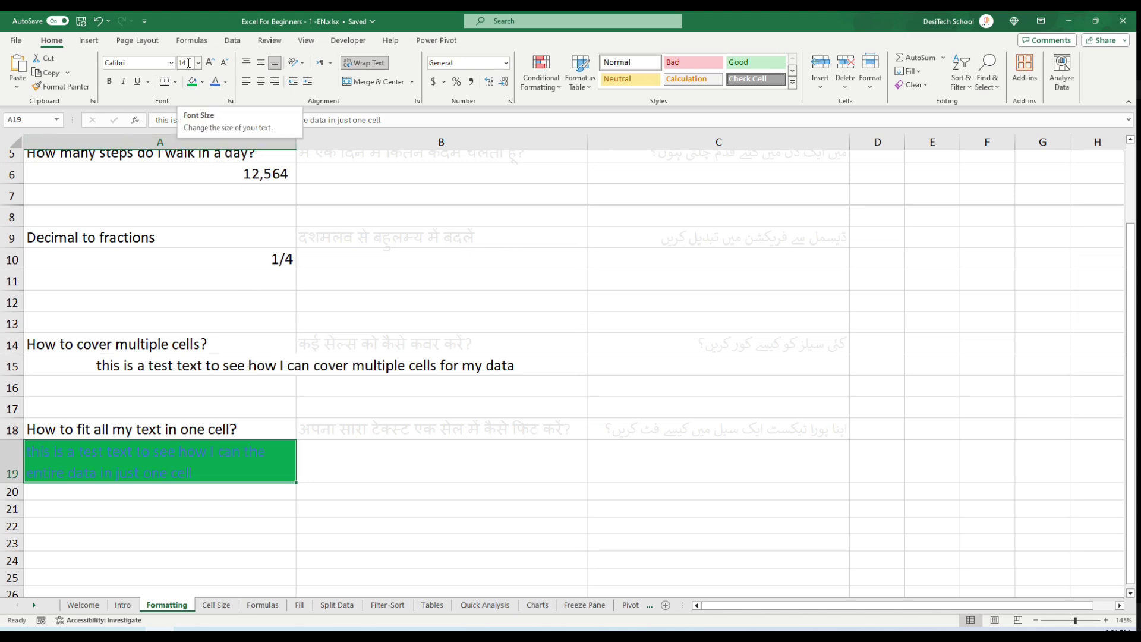
left_click(162, 63)
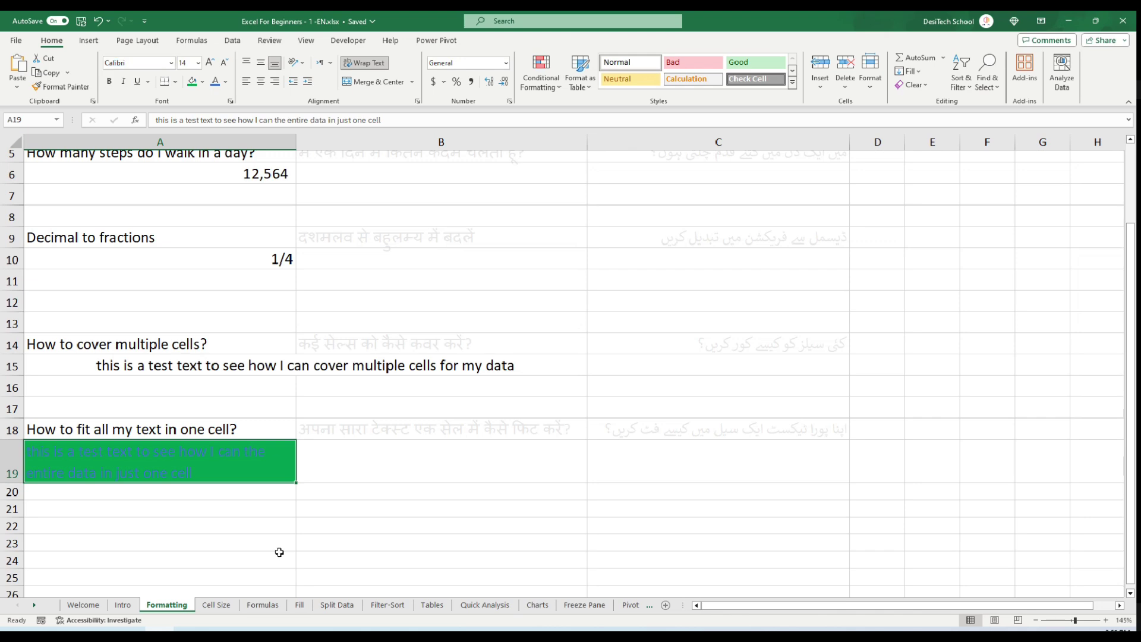
- Switch to the Cell Size sheet and select the first employee's name in B2
left_click(215, 606)
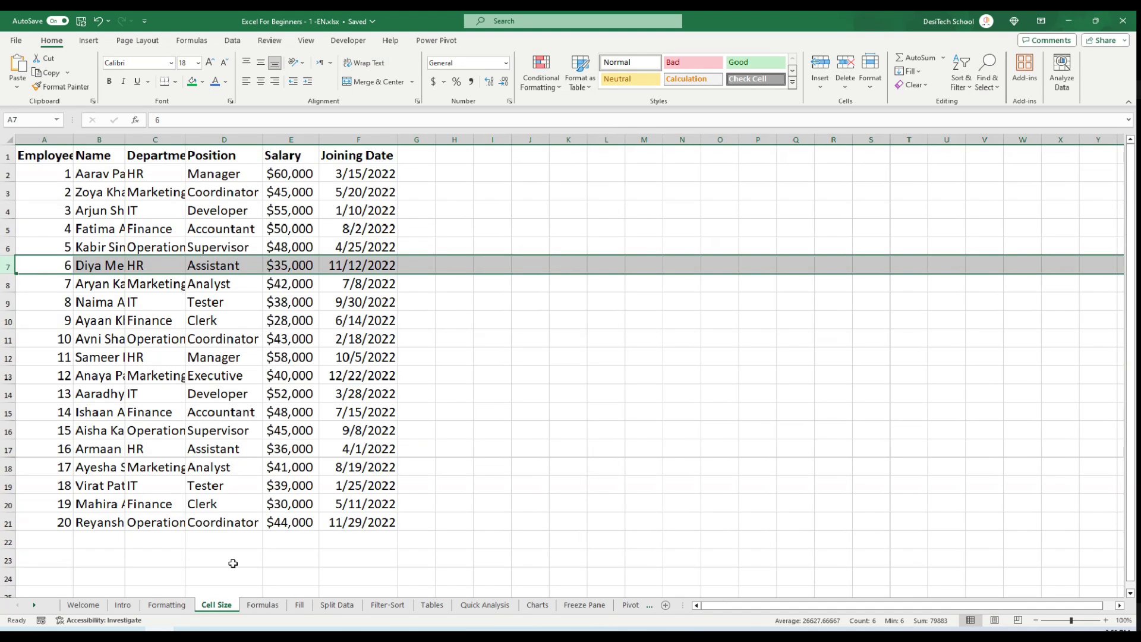
left_click(250, 486)
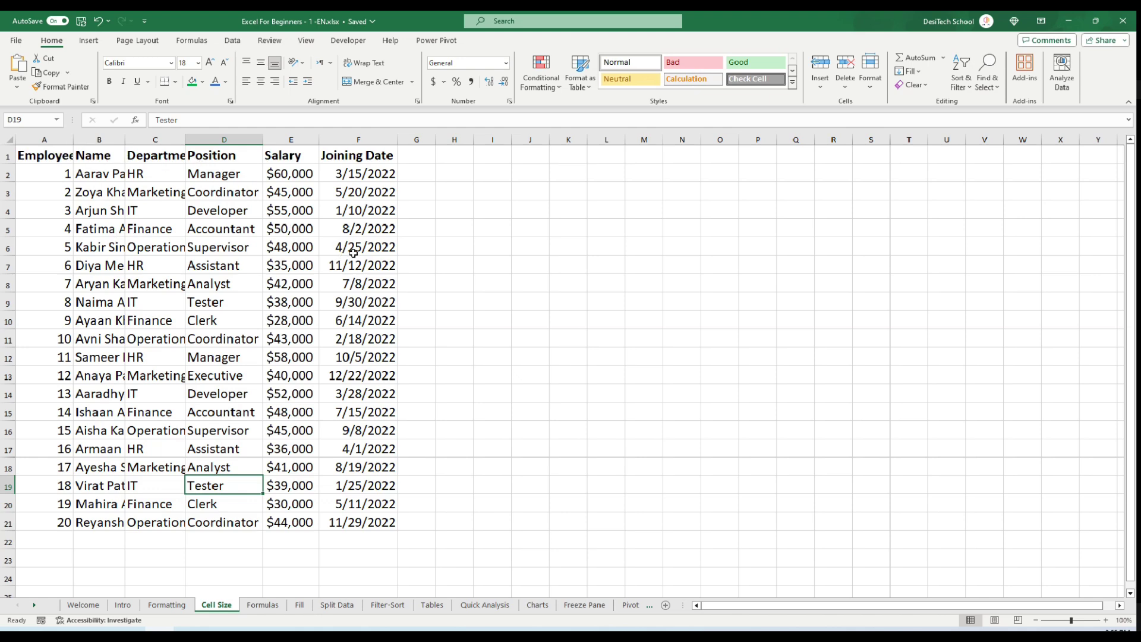
left_click(100, 173)
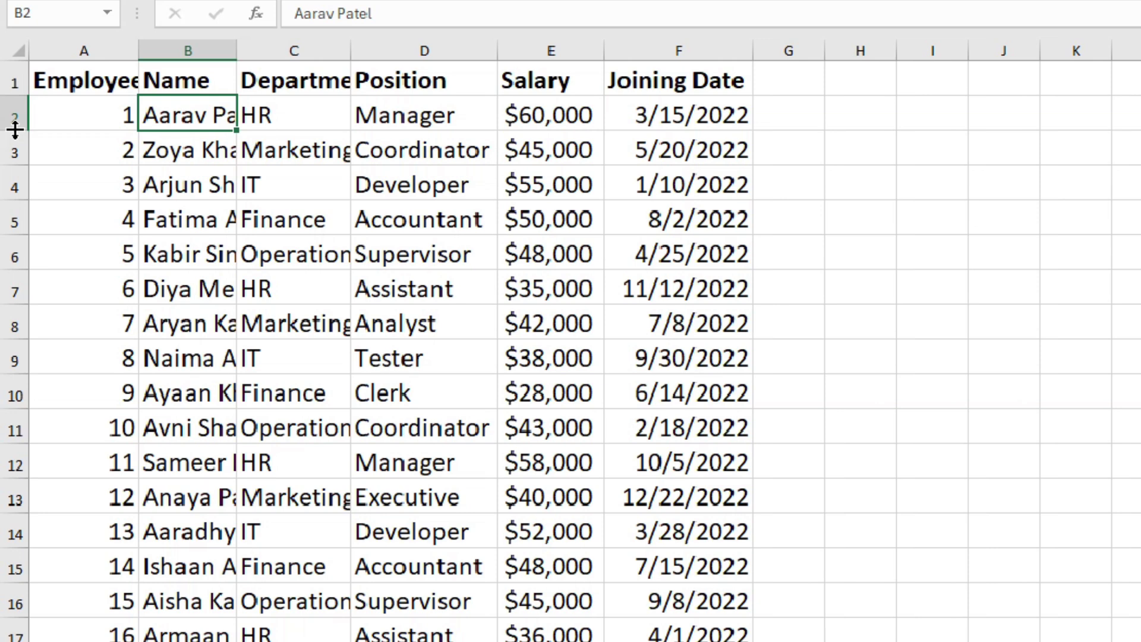
- Manually make row 2 taller and shorter, and widen column A until the whole Employee ID header fits
left_click_drag(15, 130, 18, 203)
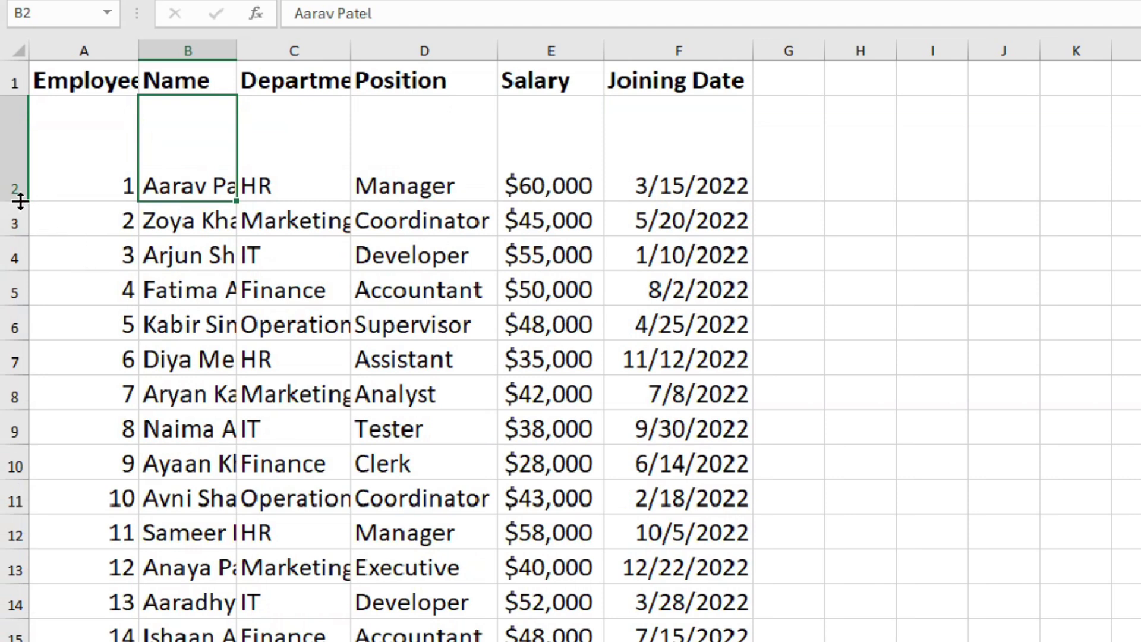
left_click_drag(21, 201, 25, 120)
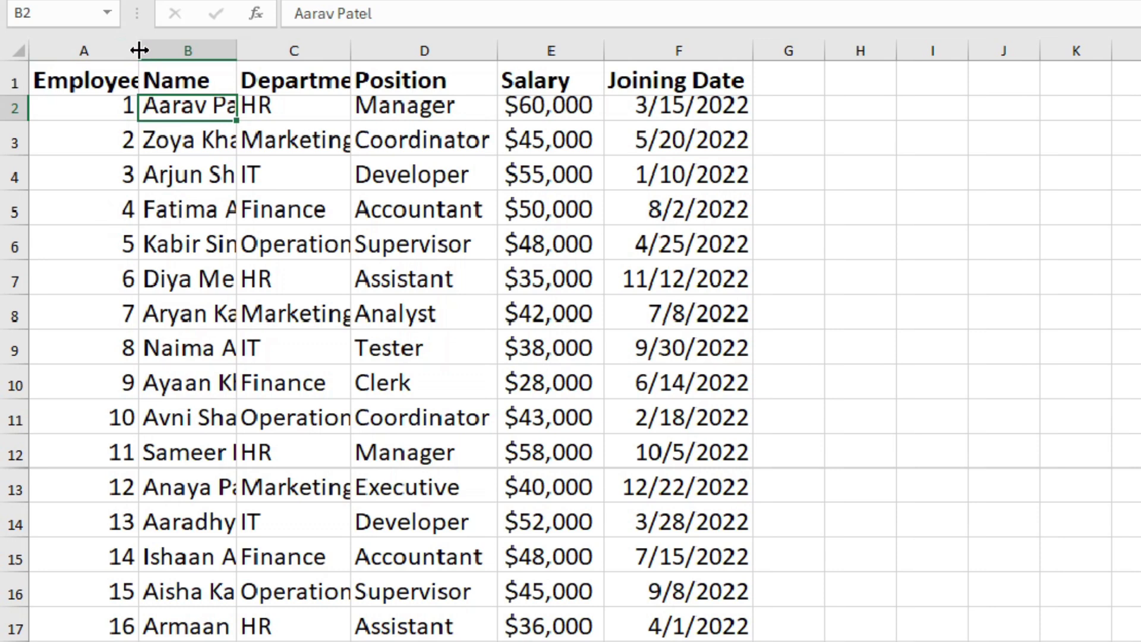
left_click_drag(139, 50, 239, 53)
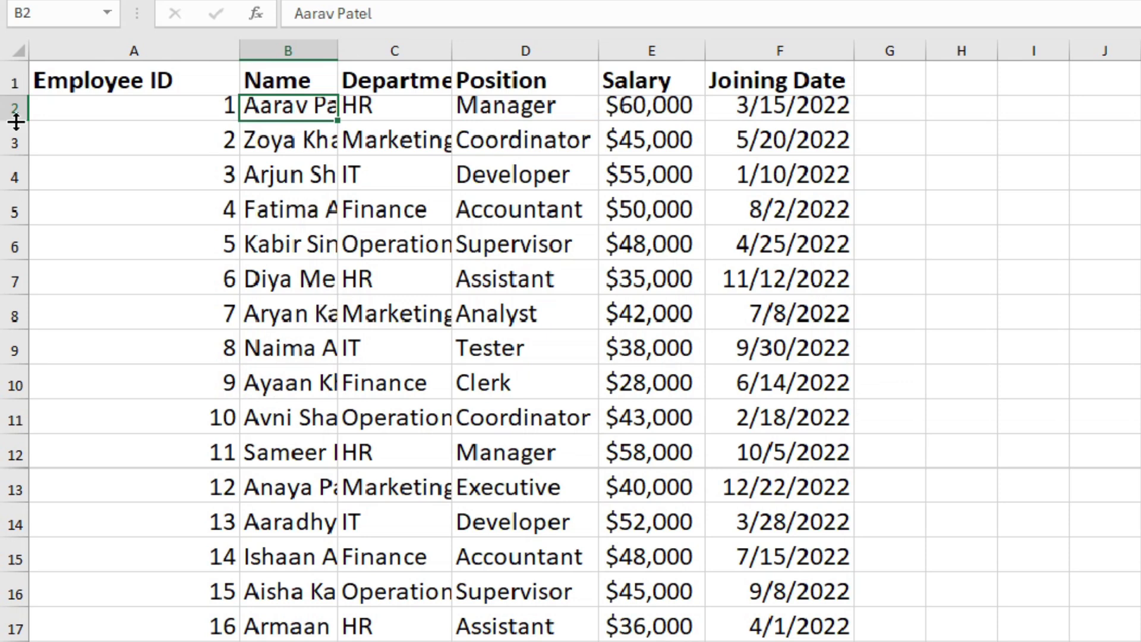
- Make row 2 taller, widen column B manually to fit the employee names, and undo the column widening
left_click_drag(19, 128, 19, 172)
left_click_drag(335, 58, 439, 56)
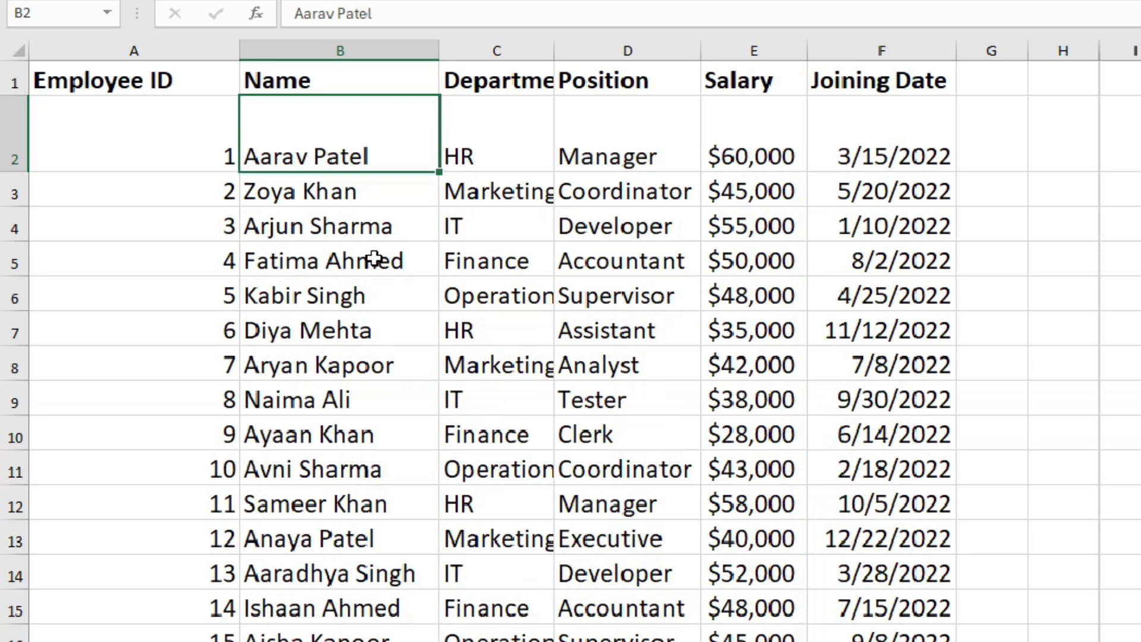
key("ctrl+z")
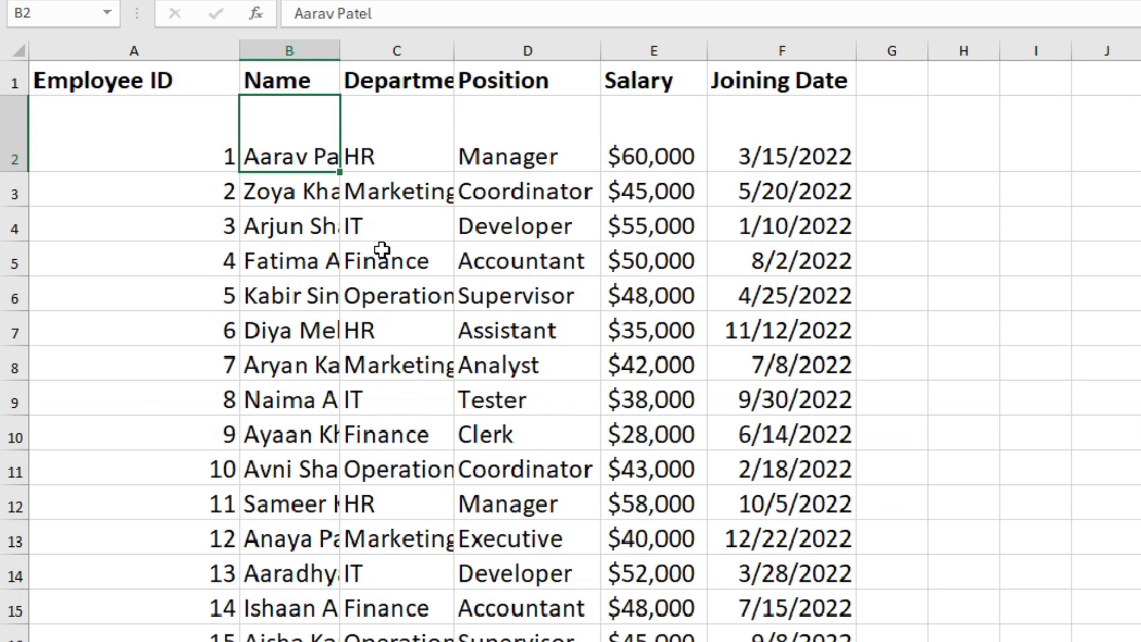
- AutoFit the Name and Department columns, B and C, to the width of their contents
key("Down")
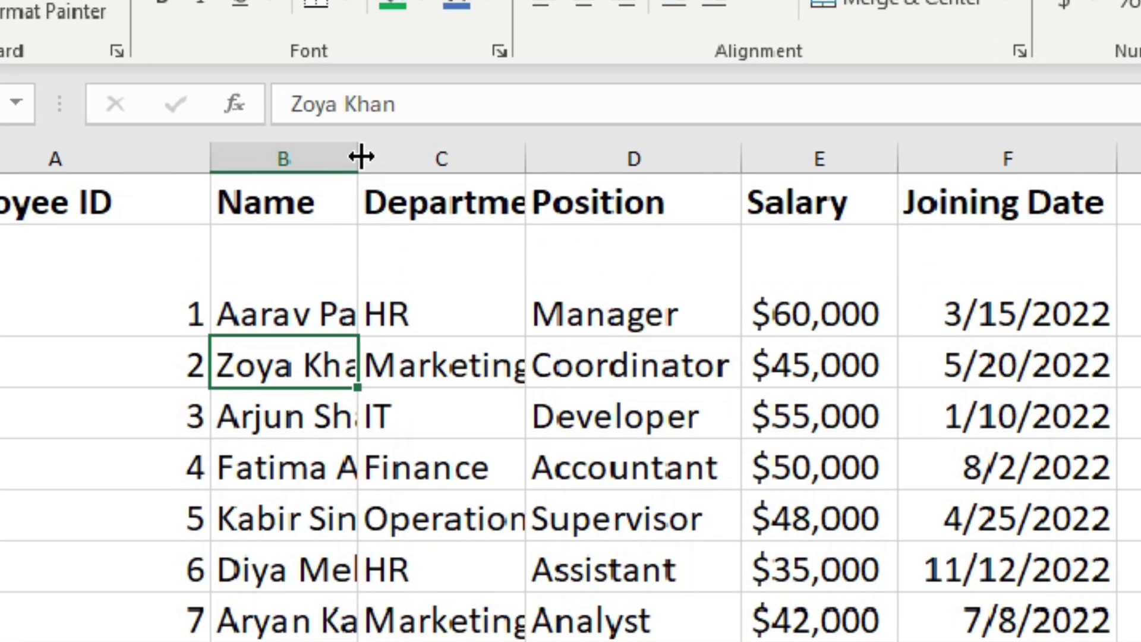
double_click(359, 157)
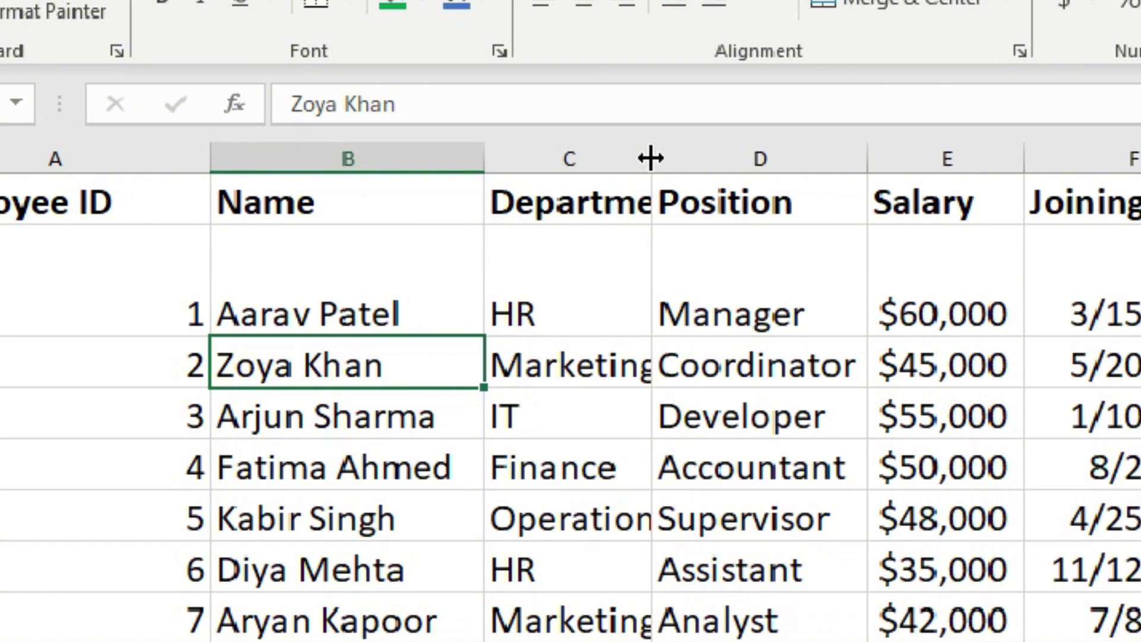
left_click_drag(553, 311, 579, 235)
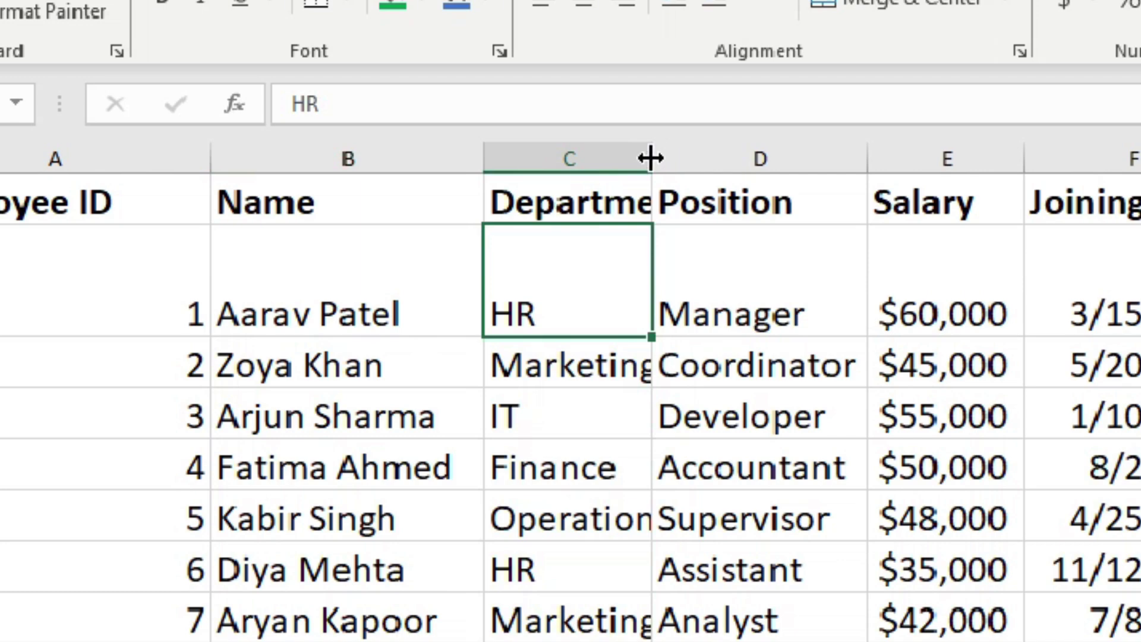
double_click(651, 157)
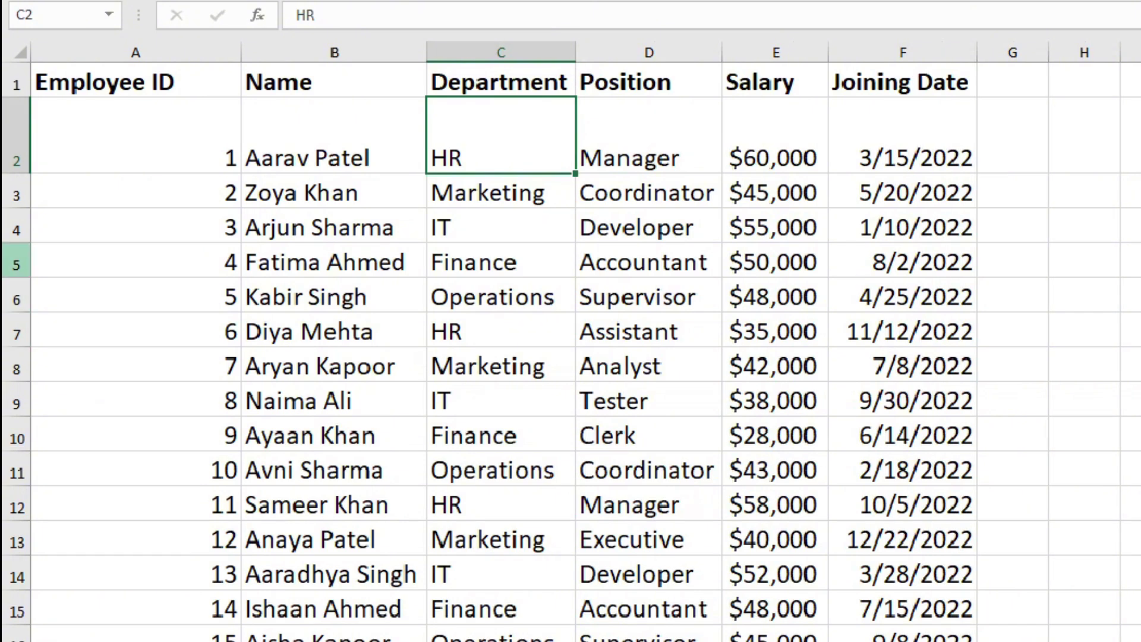
- AutoFit the height of row 2 to its contents
left_click(16, 136)
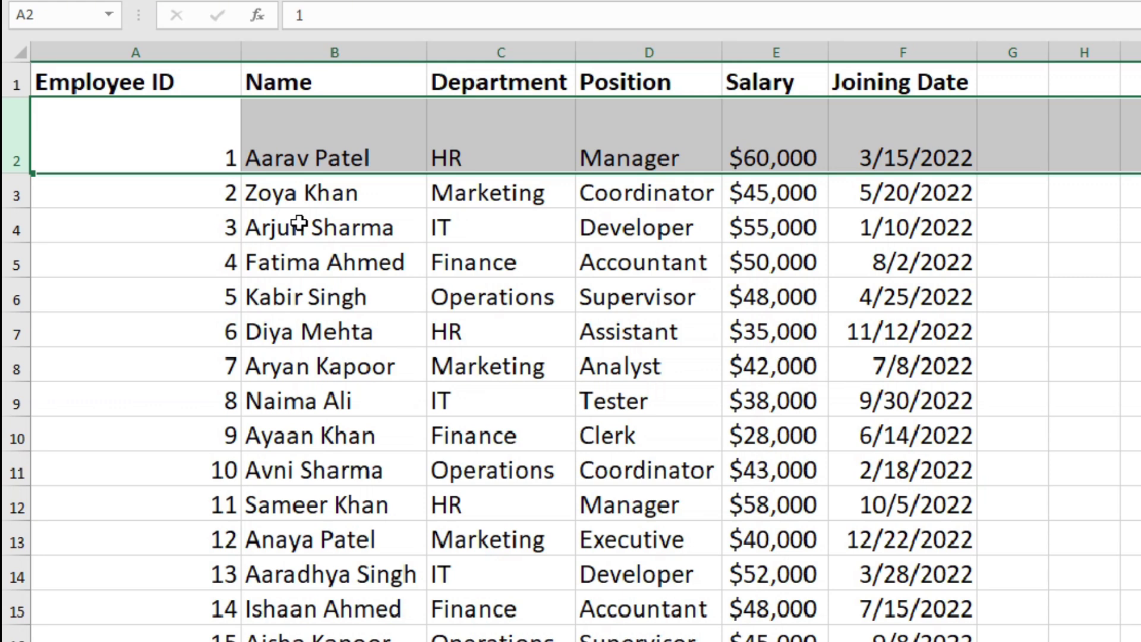
left_click(111, 143)
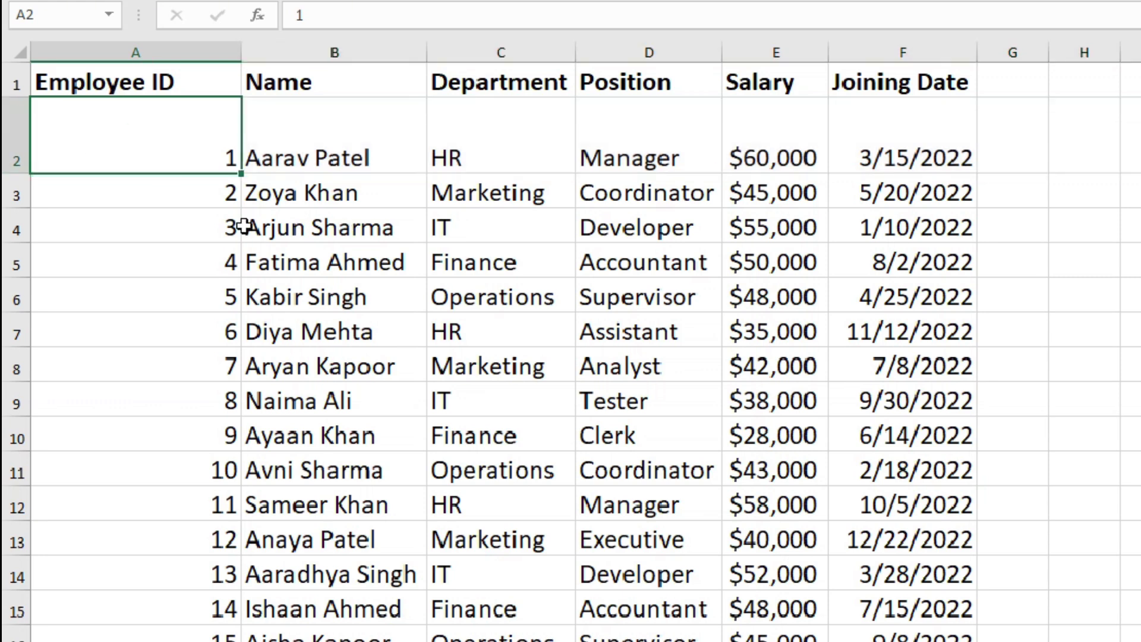
double_click(19, 176)
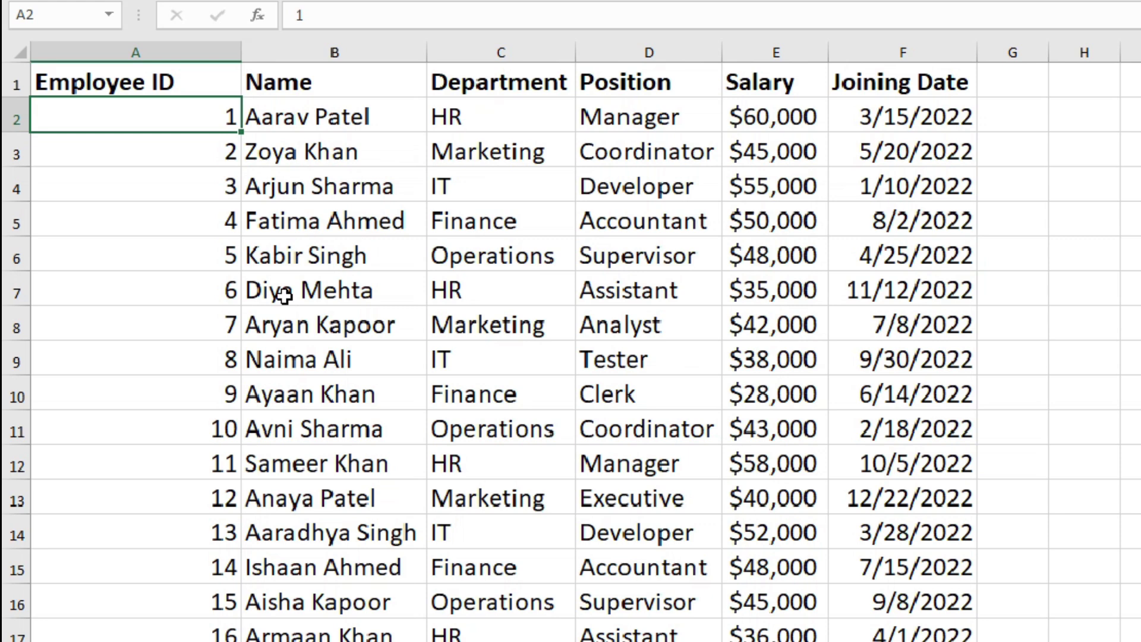
- Narrow columns A to D so their text is cut off, and make rows 8 and 10 taller
left_click_drag(381, 52, 363, 52)
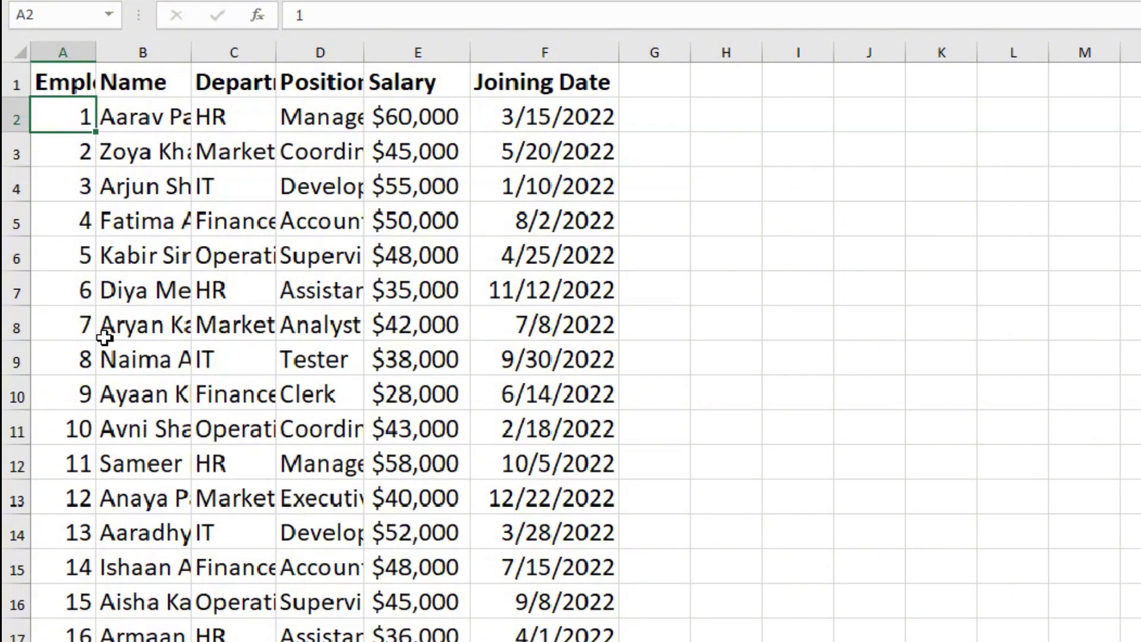
left_click_drag(20, 347, 20, 416)
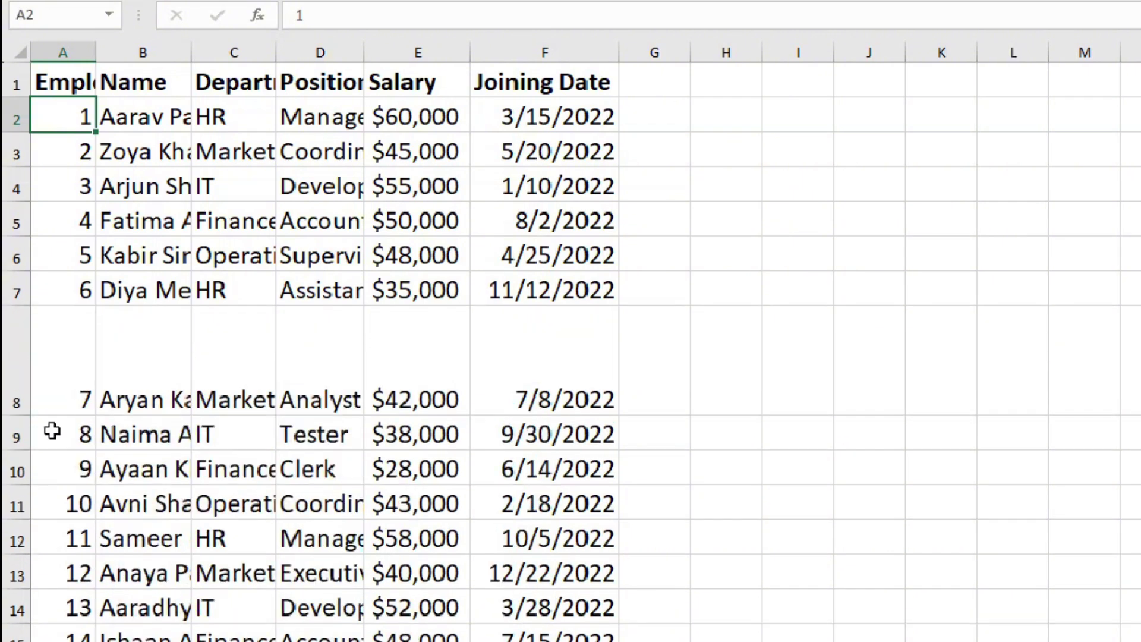
left_click_drag(20, 485, 20, 533)
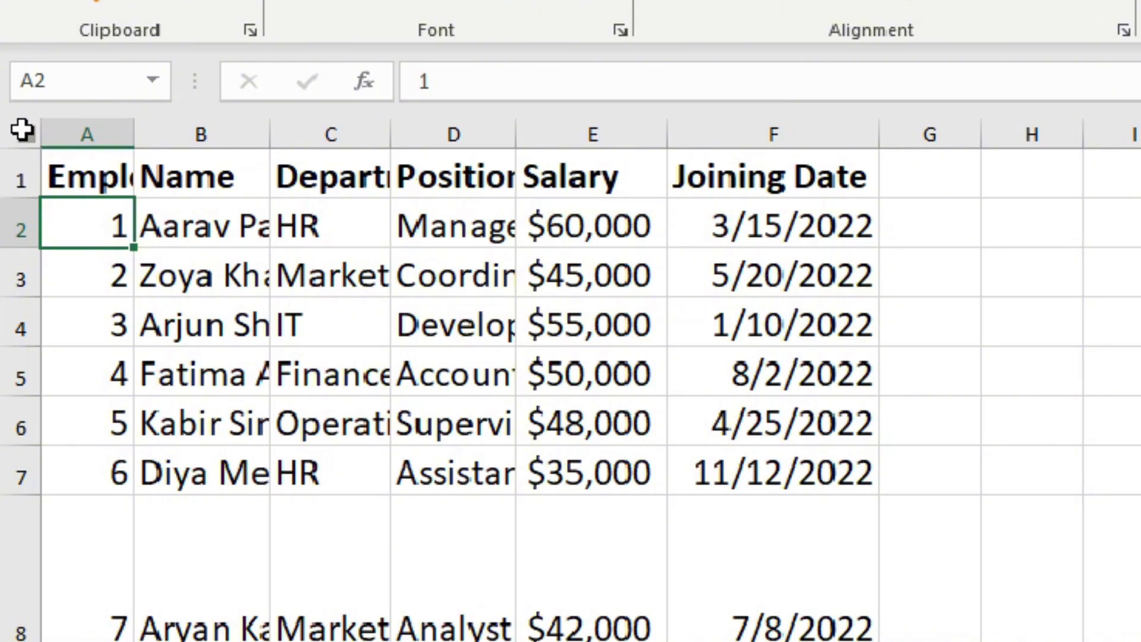
- Select the entire sheet and AutoFit all column widths and row heights at once, then deselect by picking E5
left_click(22, 129)
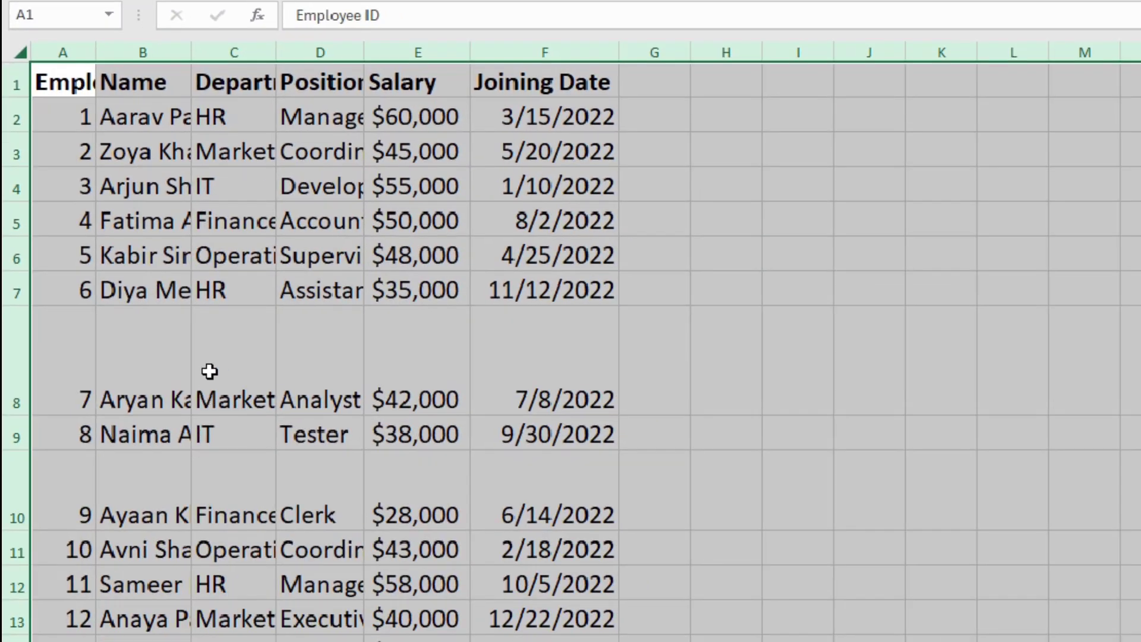
double_click(190, 50)
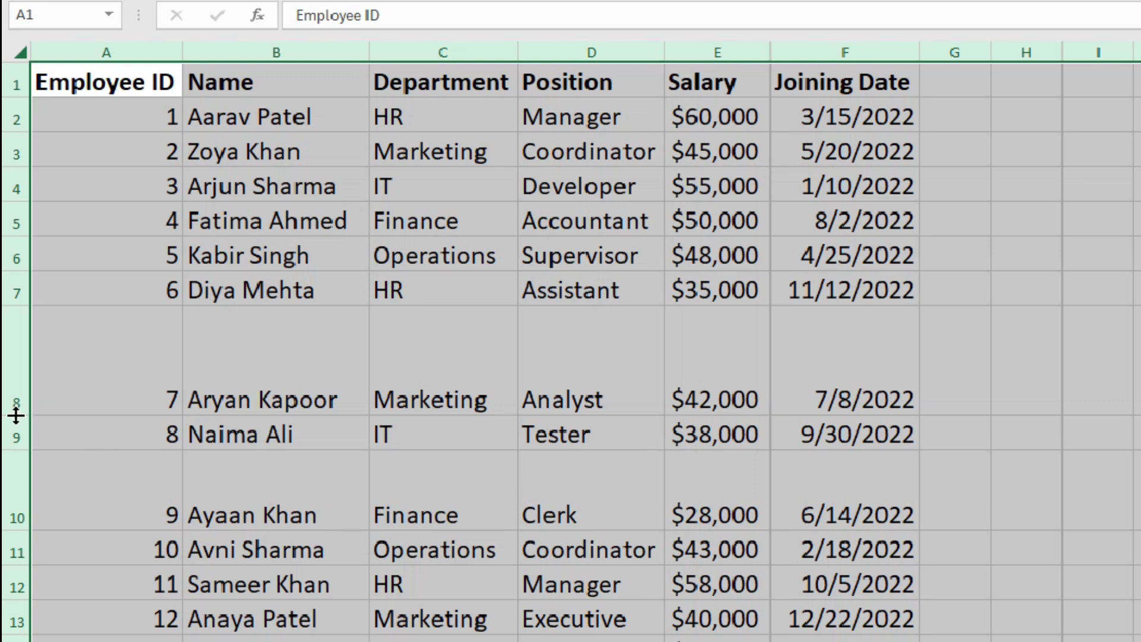
double_click(16, 416)
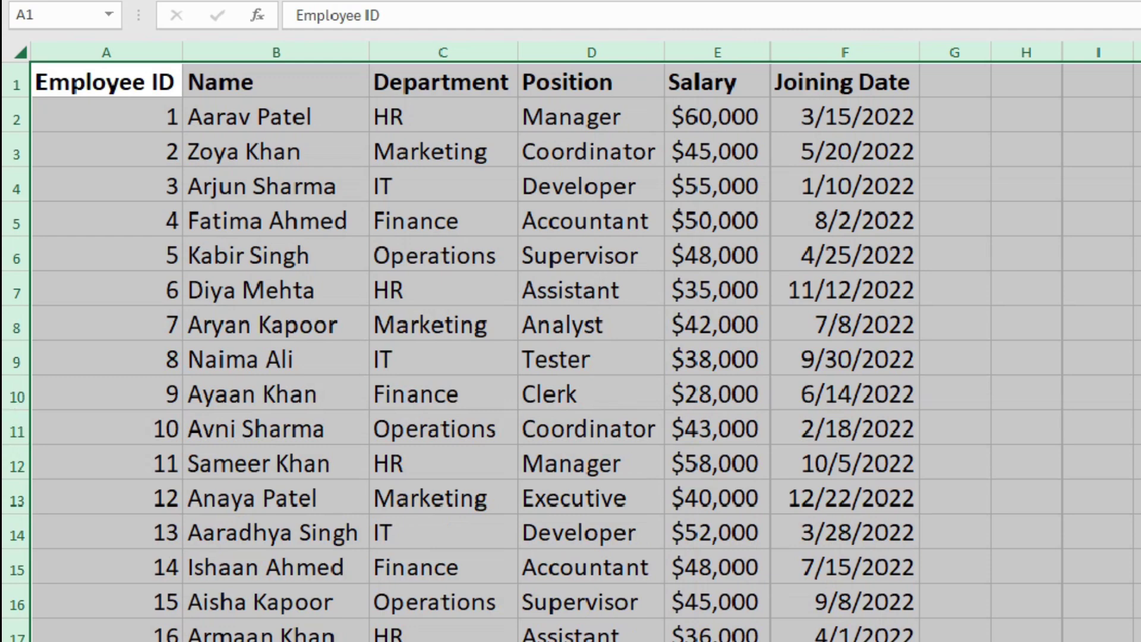
left_click(721, 223)
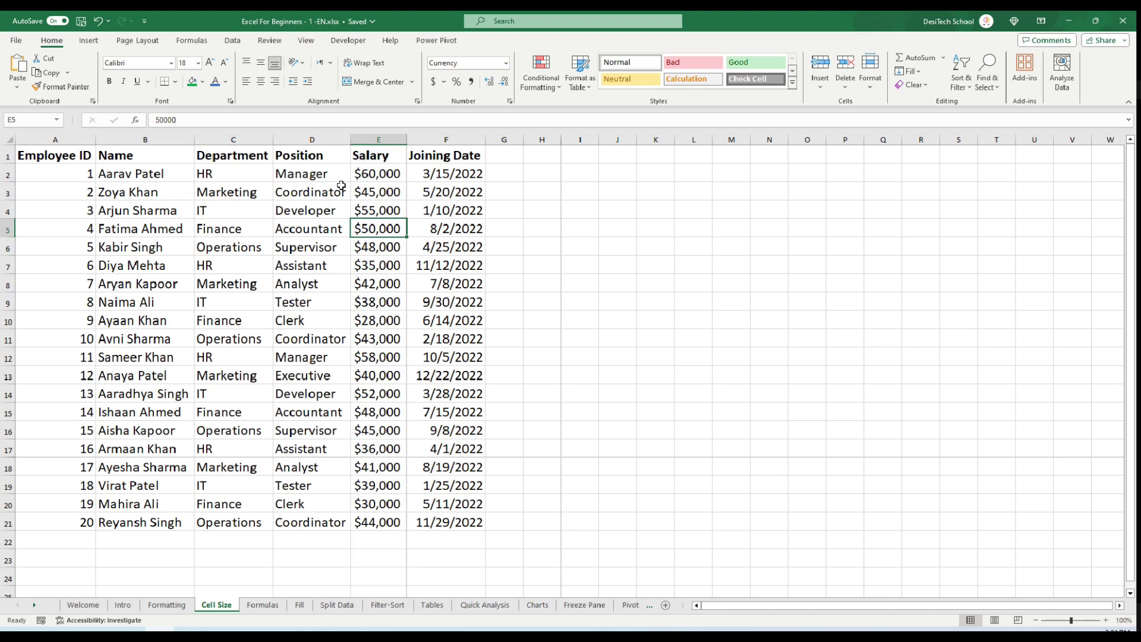
- Insert a blank column before the Salary column
left_click(385, 138)
right_click(372, 133)
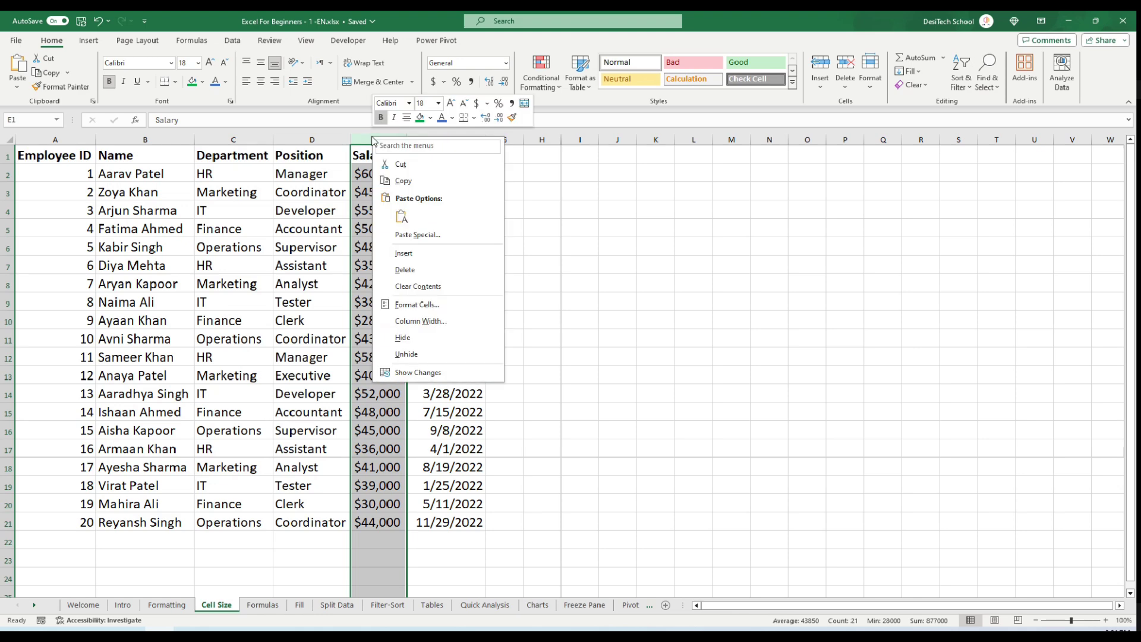
left_click(379, 254)
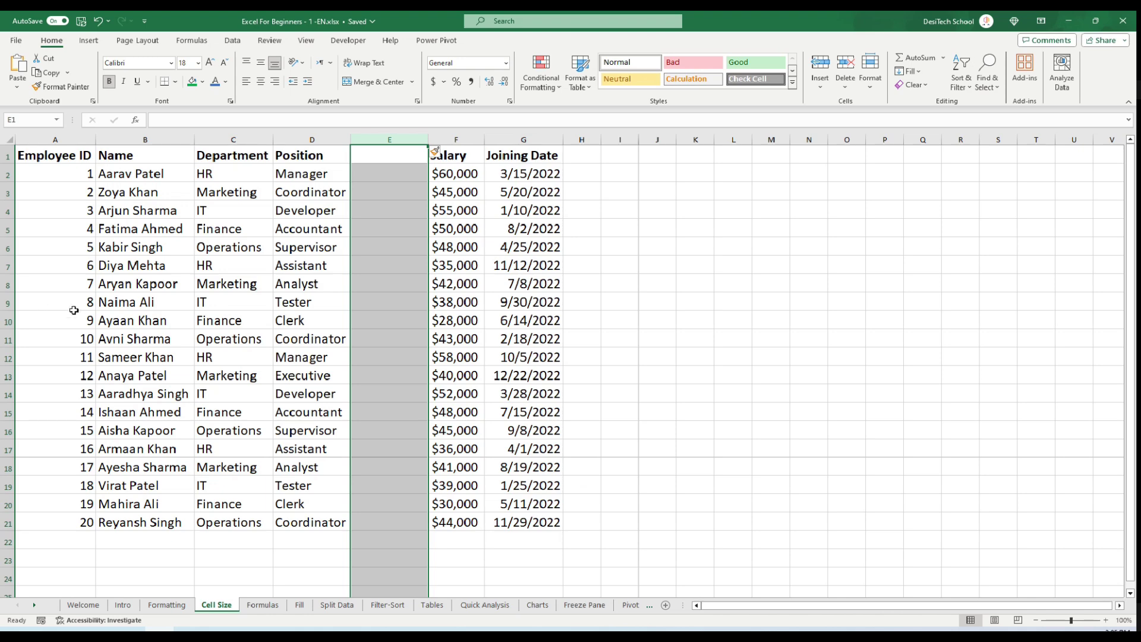
- Insert a blank row above row 7, the record with Employee ID 6
left_click(8, 265)
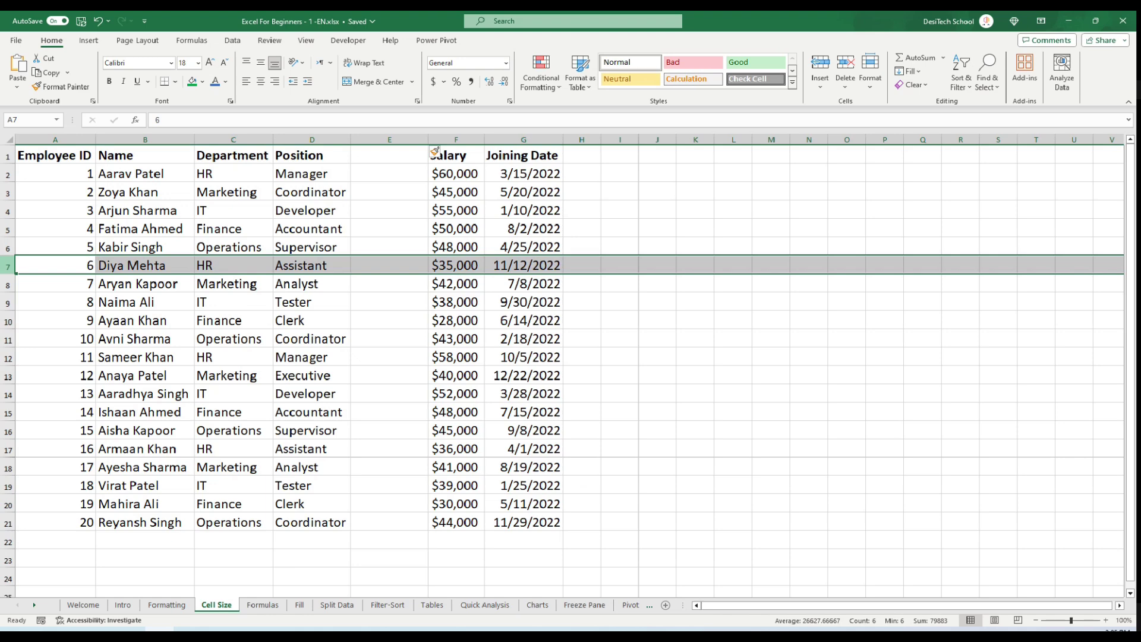
right_click(9, 266)
left_click(22, 381)
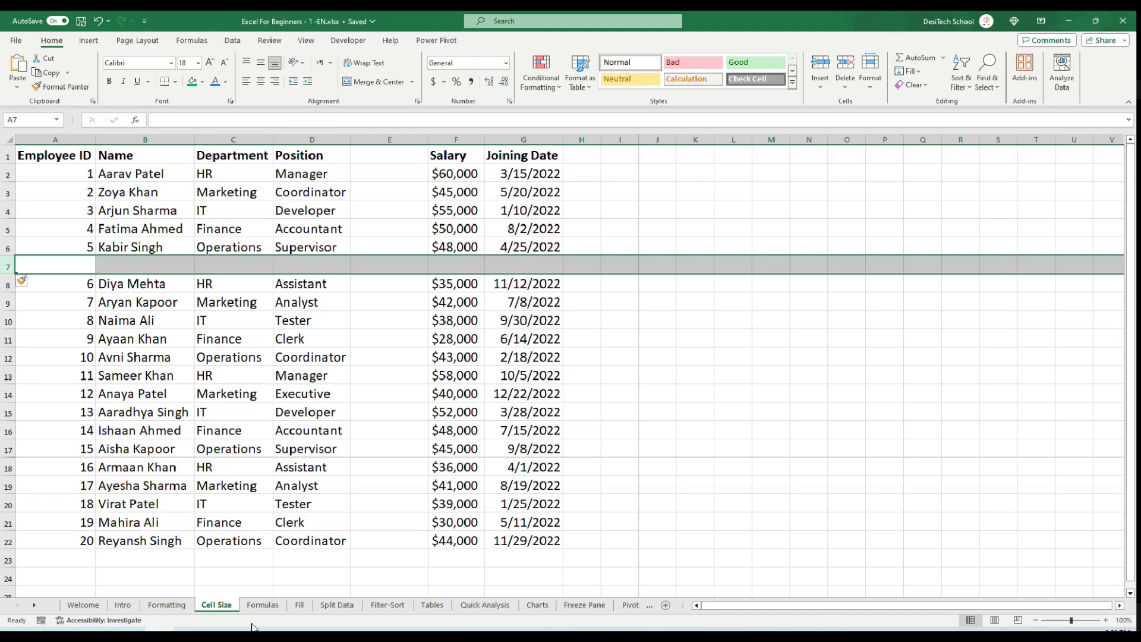
- Switch to the Formulas sheet and highlight the two numbers under the Add heading, A2:A3
left_click(262, 605)
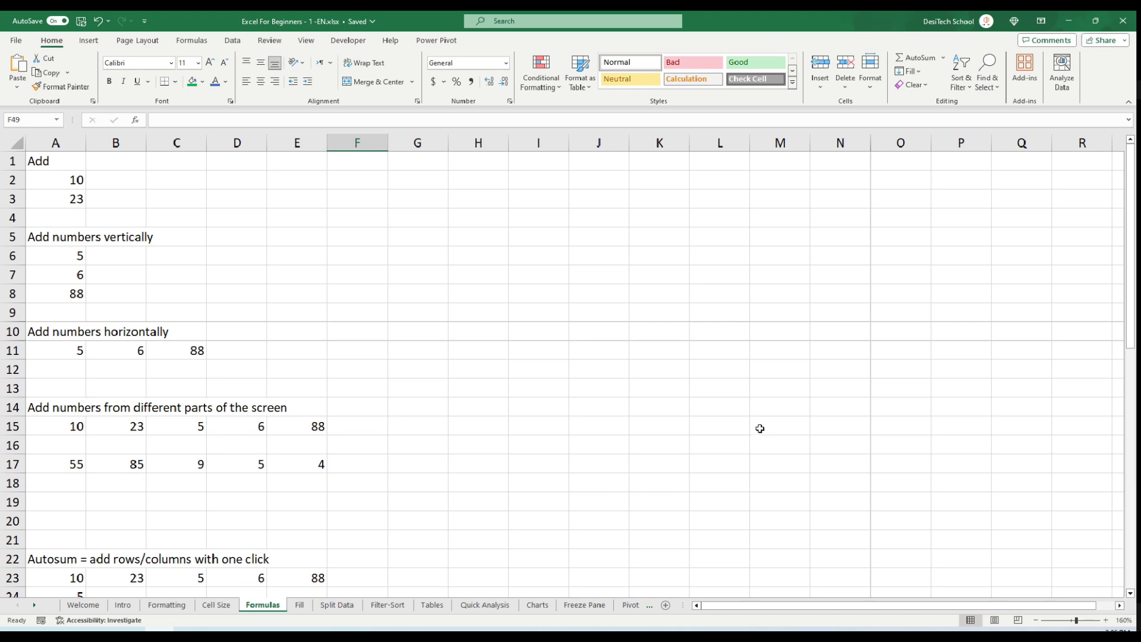
left_click_drag(51, 181, 50, 201)
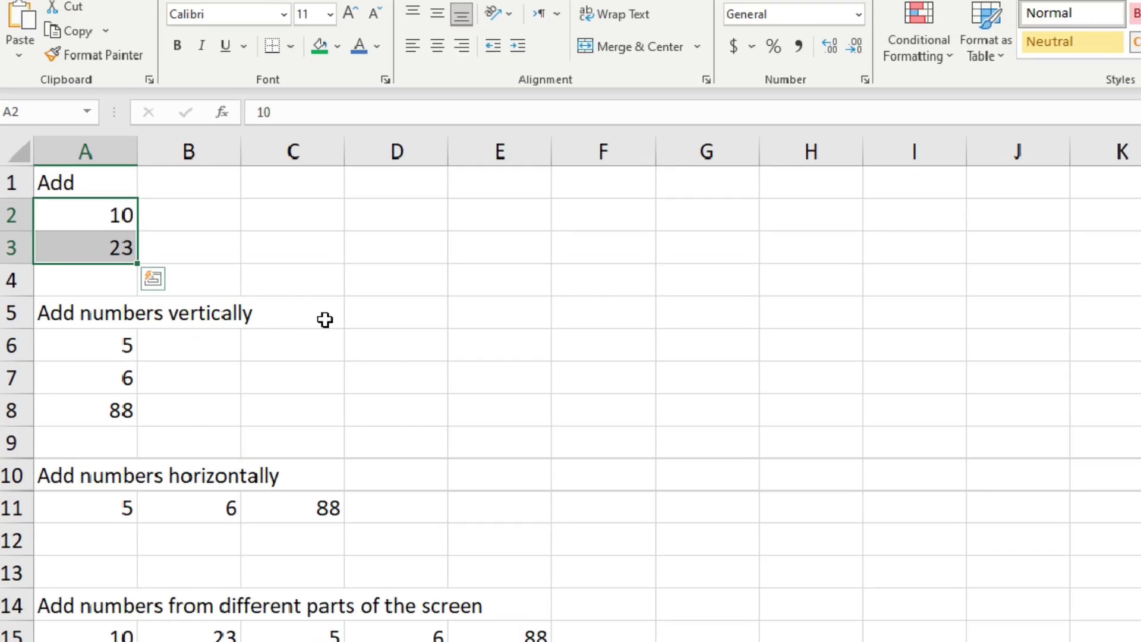
left_click(325, 320)
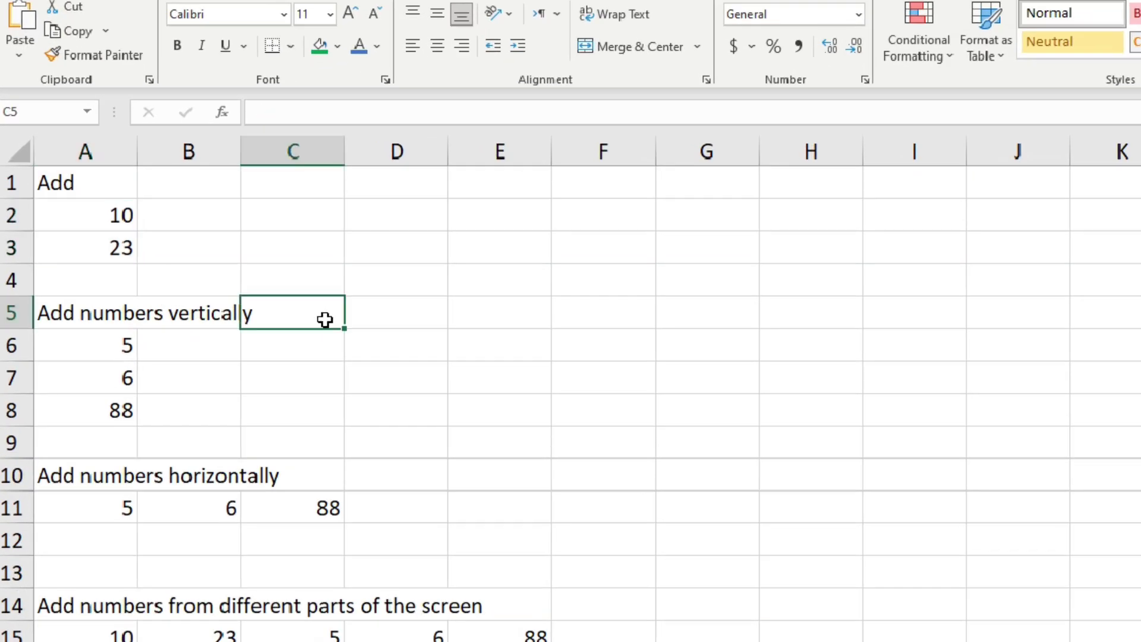
left_click(284, 219)
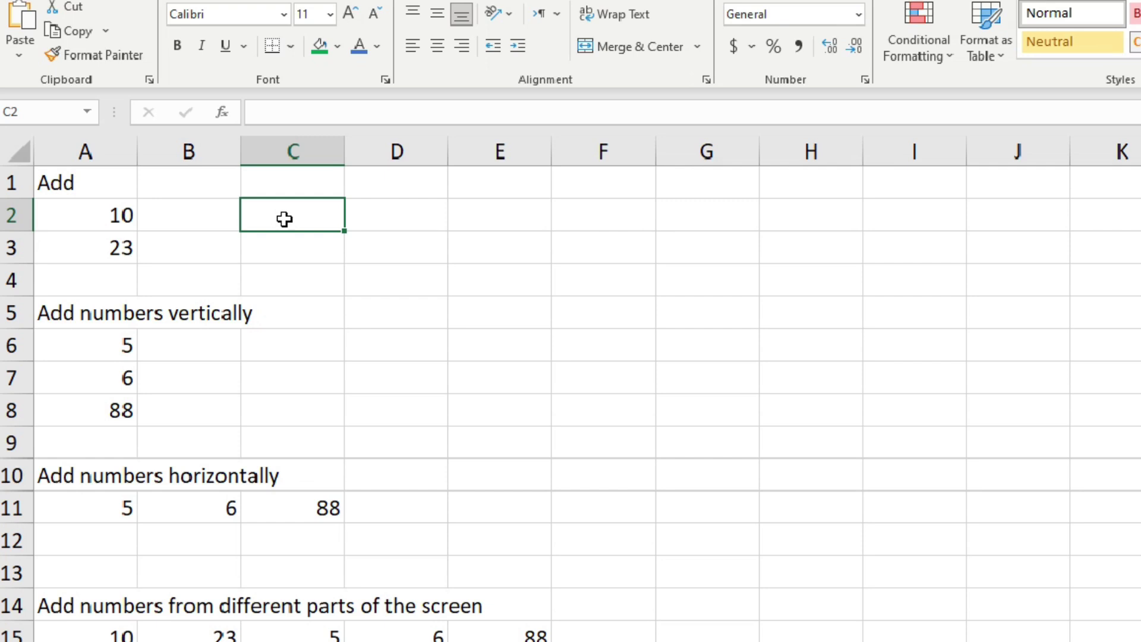
type("=")
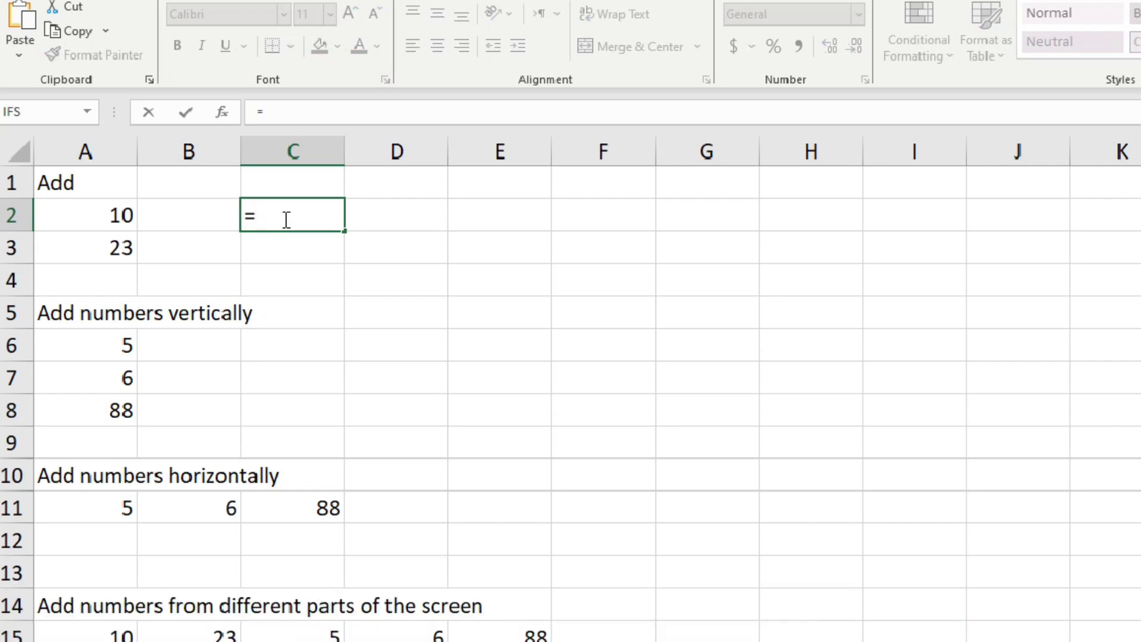
key("Escape")
left_click(69, 212)
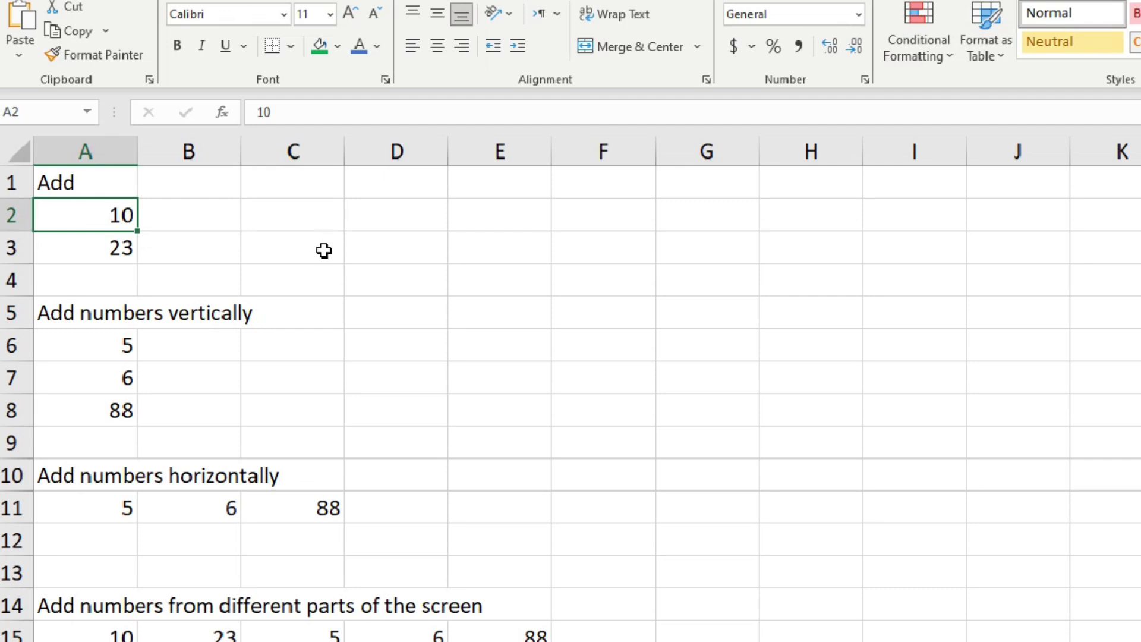
- Enter the formula =10+23 in cell C2 to add the two numbers as fixed values
left_click(315, 223)
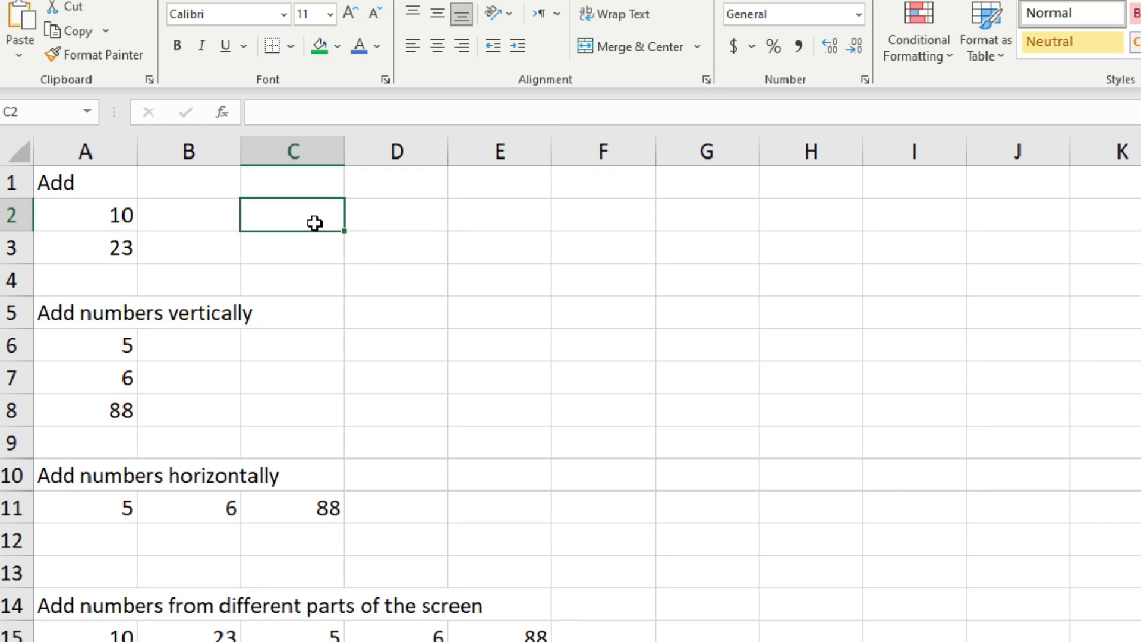
double_click(315, 224)
type("=")
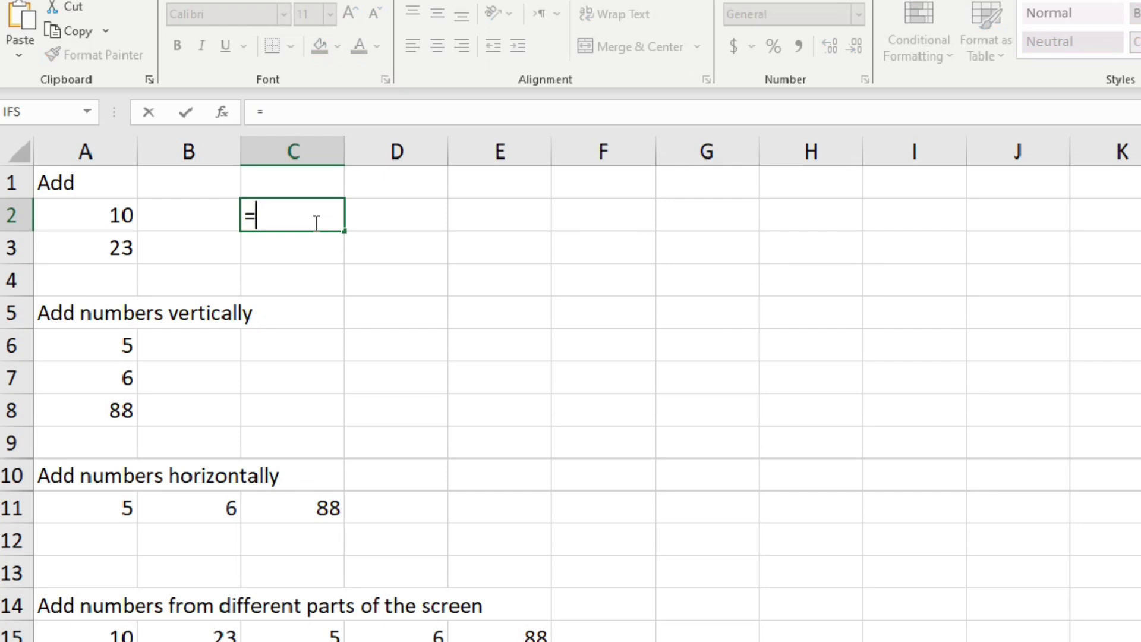
type("10+")
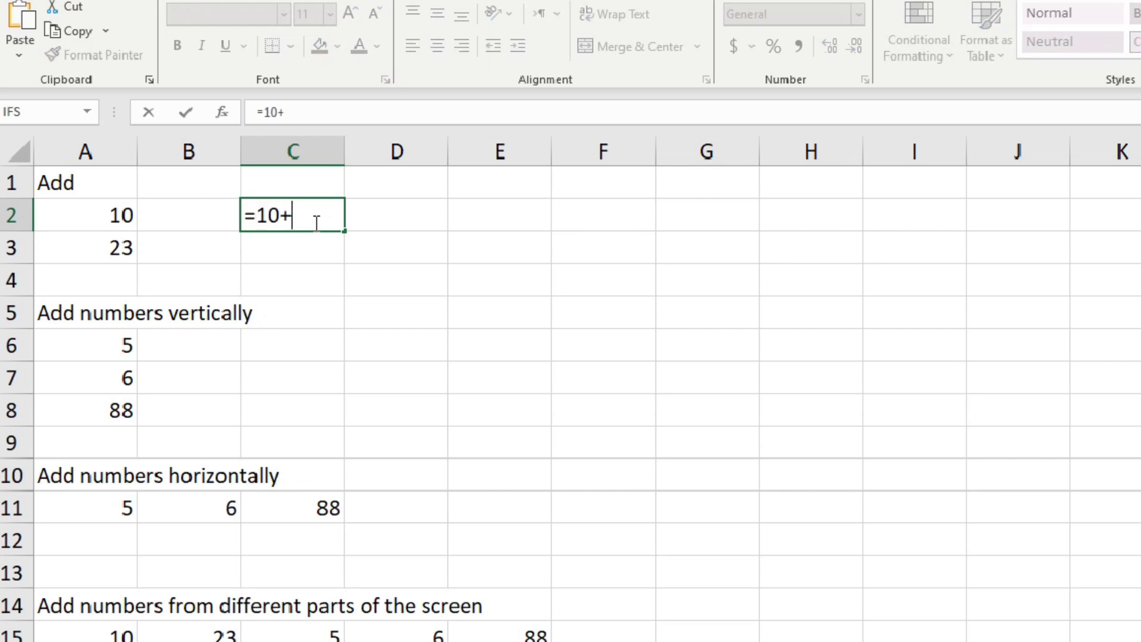
type("23")
key("Return")
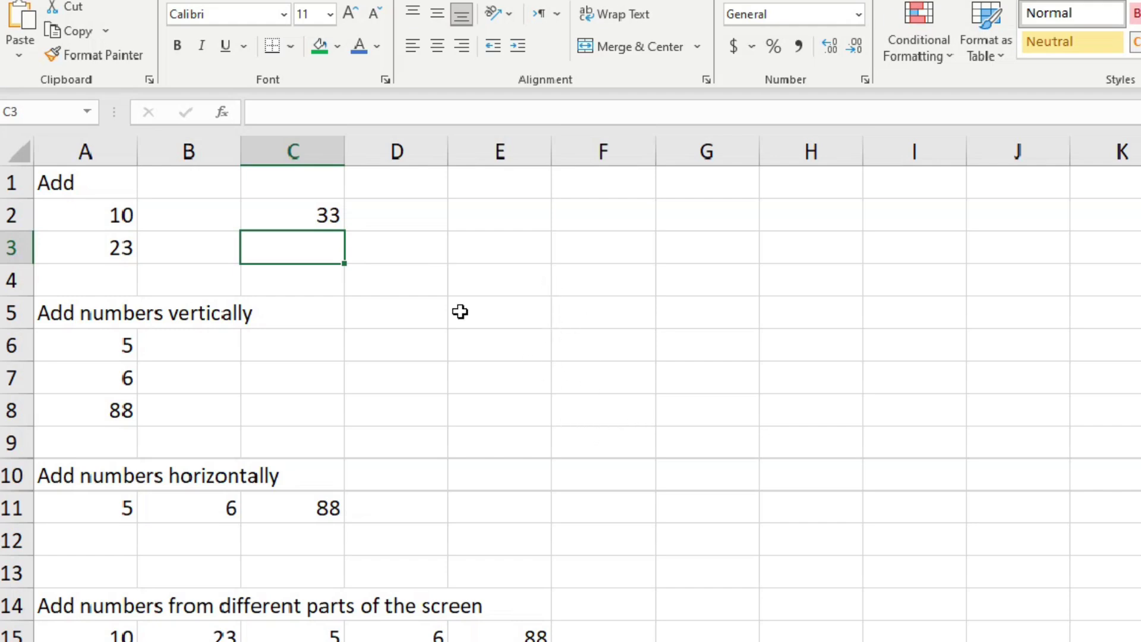
- Enter the formula =A2+A3 in cell E2 to add the same numbers by cell reference
left_click(296, 221)
left_click(520, 218)
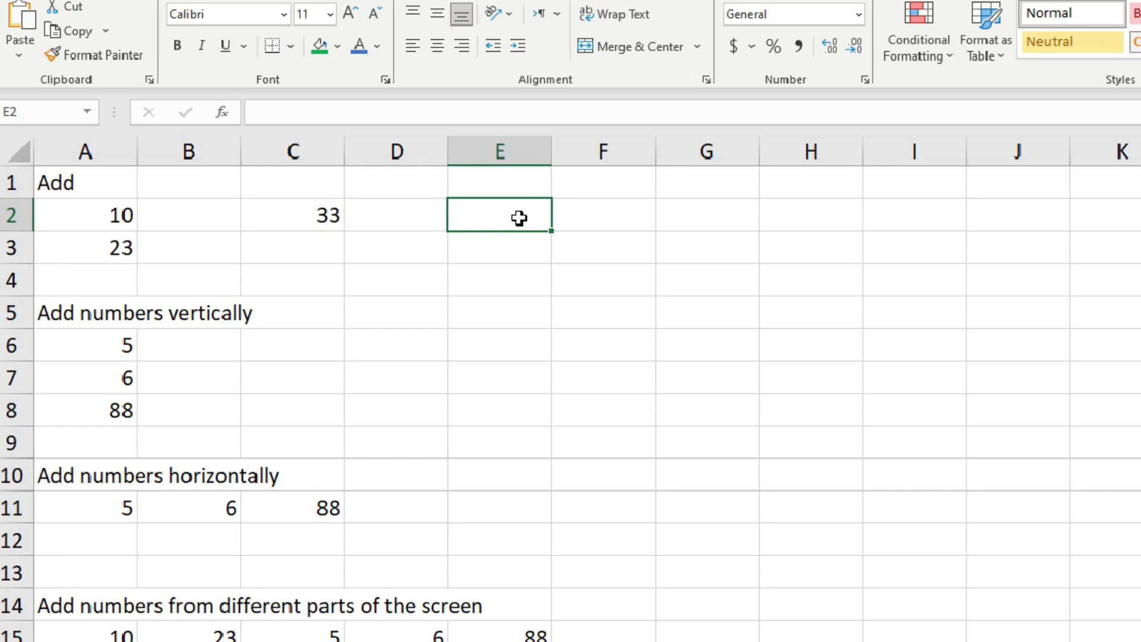
type("=")
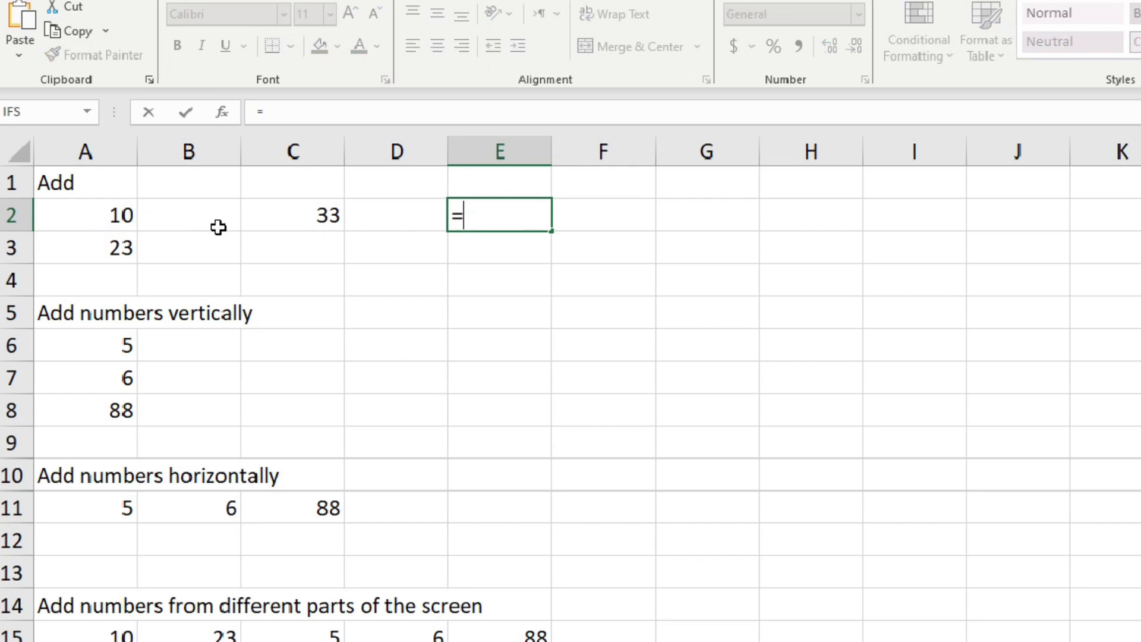
left_click(102, 223)
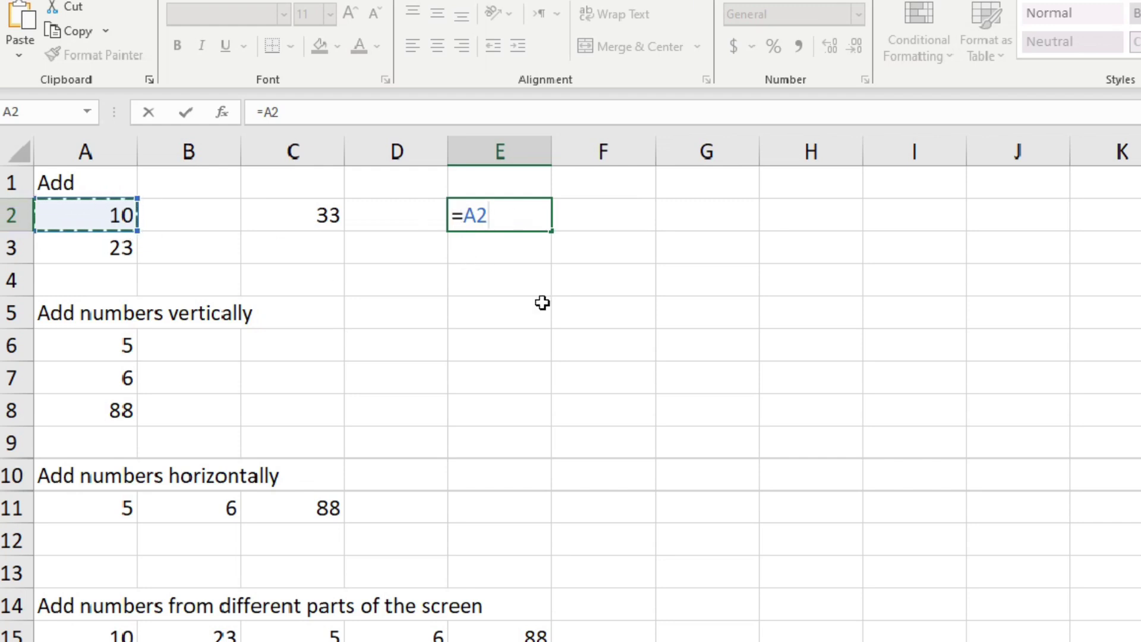
type("+")
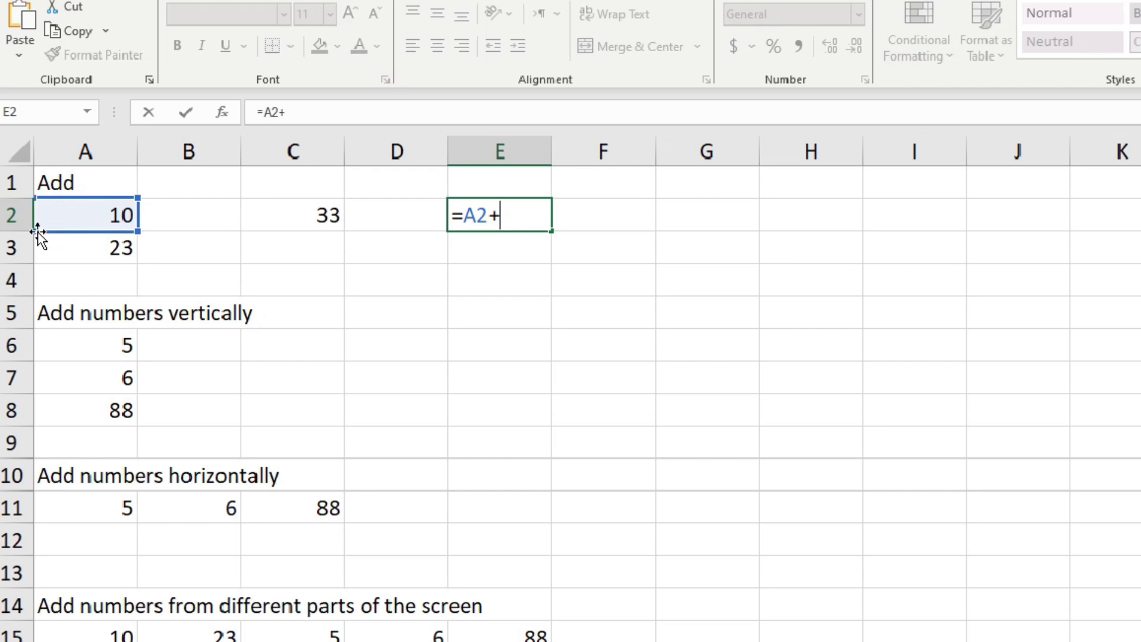
left_click(76, 251)
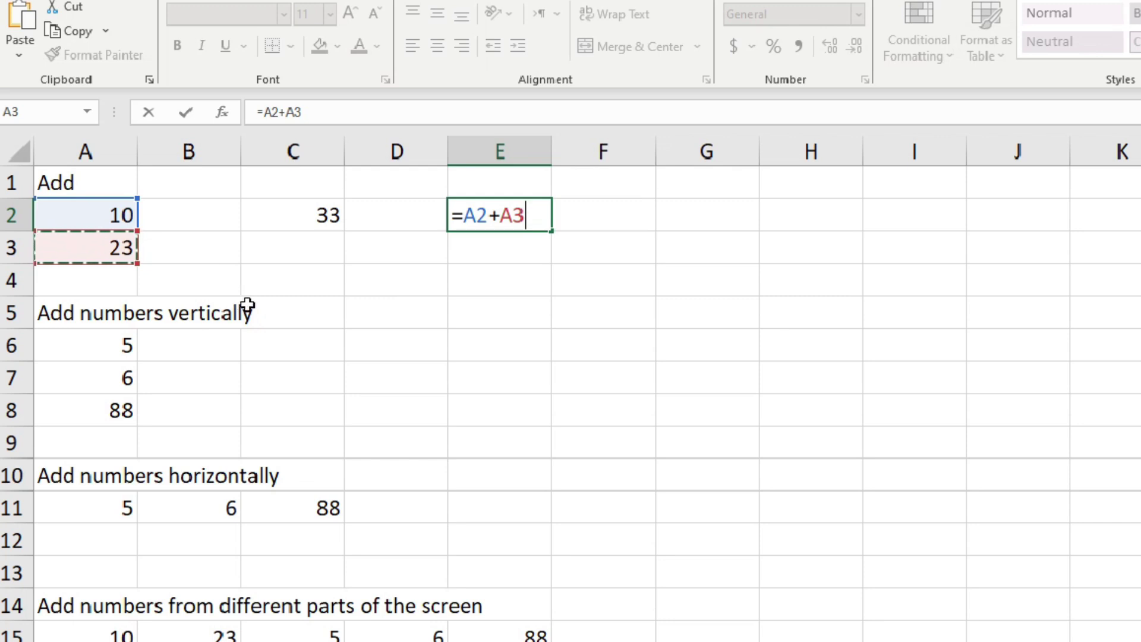
left_click_drag(525, 217, 500, 219)
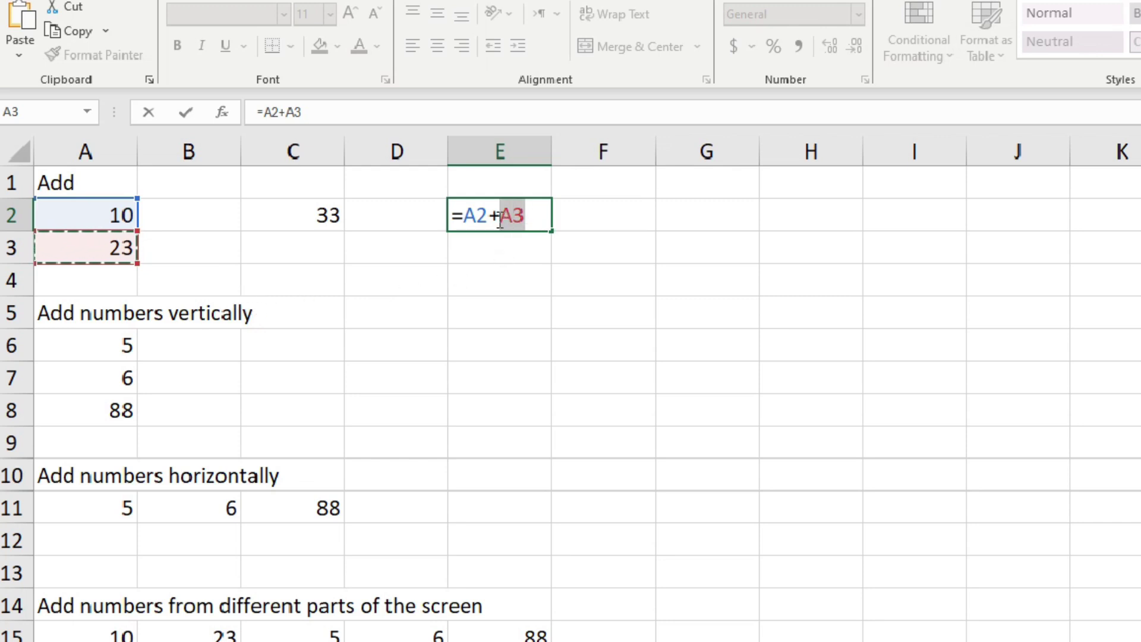
key("Return")
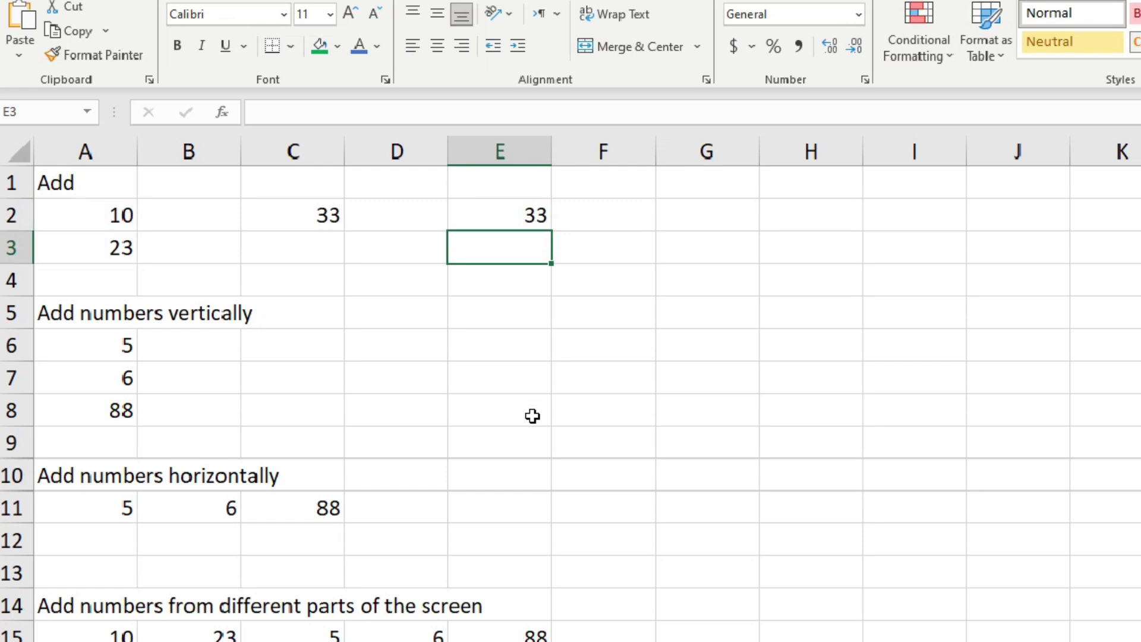
- Set cell A3 to 20 and compare the formulas behind the results in E2 and C2
left_click(104, 250)
type("20")
key("Return")
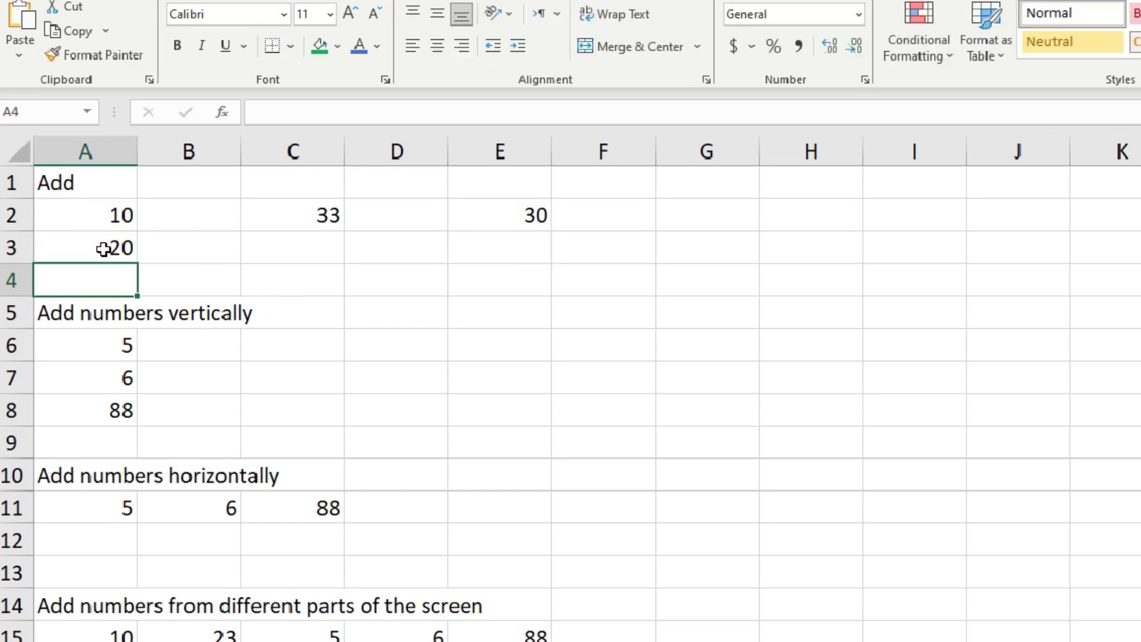
left_click(104, 250)
left_click(504, 216)
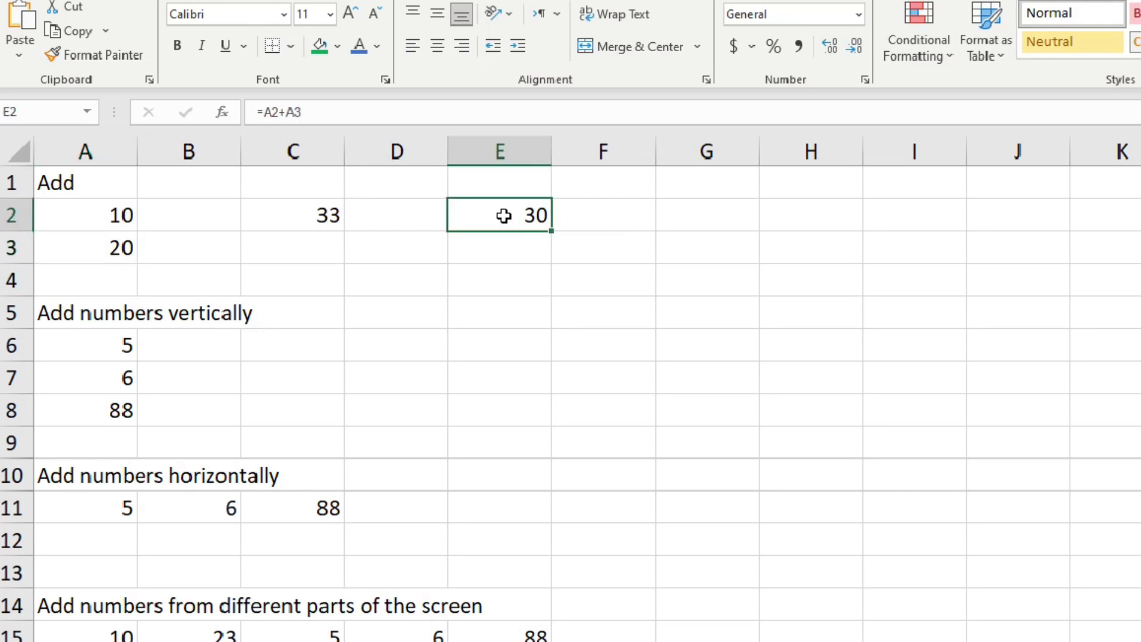
left_click(293, 224)
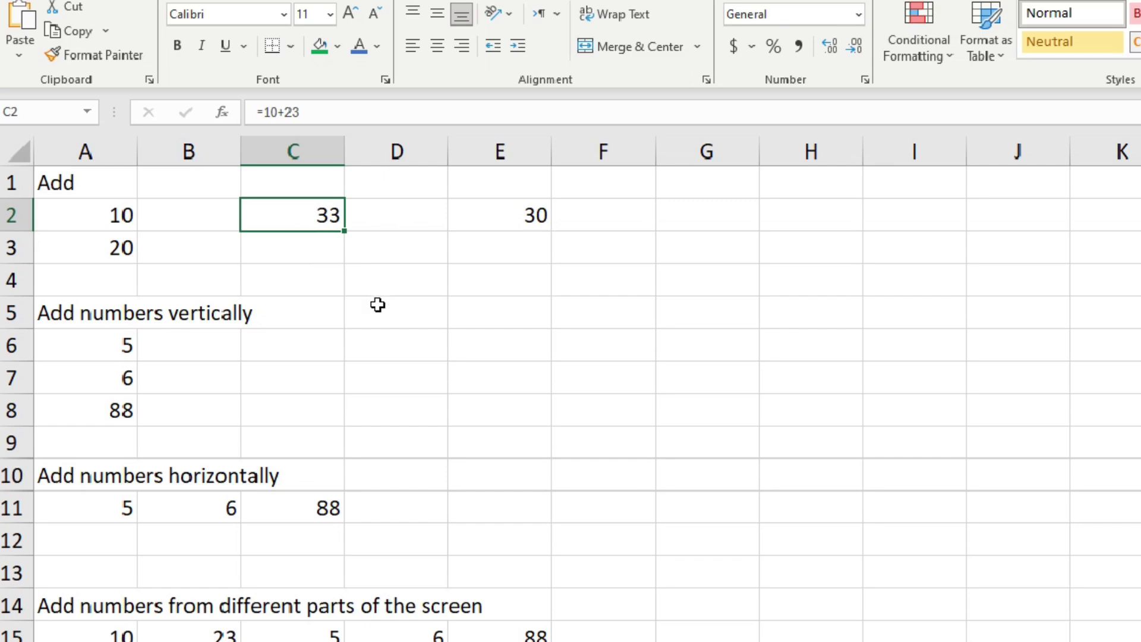
left_click(102, 252)
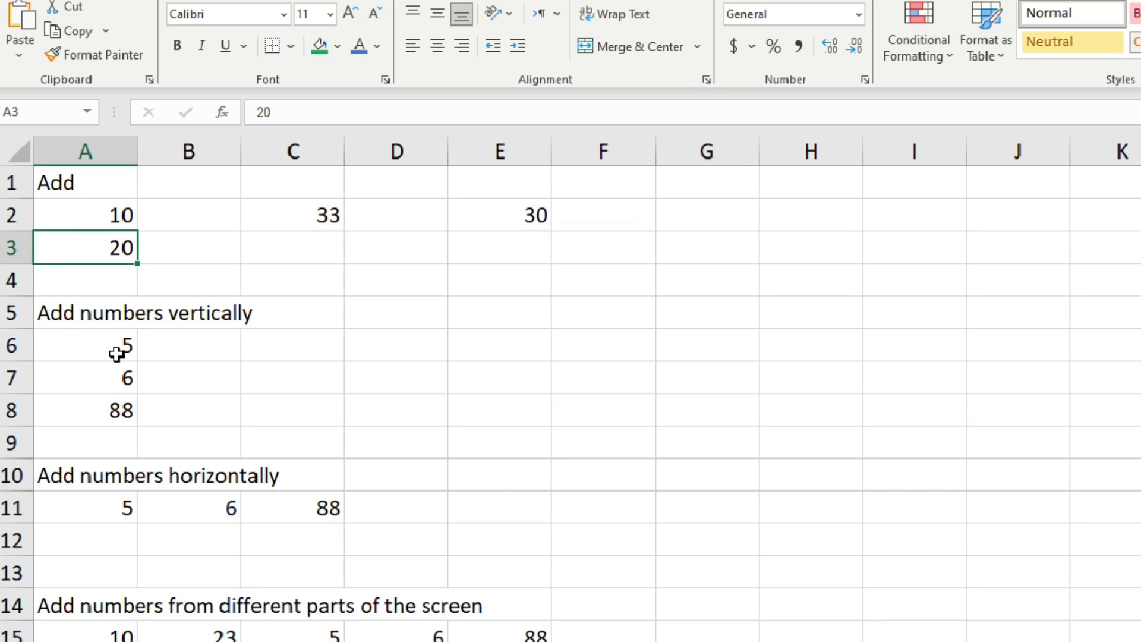
- Highlight the three numbers under the Add numbers vertically heading, A6:A8
left_click_drag(83, 345, 140, 419)
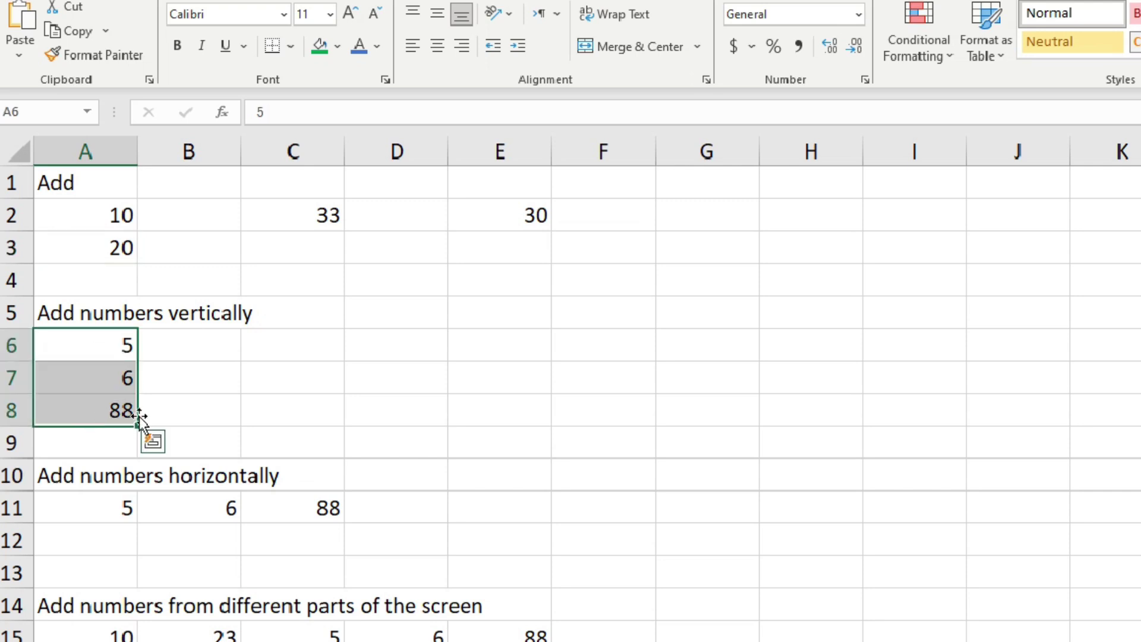
left_click(282, 344)
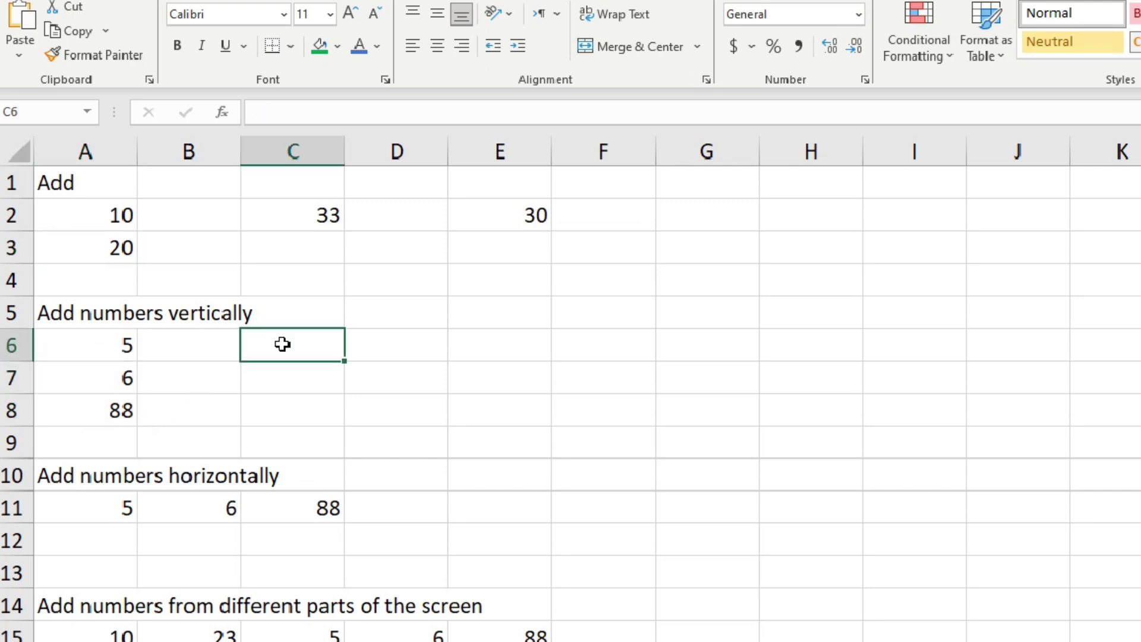
left_click_drag(95, 344, 95, 413)
- Enter the formula =SUM(A6,A7,A8) in cell C7, referencing each of the three cells separately
left_click(278, 383)
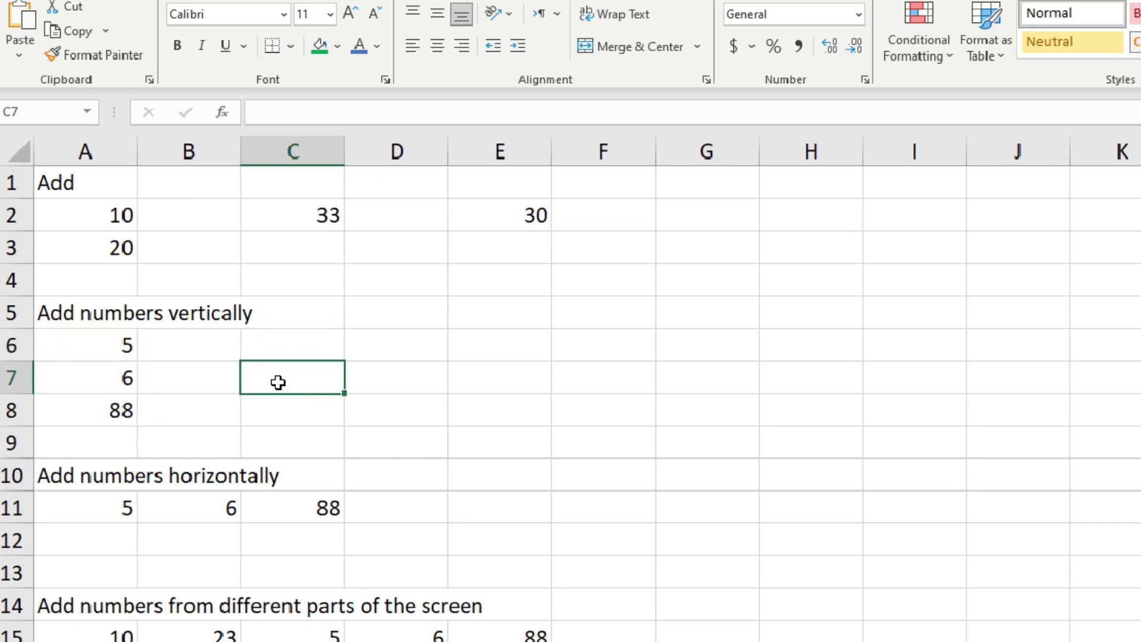
type("=")
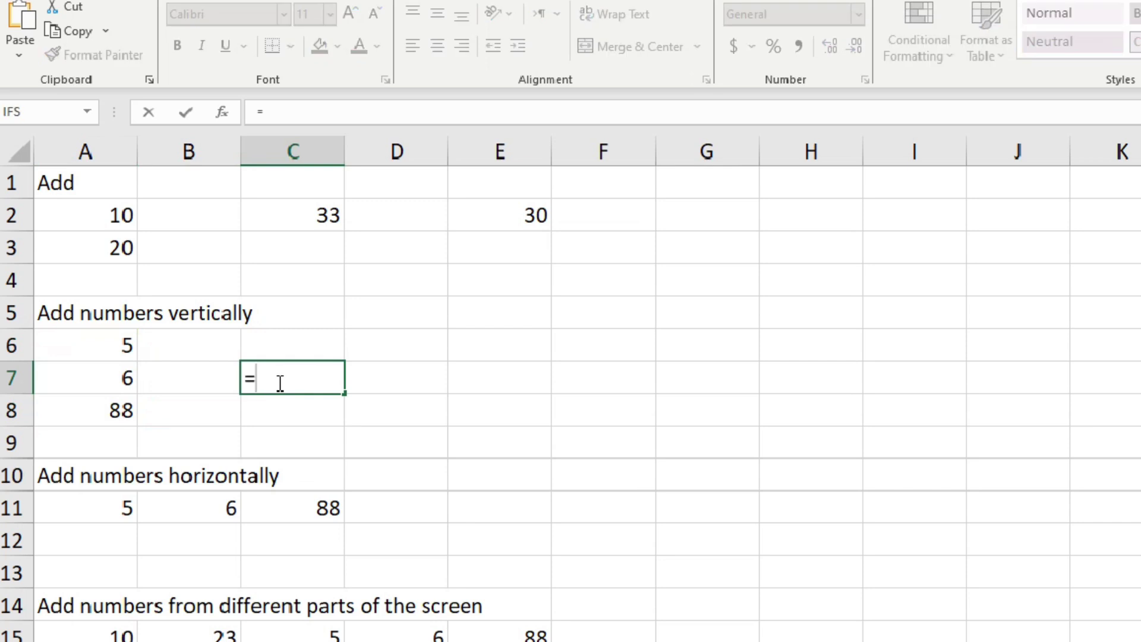
type("sum")
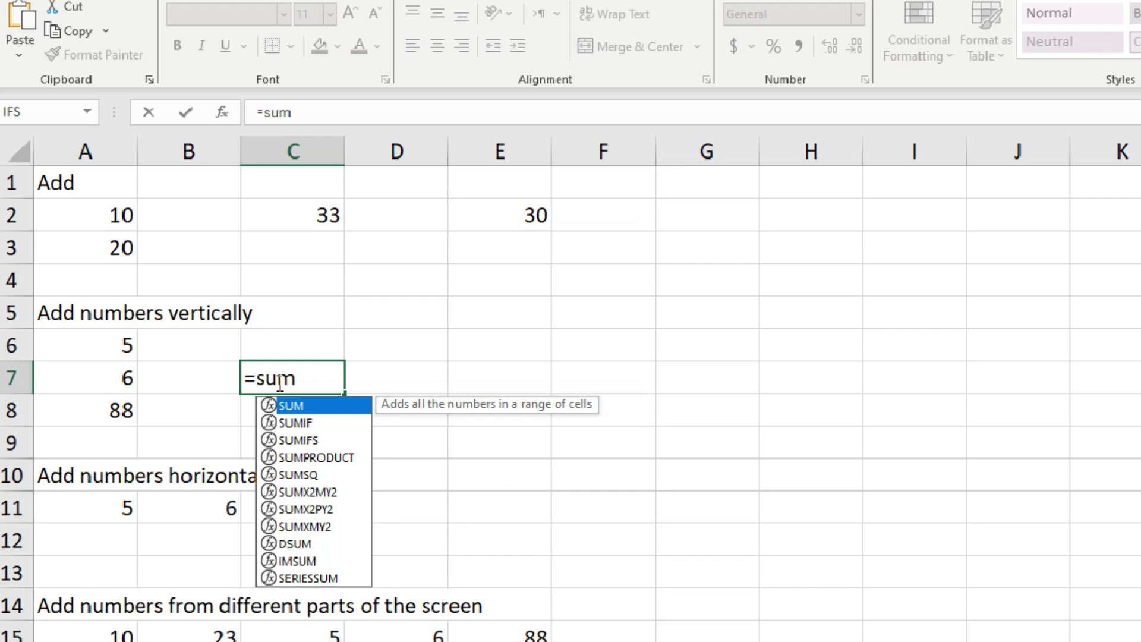
type("(")
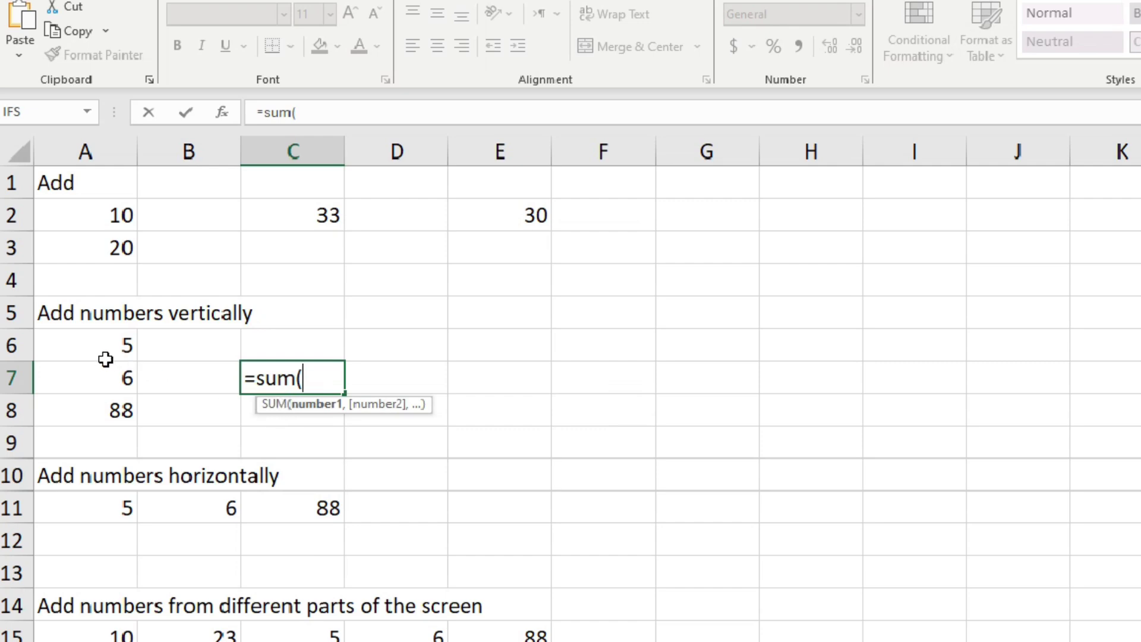
left_click(100, 341)
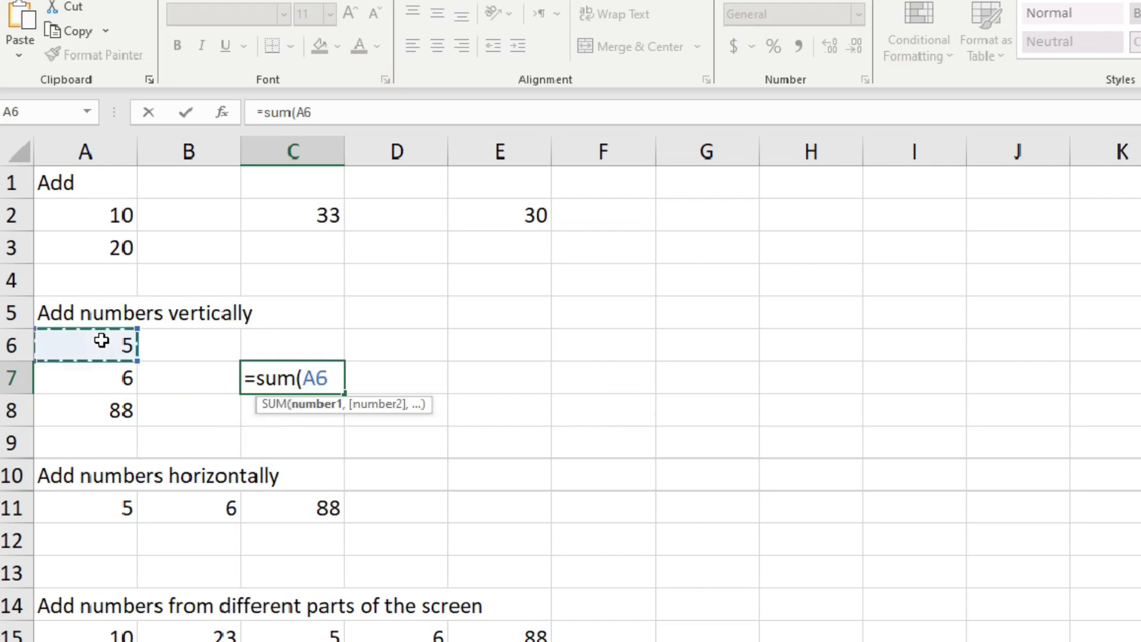
type(",")
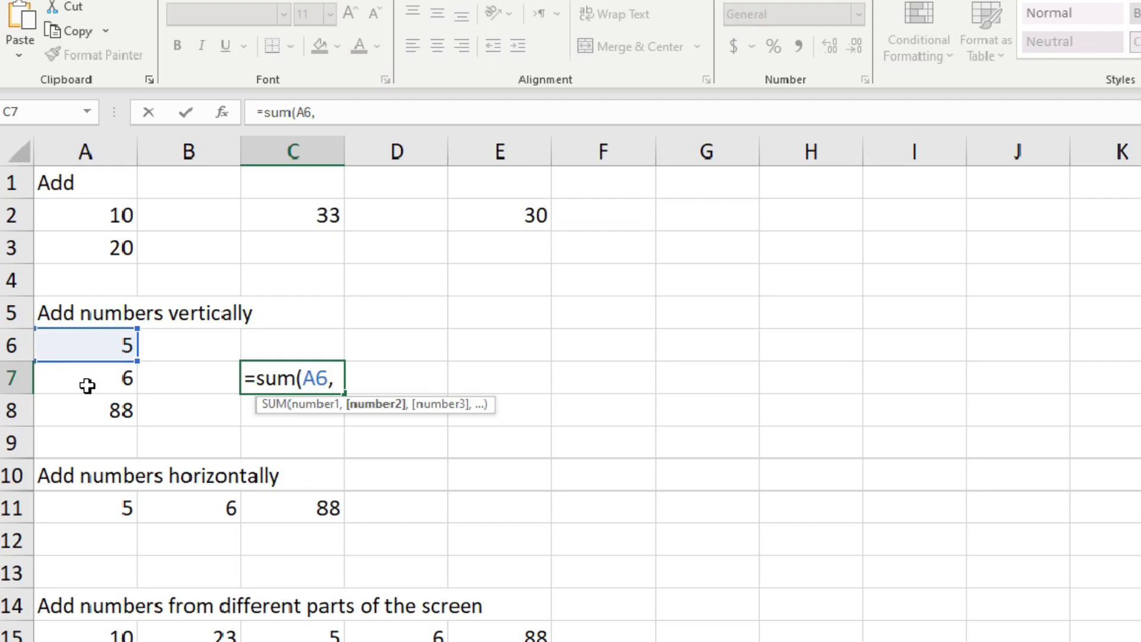
left_click(83, 382)
type(",")
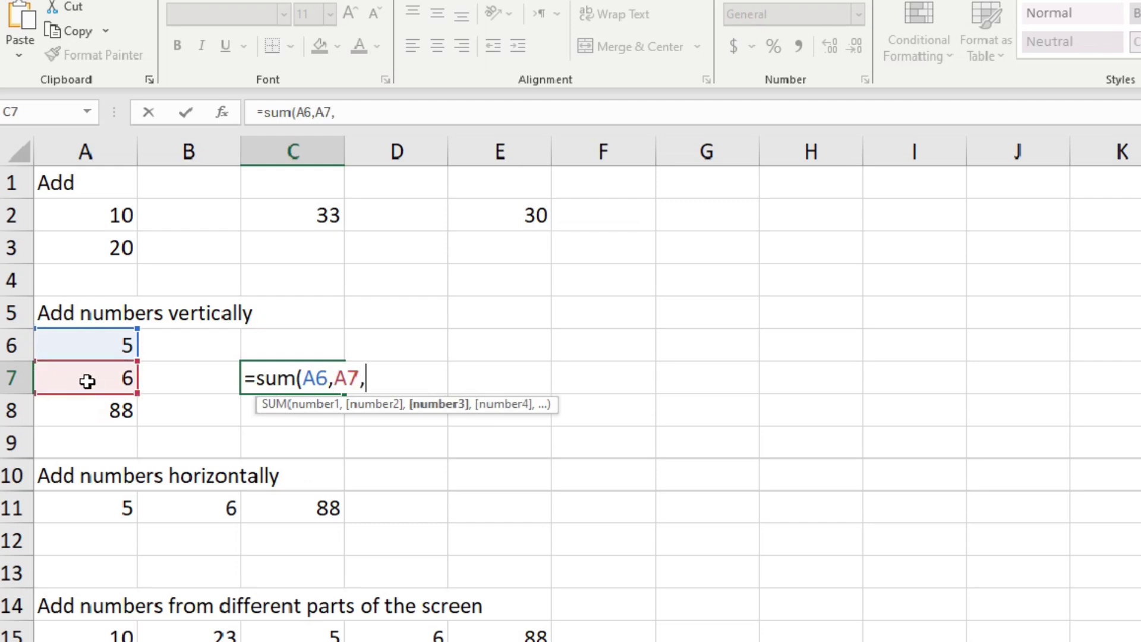
left_click(93, 411)
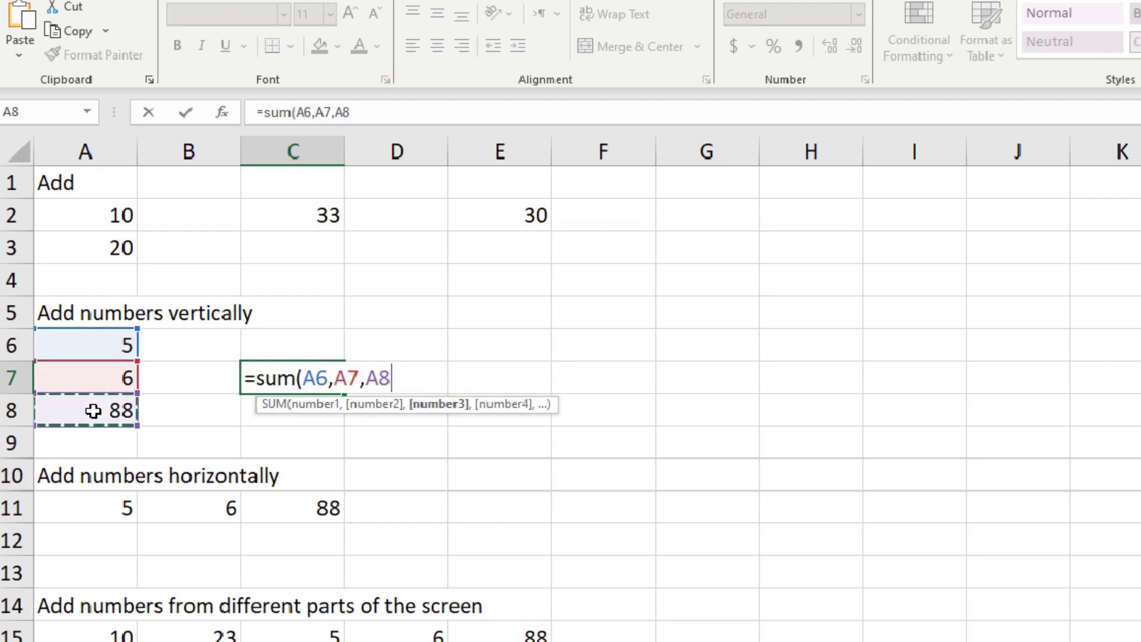
type(")")
key("Return")
- Enter the formula =SUM(A6:A8) in cell C8 to add the same numbers as one range
type("=")
key("BackSpace")
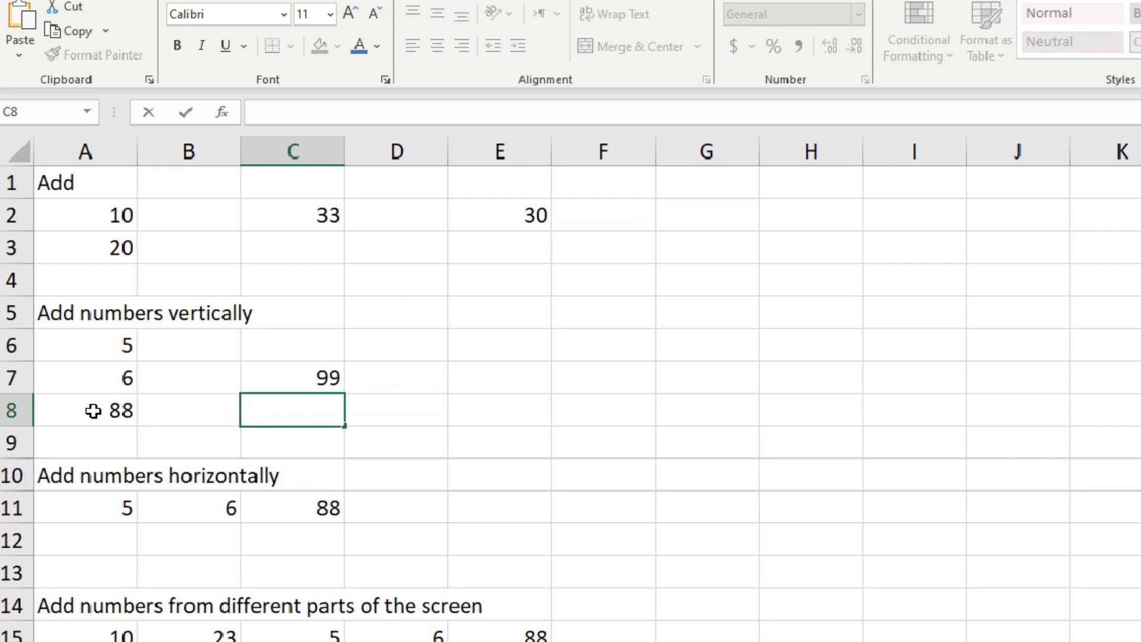
type("=")
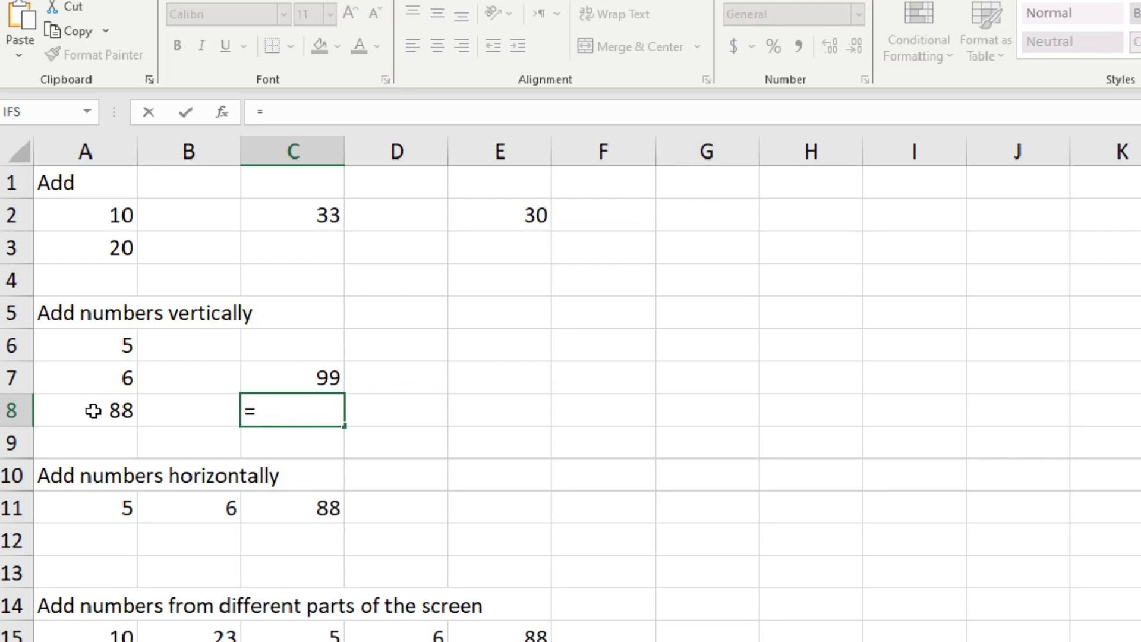
type("sum")
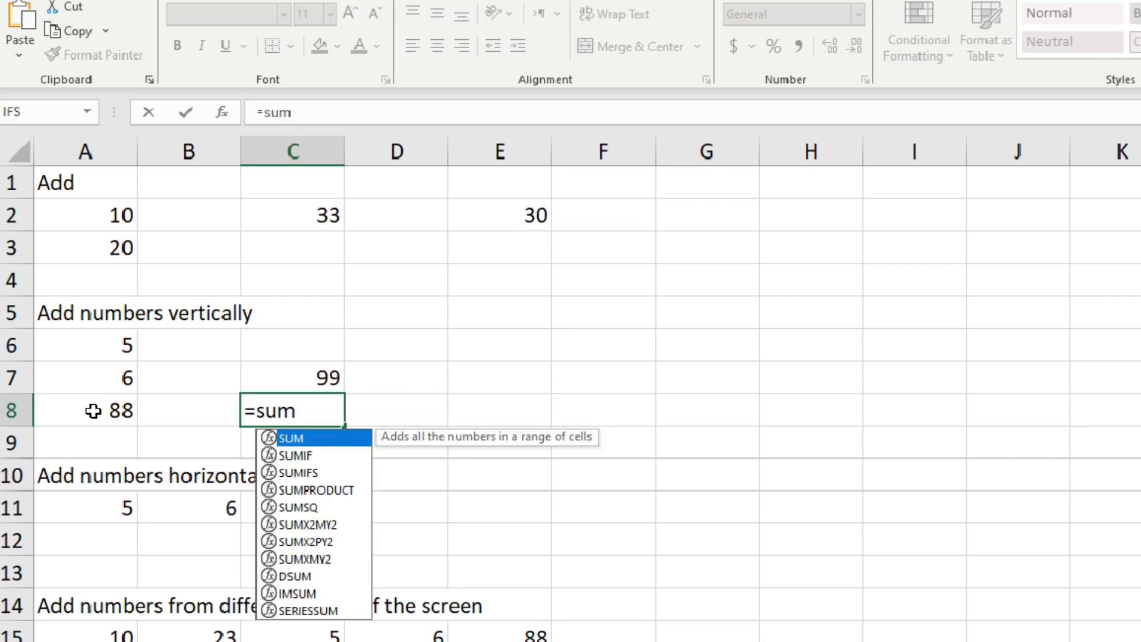
key("Tab")
left_click(108, 348)
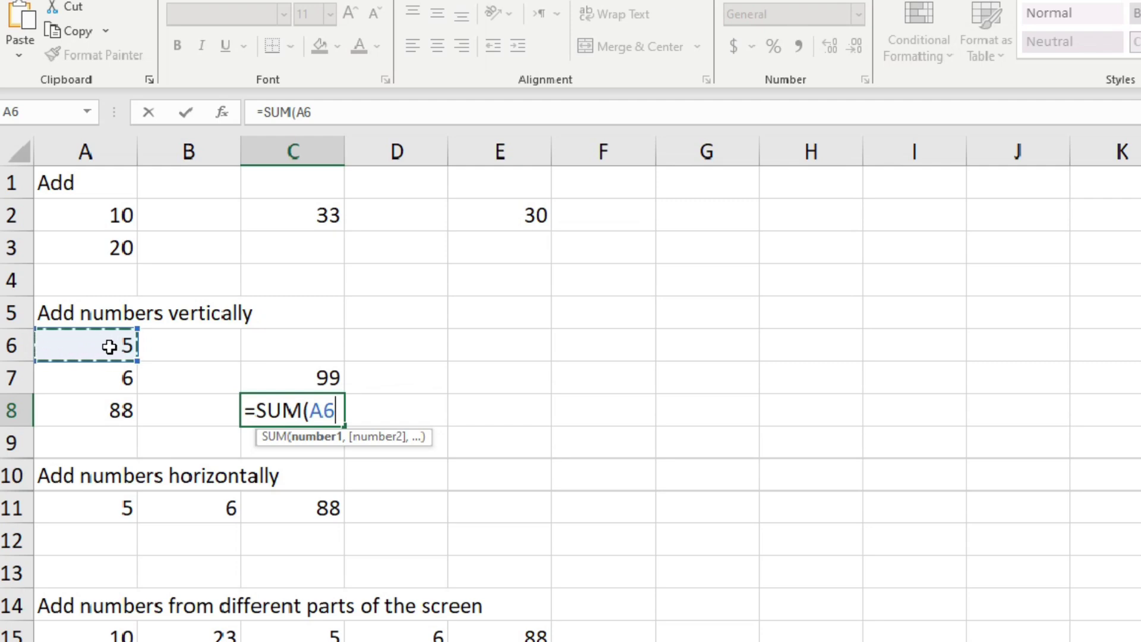
left_click_drag(112, 348, 109, 401)
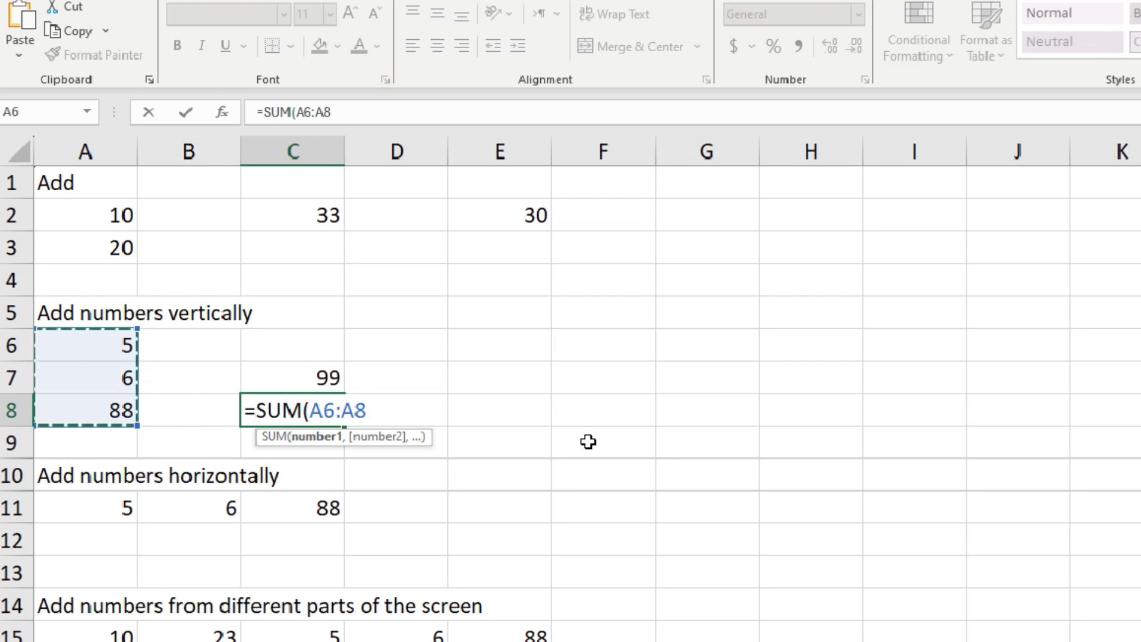
type(")")
key("Return")
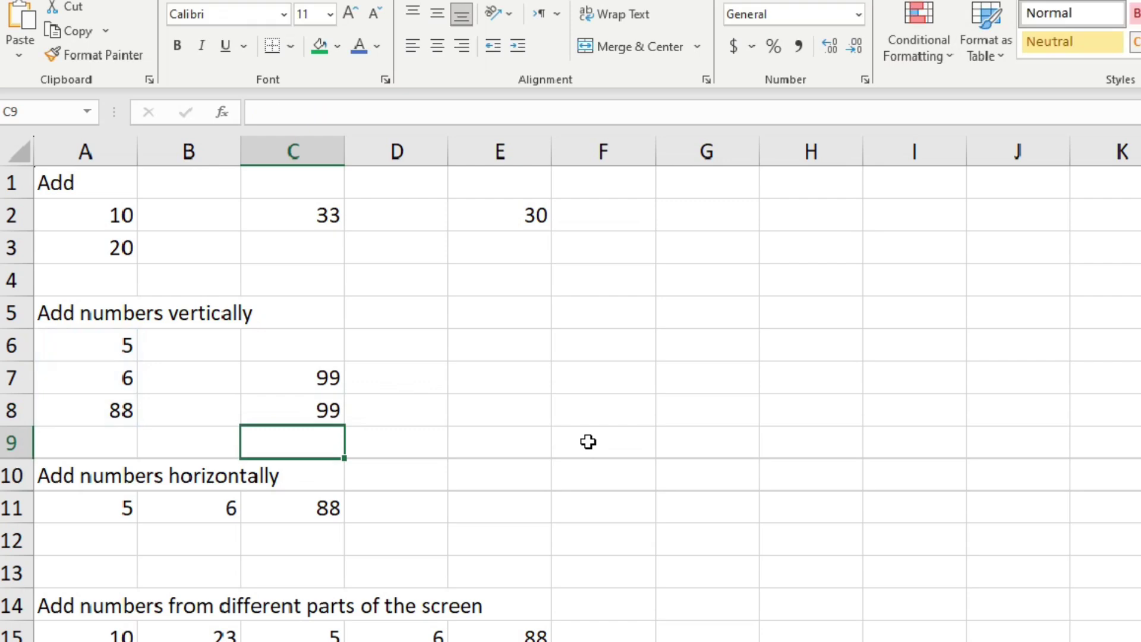
- Enter a SUM formula in cell E11 that adds the horizontal range A11:C11
left_click(505, 510)
type("=")
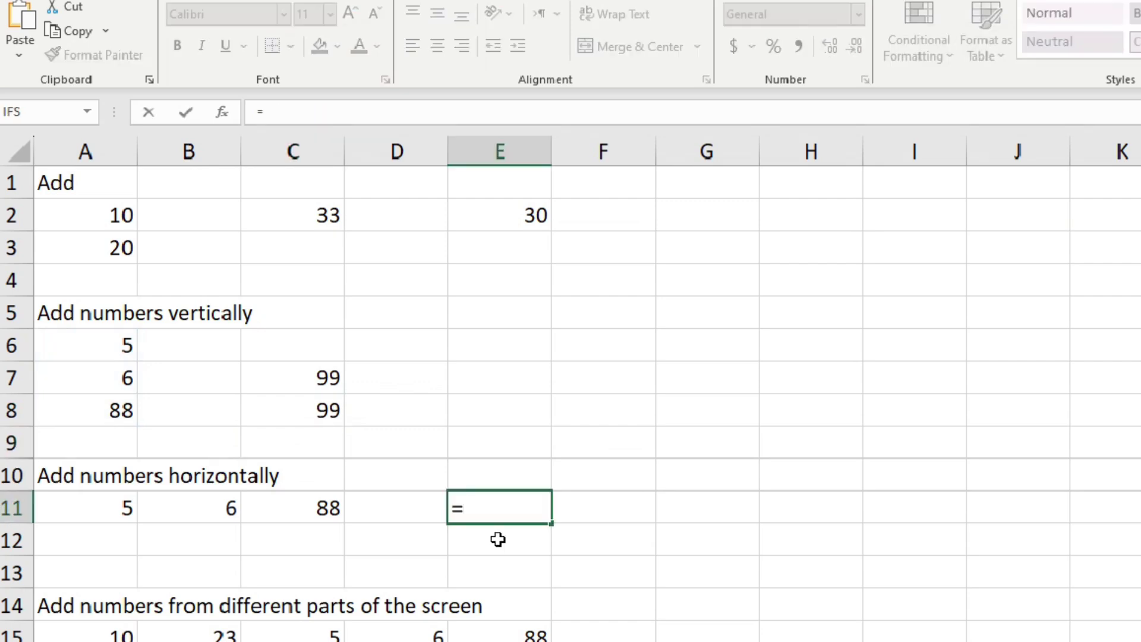
type("sum")
key("Tab")
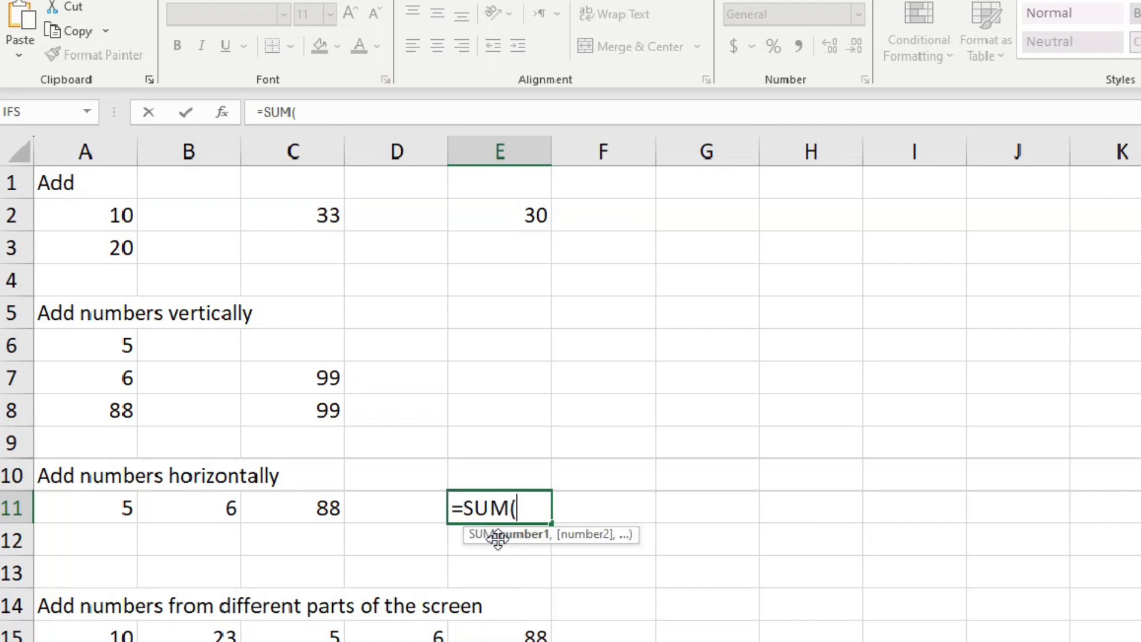
left_click_drag(98, 515, 338, 512)
type(")")
key("Return")
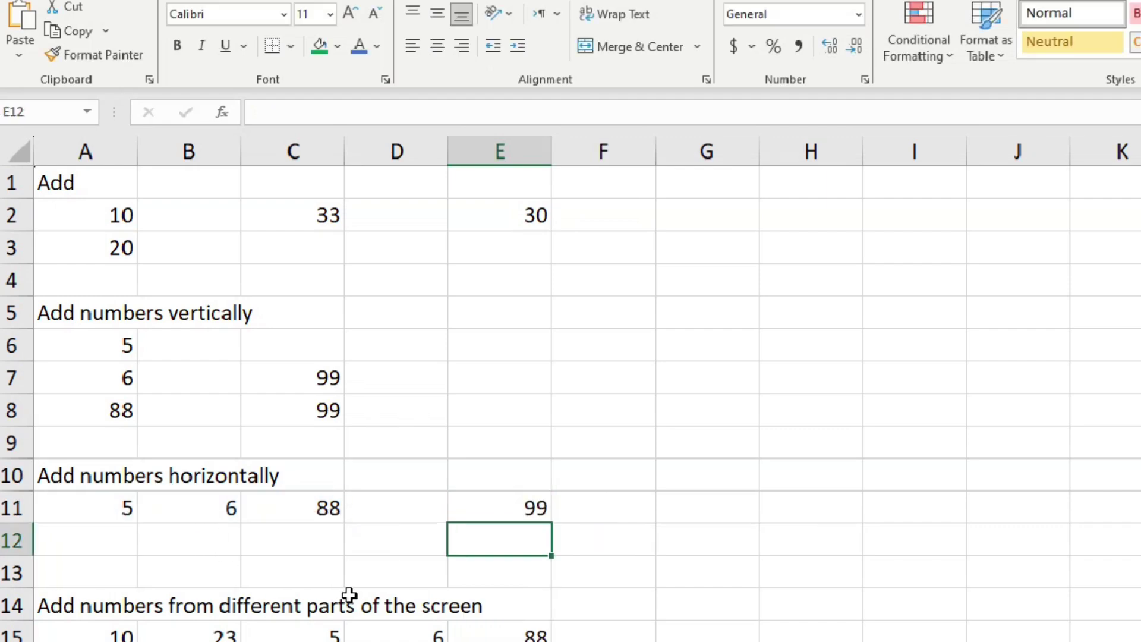
left_click(486, 515)
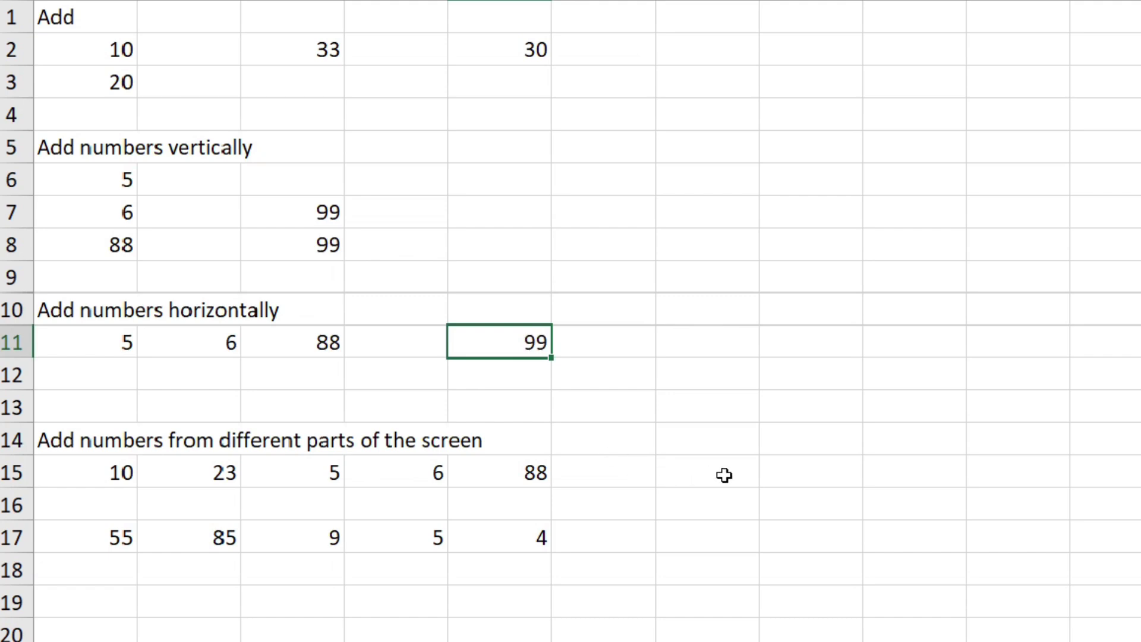
- Enter the formula =SUM(A15,C15,C17:E17) in cell G15 to add numbers from separate cells and a range
left_click(724, 475)
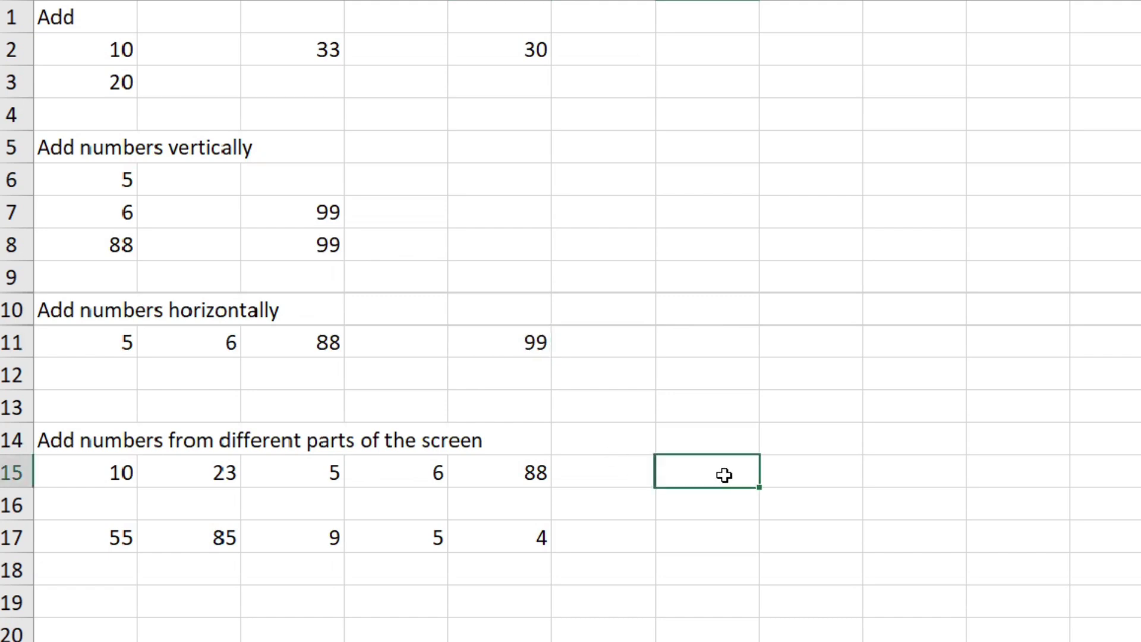
type("=sum")
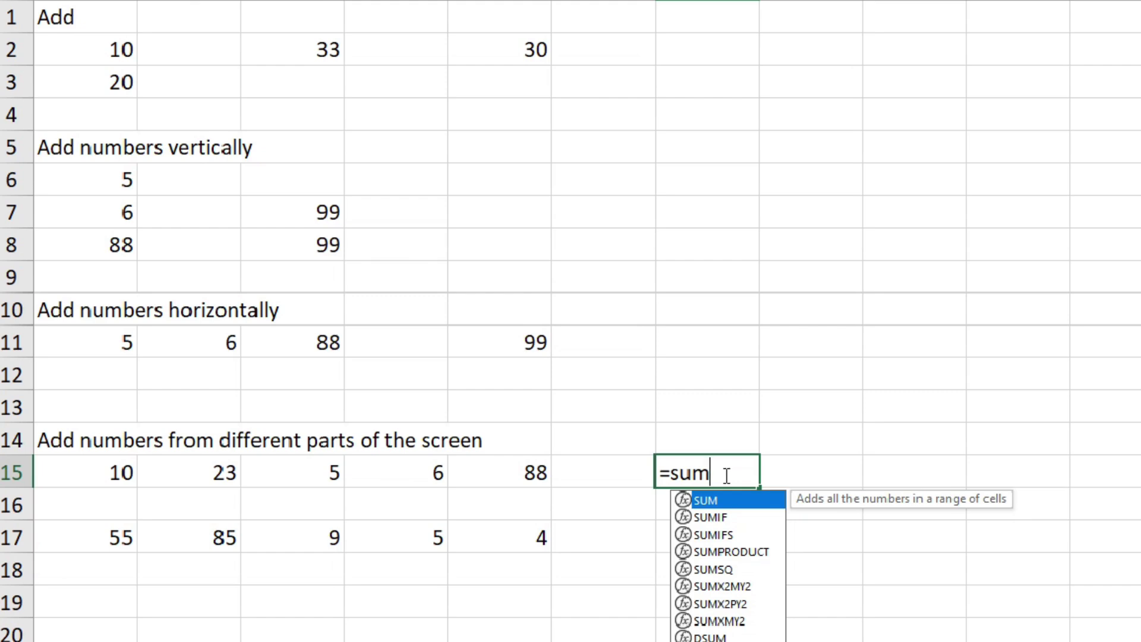
key("Tab")
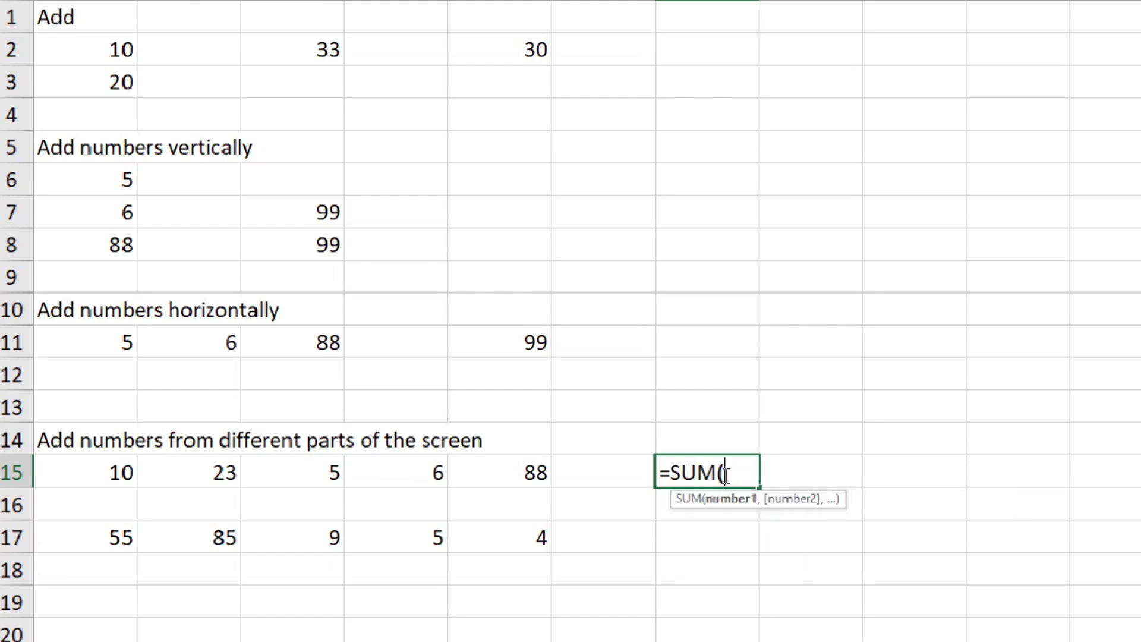
left_click(110, 478)
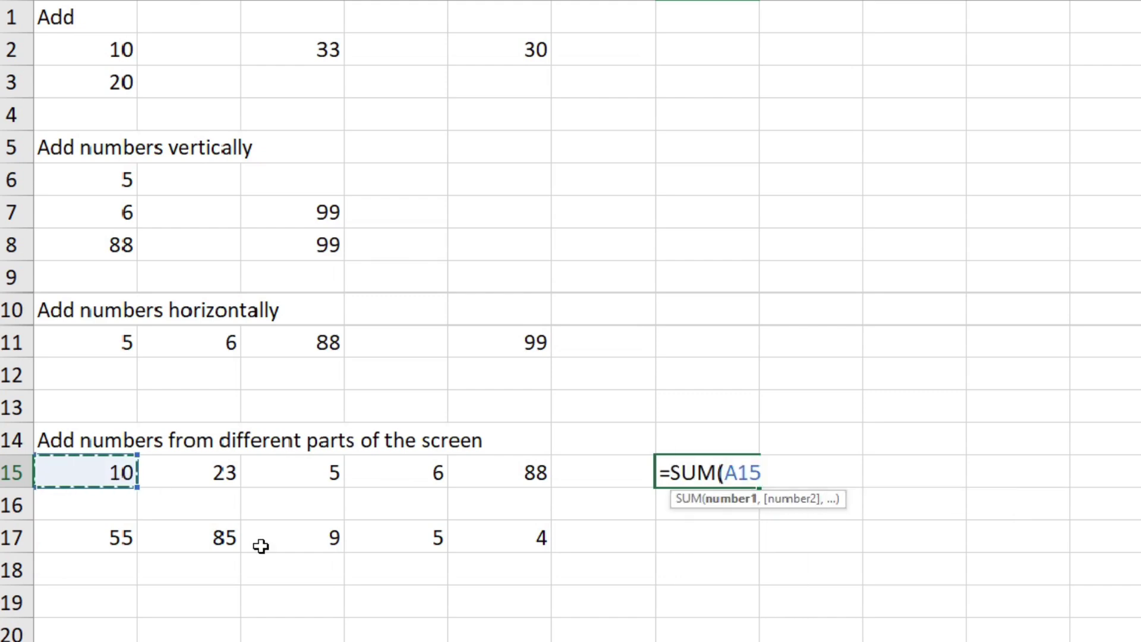
type(",")
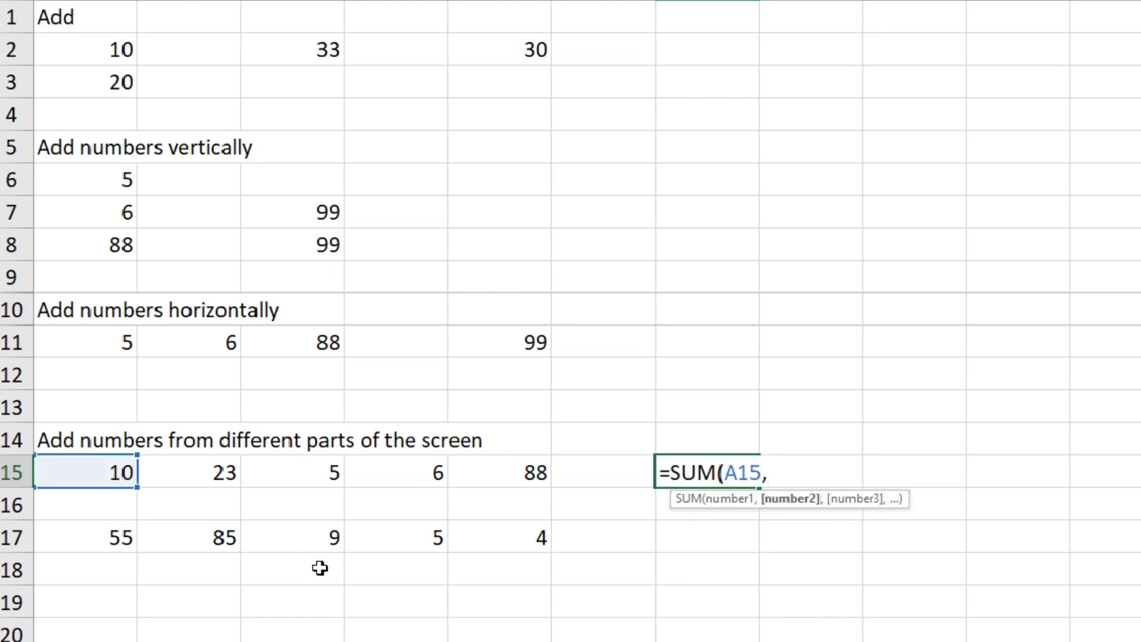
left_click(298, 479)
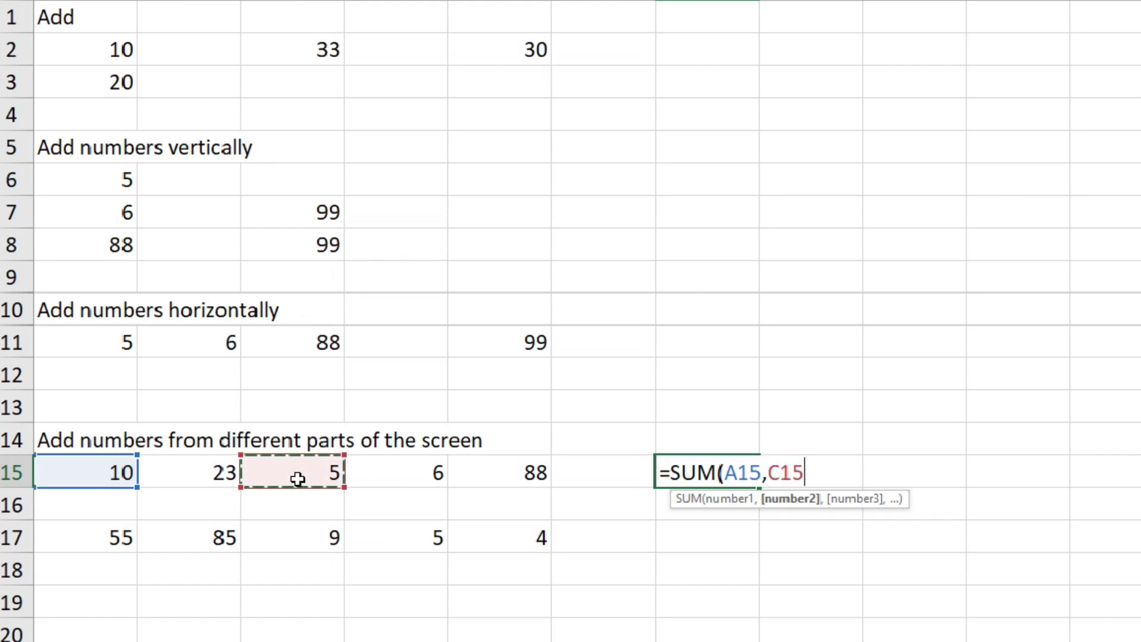
type(",")
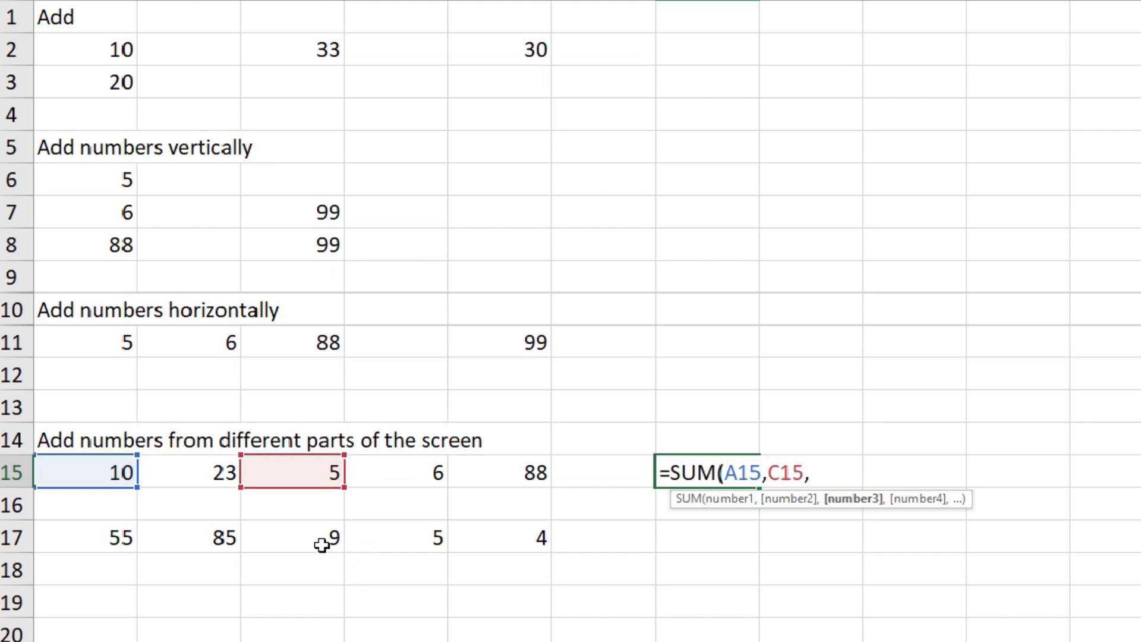
left_click_drag(332, 541, 507, 540)
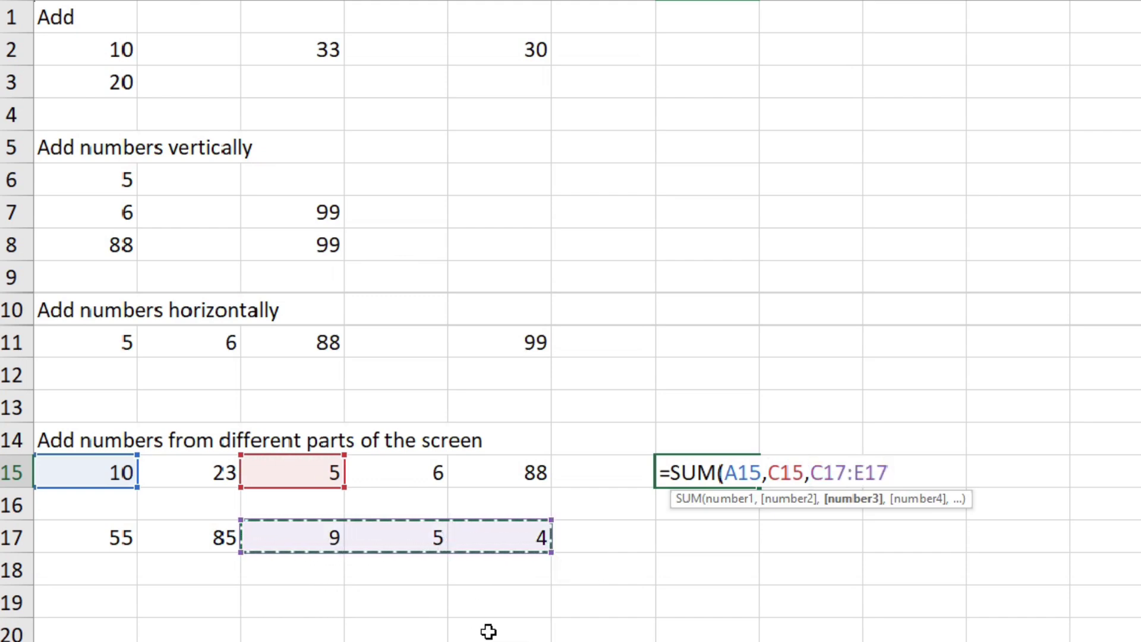
type(")")
key("Return")
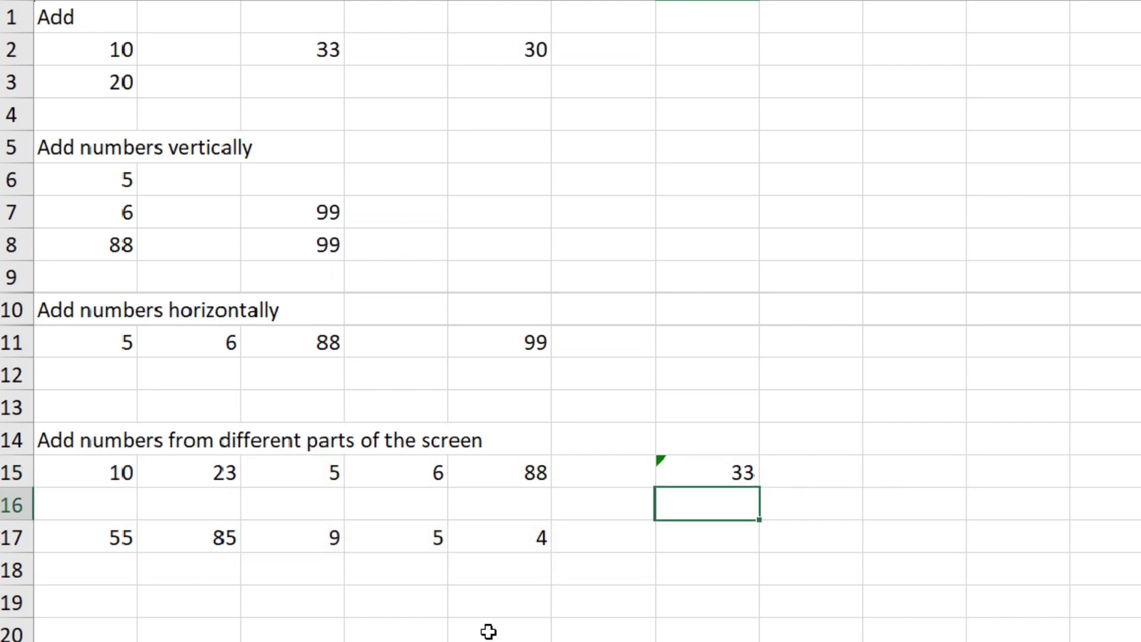
- Use AutoSum to total the row A23:E23 under the Autosum heading into cell F23
scroll(617, 540, "down", 5)
left_click_drag(126, 259, 122, 343)
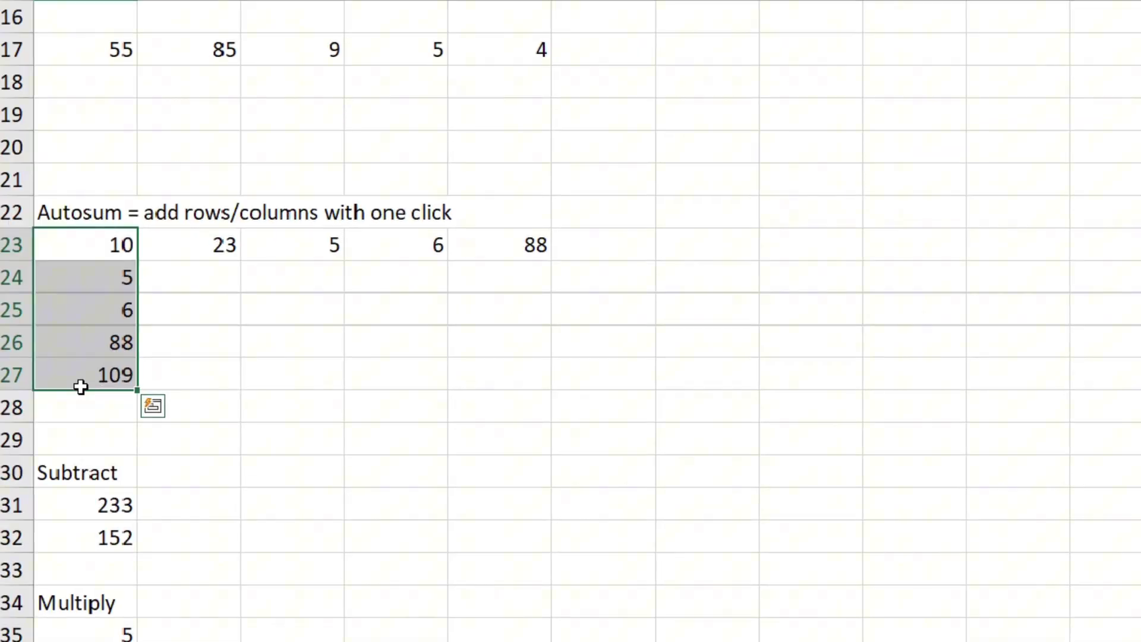
left_click(89, 385)
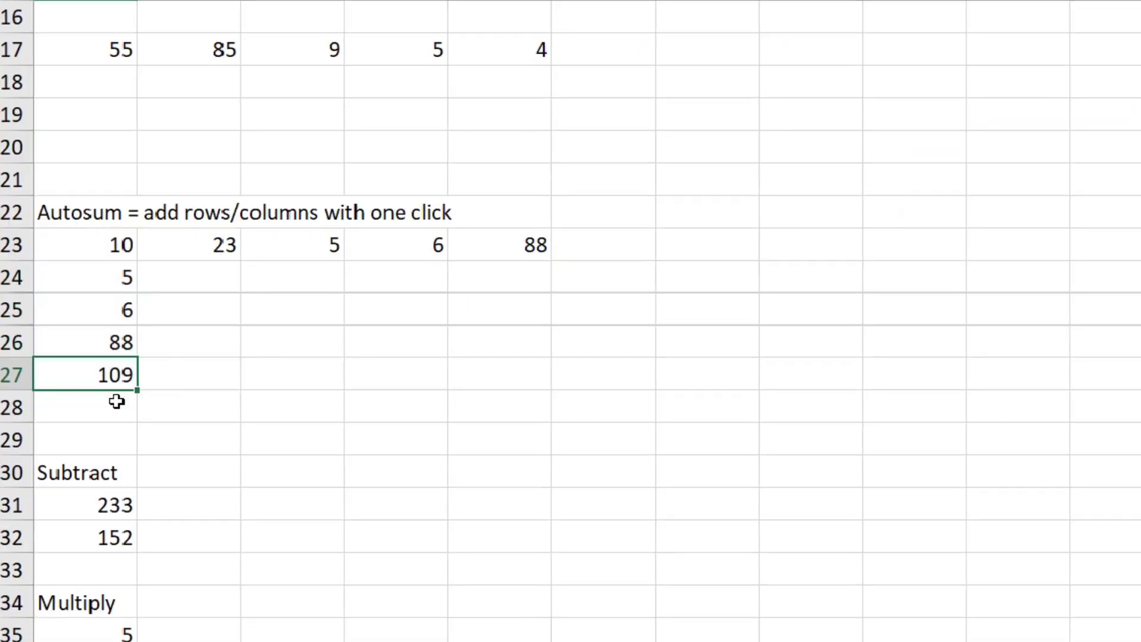
left_click_drag(74, 247, 503, 246)
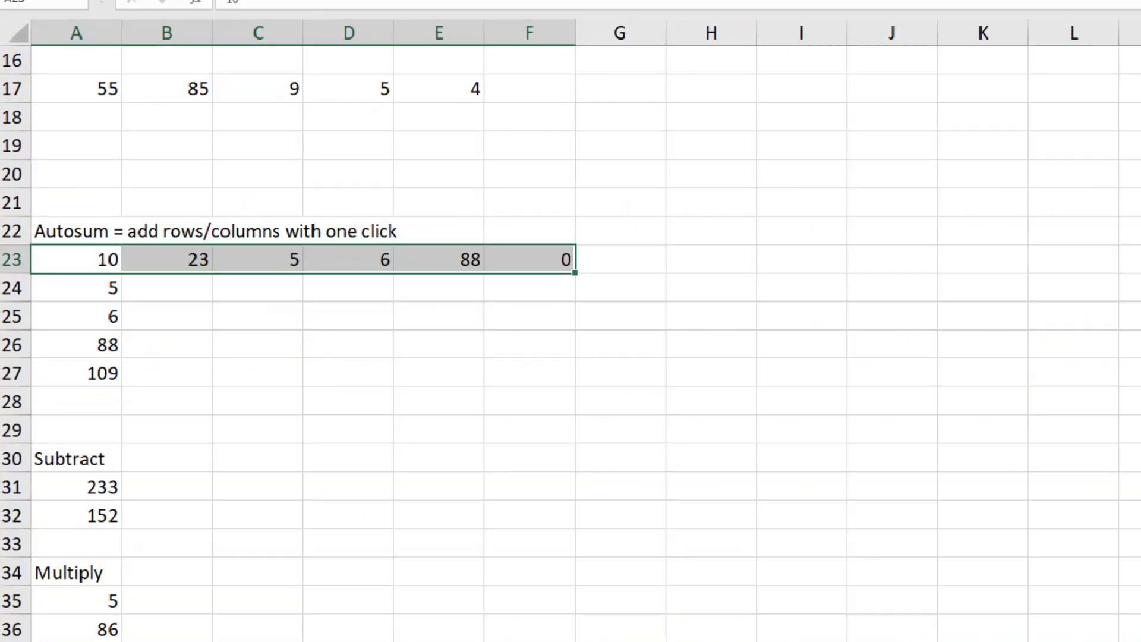
left_click(919, 59)
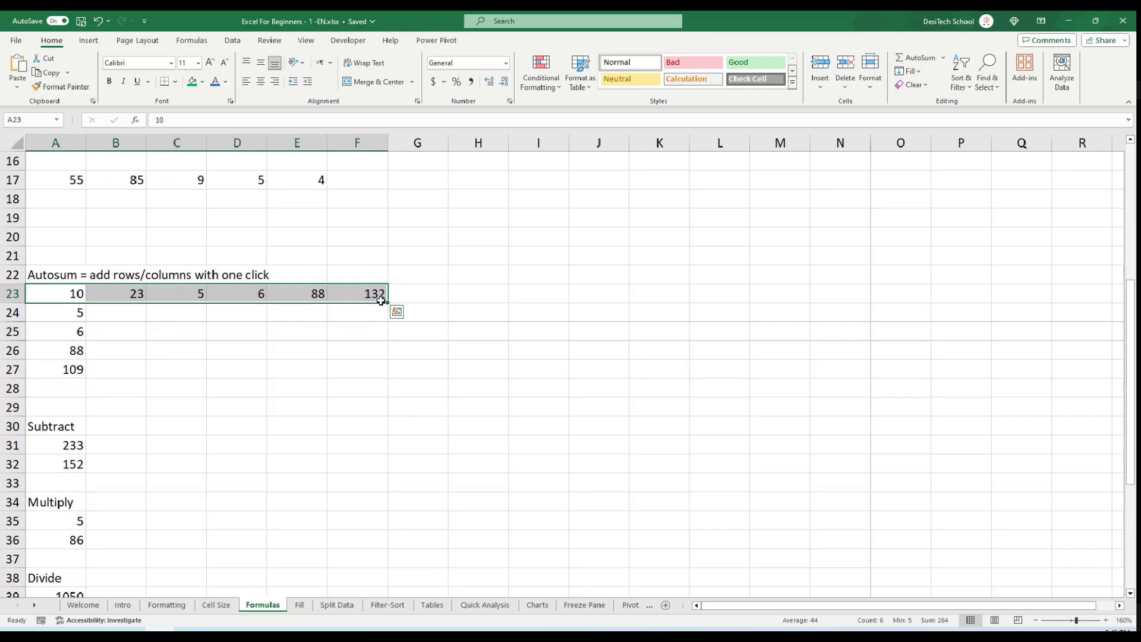
- Check the formula behind the AutoSum total in F23 and open the list of other AutoSum functions
left_click(377, 295)
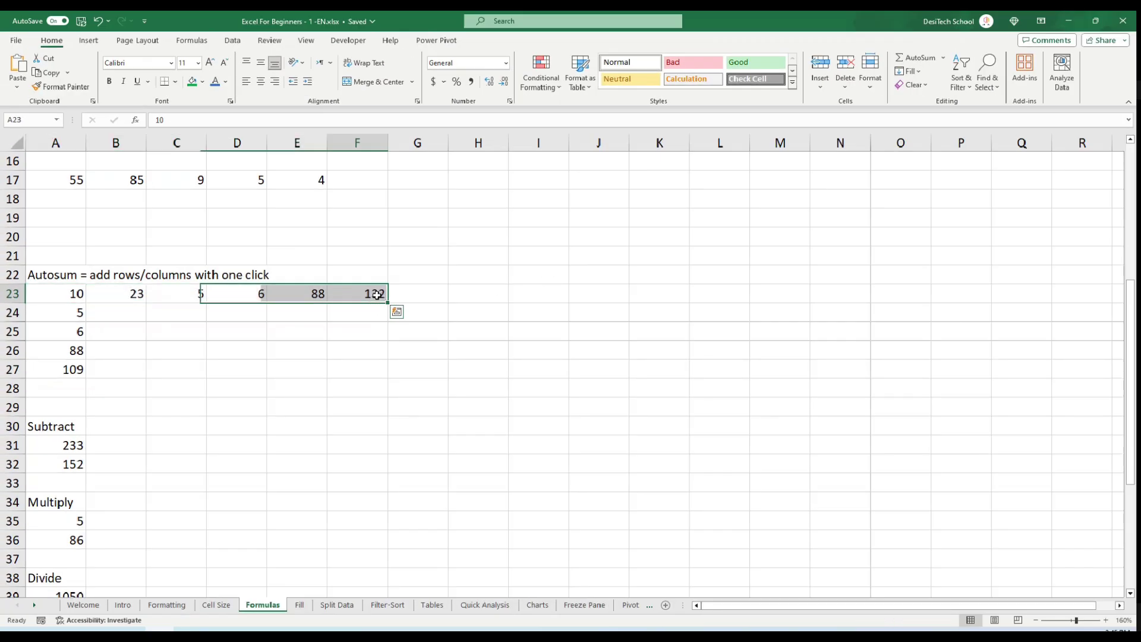
left_click(944, 59)
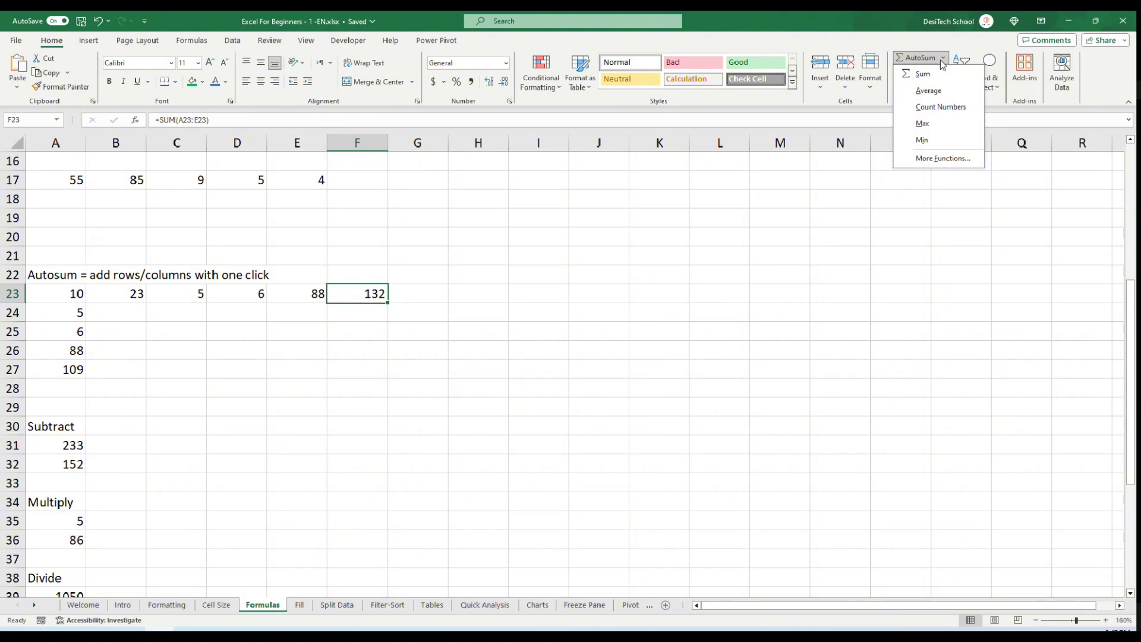
- Enter the subtraction formula =A31-A32 in cell C31 under the Subtract heading
key("Escape")
scroll(446, 470, "down", 2)
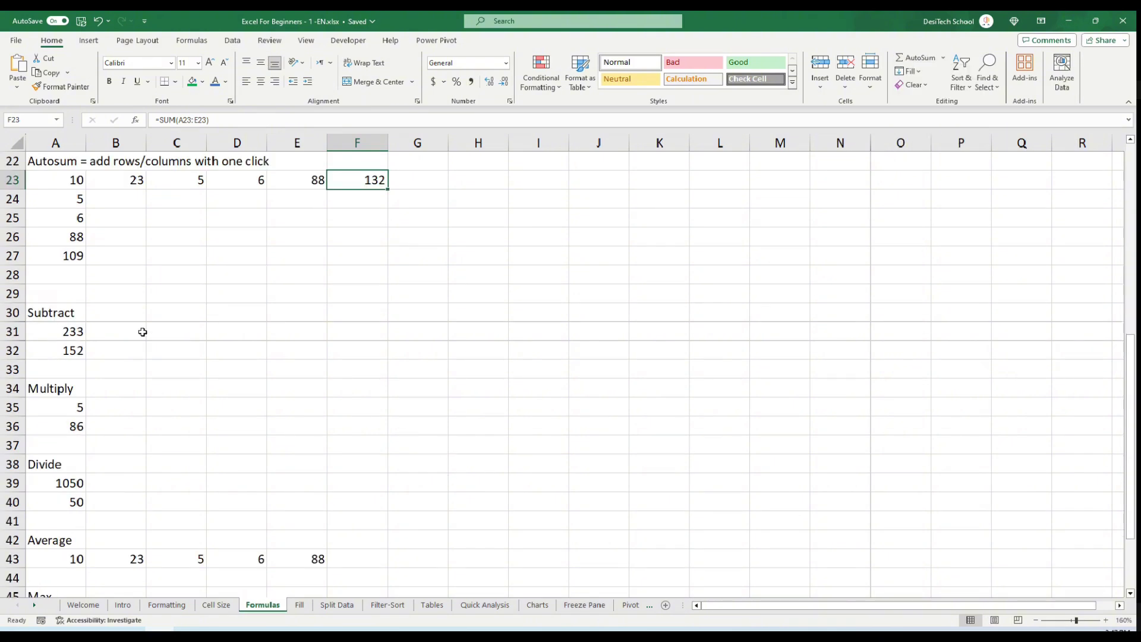
left_click(176, 329)
type("=")
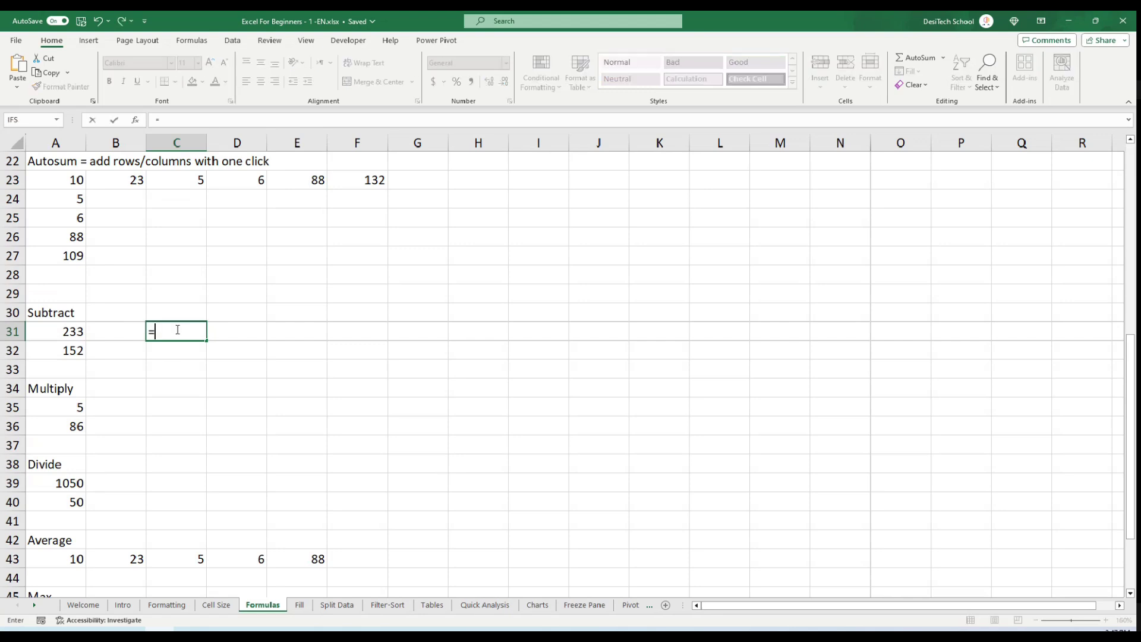
left_click(53, 327)
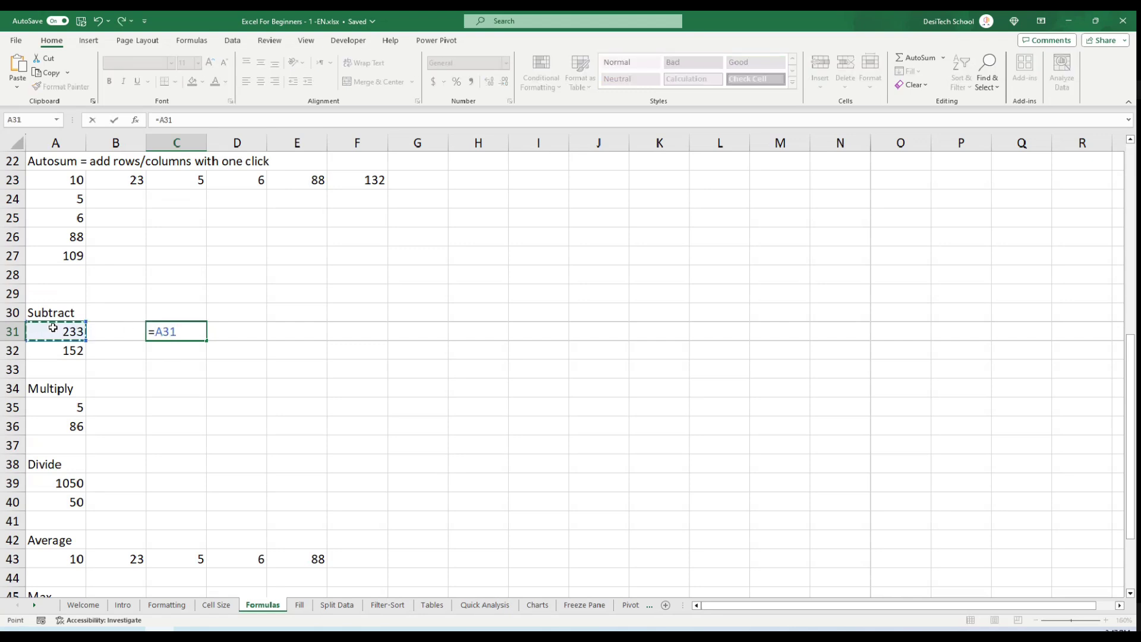
type("-")
left_click(51, 351)
key("Return")
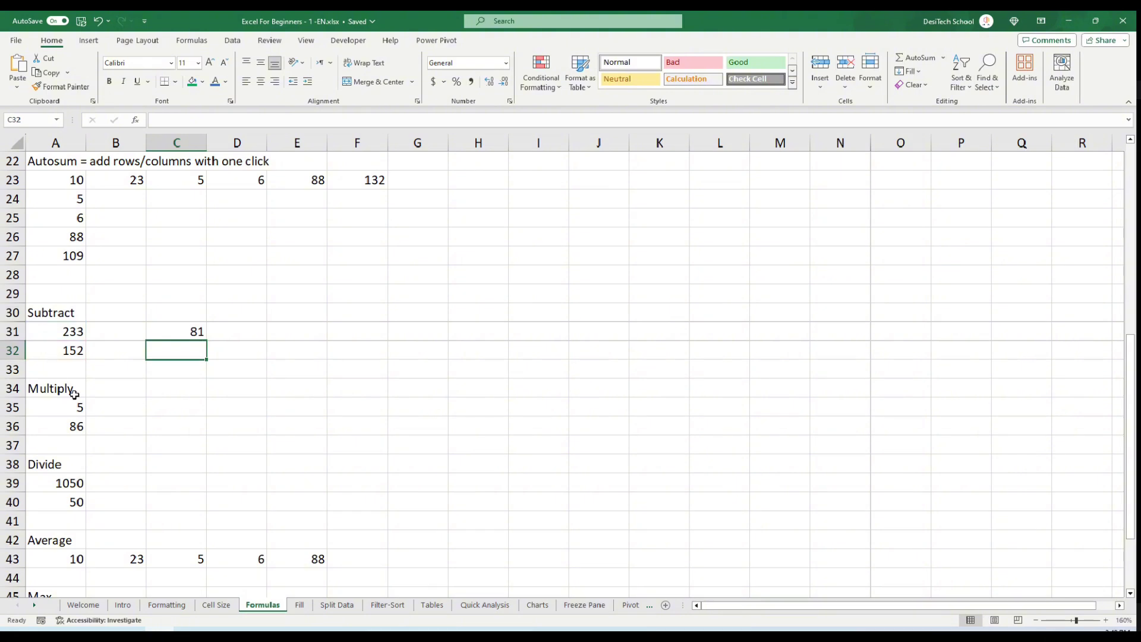
left_click(63, 351)
left_click(64, 334)
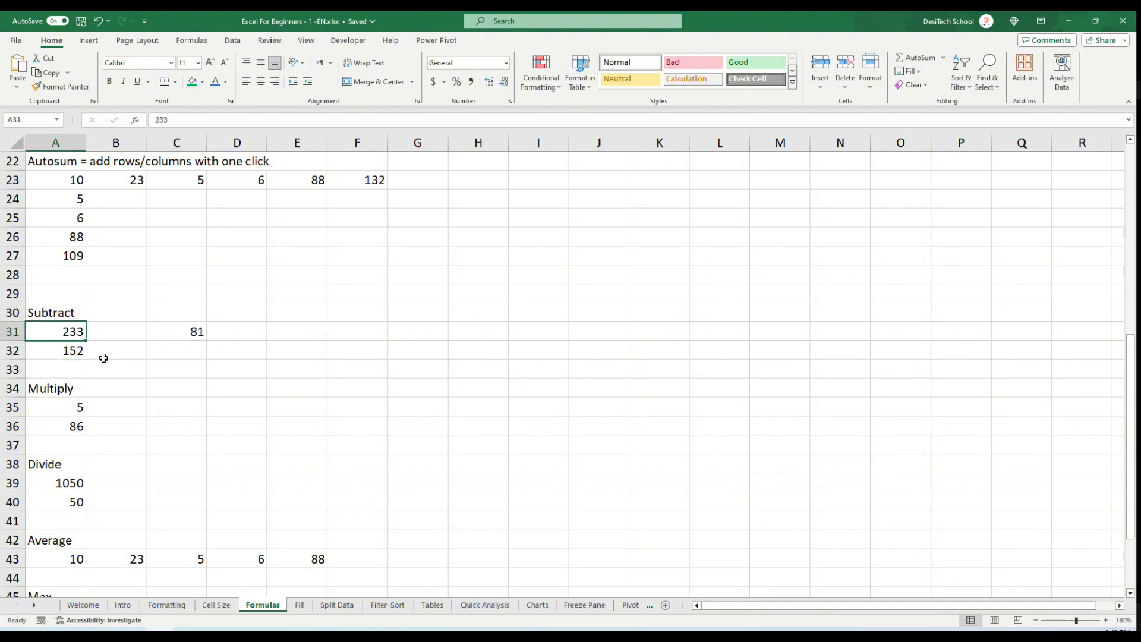
- Enter the multiplication formula =A35*A36 in cell C35 under the Multiply heading
left_click(179, 374)
left_click(183, 387)
left_click(190, 411)
type("=")
left_click(57, 407)
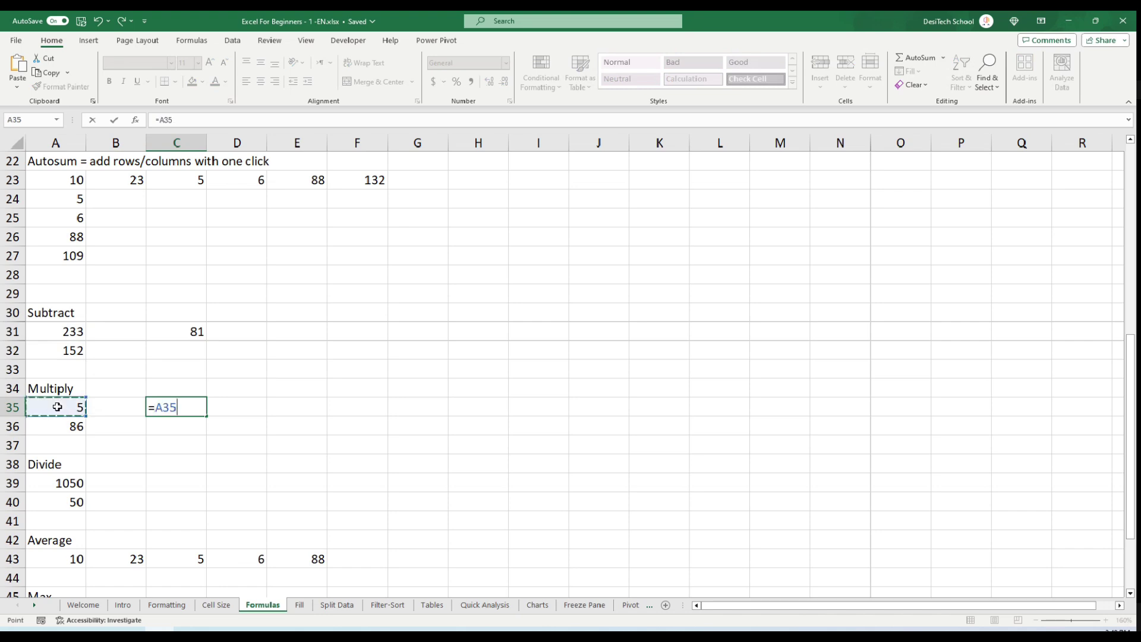
type("*")
left_click(70, 431)
key("Return")
- Enter the division formula =A39/A40 in cell C39 under the Divide heading
scroll(242, 481, "down", 2)
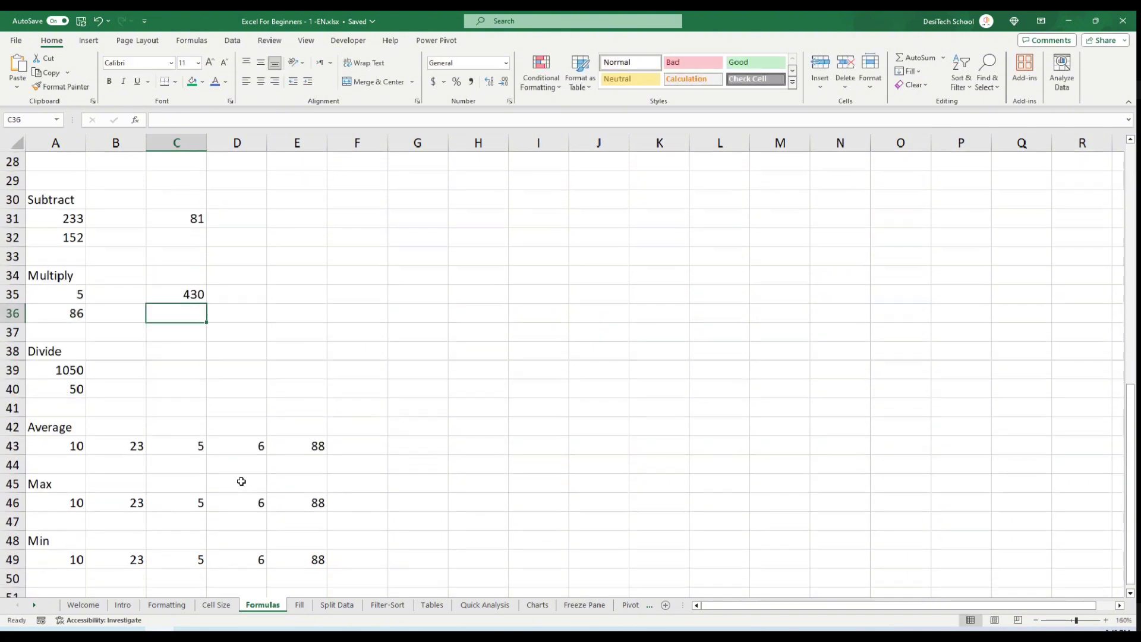
left_click(187, 371)
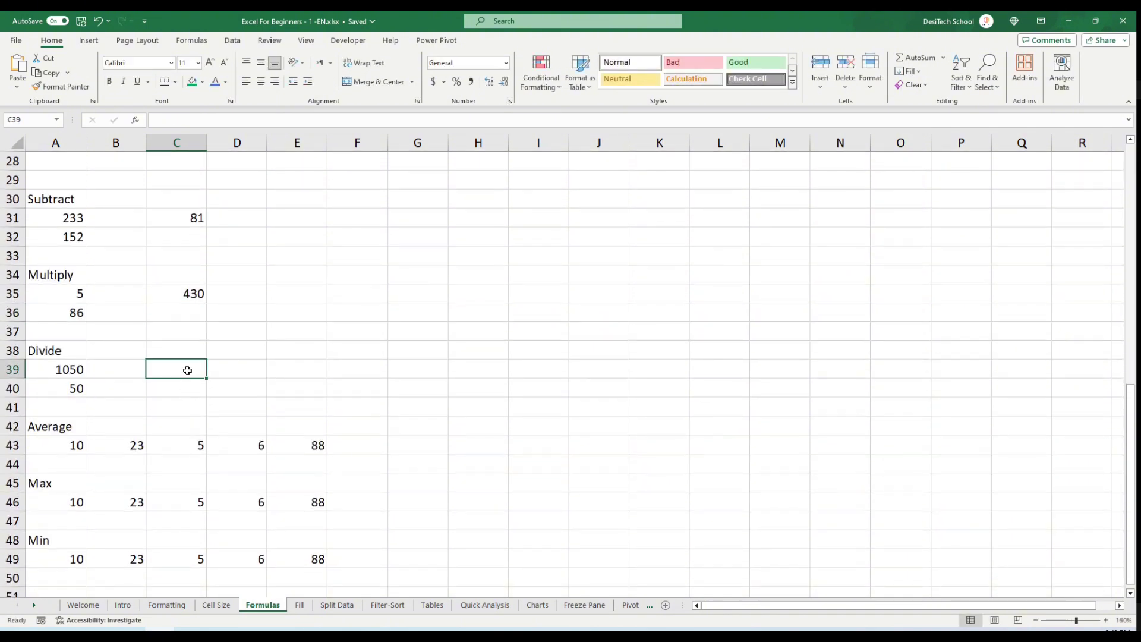
type("=")
left_click(65, 371)
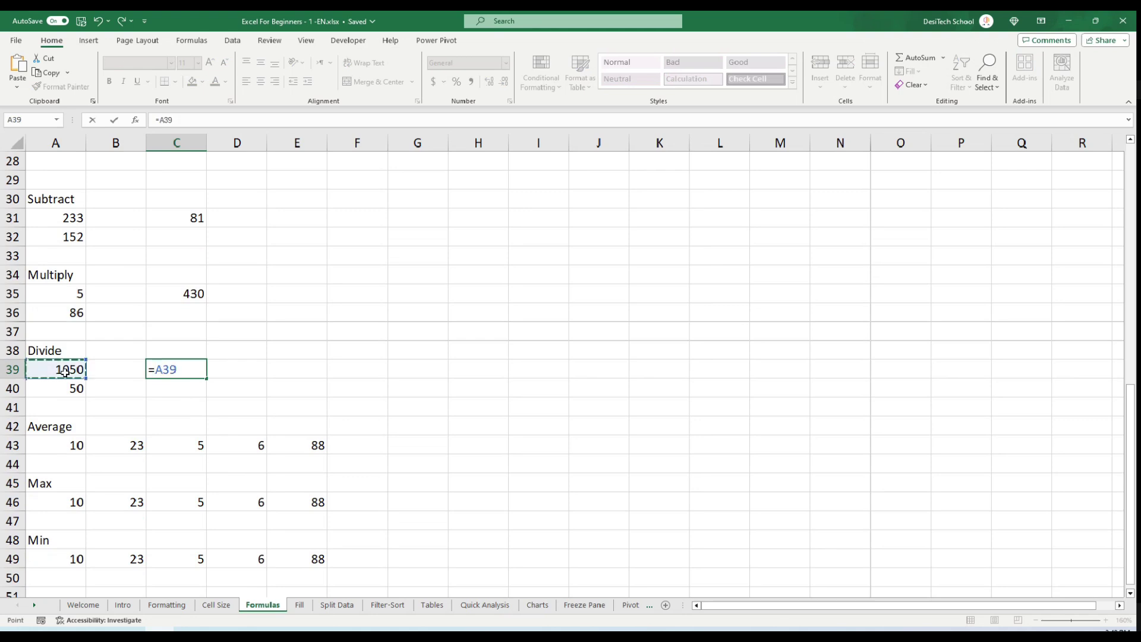
type("/")
left_click(53, 390)
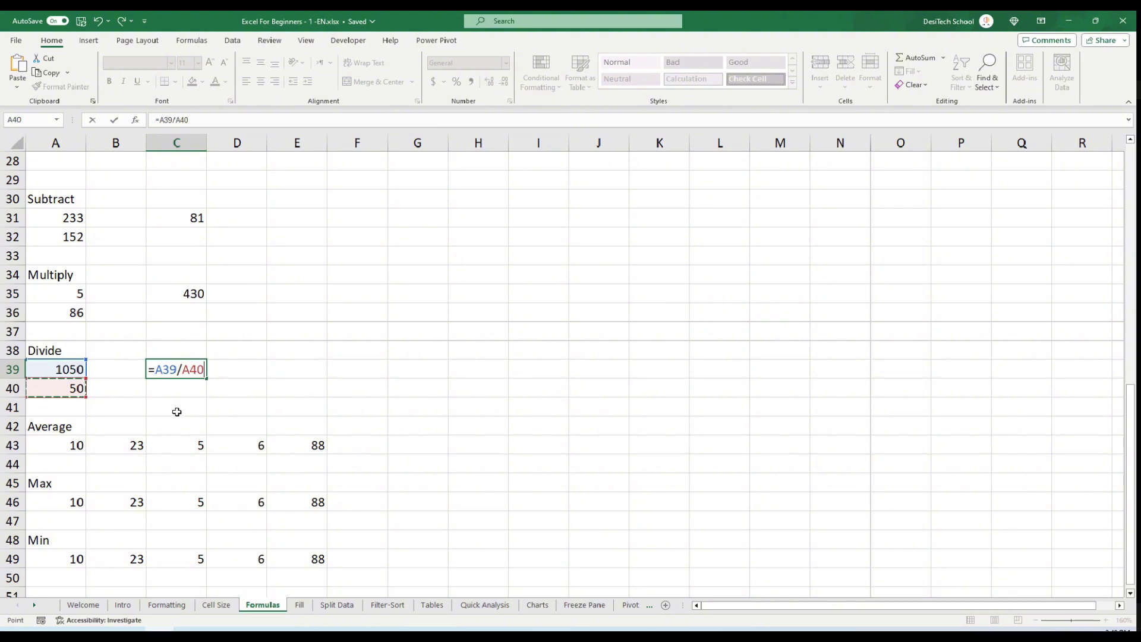
key("Return")
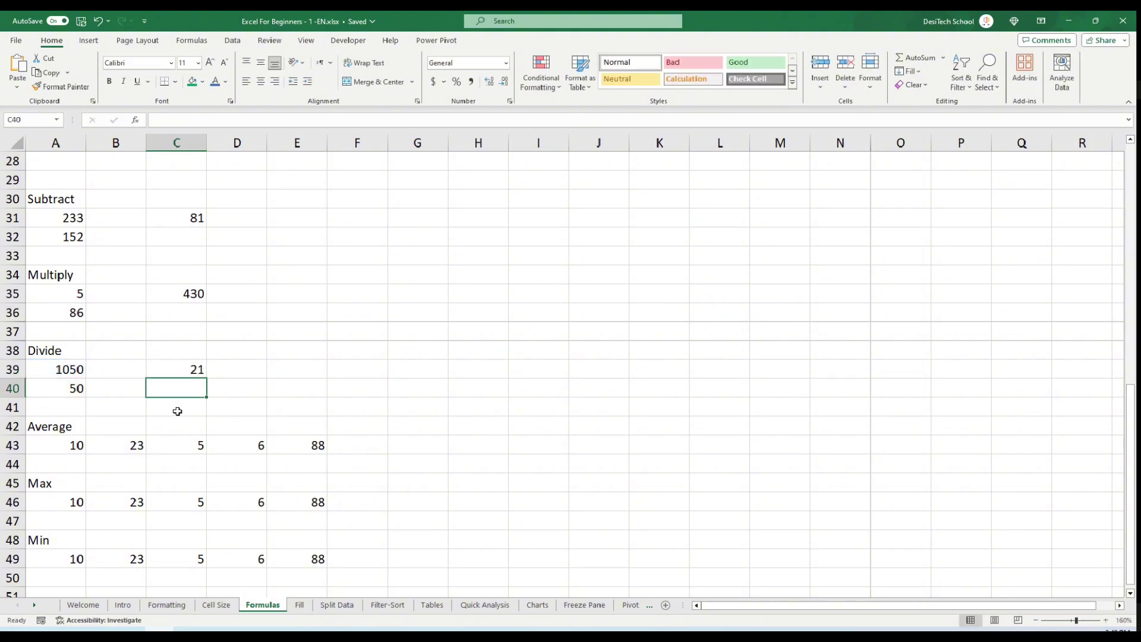
left_click(73, 373)
left_click(73, 391)
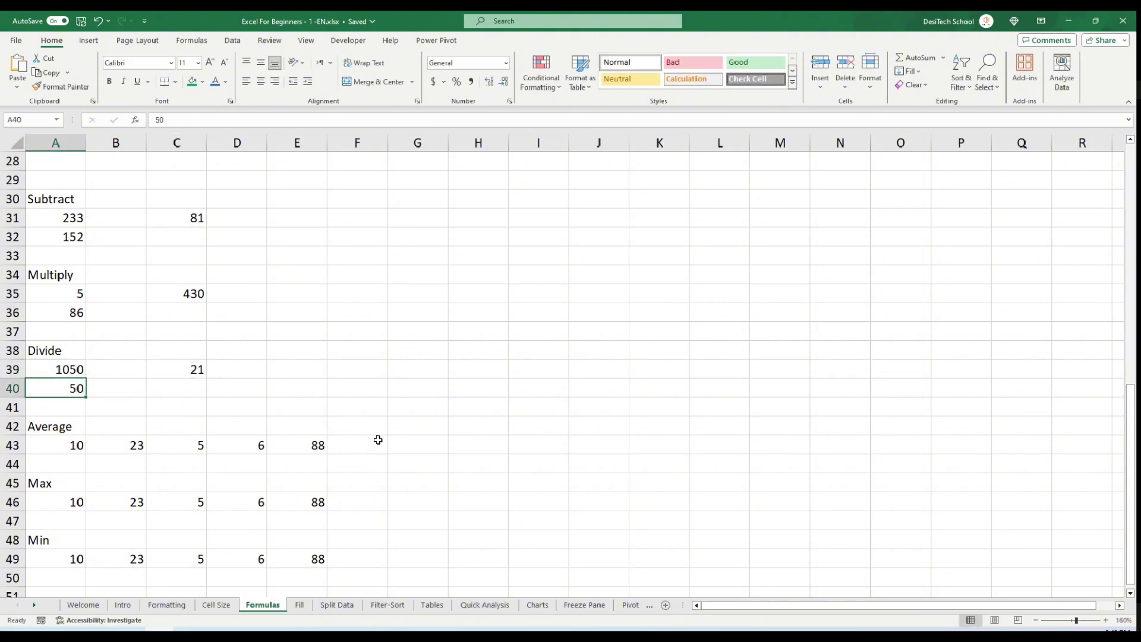
scroll(377, 438, "down", 1)
left_click_drag(65, 395, 307, 395)
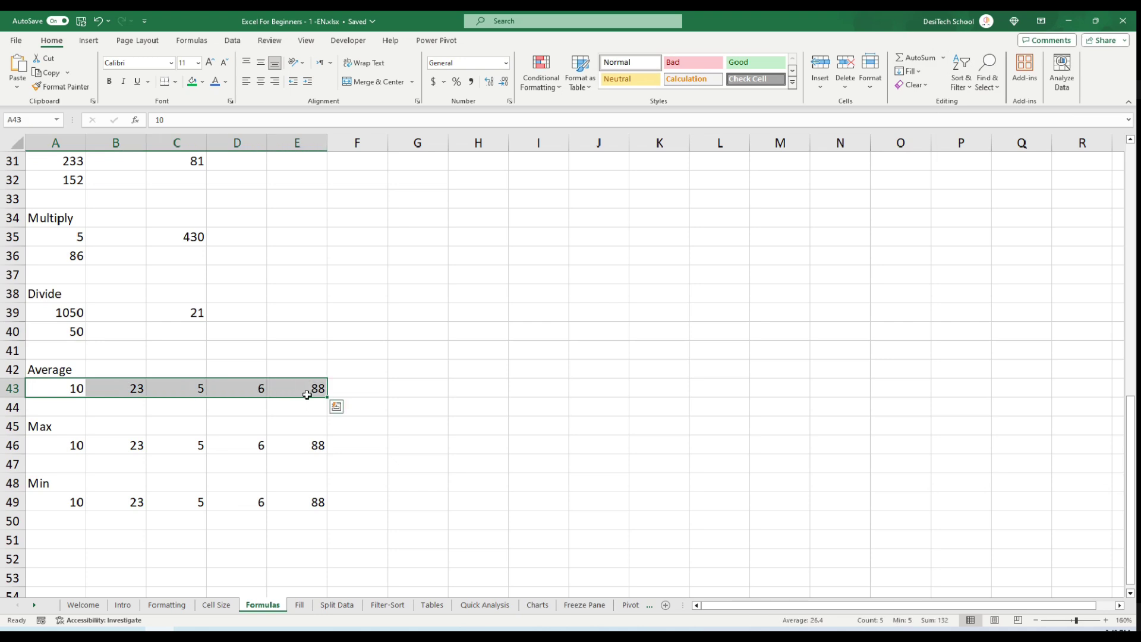
left_click(943, 58)
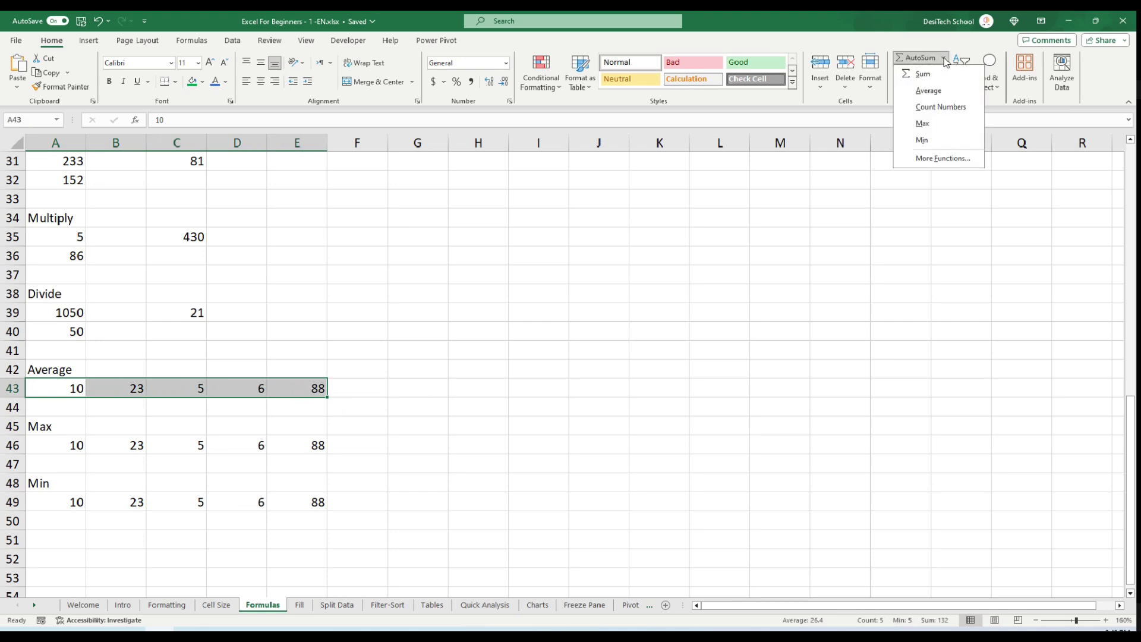
left_click(379, 397)
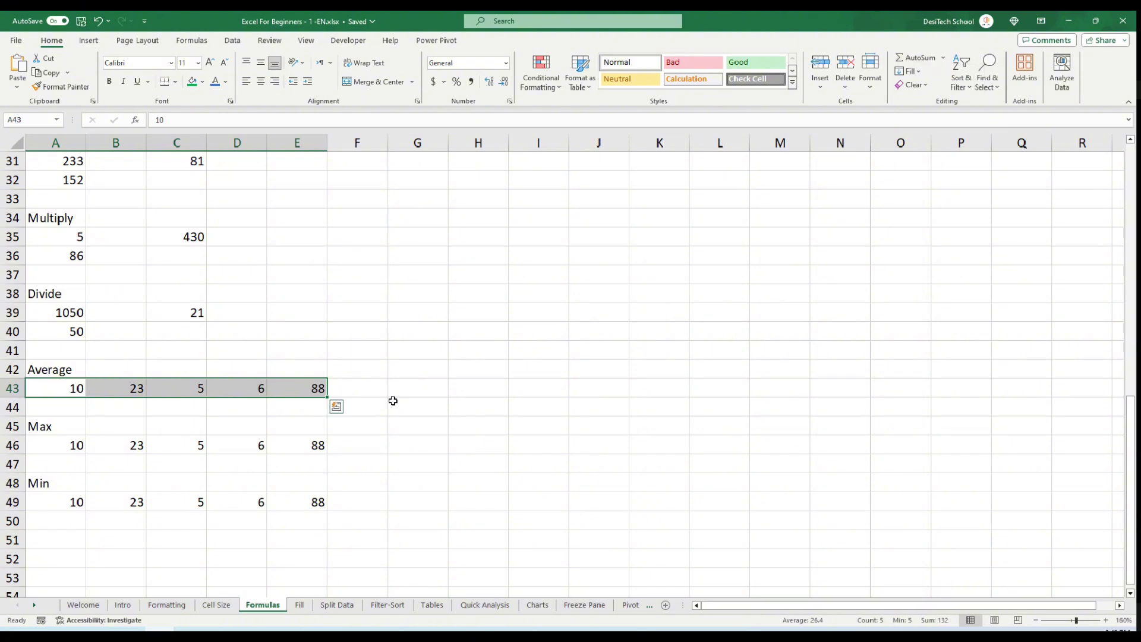
- Enter the formula =AVERAGE(A43:E43) in cell G43 to average the row under the Average heading
left_click(404, 390)
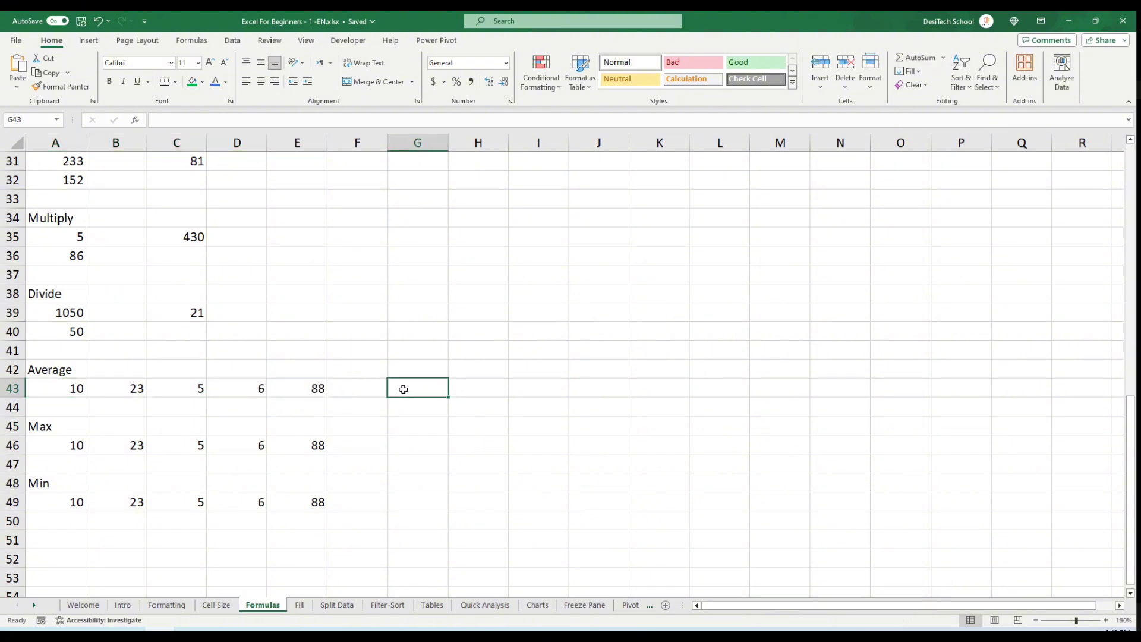
type("=aver")
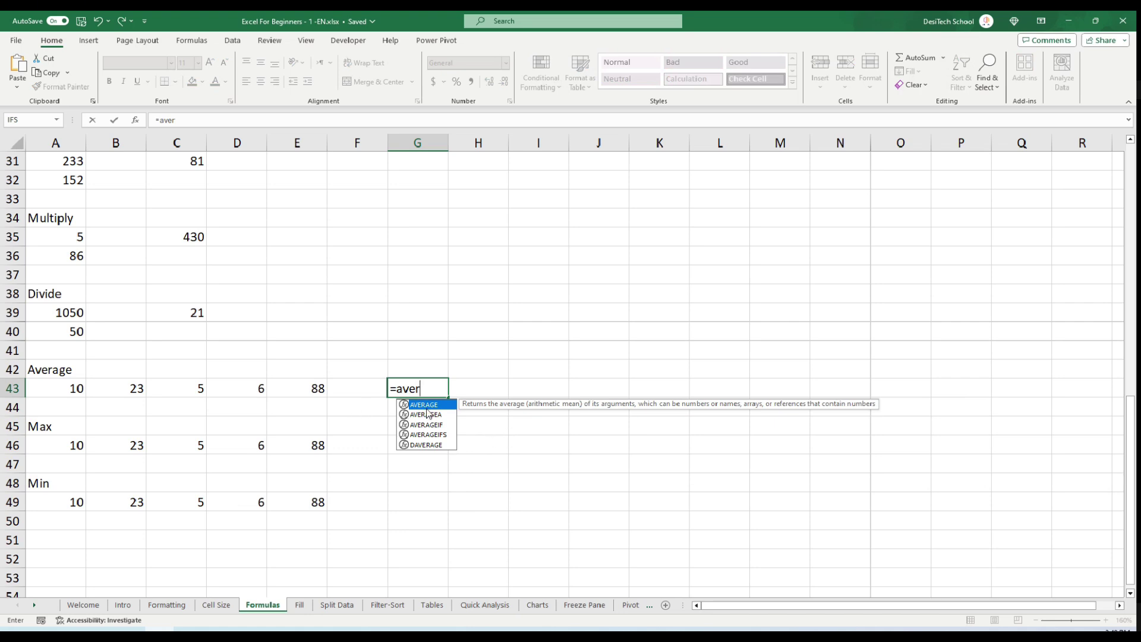
key("Tab")
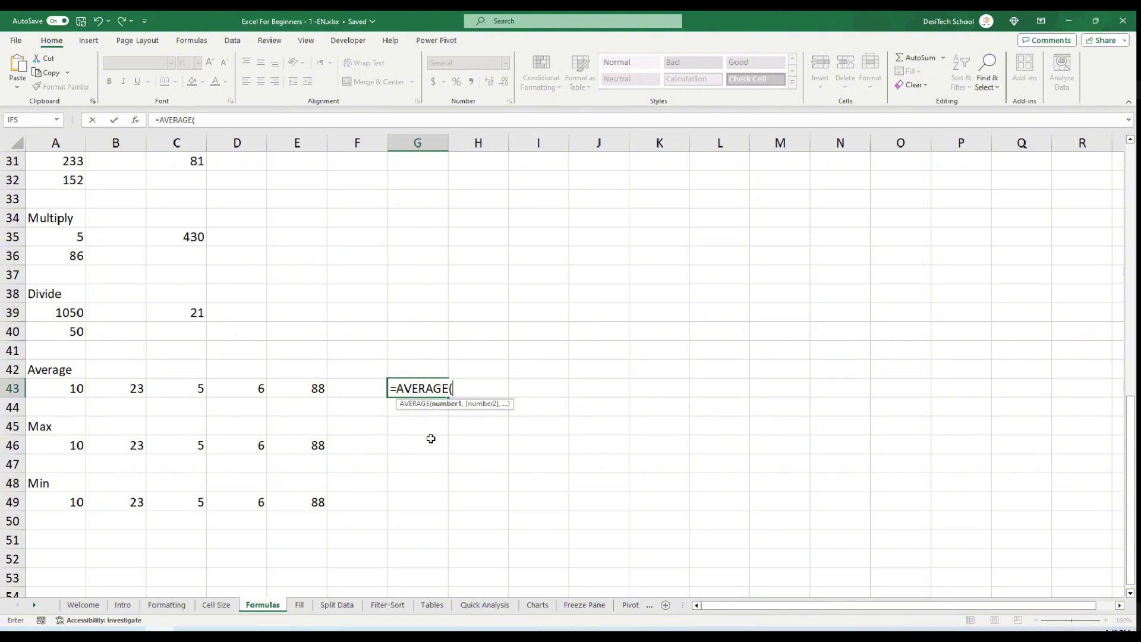
left_click_drag(71, 390, 317, 390)
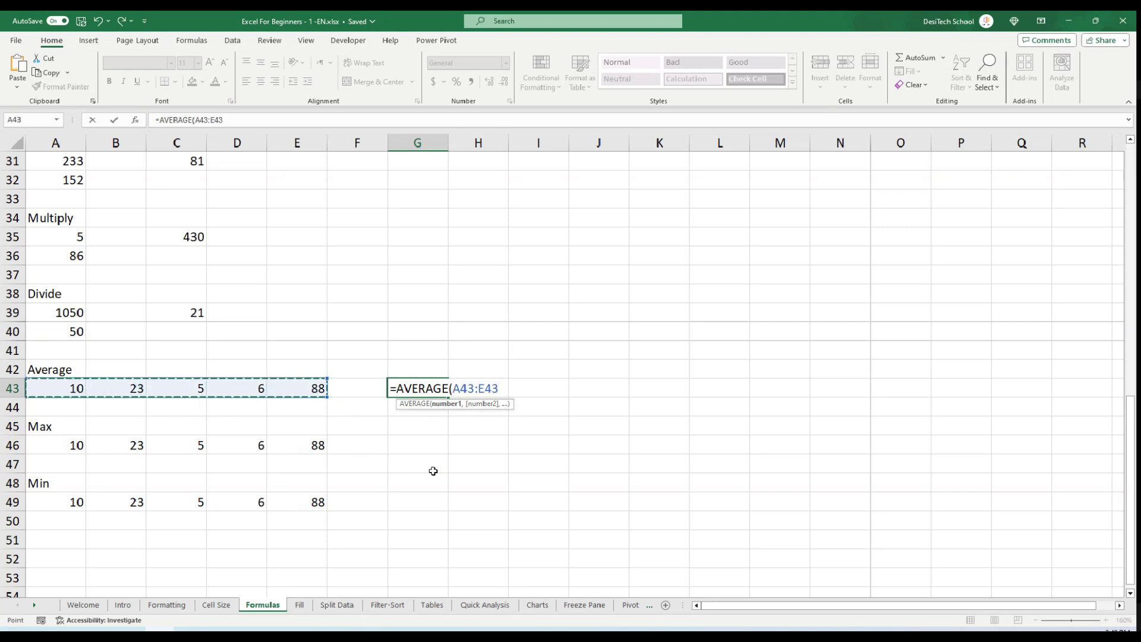
type(")")
key("Return")
key("Up")
key("Right")
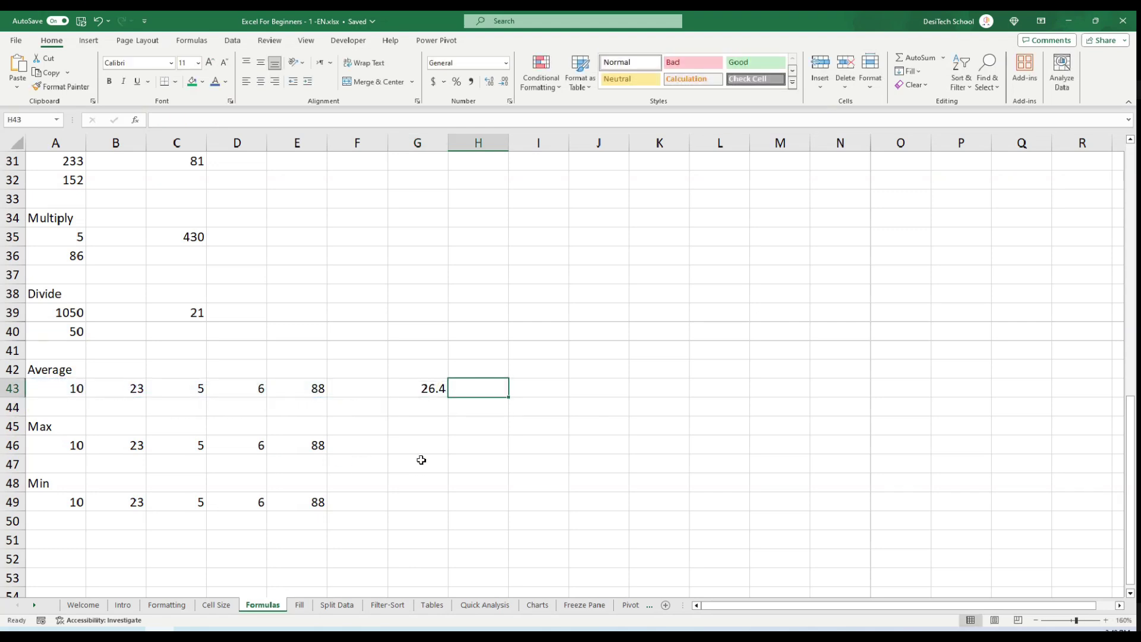
- Use AutoSum's Average function on A43:E43 to put the row's average in F43, and check its formula
left_click(946, 61)
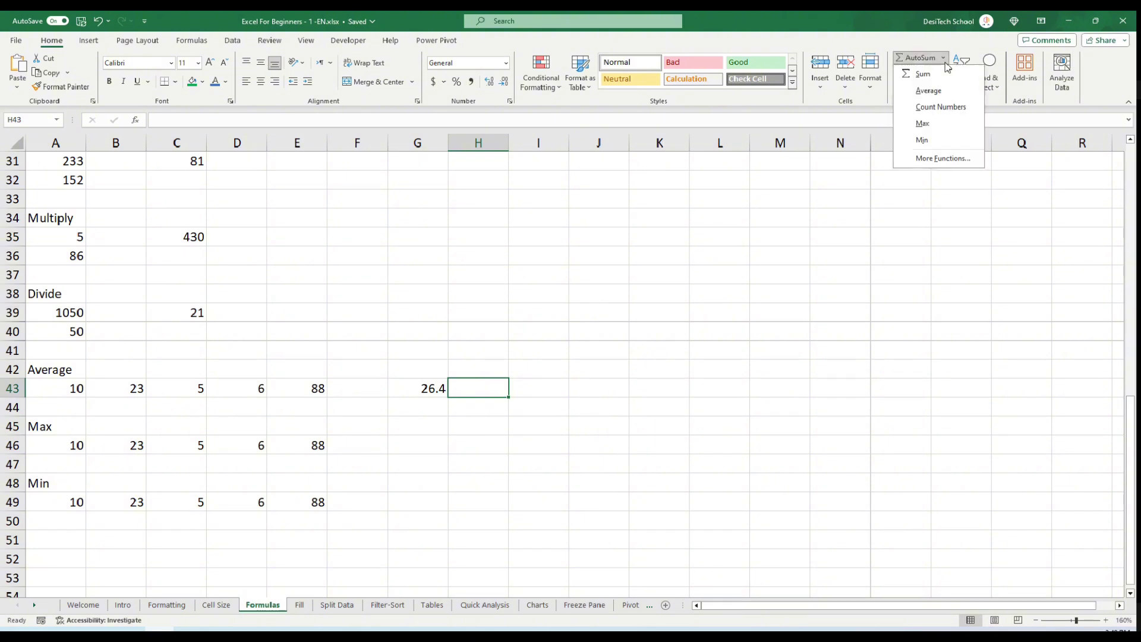
key("Escape")
left_click_drag(56, 396, 277, 383)
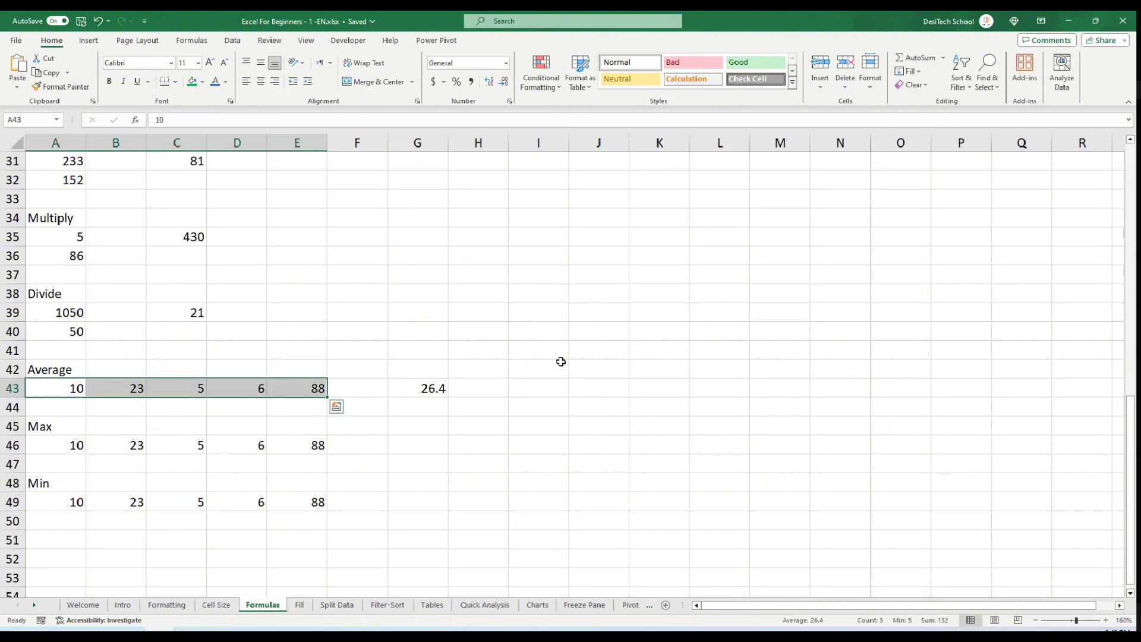
left_click(945, 61)
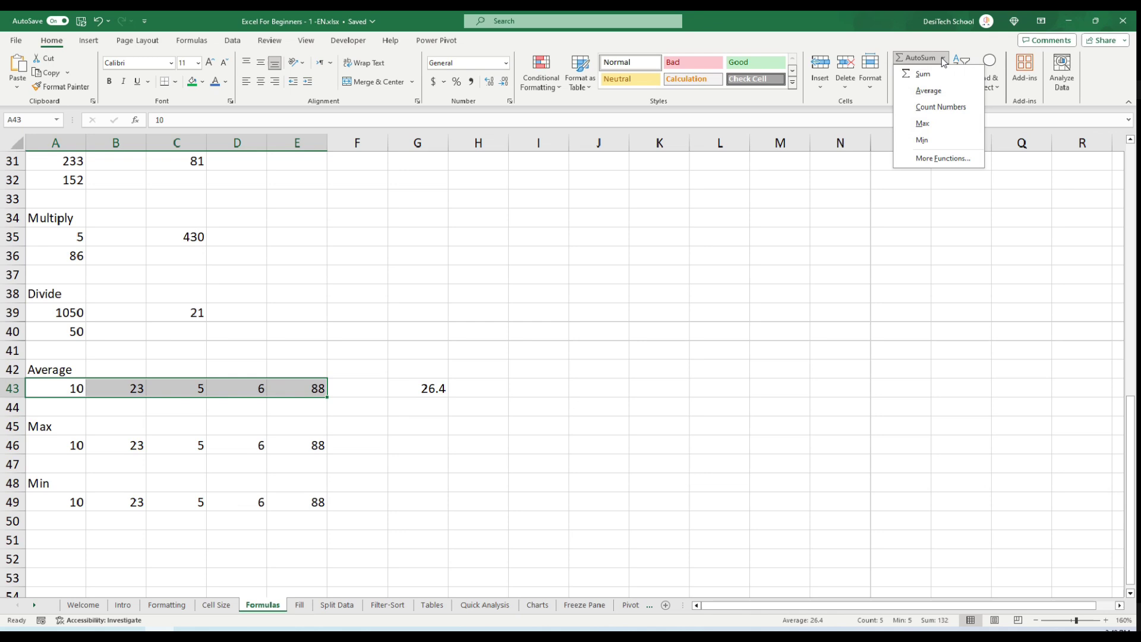
left_click(940, 97)
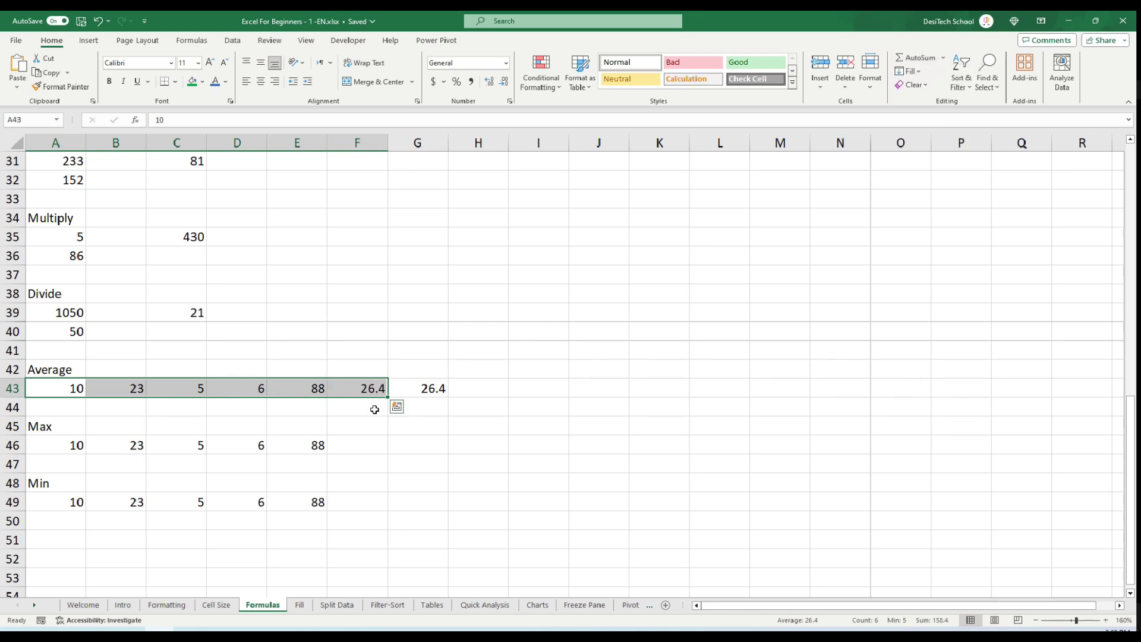
left_click(367, 392)
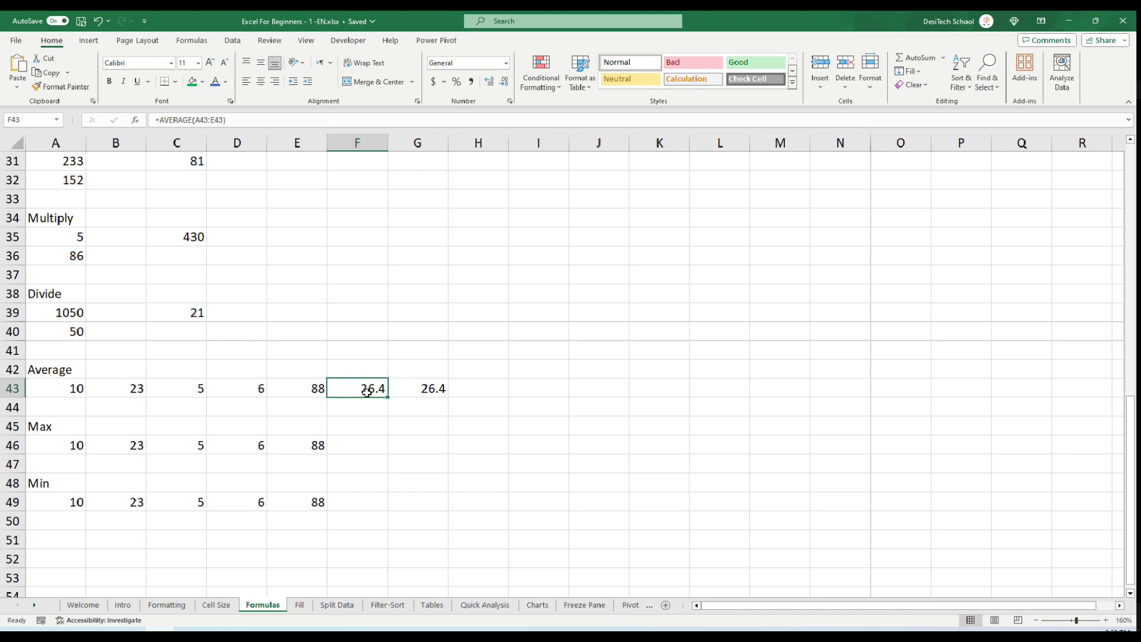
- Use AutoSum's Max function to enter =MAX(A46:E46) in cell F46 under the Max heading
left_click(374, 446)
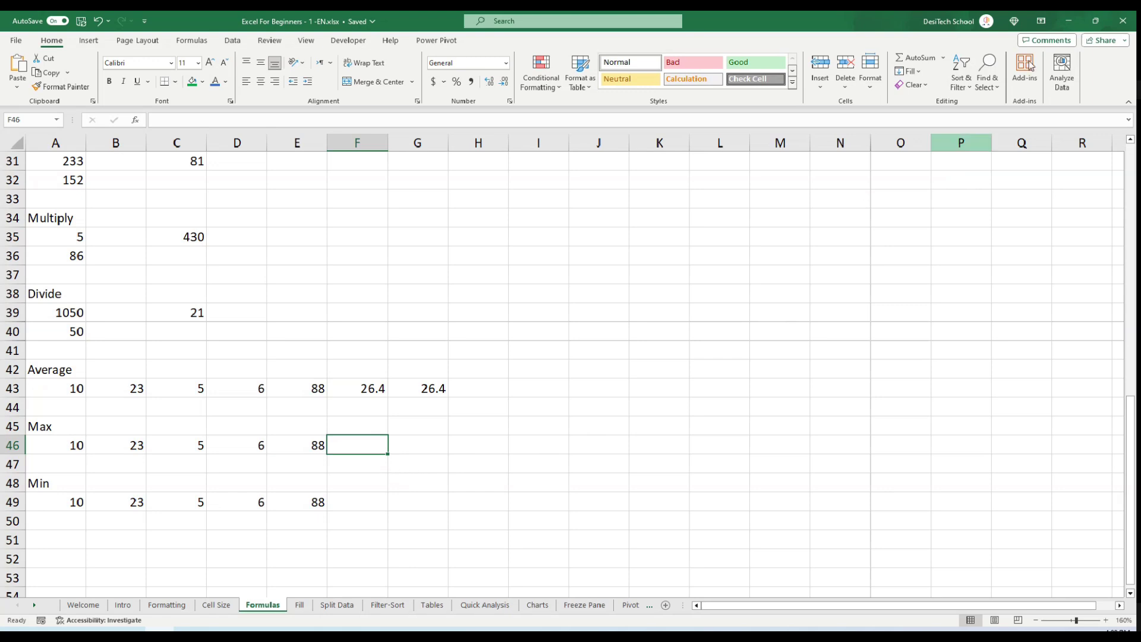
left_click(944, 58)
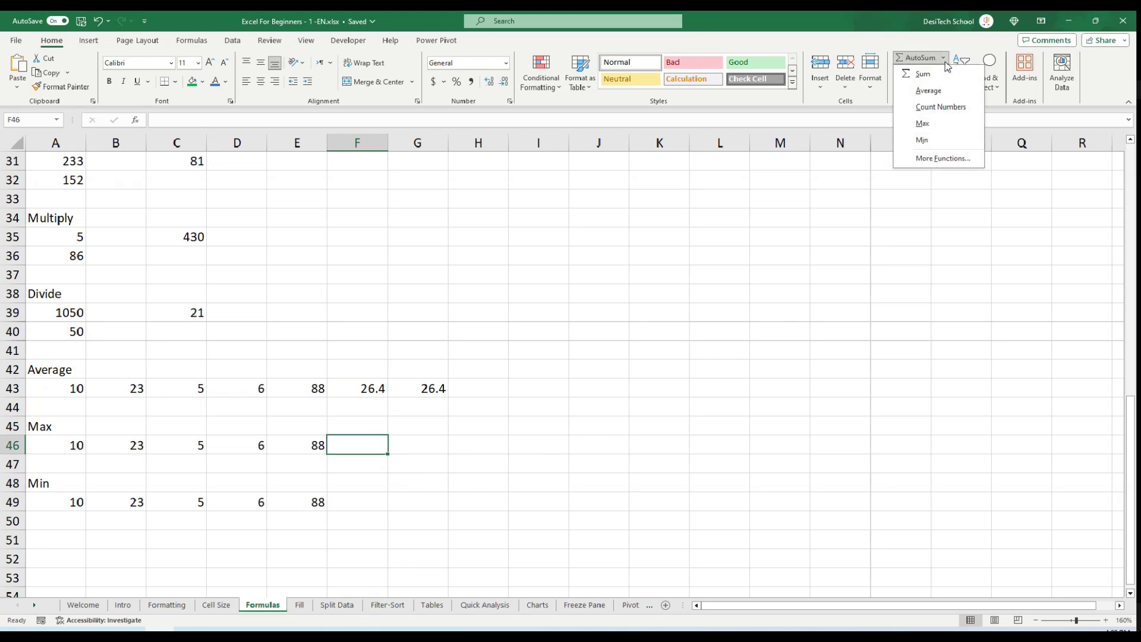
left_click(924, 122)
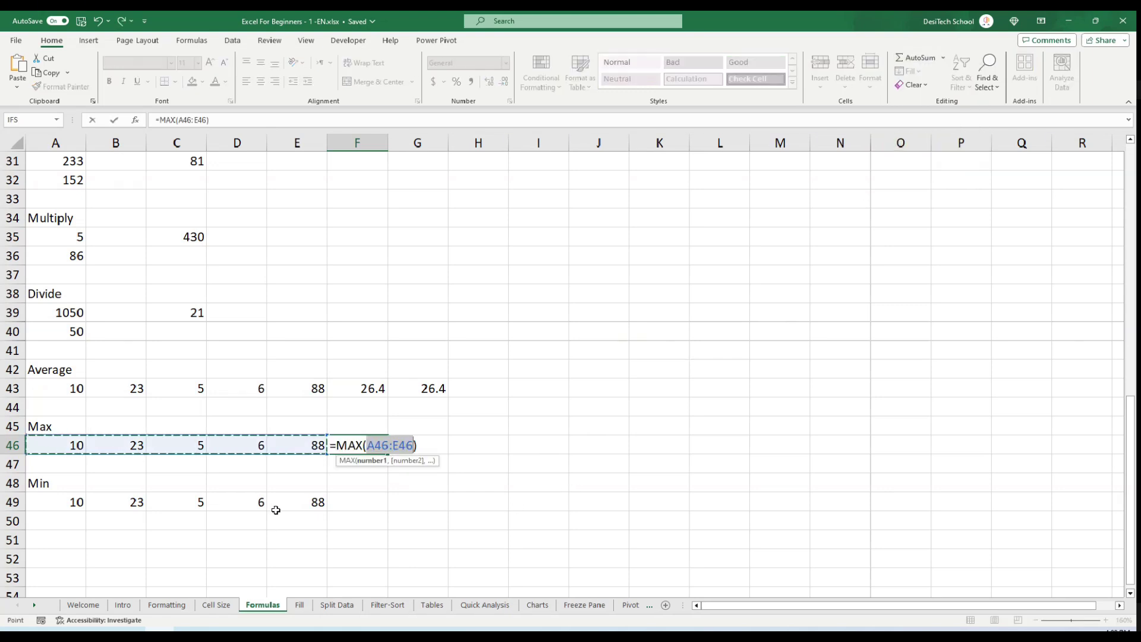
key("Return")
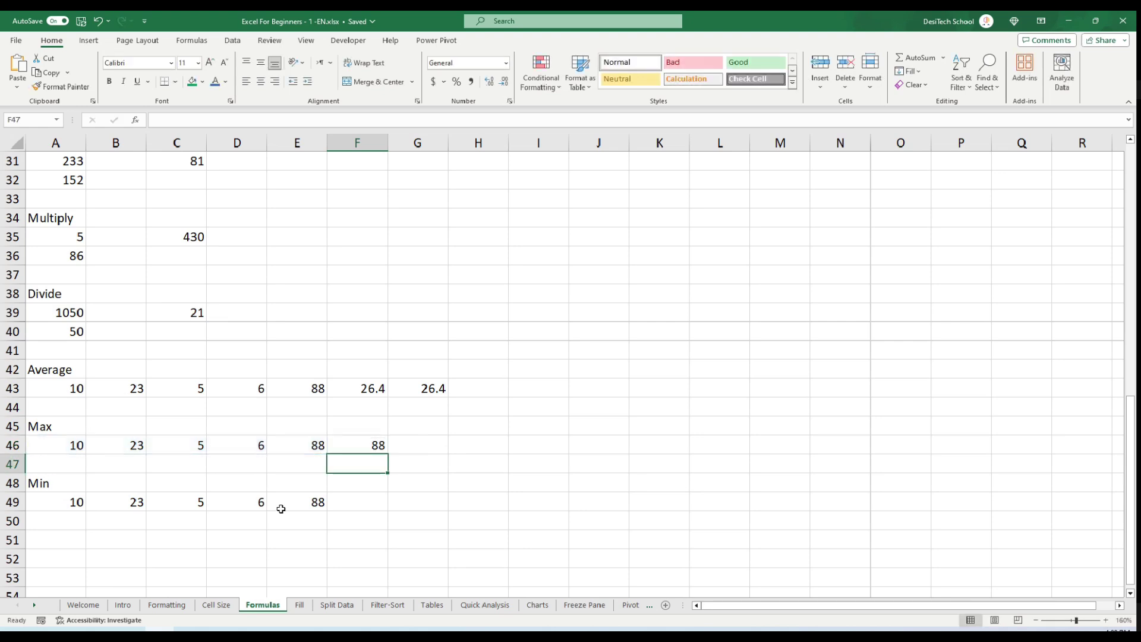
- Use AutoSum's Min function to enter =MIN(A49:E49) in cell F49 under the Min heading
left_click(368, 499)
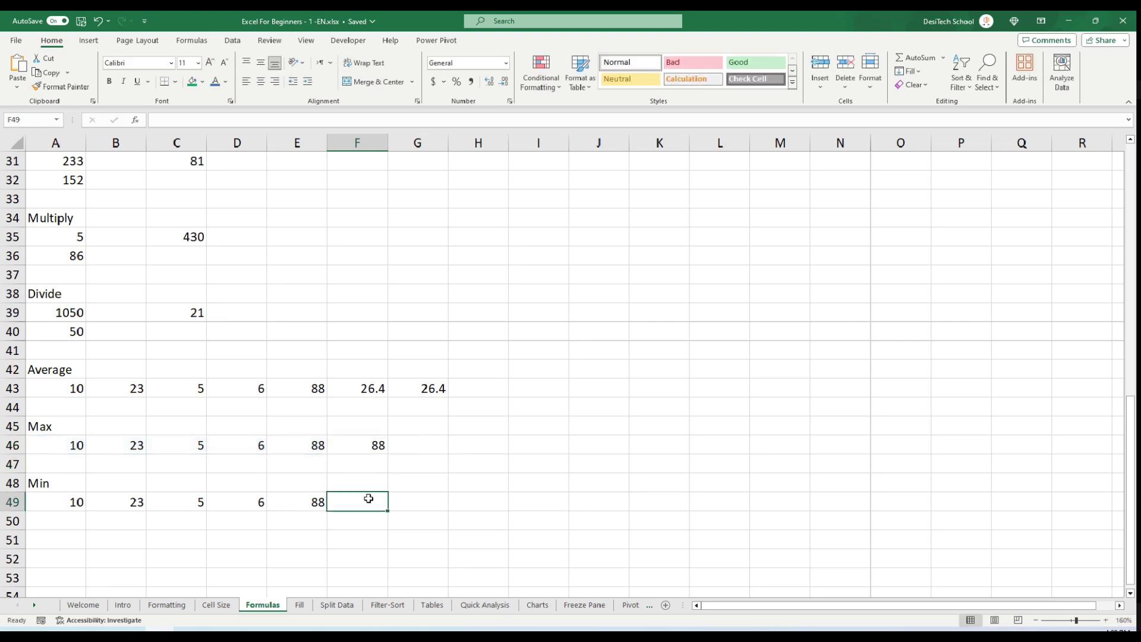
left_click(944, 59)
left_click(922, 140)
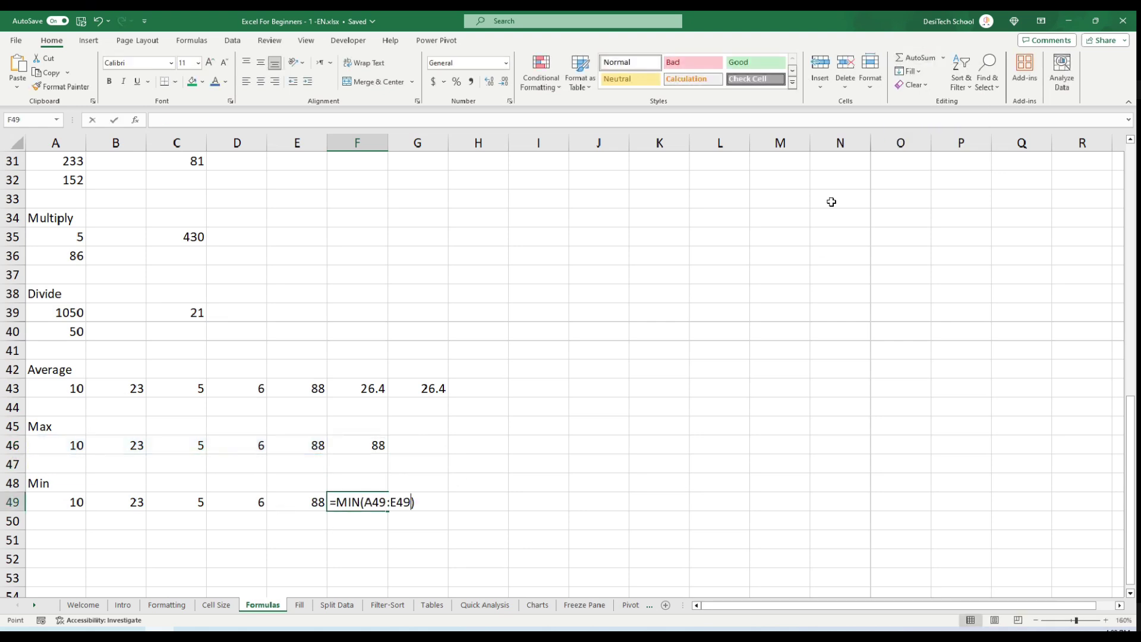
key("Return")
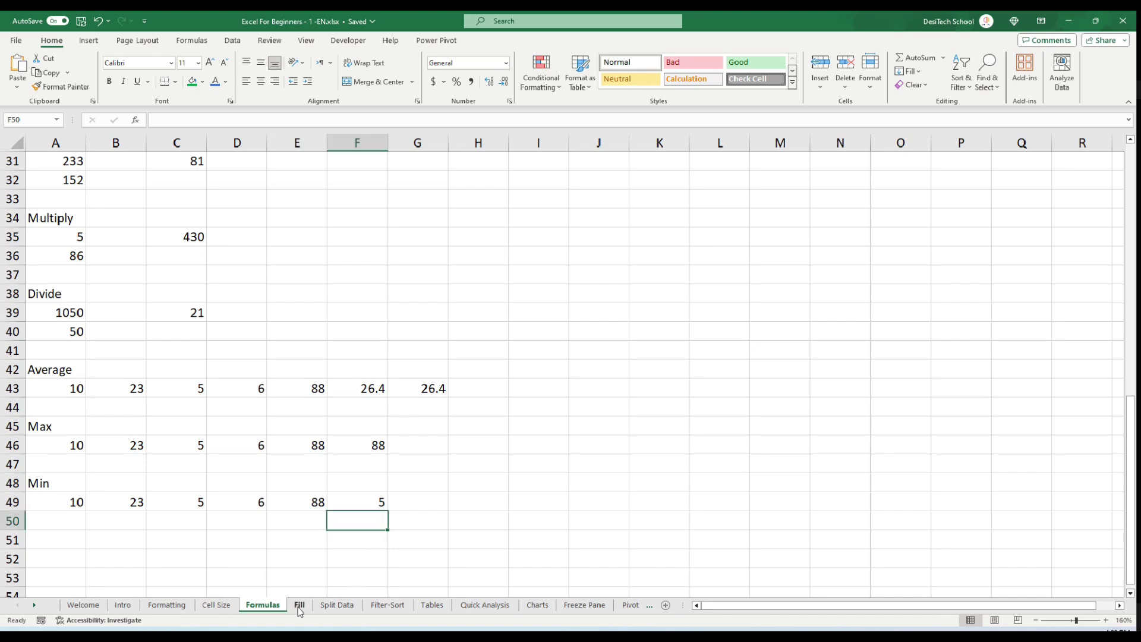
- Open the Fill sheet and examine the Fixed Pension cell and the quarterly Total Sales data
left_click(299, 605)
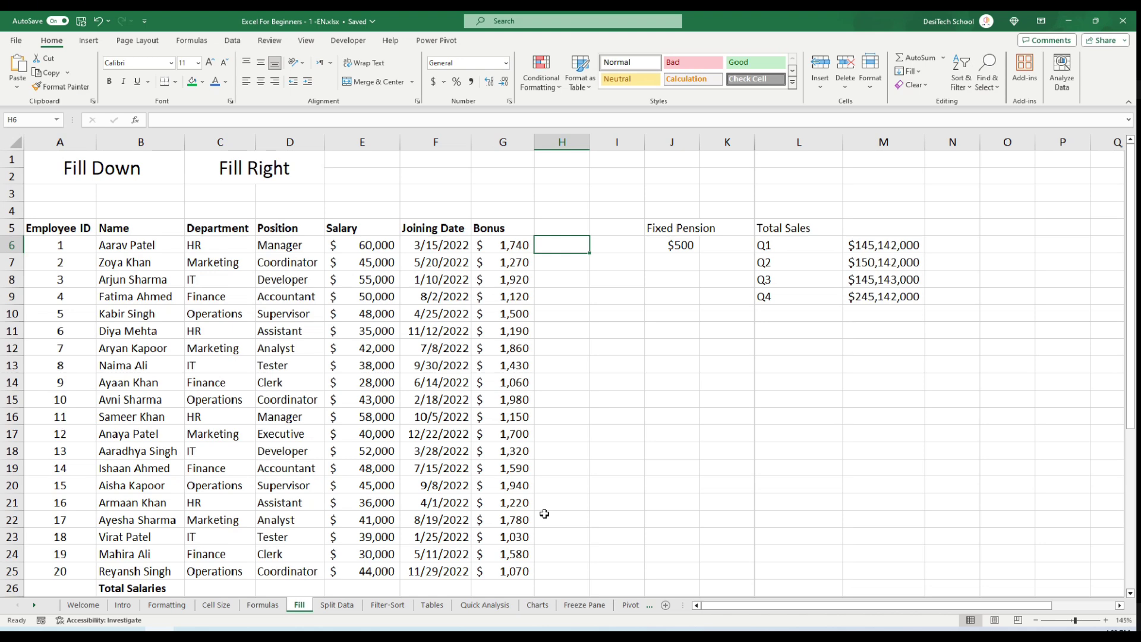
left_click(656, 240)
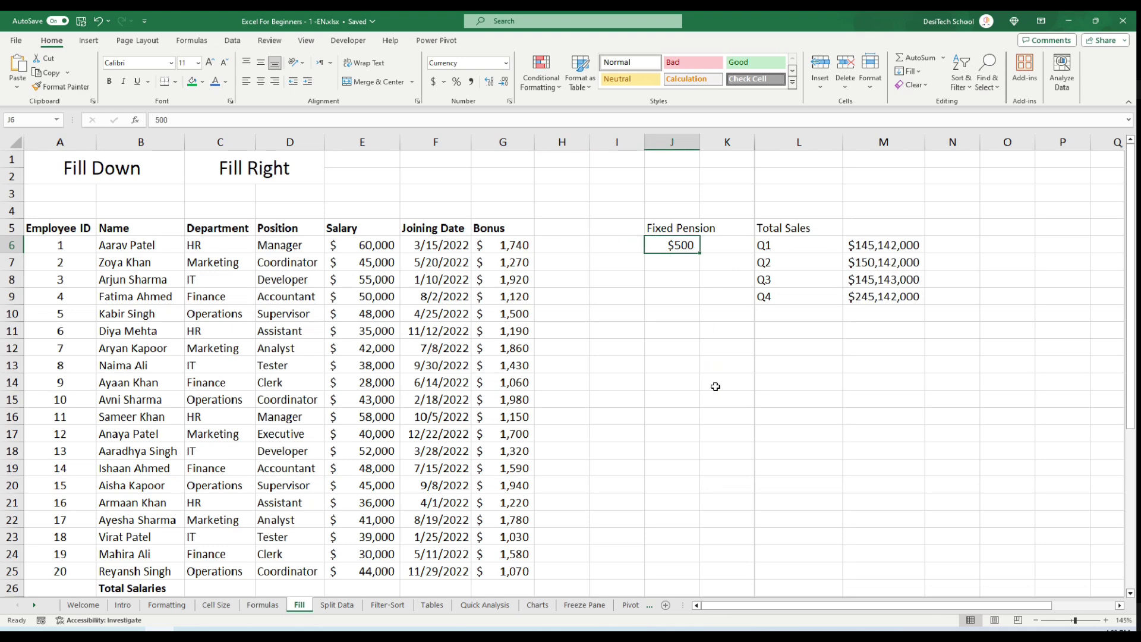
left_click_drag(793, 230, 892, 315)
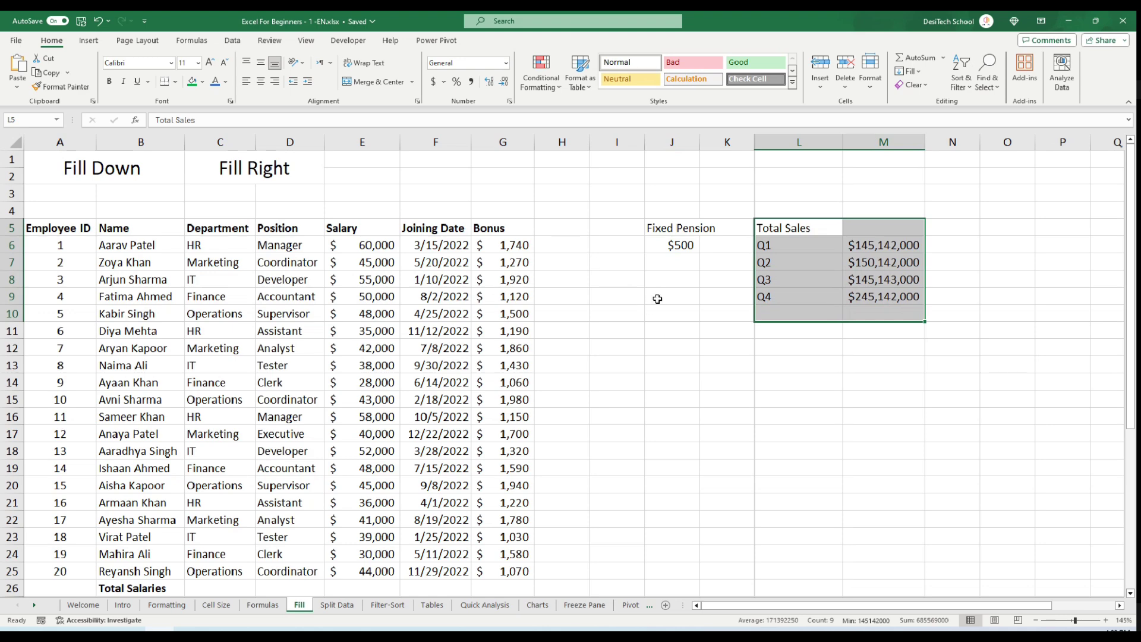
- Enter the heading "Total Salary" in cell H5 beside the Bonus column
left_click(561, 232)
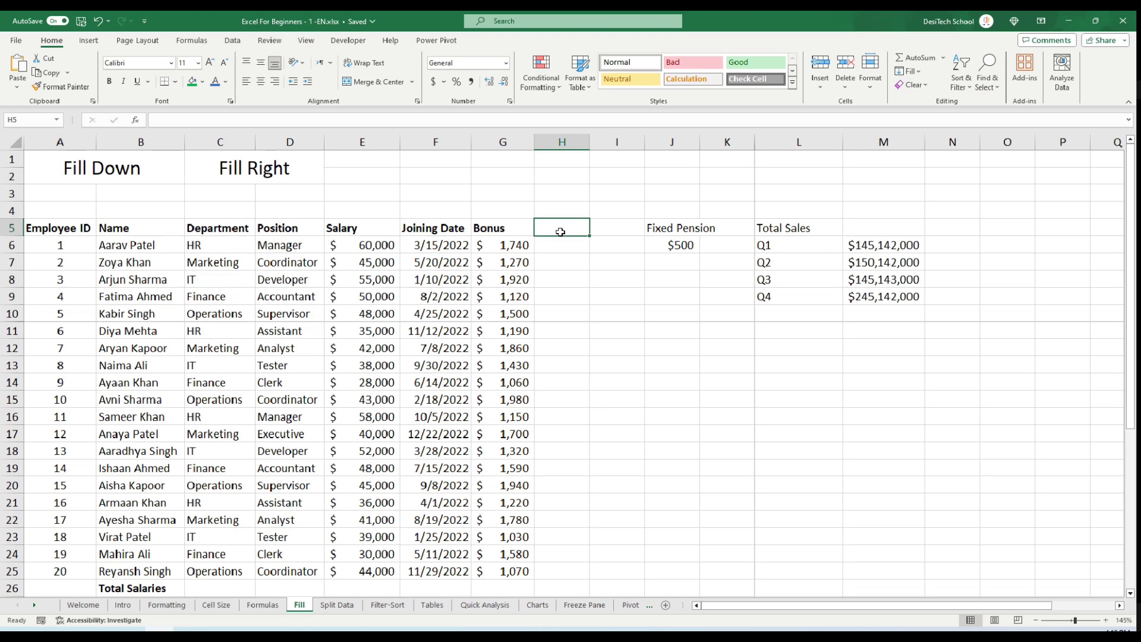
type("Total Salary")
key("Return")
key("Left")
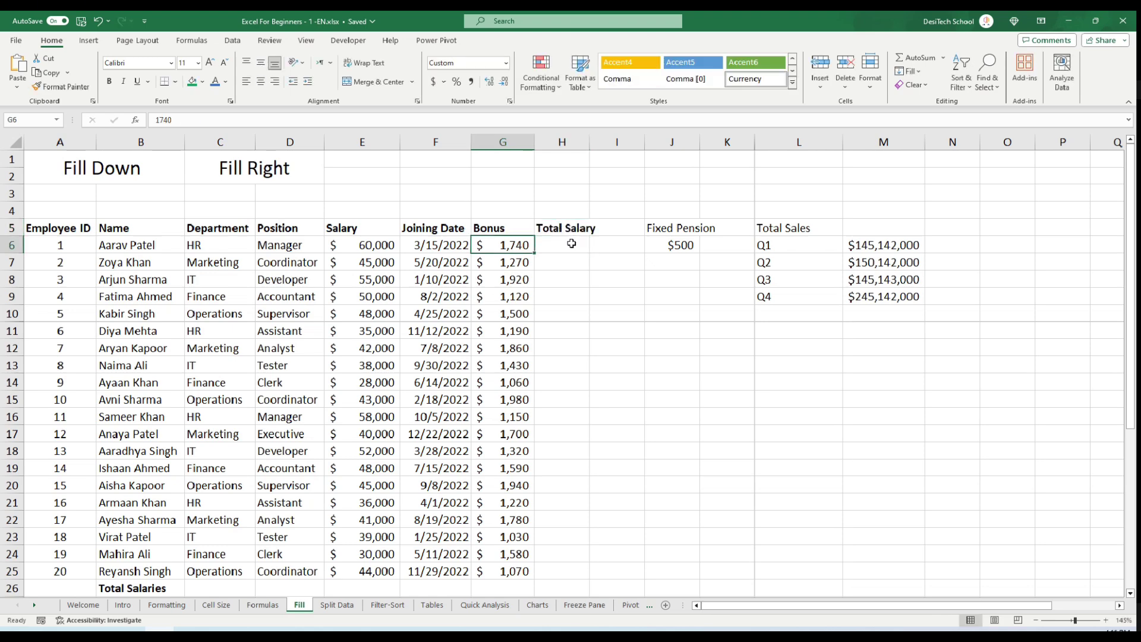
- Enter =E6+G6 in cell H6 to add the first employee's salary and bonus
left_click(362, 245)
left_click(489, 249)
left_click(570, 246)
type("=")
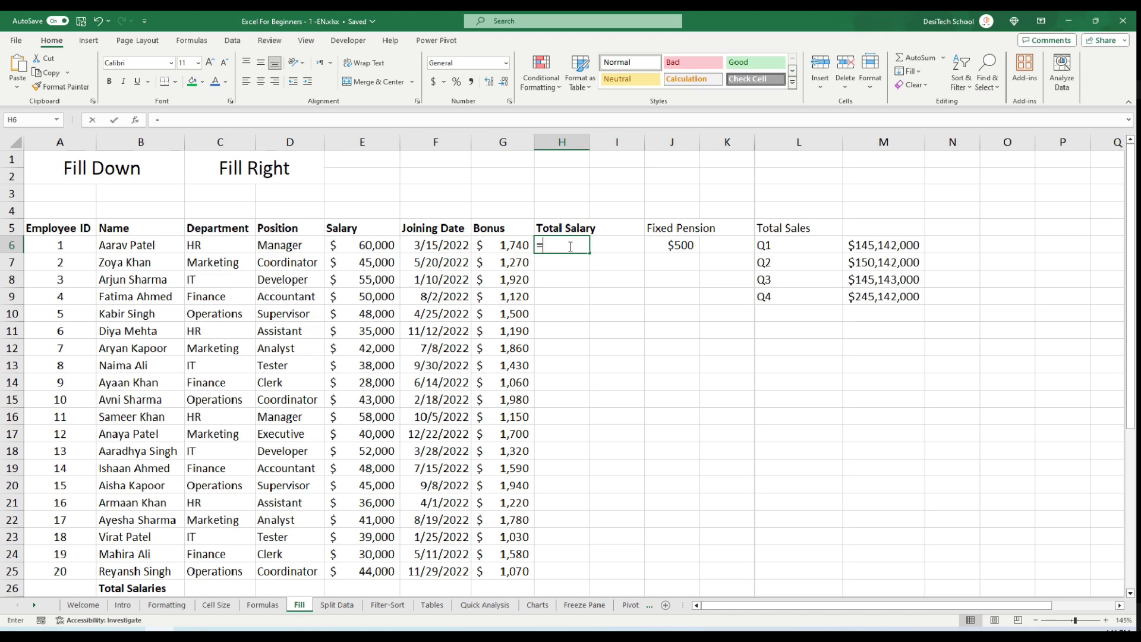
left_click(357, 243)
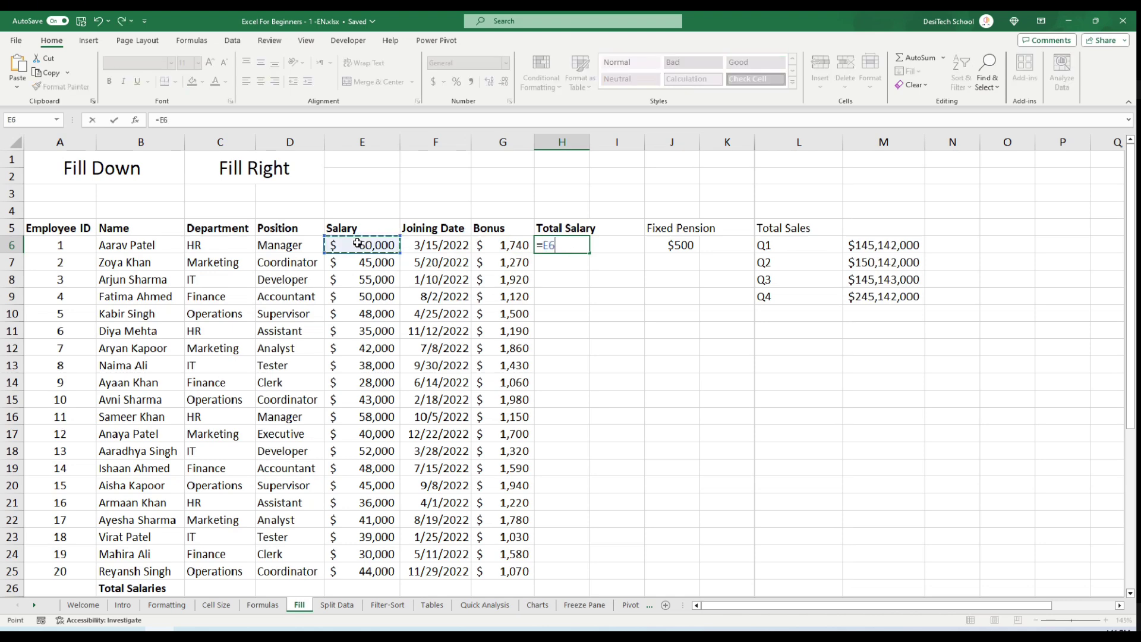
type("+")
left_click(500, 244)
key("Return")
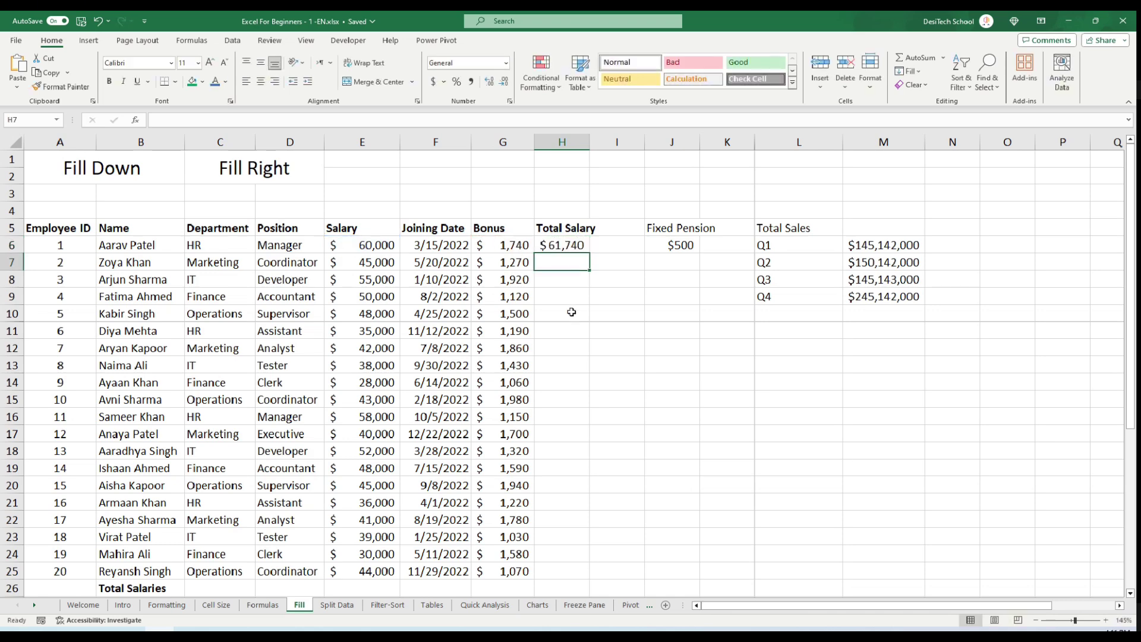
- Fill the Total Salary formula from H6 down the column through row 26
left_click_drag(125, 246, 522, 239)
left_click(561, 245)
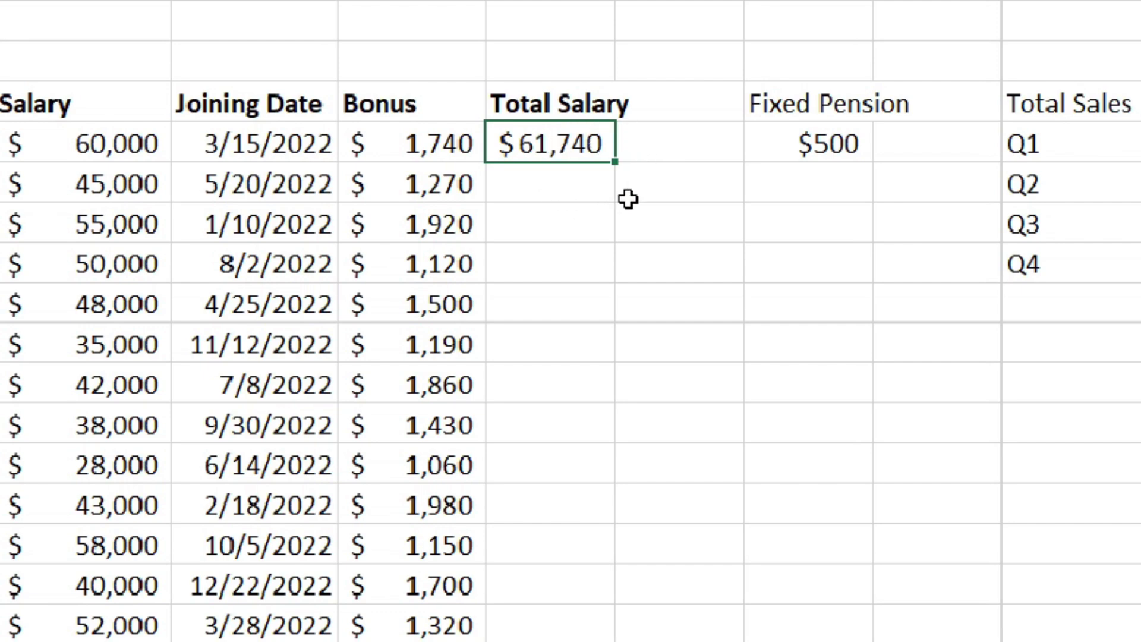
double_click(619, 161)
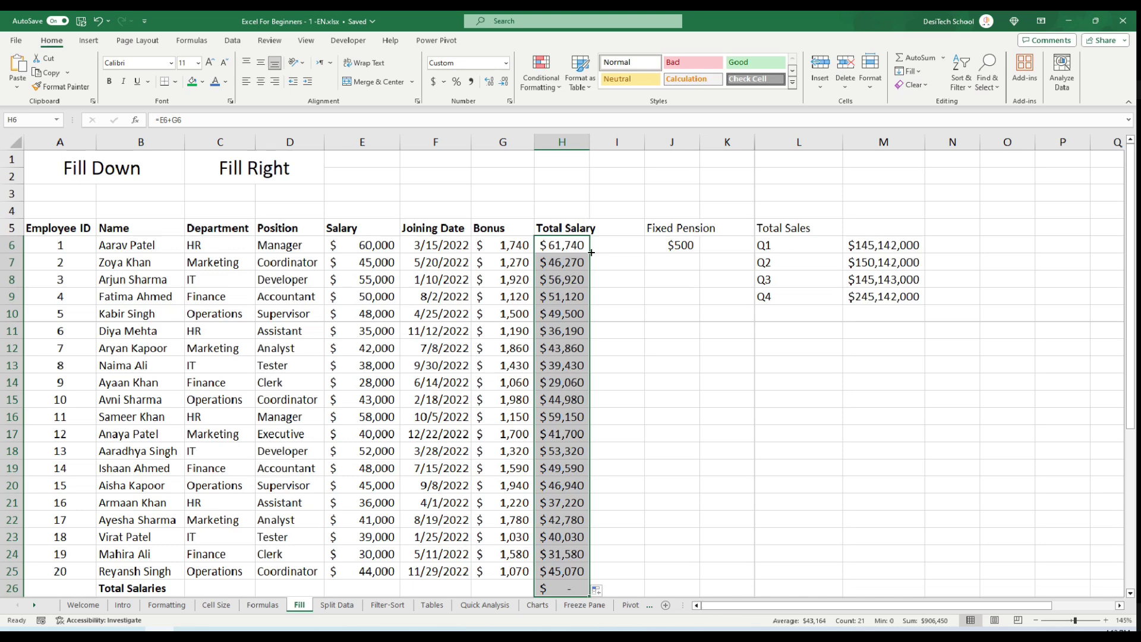
- Check the cell references in the copied Total Salary formulas in H8 and H11
left_click(560, 284)
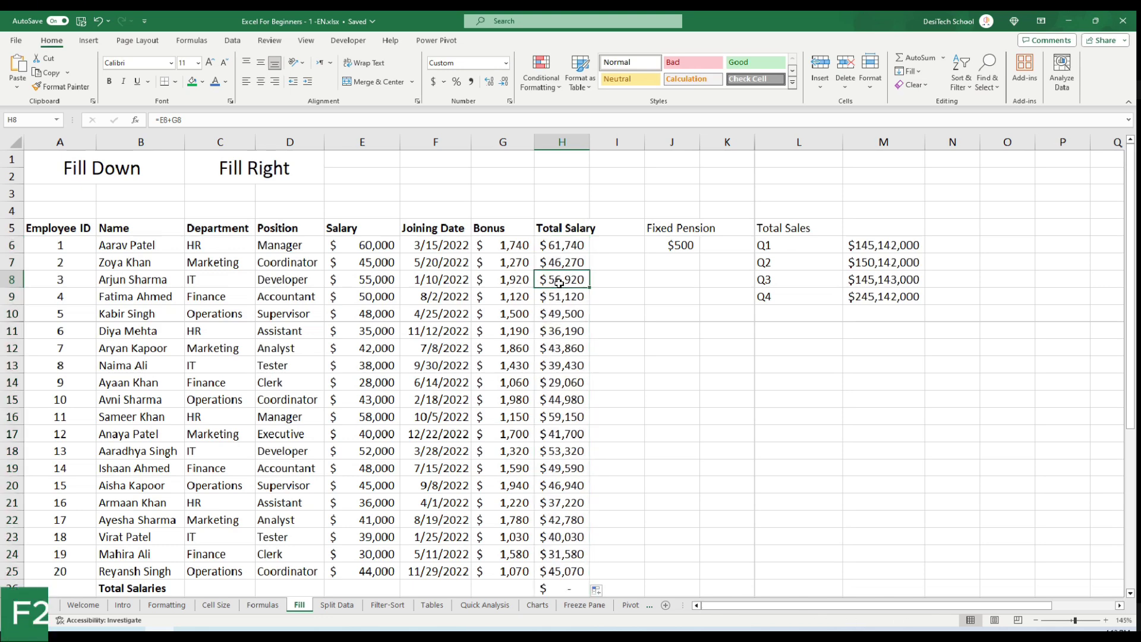
key("F2")
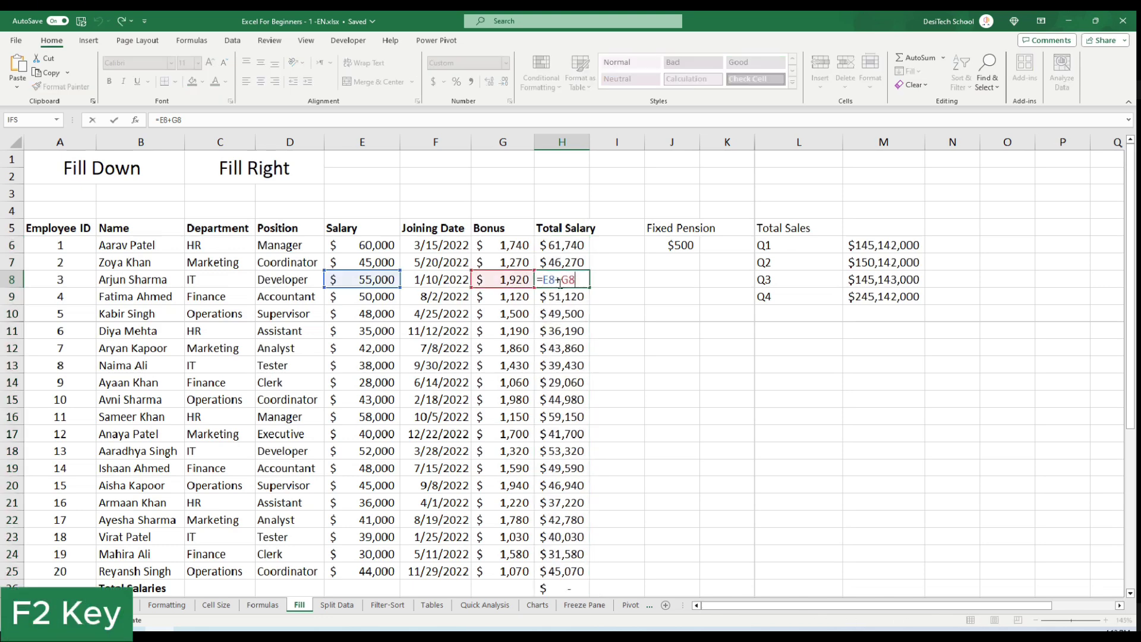
double_click(562, 331)
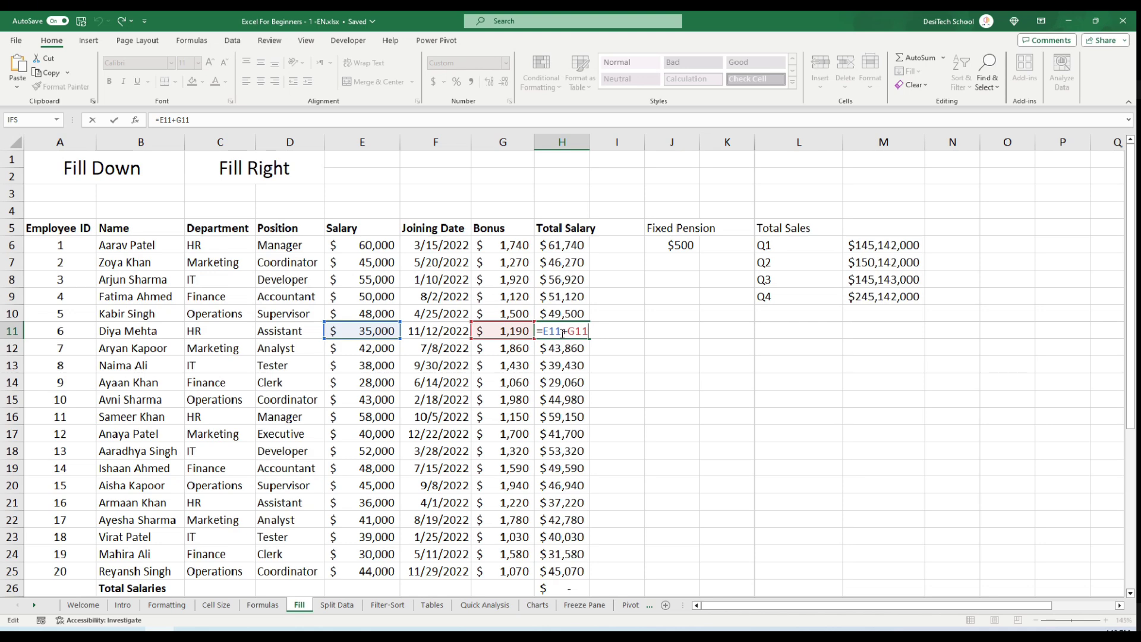
key("Return")
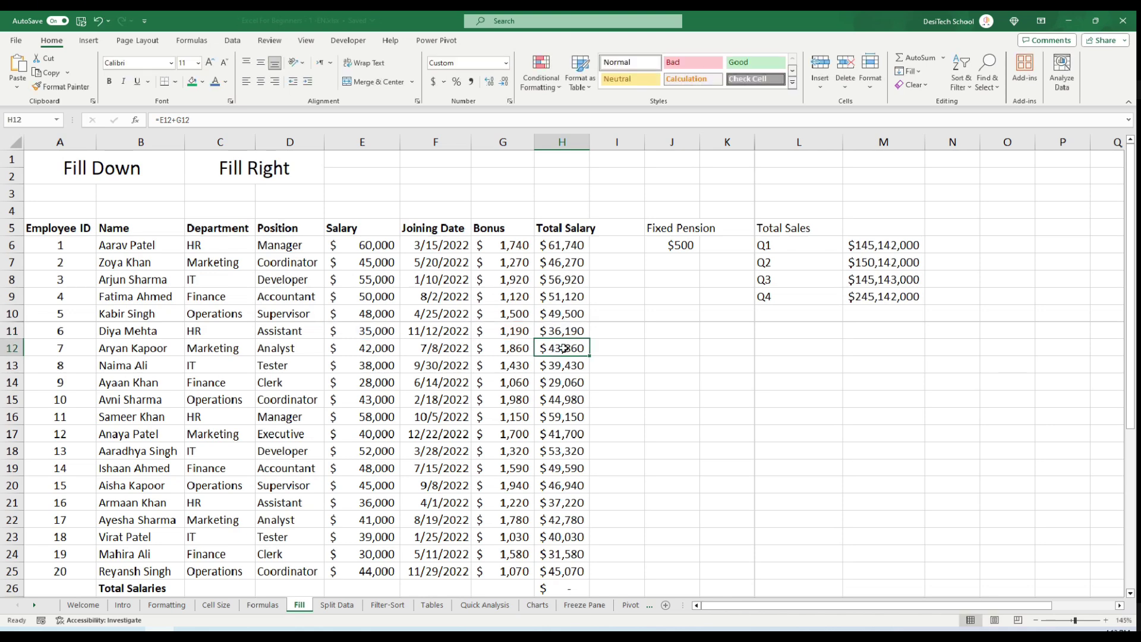
- Enter the heading "Total Minus Pension" in cell I5 and autofit column I to it
left_click(560, 228)
left_click(610, 229)
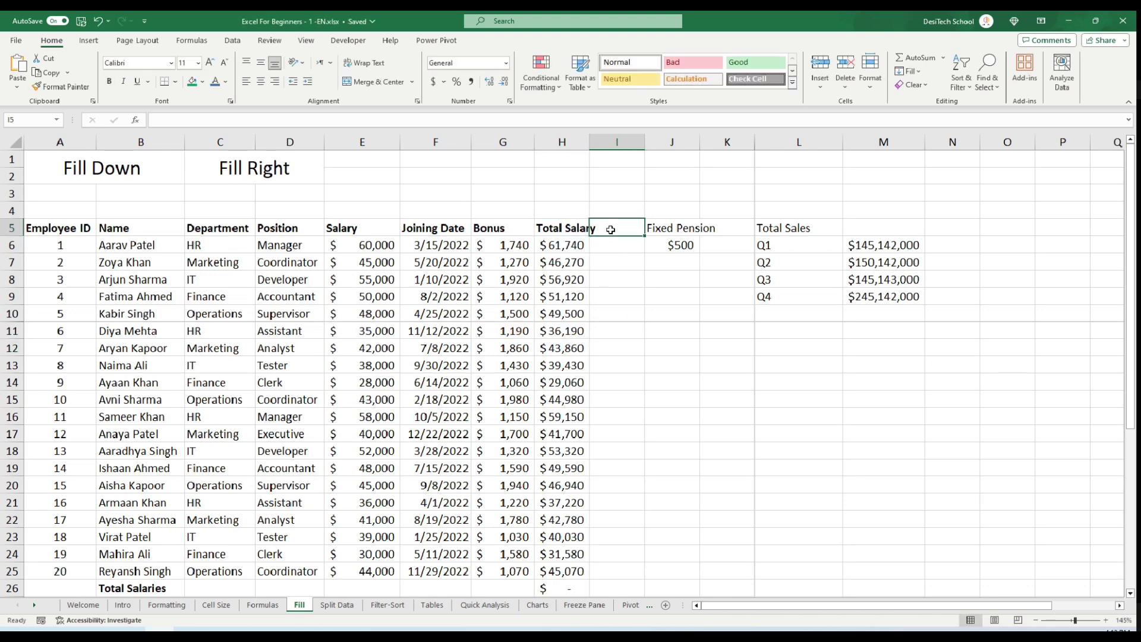
type("Total Minus Pension")
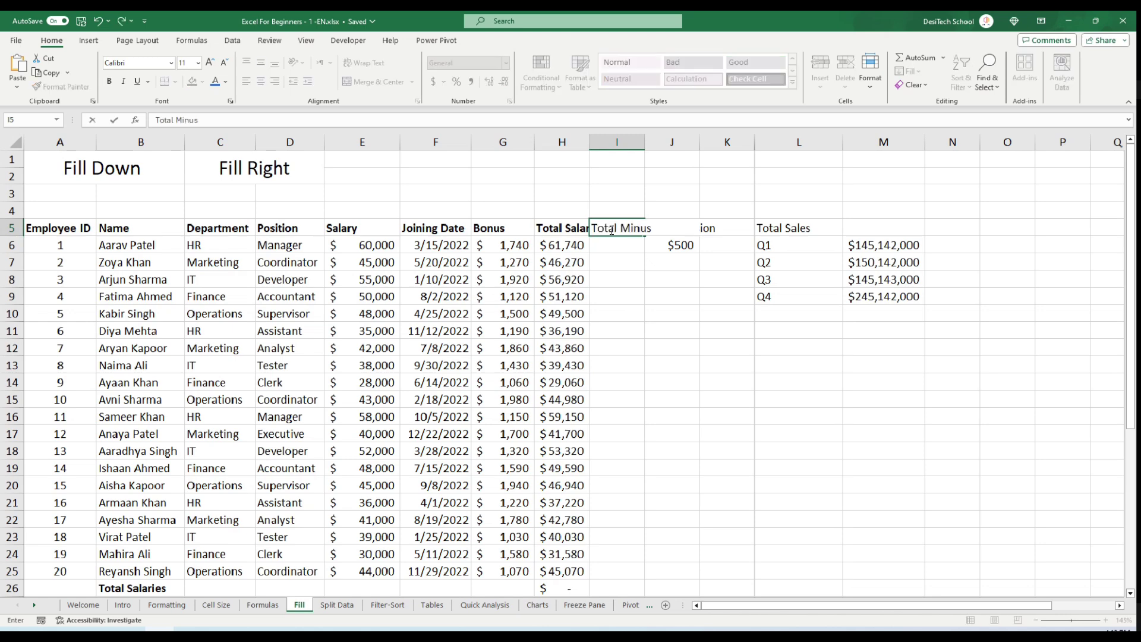
key("Return")
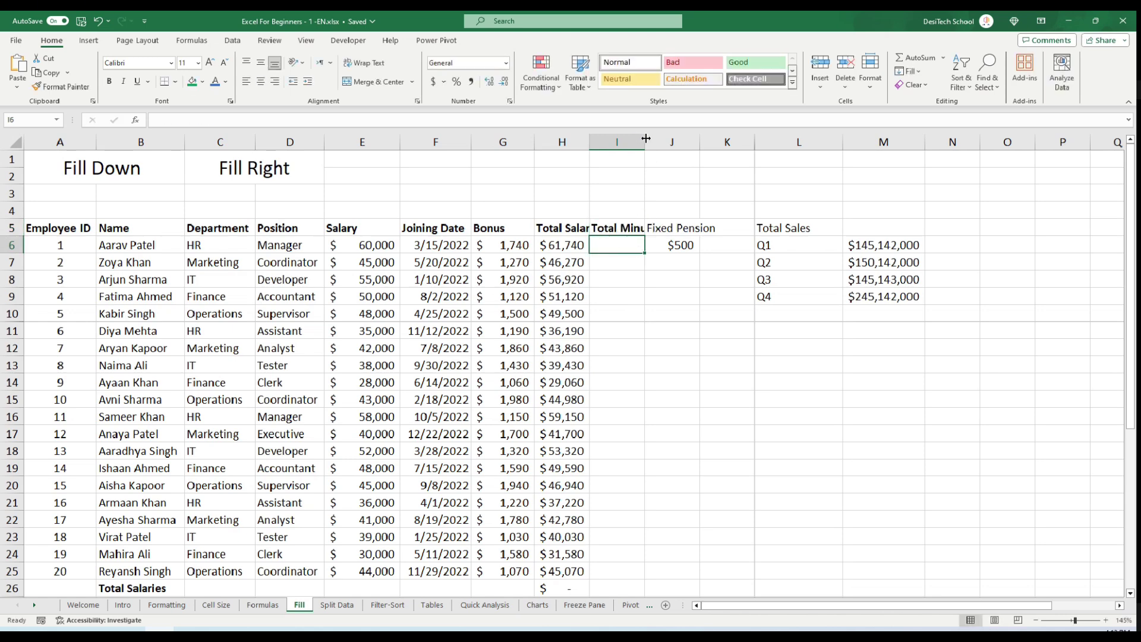
double_click(646, 138)
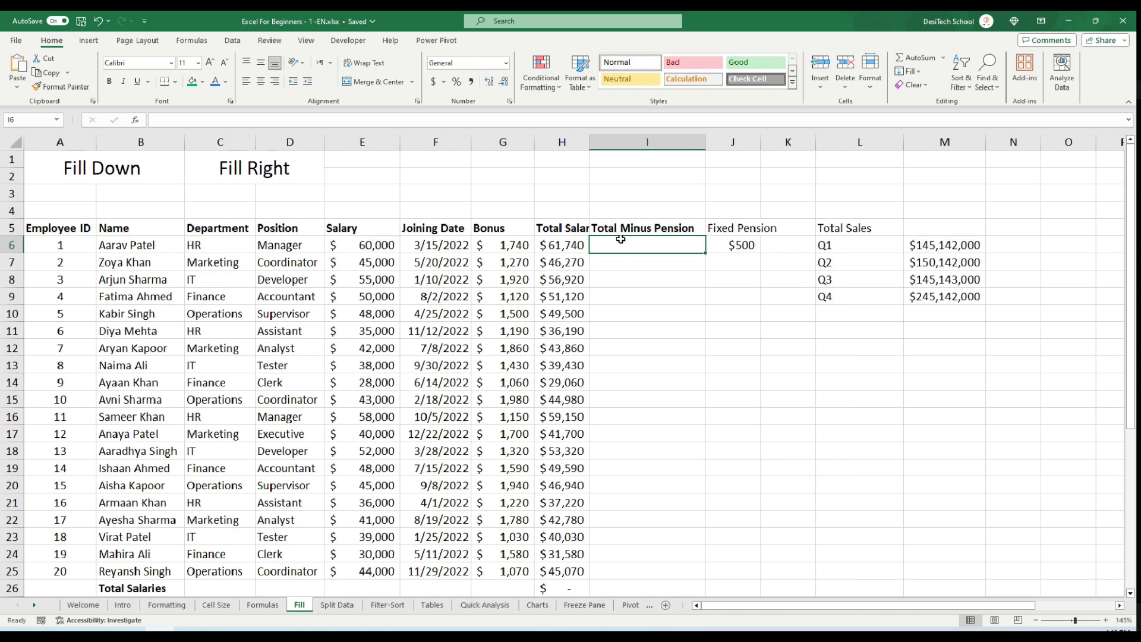
- Enter =H6-J6 in cell I6 to subtract the fixed pension from the first employee's total salary
type("=")
left_click(569, 245)
type("-")
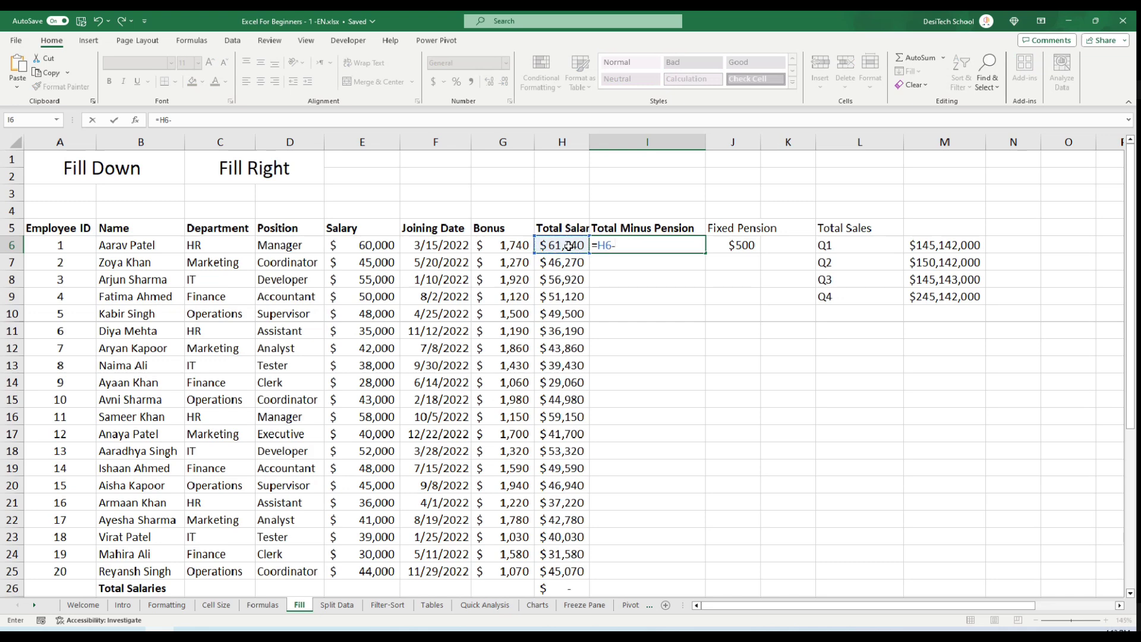
left_click(748, 245)
key("Return")
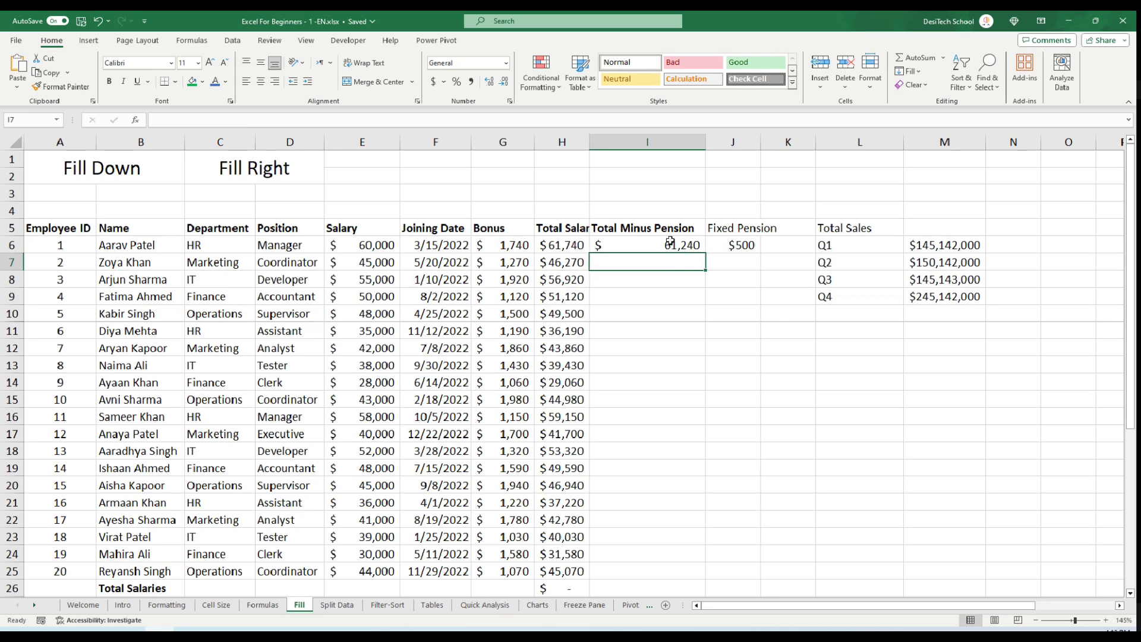
- Fill the I6 formula down the Total Minus Pension column and check which cells the copy in I7 references
left_click(671, 241)
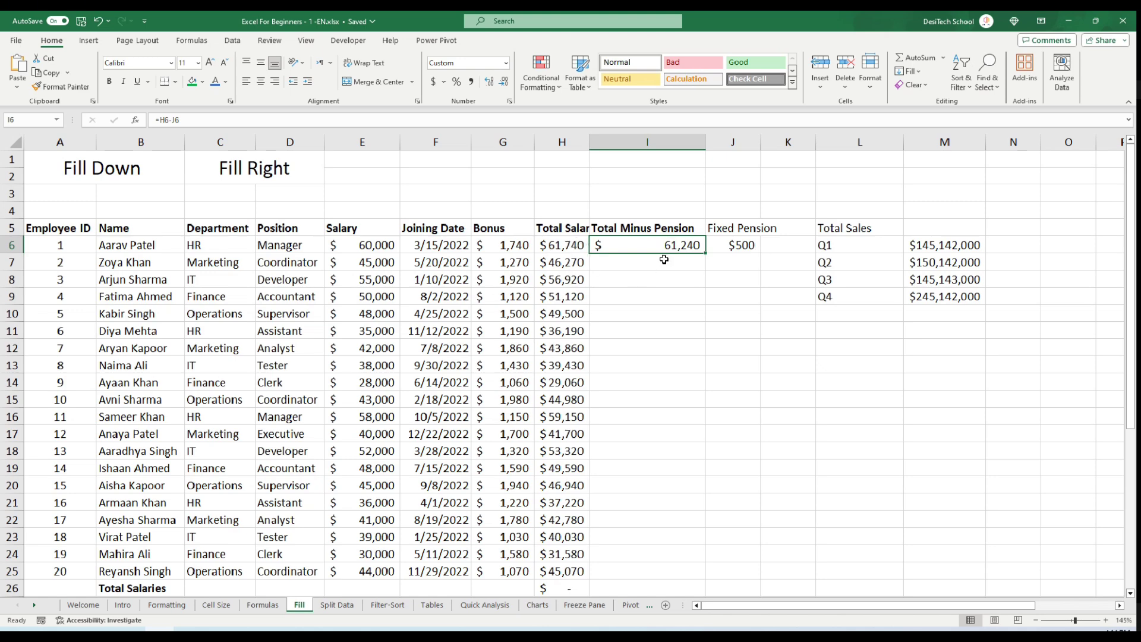
double_click(706, 255)
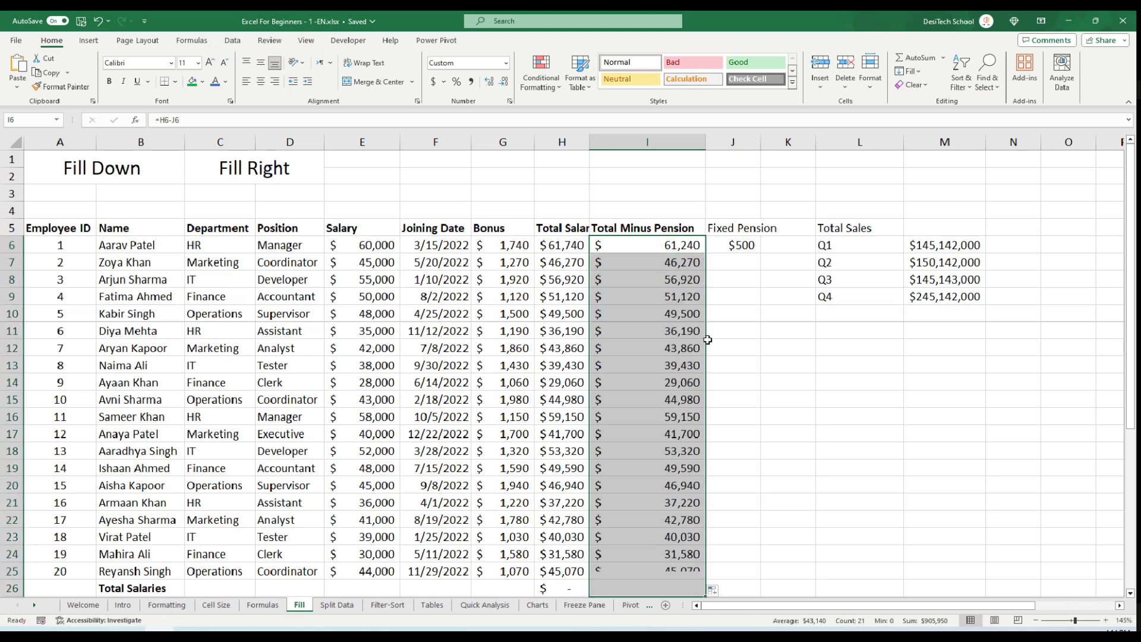
left_click(652, 264)
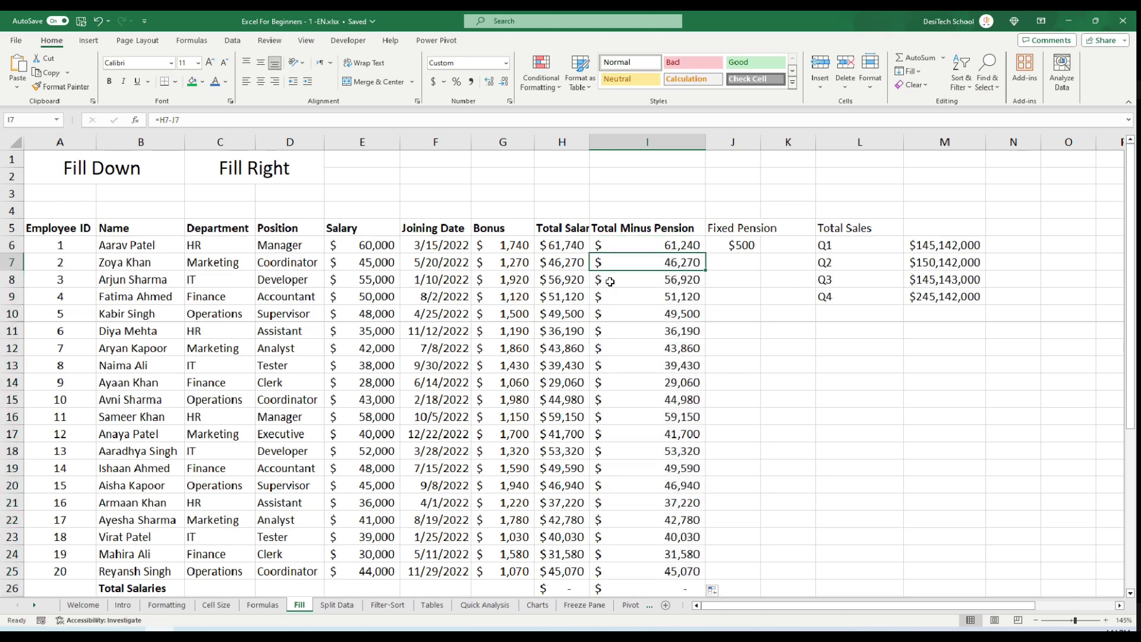
left_click_drag(568, 266, 651, 264)
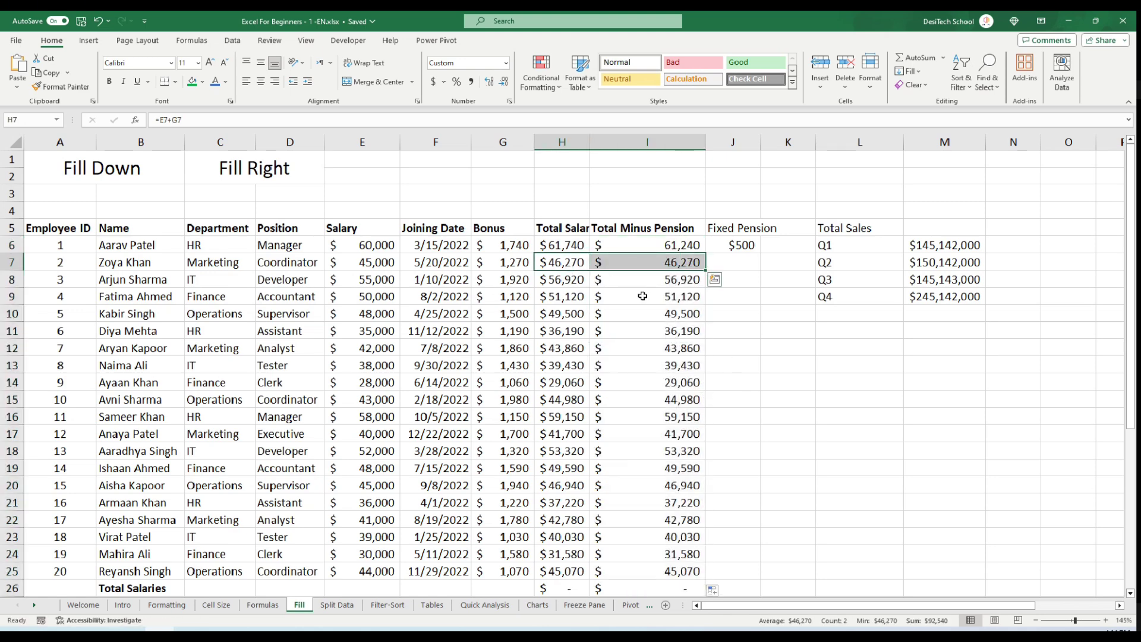
left_click(657, 267)
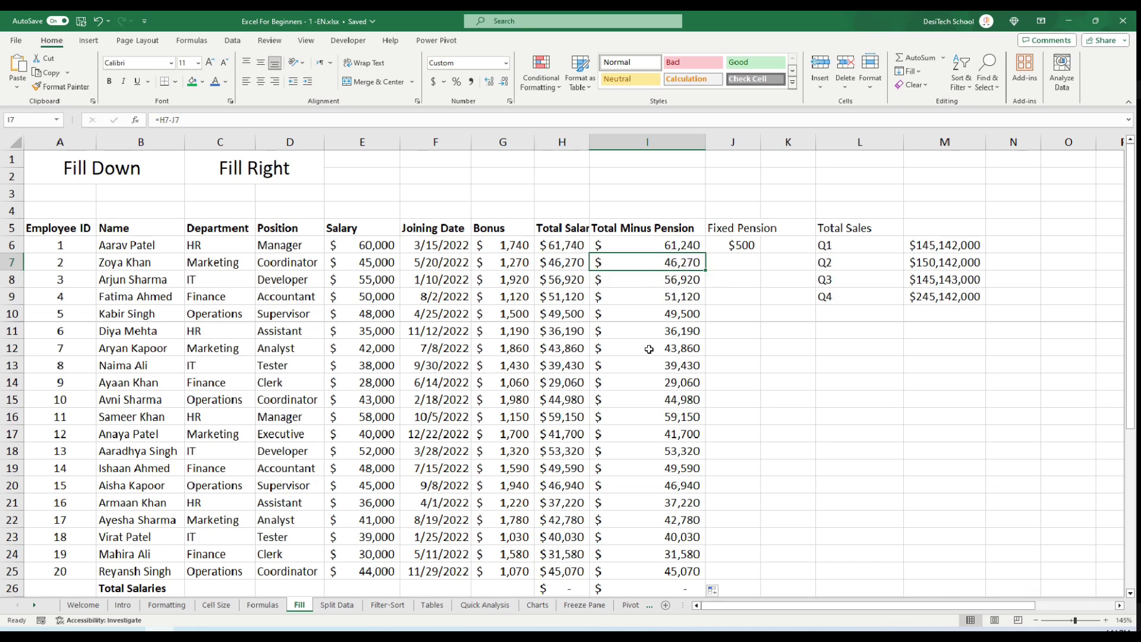
key("F2")
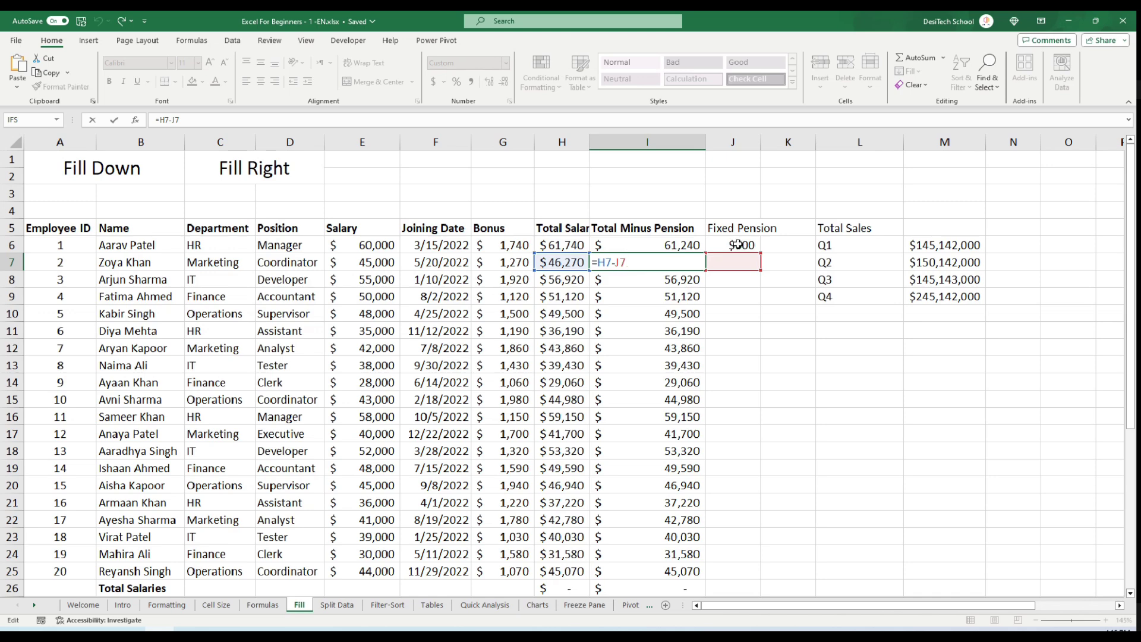
key("ctrl+Return")
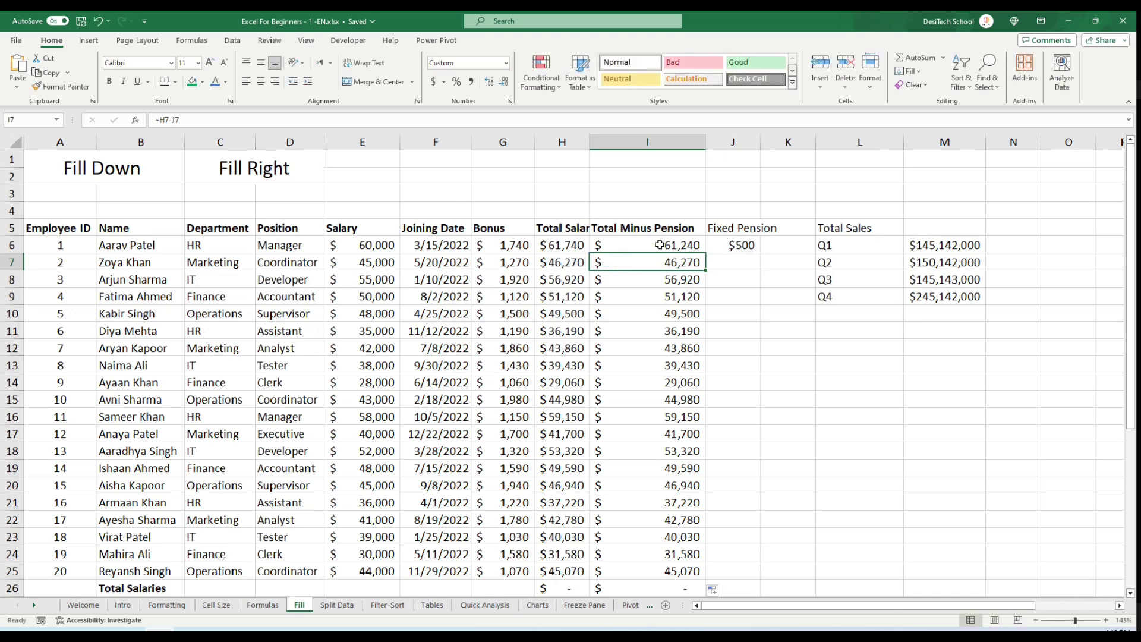
- Make the pension reference in I6 absolute, giving =H6-$J$6, and fill the formula down through row 26
key("Up")
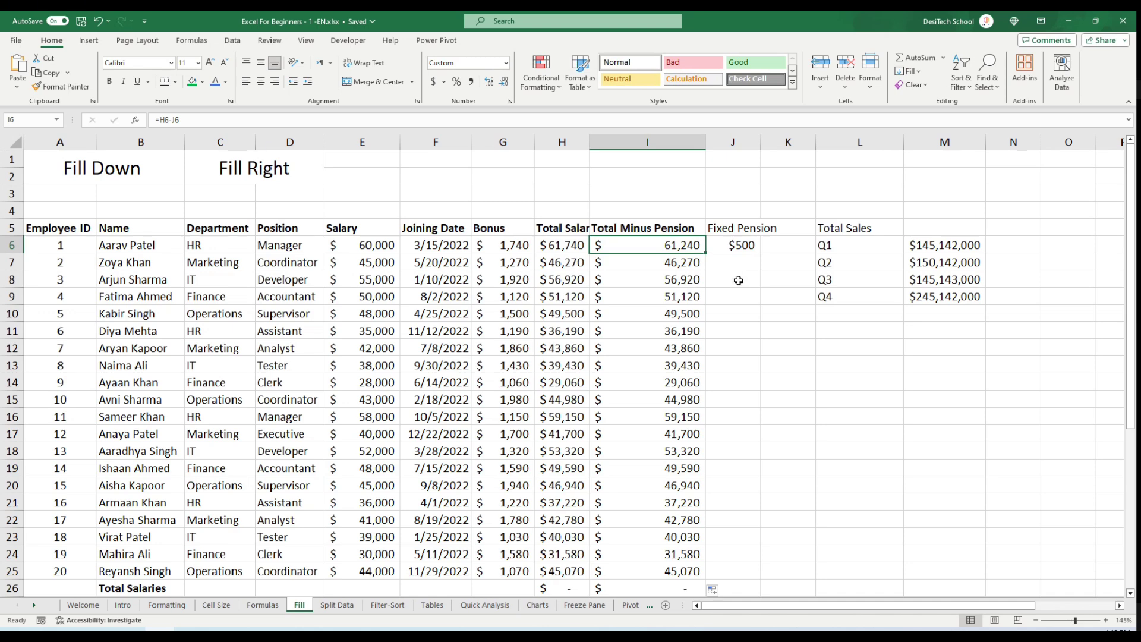
key("F2")
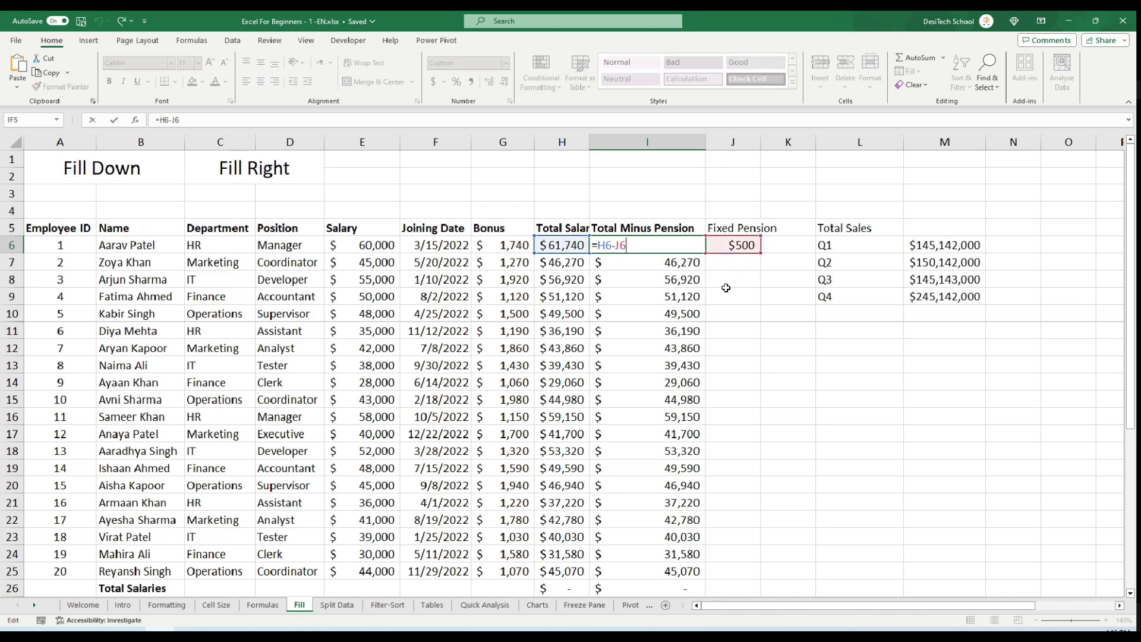
left_click(622, 244)
key("F4")
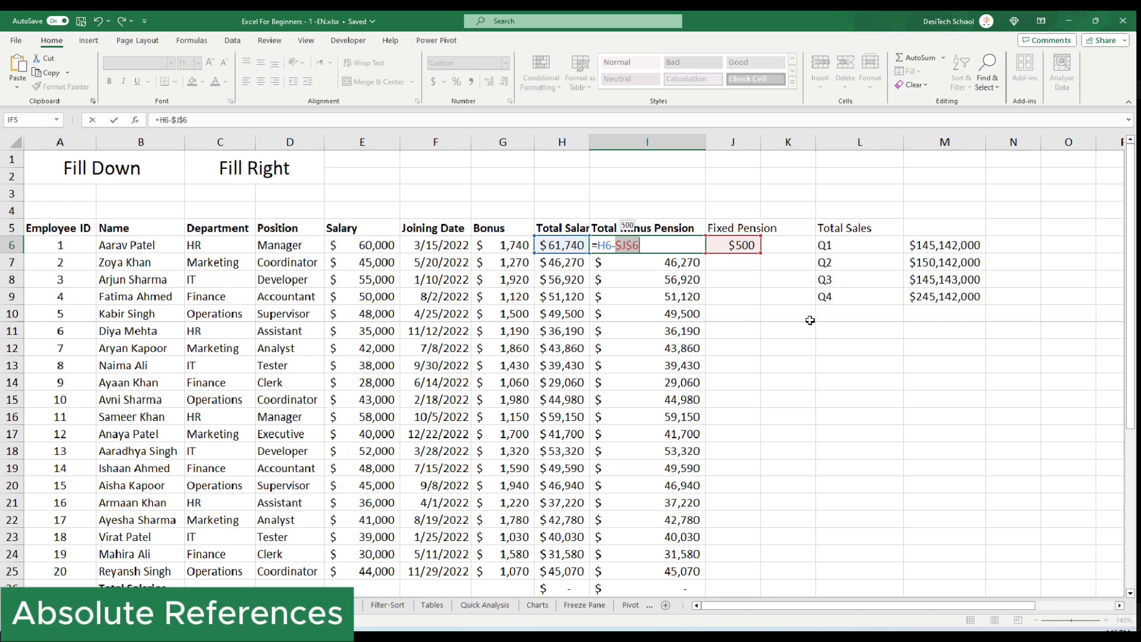
key("ctrl+Return")
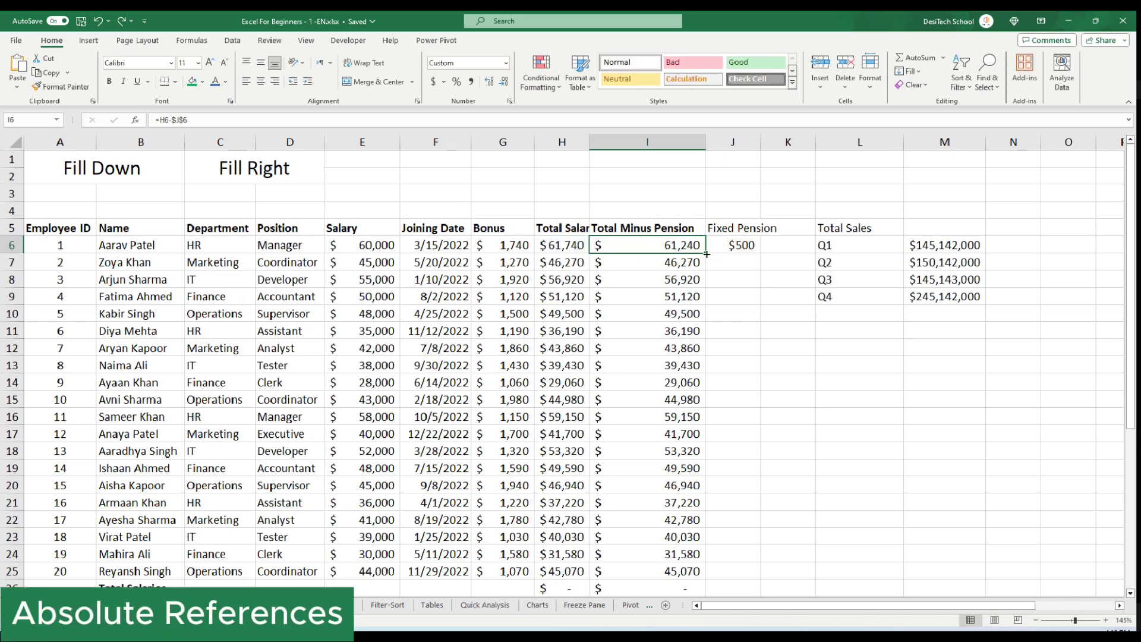
double_click(706, 254)
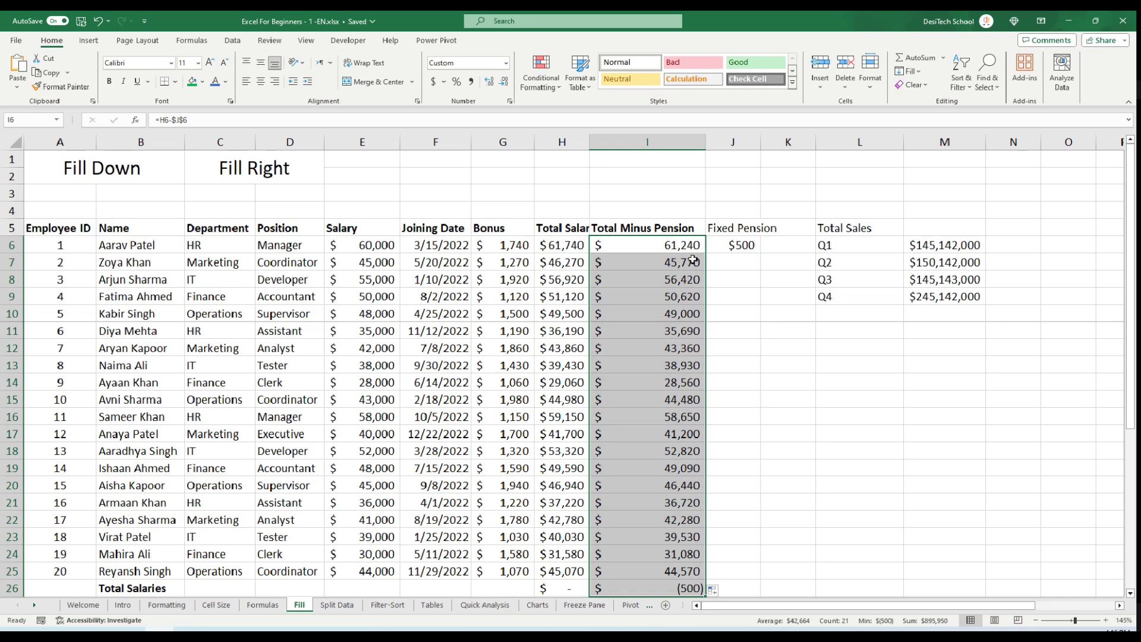
- Examine the filled formula in I7, comparing the relative reference H7 with the absolute reference $J$6
left_click(665, 265)
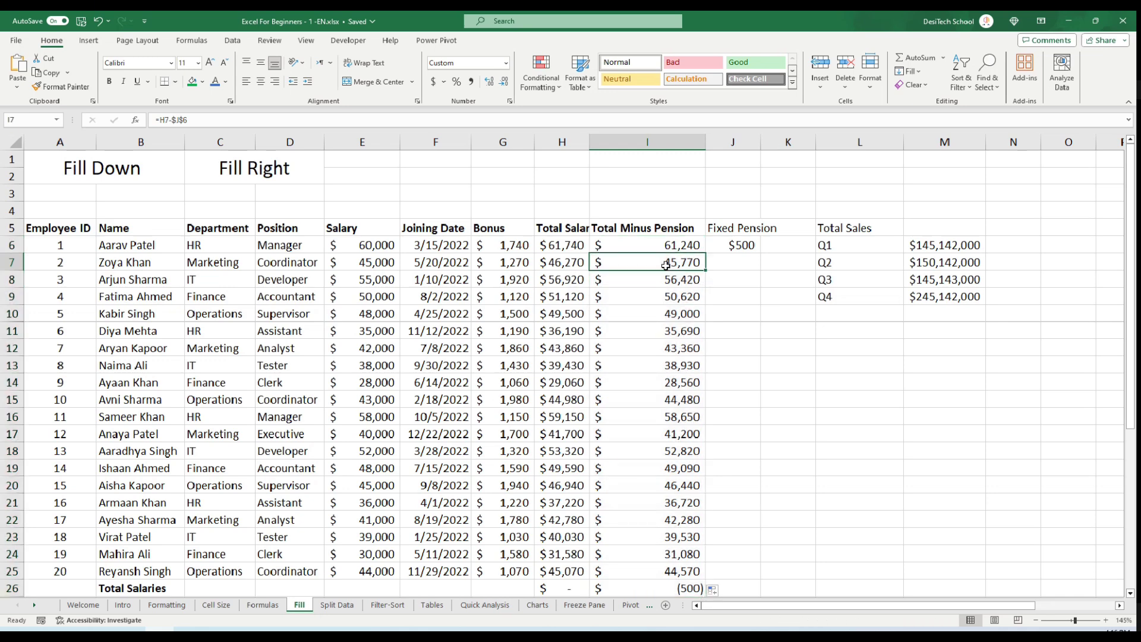
double_click(666, 265)
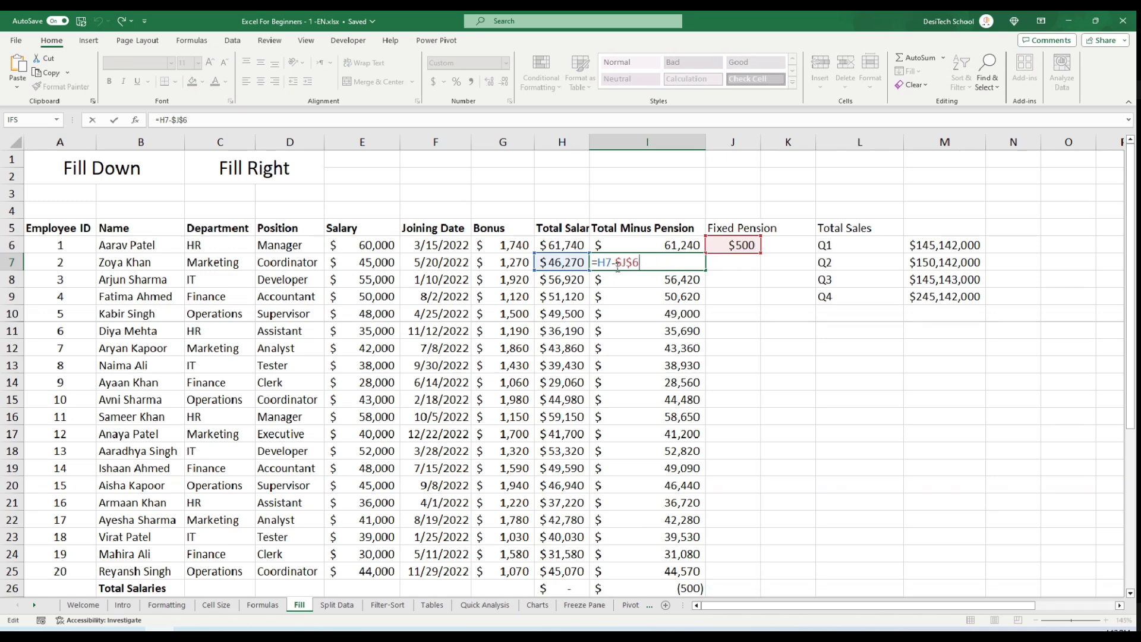
left_click_drag(613, 262, 598, 262)
left_click_drag(616, 262, 641, 262)
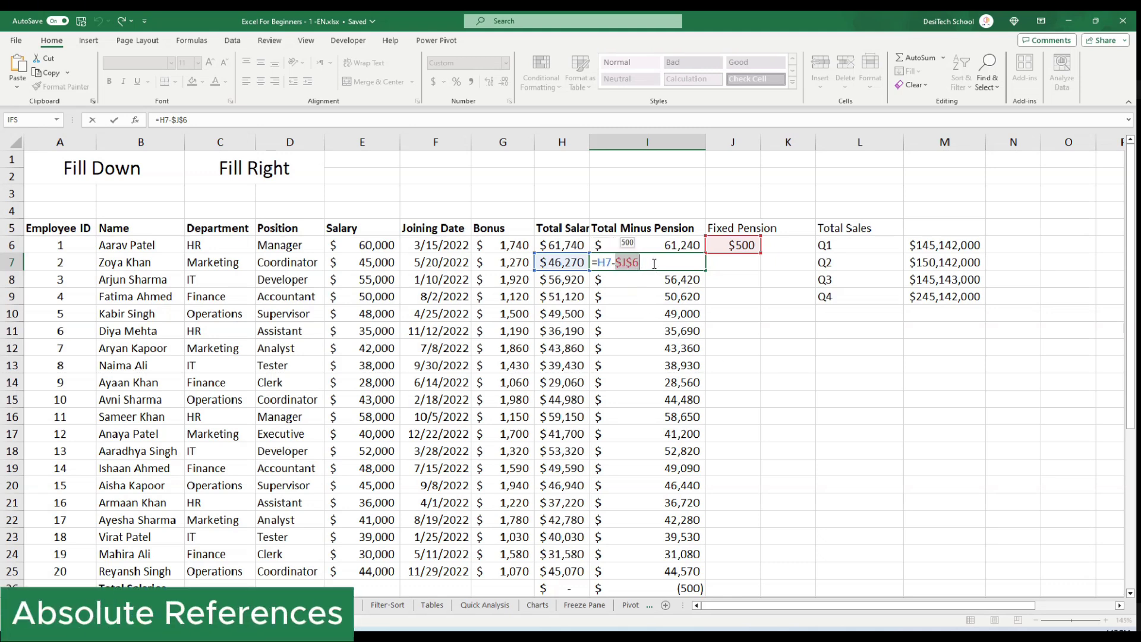
- Cycle the pension reference in I7 through J$6, $J6 and J6, returning it to the fully absolute $J$6
left_click(632, 262)
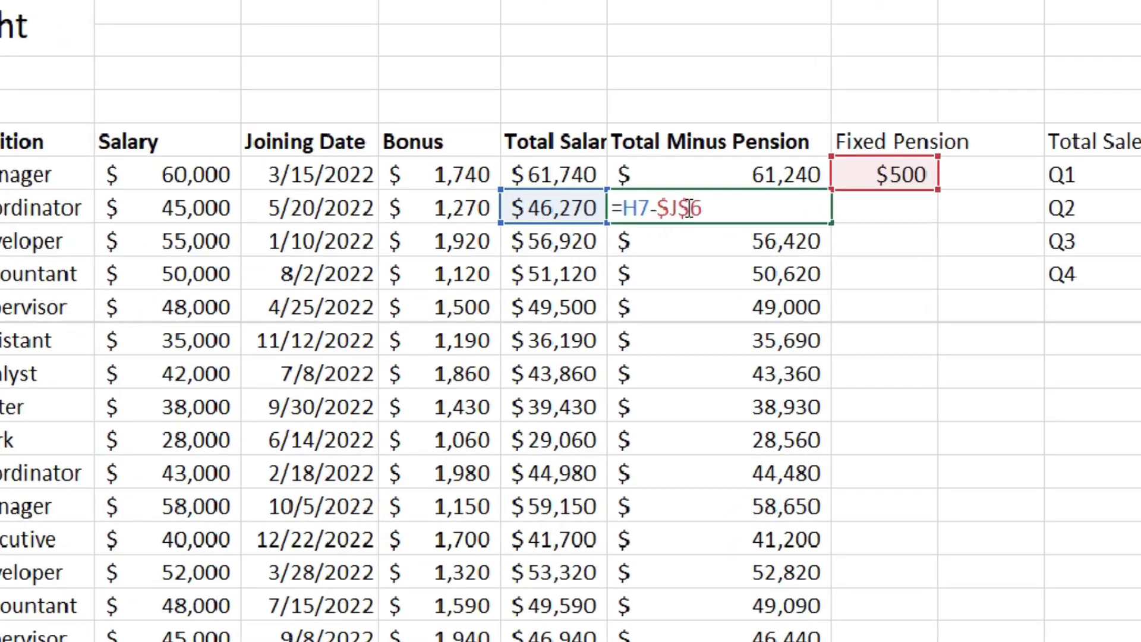
key("F4")
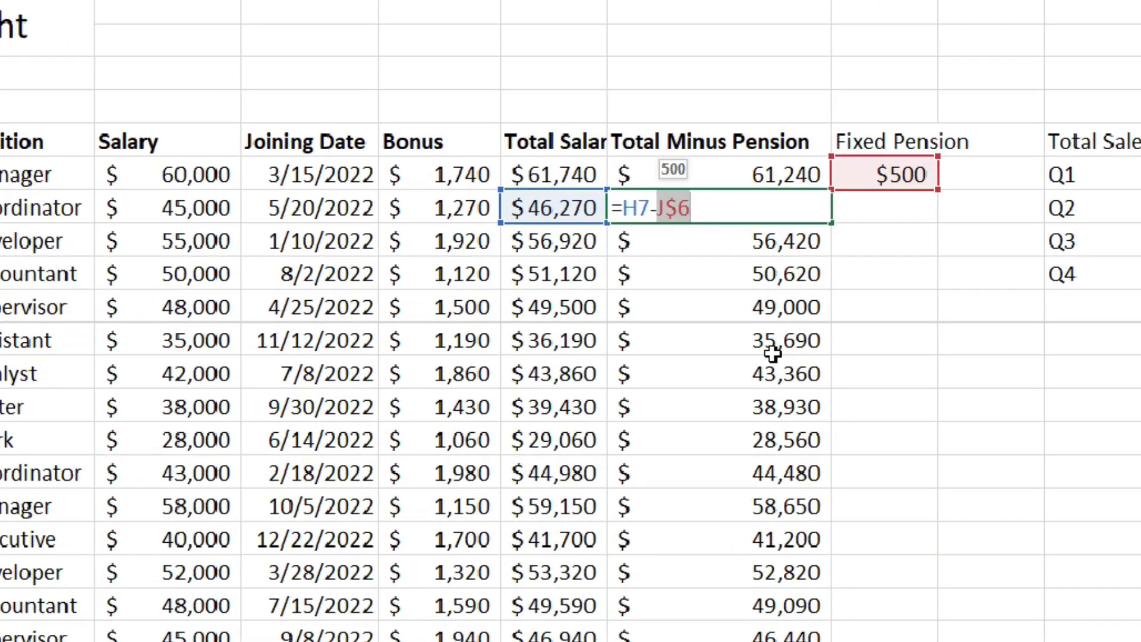
key("F4")
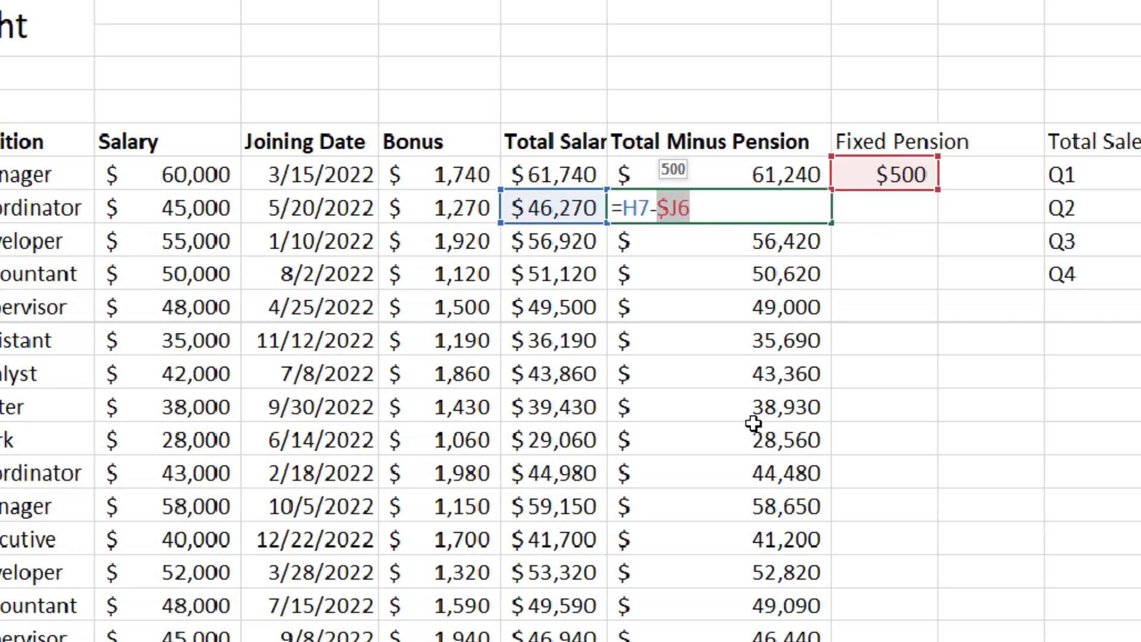
key("F4")
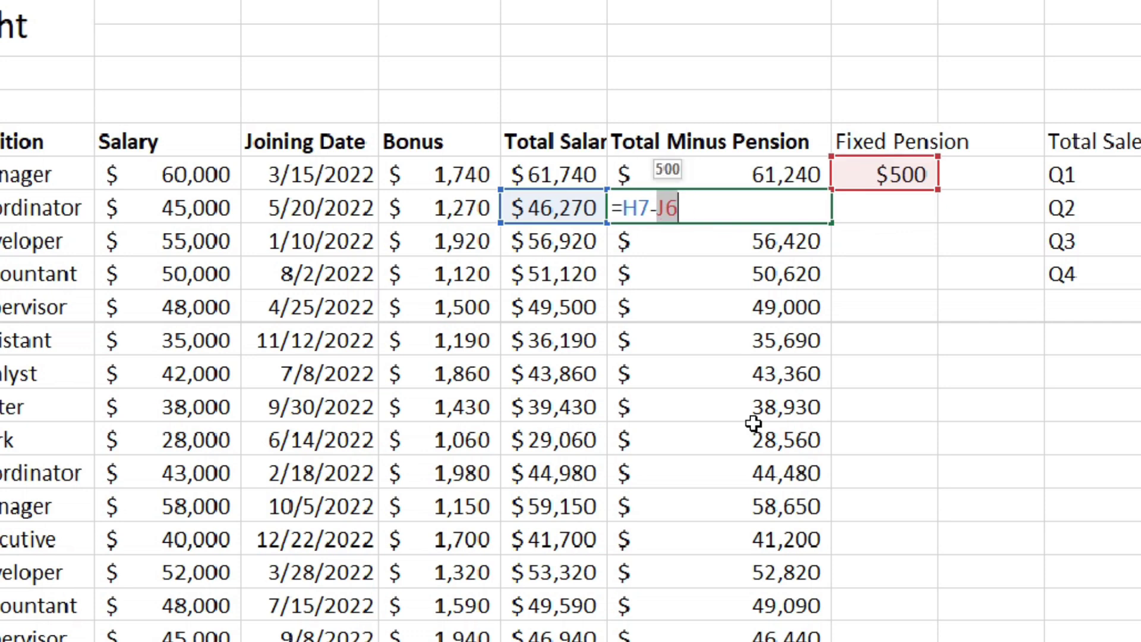
key("F4")
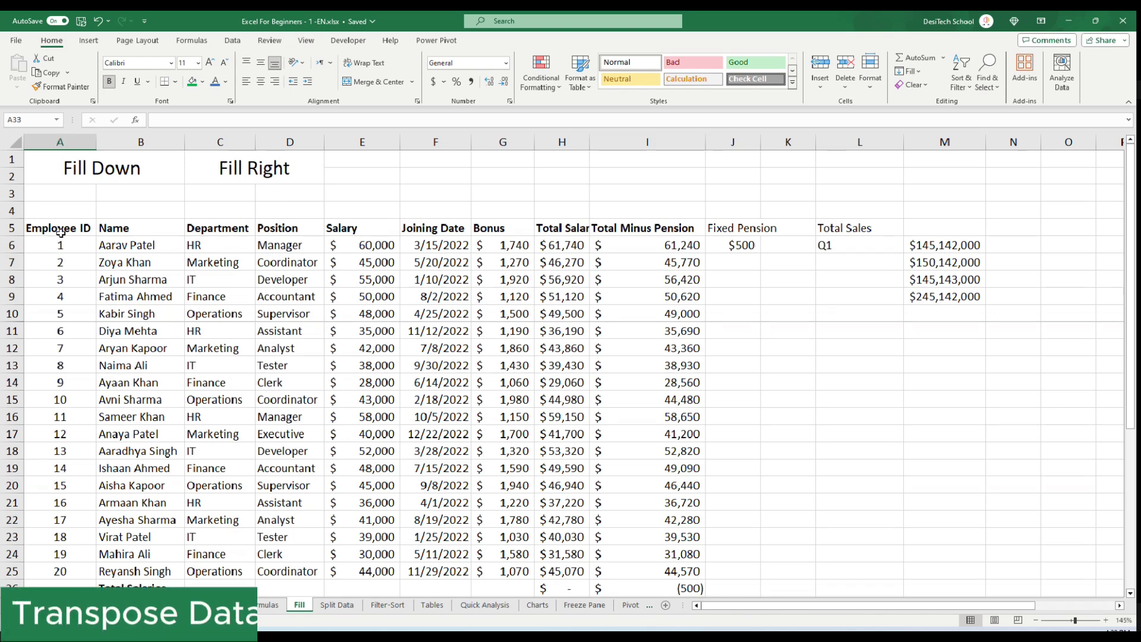
- Copy the employee table A5:I25, including its header row
left_click_drag(61, 232, 617, 571)
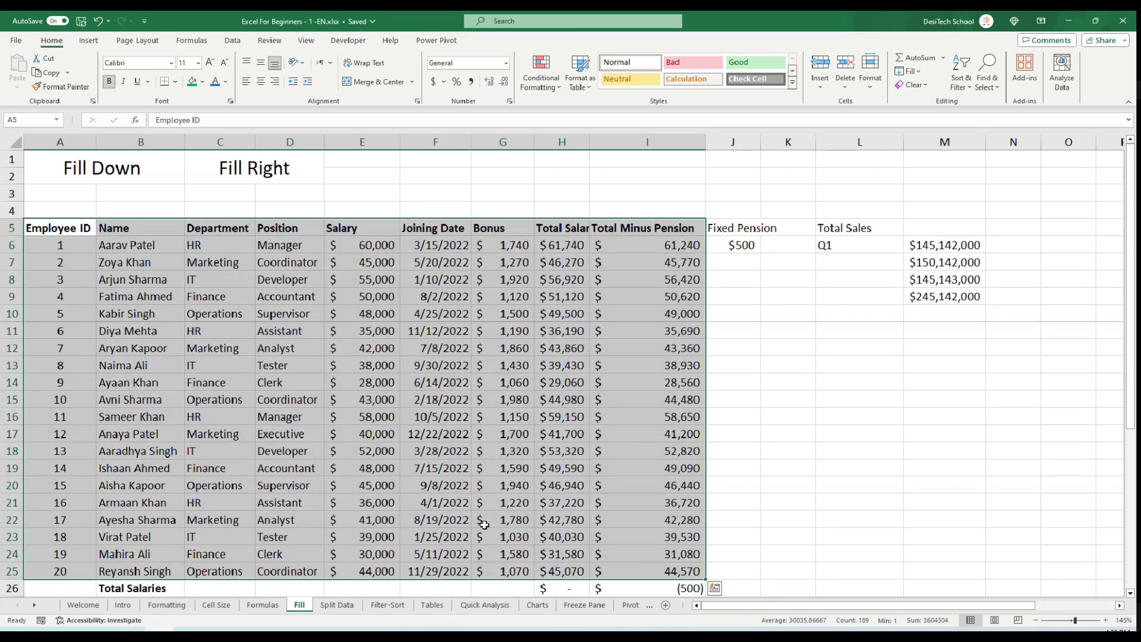
key("ctrl+q")
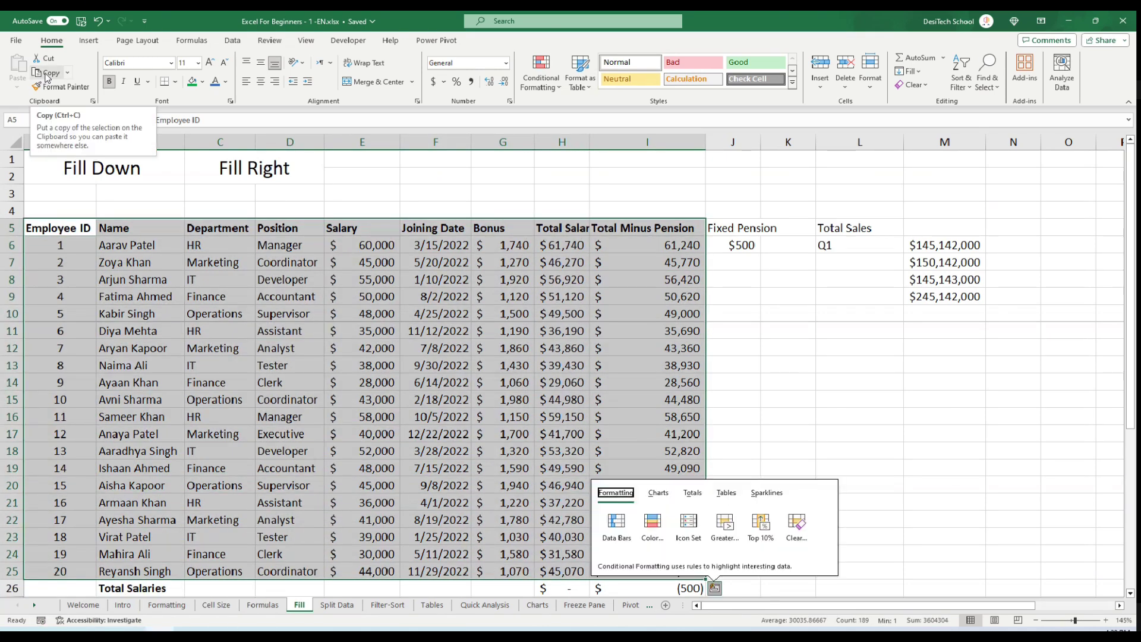
left_click(46, 73)
- Paste the copied table at A33 below the Transpose Data heading, using Paste Special with the Transpose option
scroll(231, 428, "down", 3)
scroll(231, 428, "down", 2)
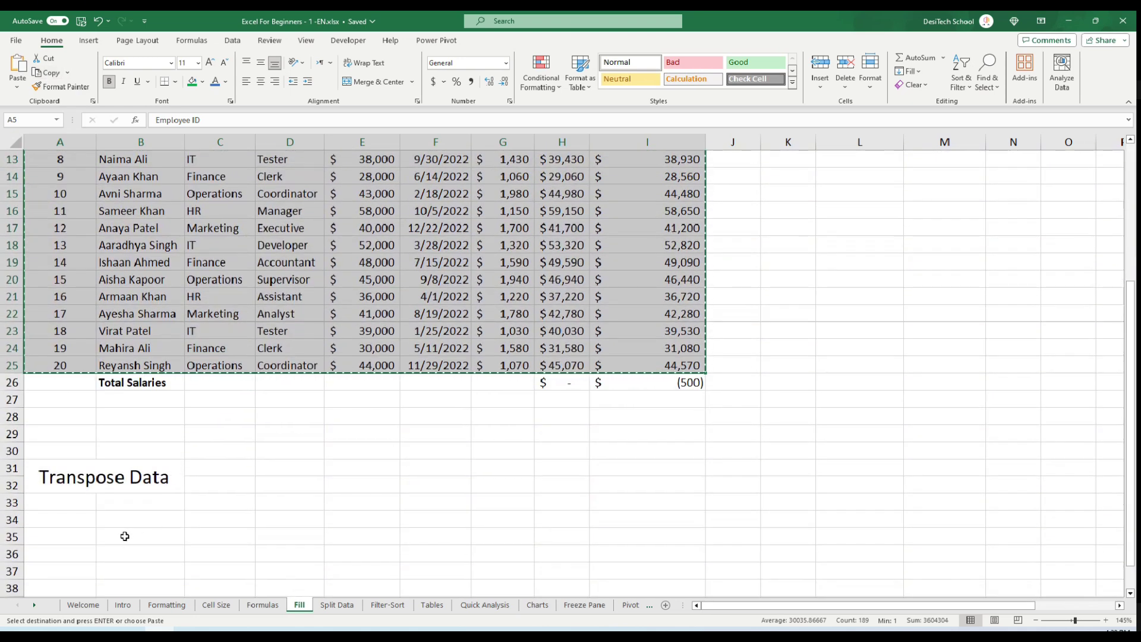
right_click(64, 495)
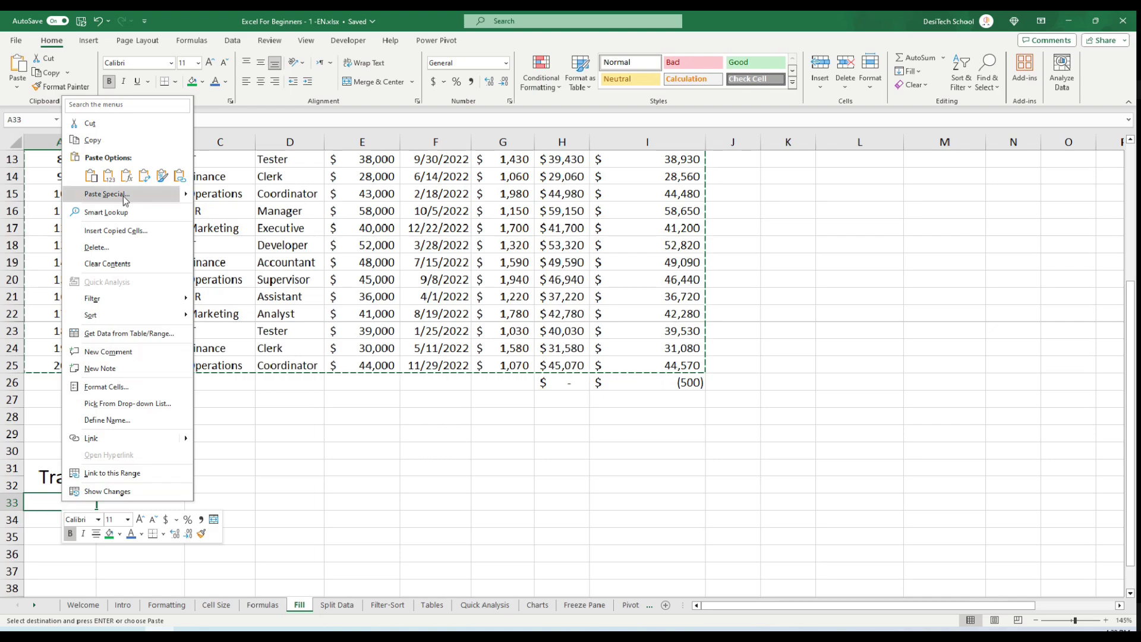
left_click(110, 194)
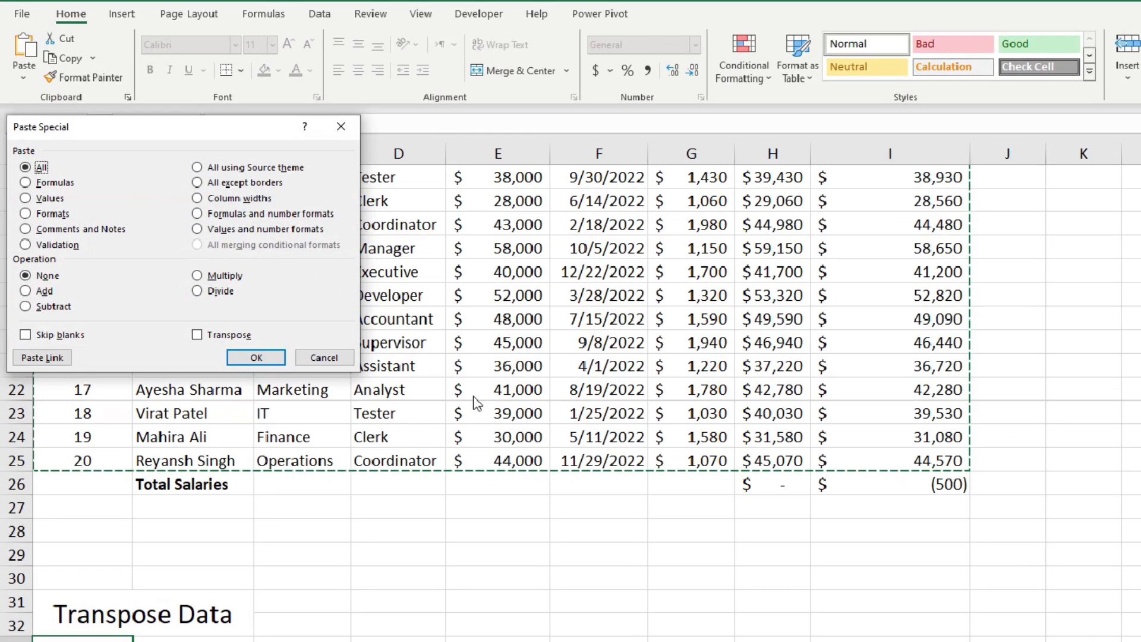
left_click_drag(127, 127, 456, 337)
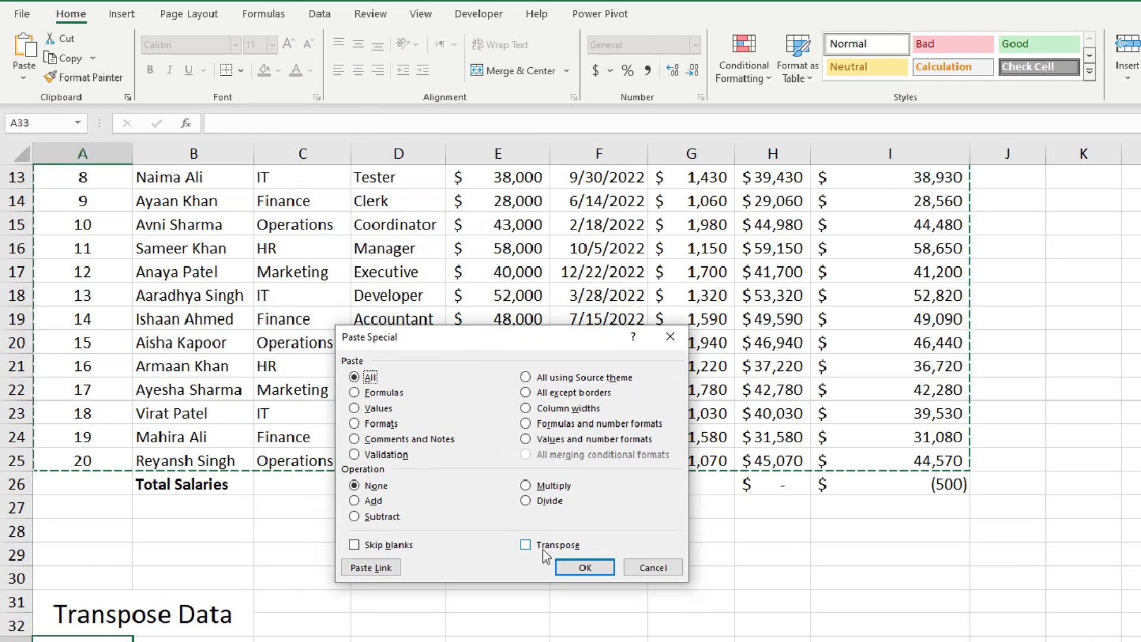
left_click(526, 545)
left_click(584, 568)
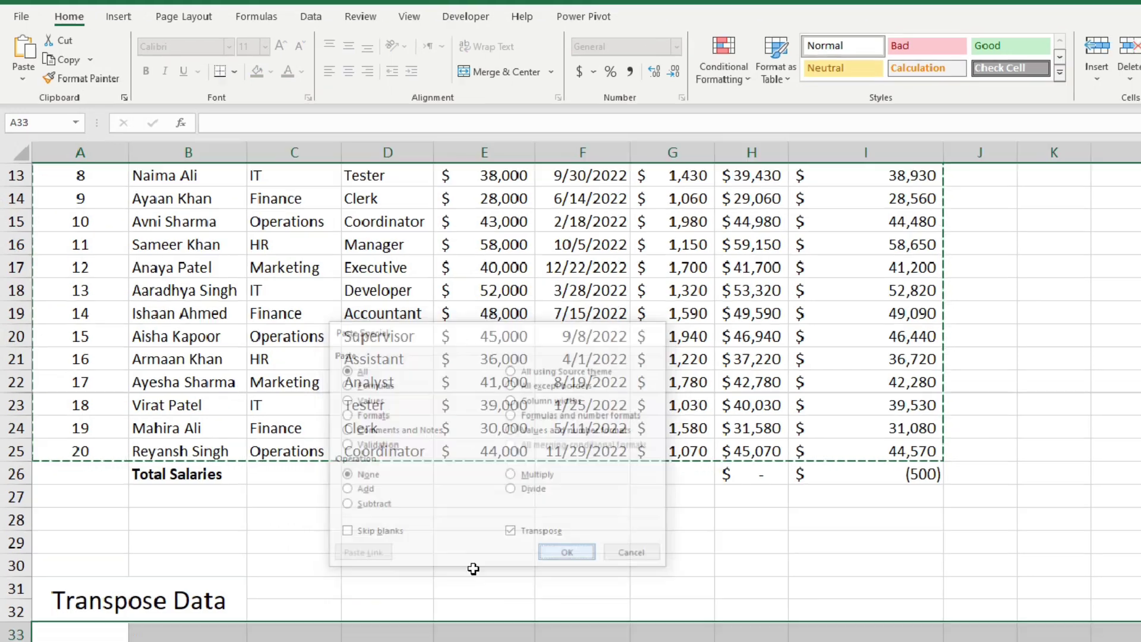
- Compare the transposed block's row labels with the original table's column headers, and end copy mode
scroll(312, 473, "down", 4)
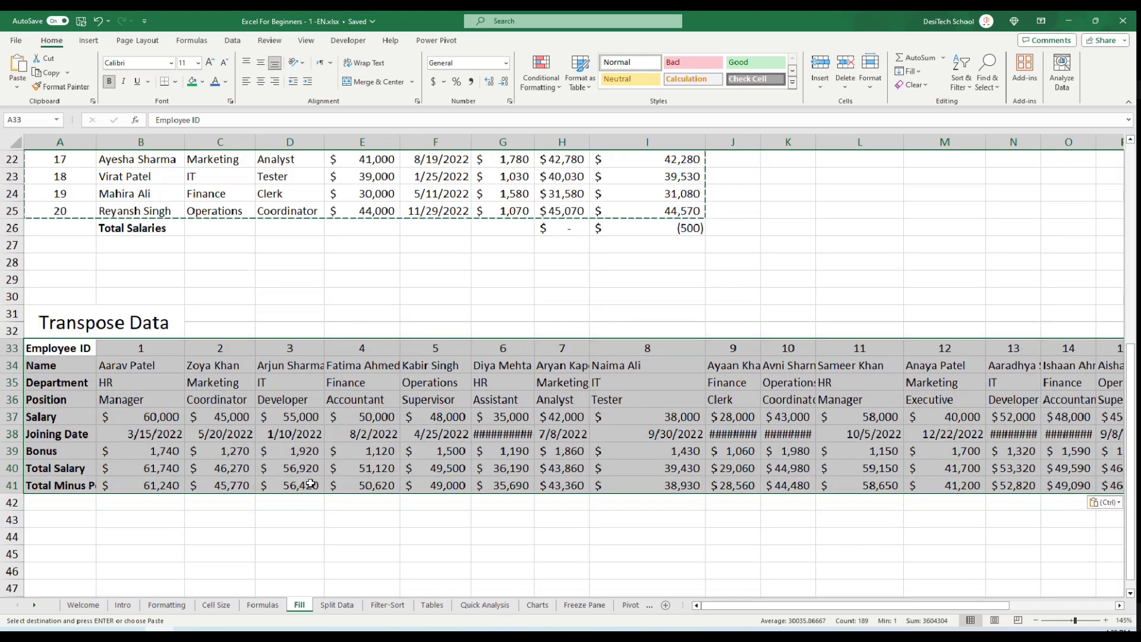
scroll(265, 464, "up", 7)
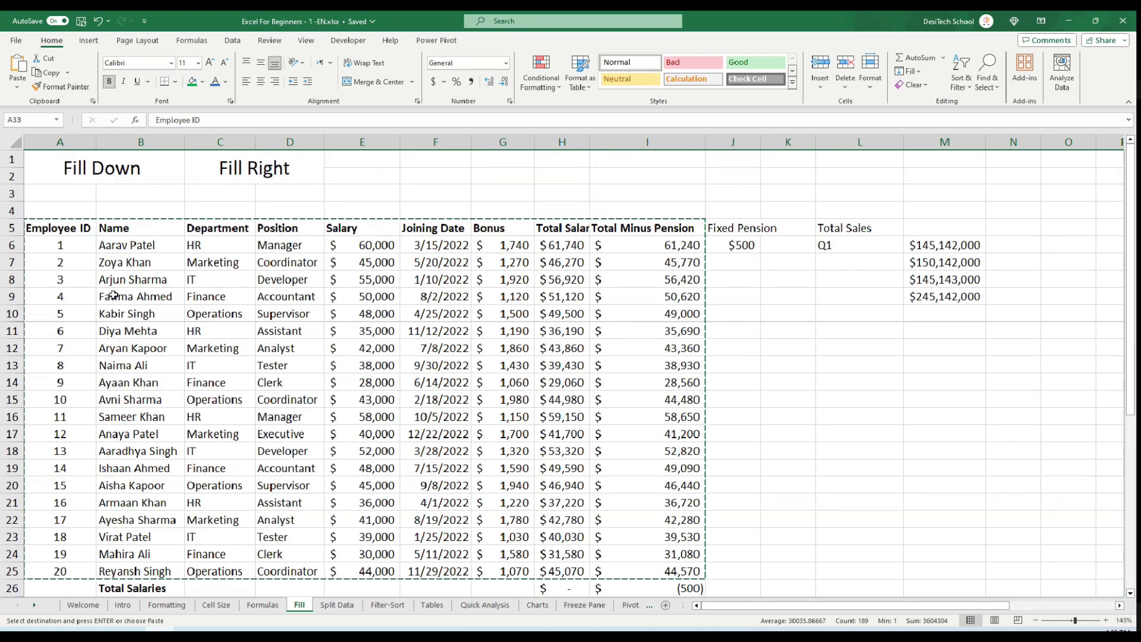
scroll(169, 428, "down", 5)
scroll(76, 241, "up", 5)
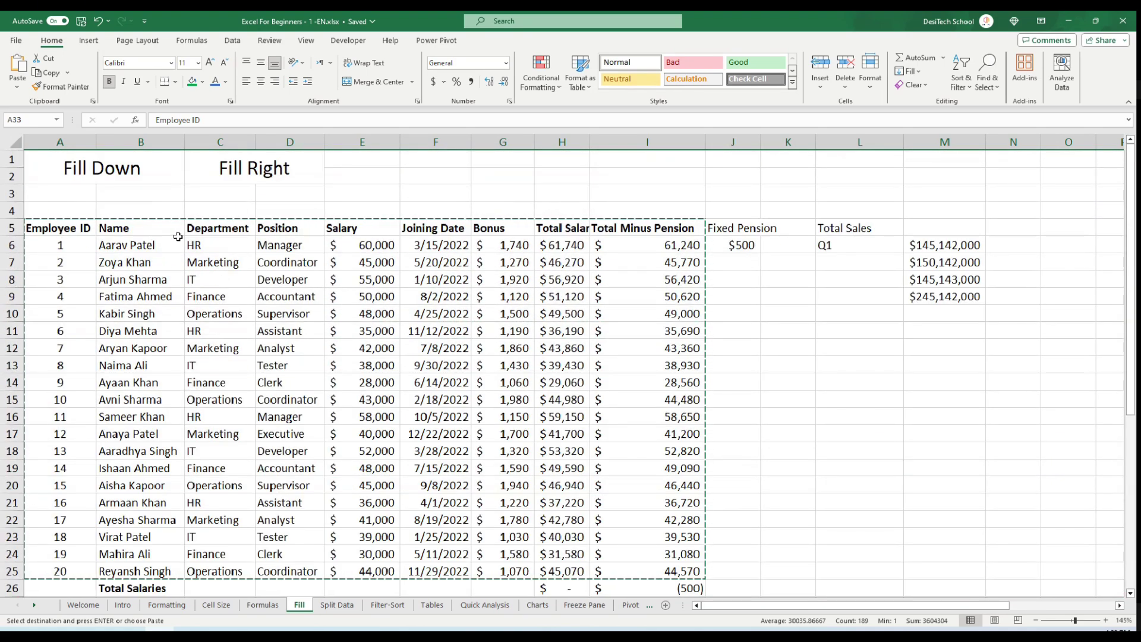
scroll(215, 424, "down", 7)
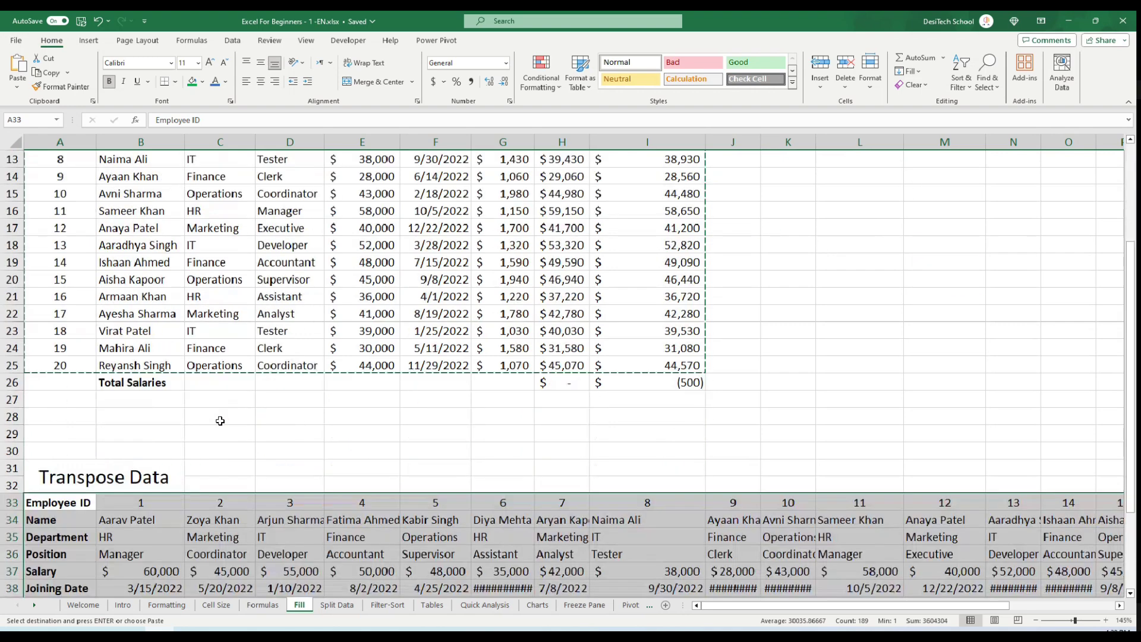
left_click_drag(64, 352, 65, 487)
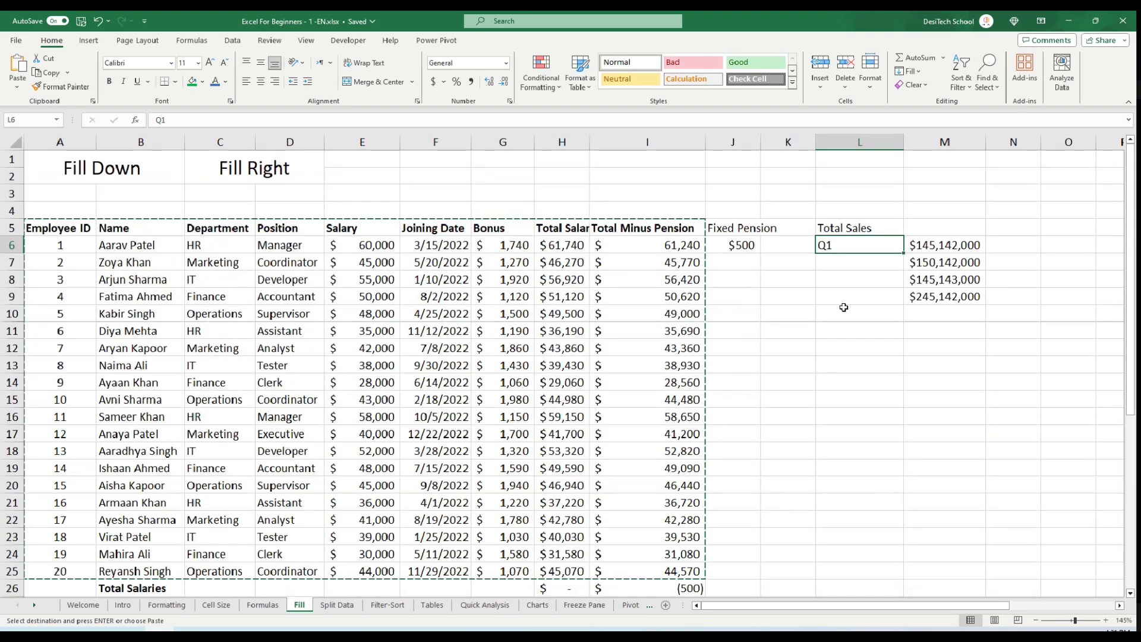
key("Escape")
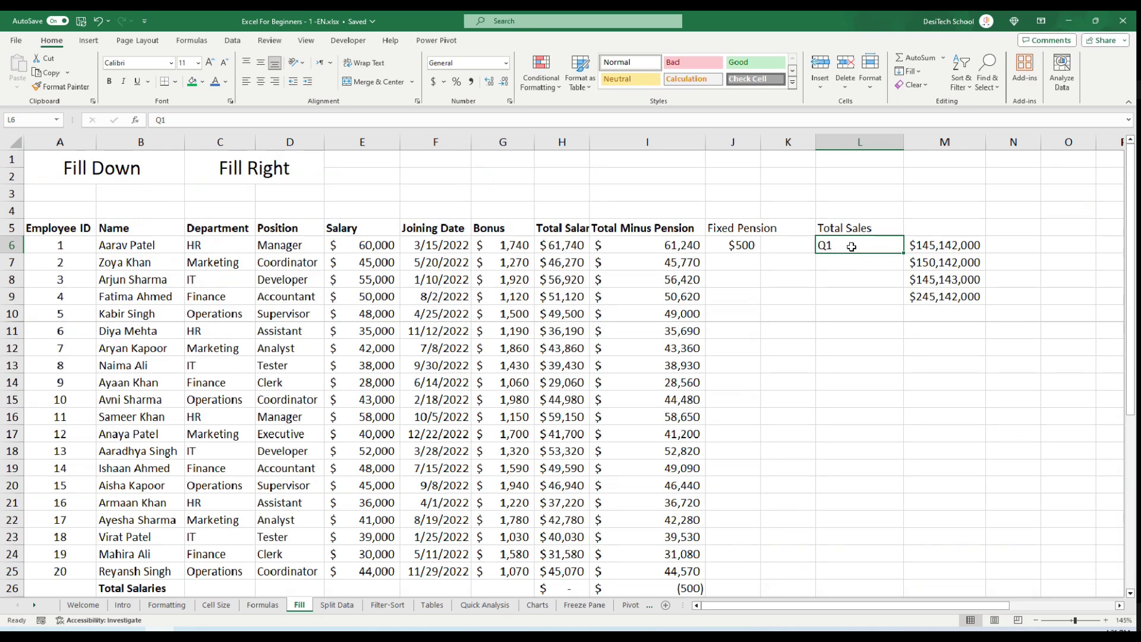
- Fill the Q1 label in L6 down through L9 to label the four quarters beside the Total Sales figures
left_click(854, 264)
left_click(841, 284)
left_click(846, 298)
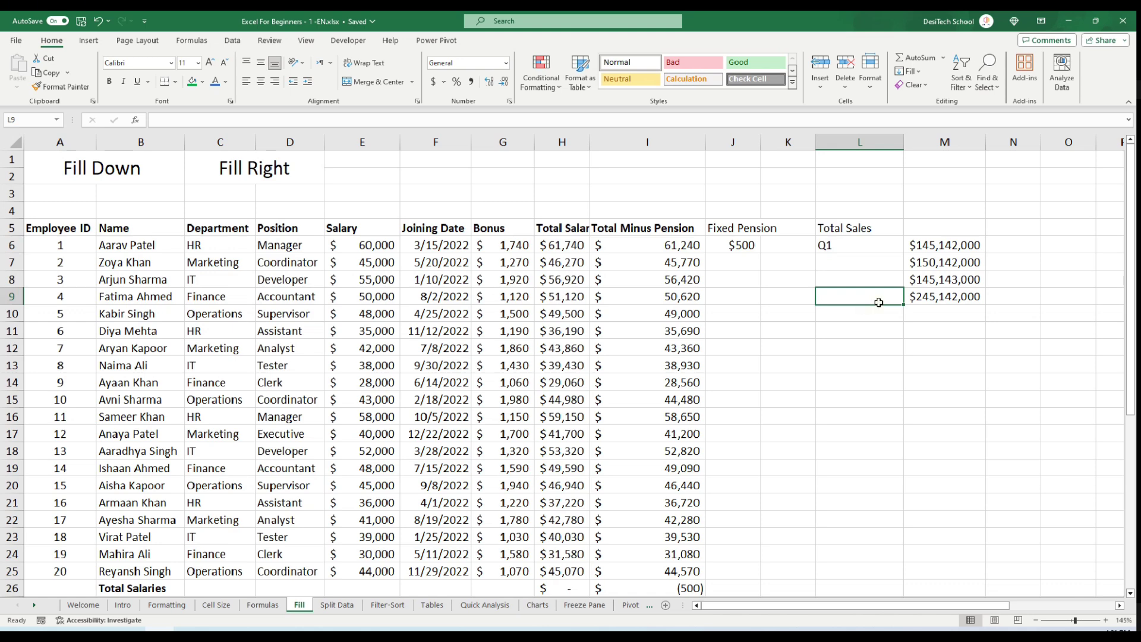
left_click(880, 246)
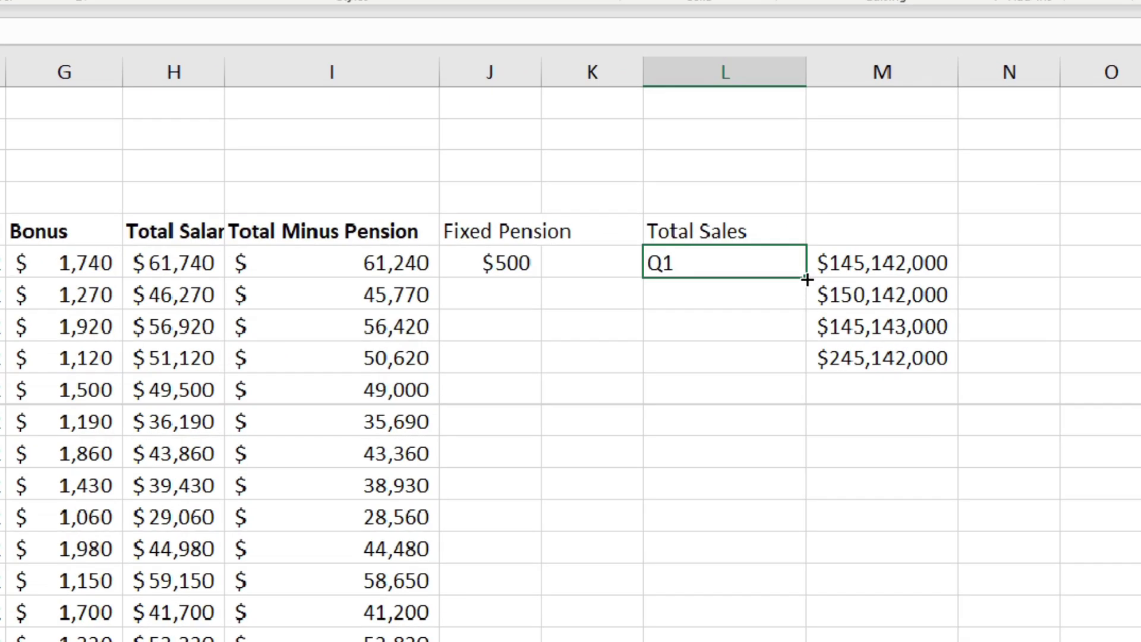
left_click_drag(807, 279, 803, 365)
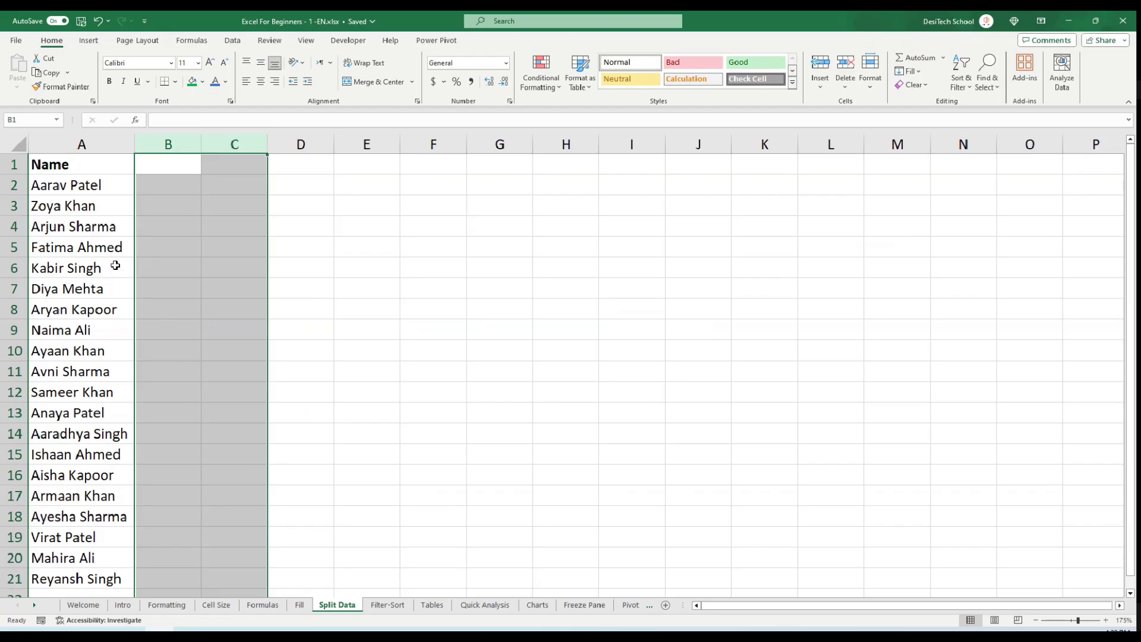
- On the Split Data sheet, enter the headers First in B1 and Last in C1
left_click(89, 183)
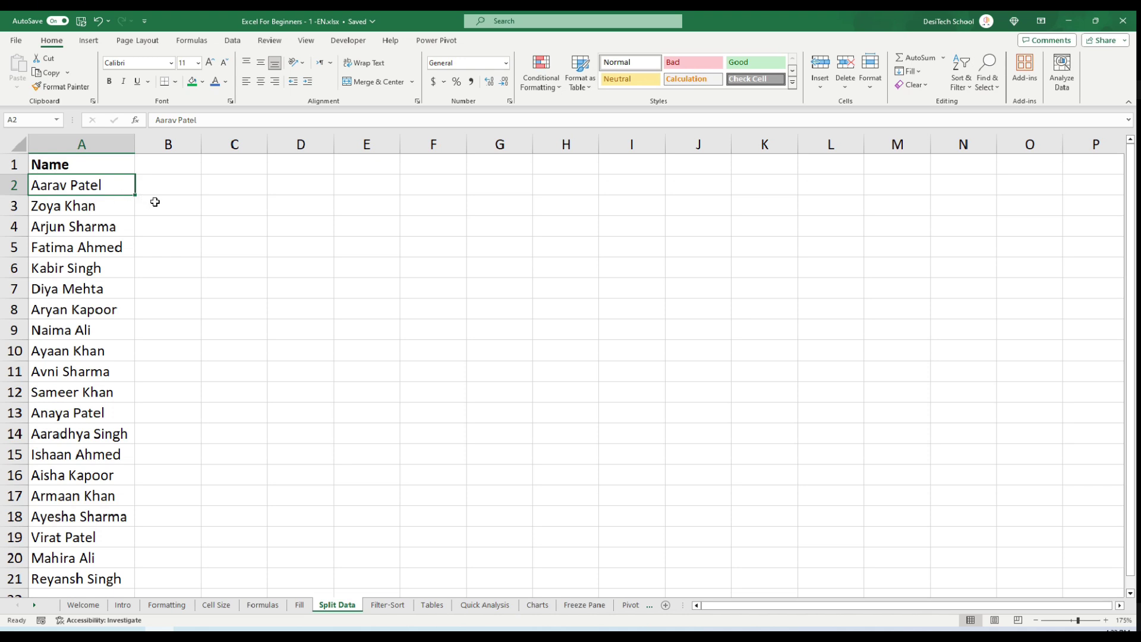
left_click(177, 165)
type("First")
key("Tab")
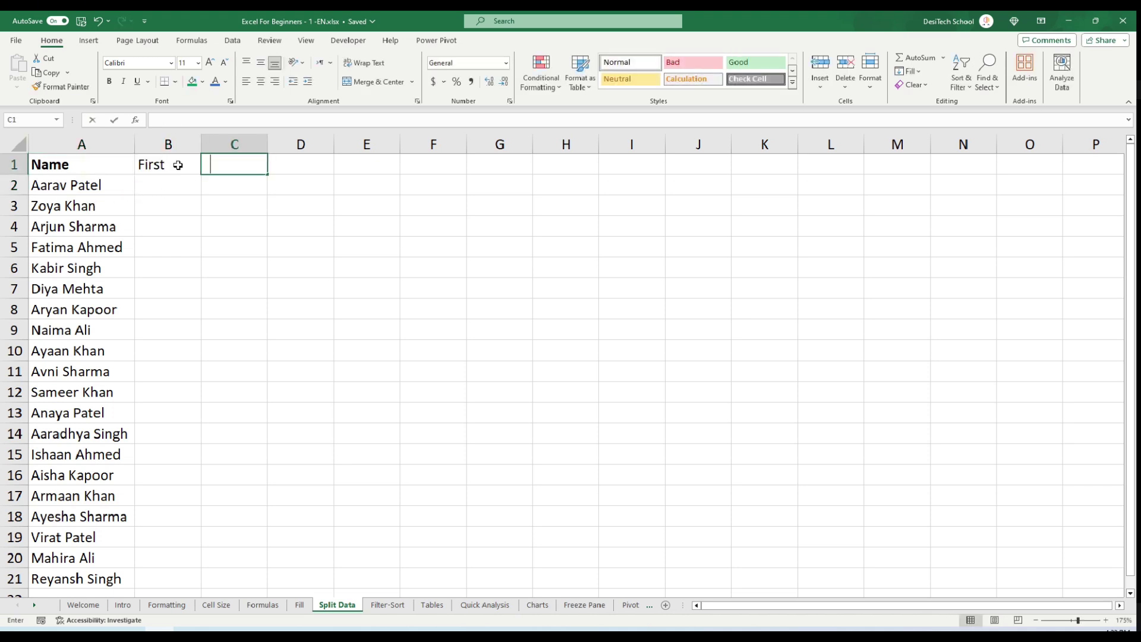
type("Last")
key("Return")
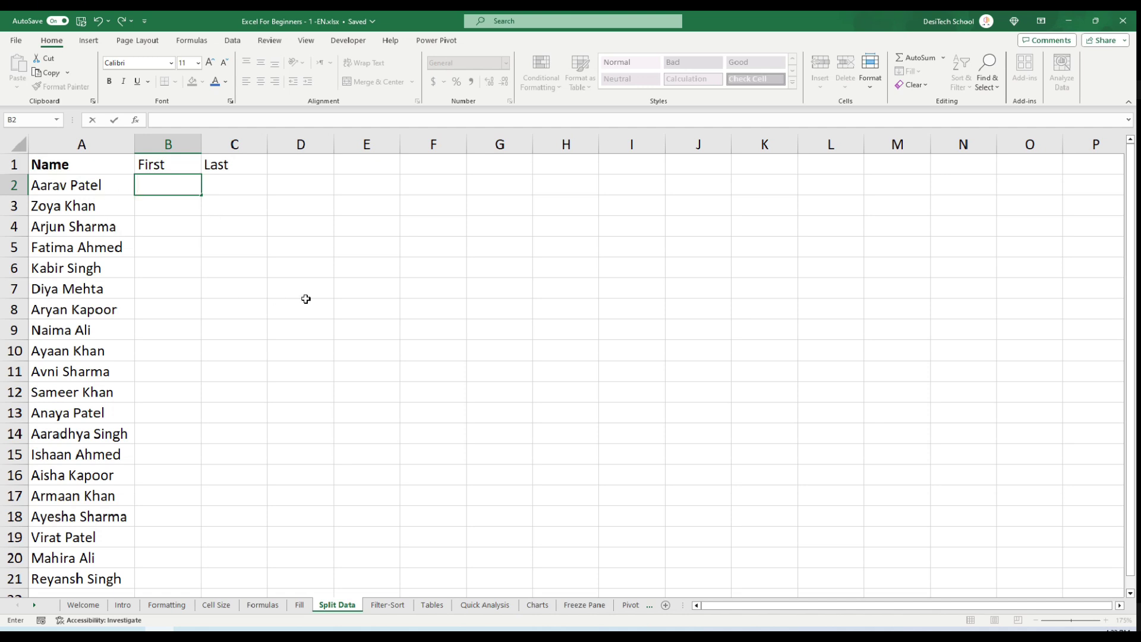
- Enter the first employee's first name in B2 and last name in C2 as the splitting pattern
type("Aarav")
key("Tab")
type("Patel")
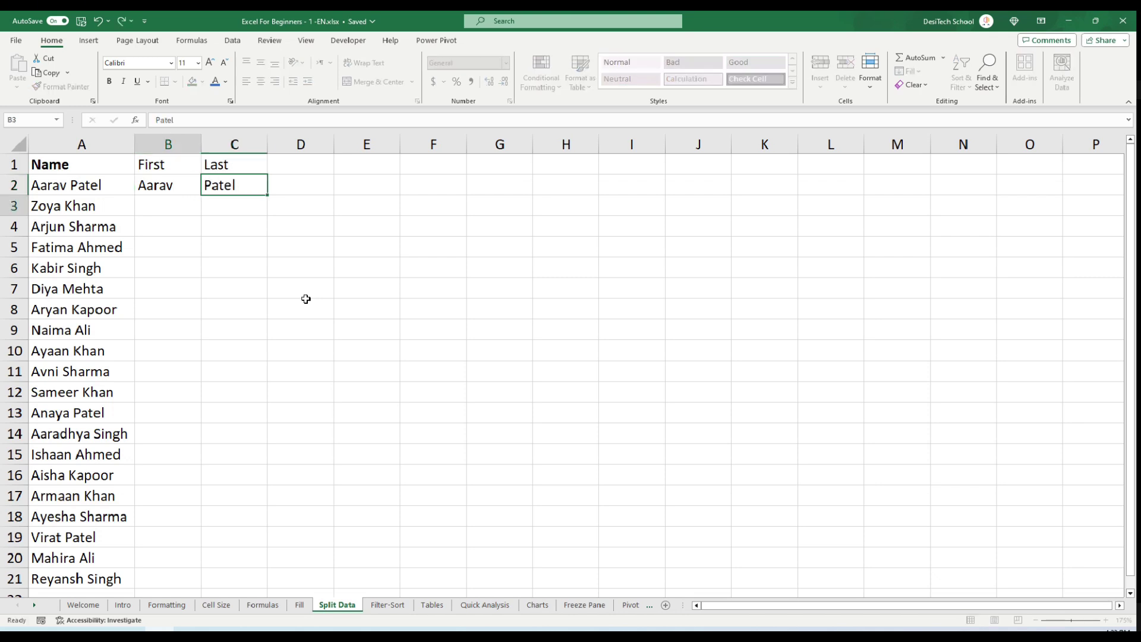
key("Return")
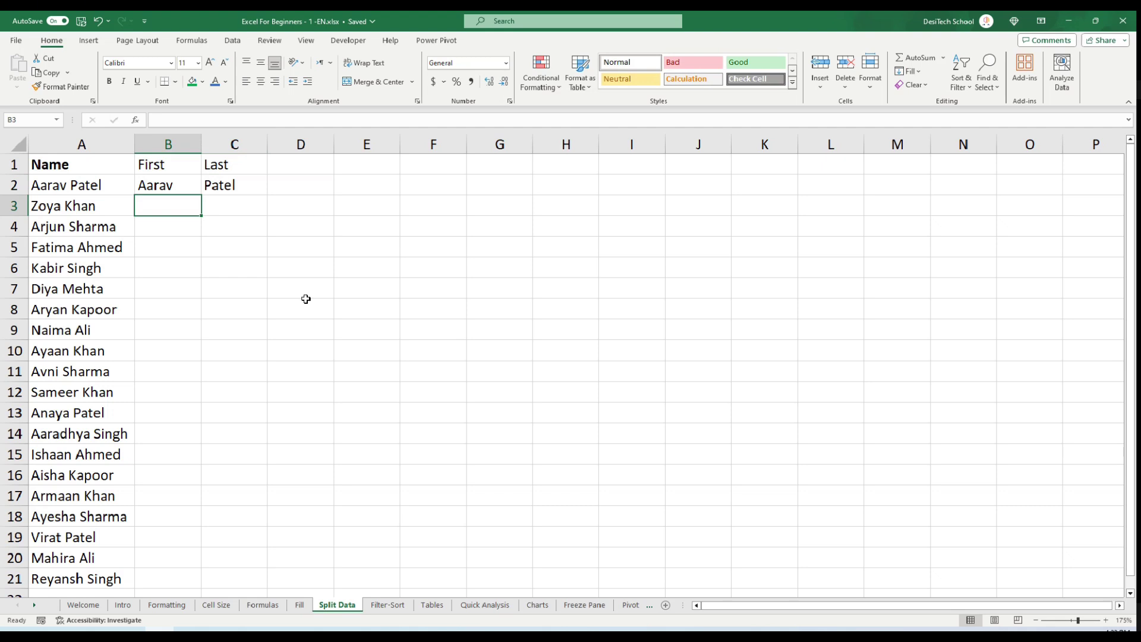
- Flash Fill the remaining first names from B3 and last names from C3 through row 21
key("ctrl+e")
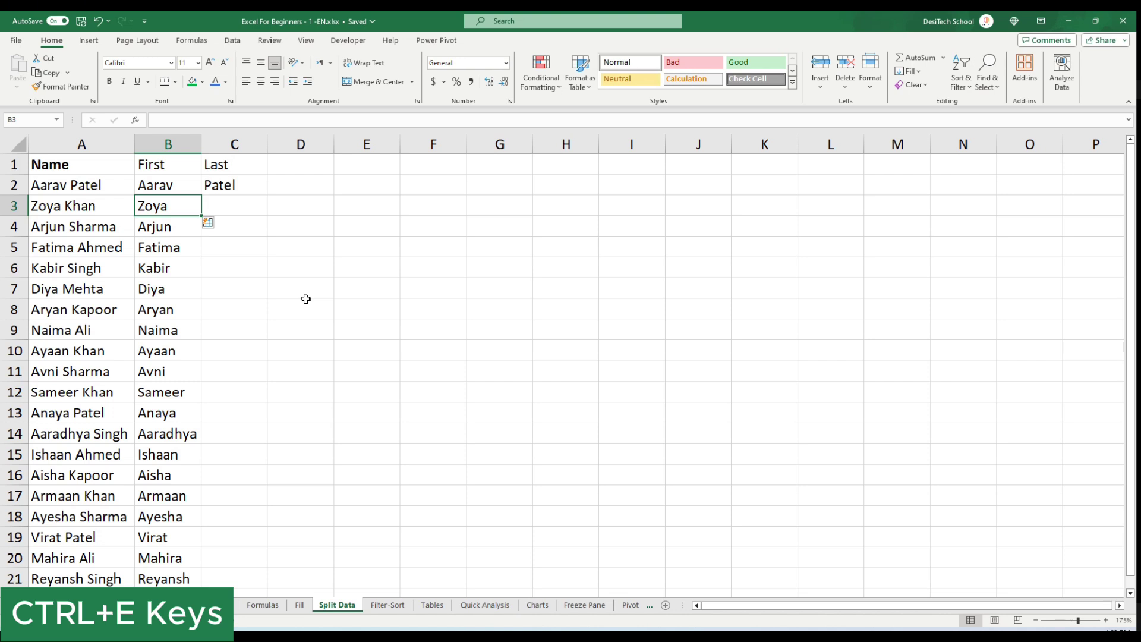
key("Right")
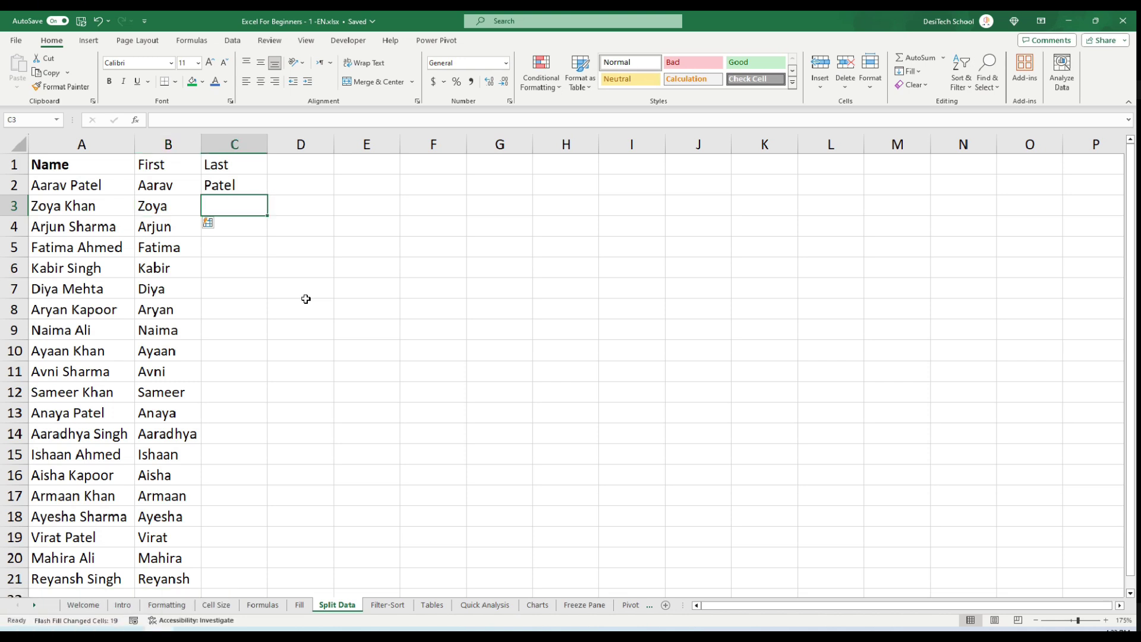
key("ctrl+e")
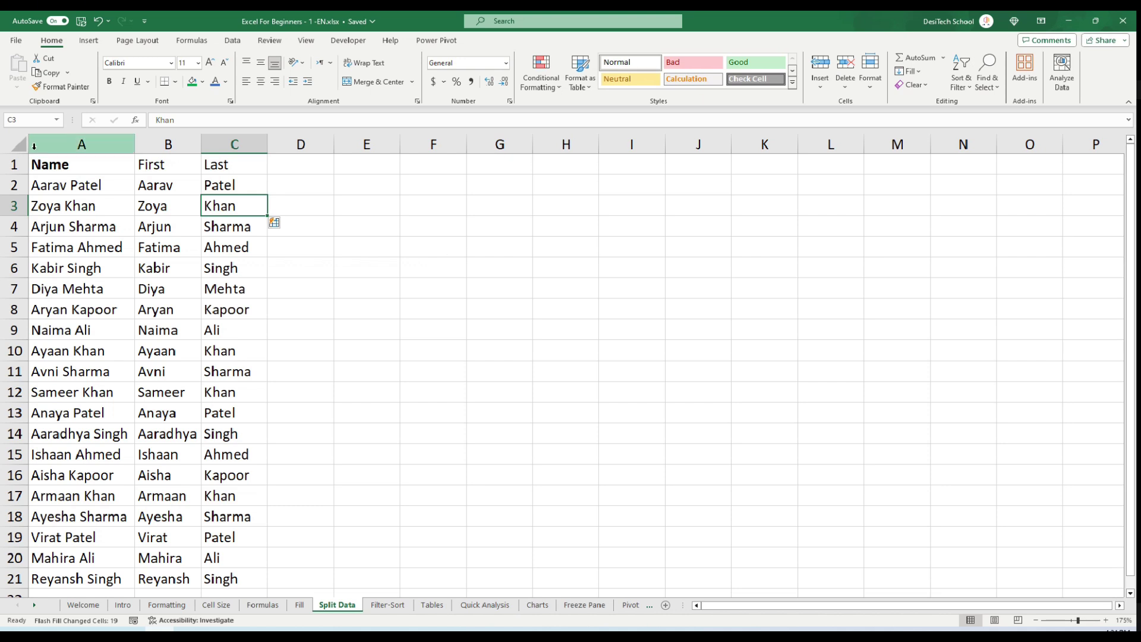
- Start Text to Columns on the full names in A2:A21, keeping the data type Delimited
left_click(49, 190)
key("ctrl+shift+Down")
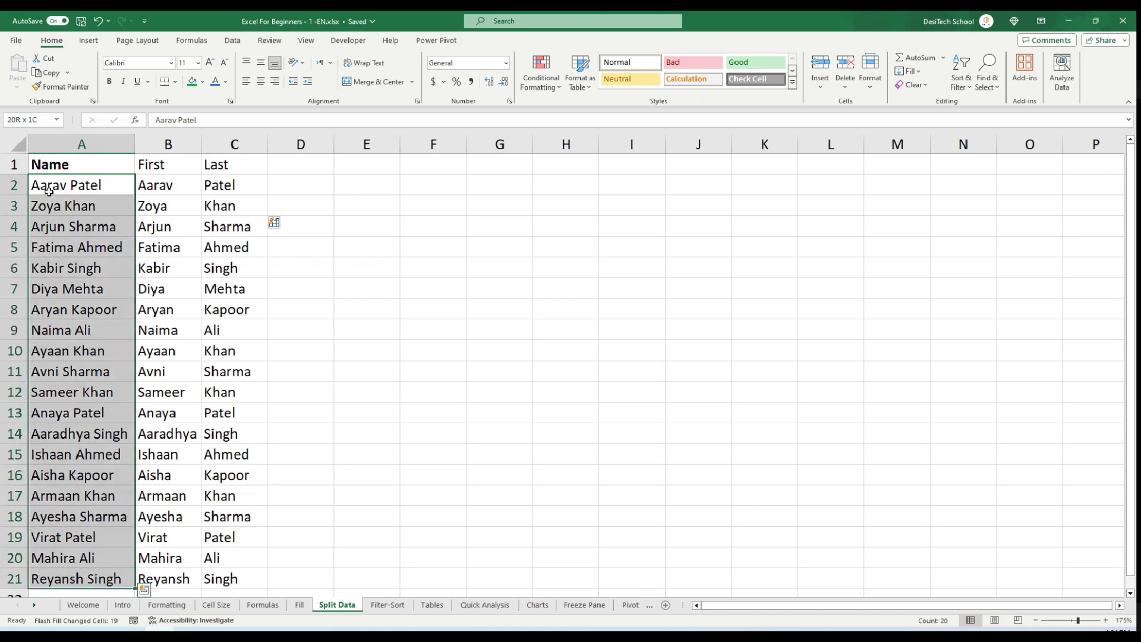
left_click(227, 41)
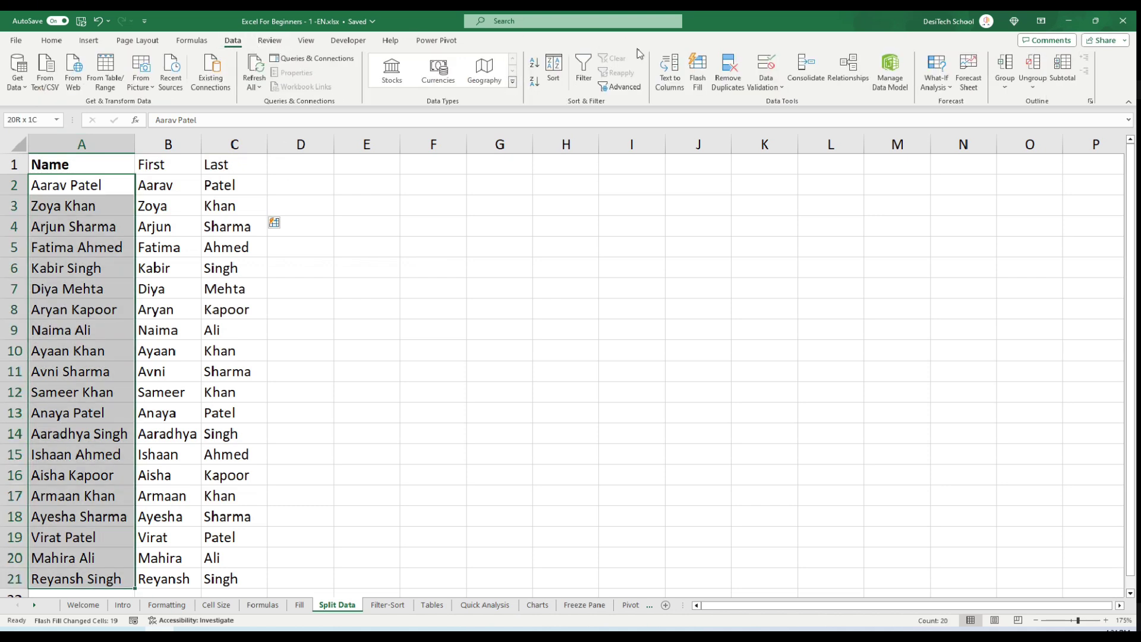
left_click(670, 78)
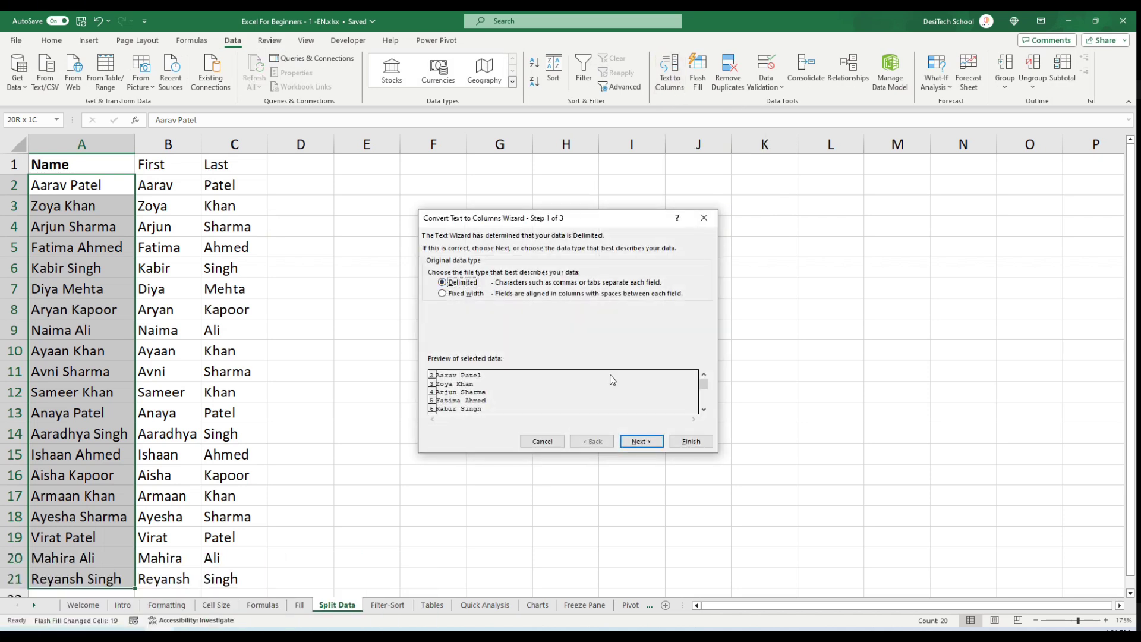
left_click(643, 446)
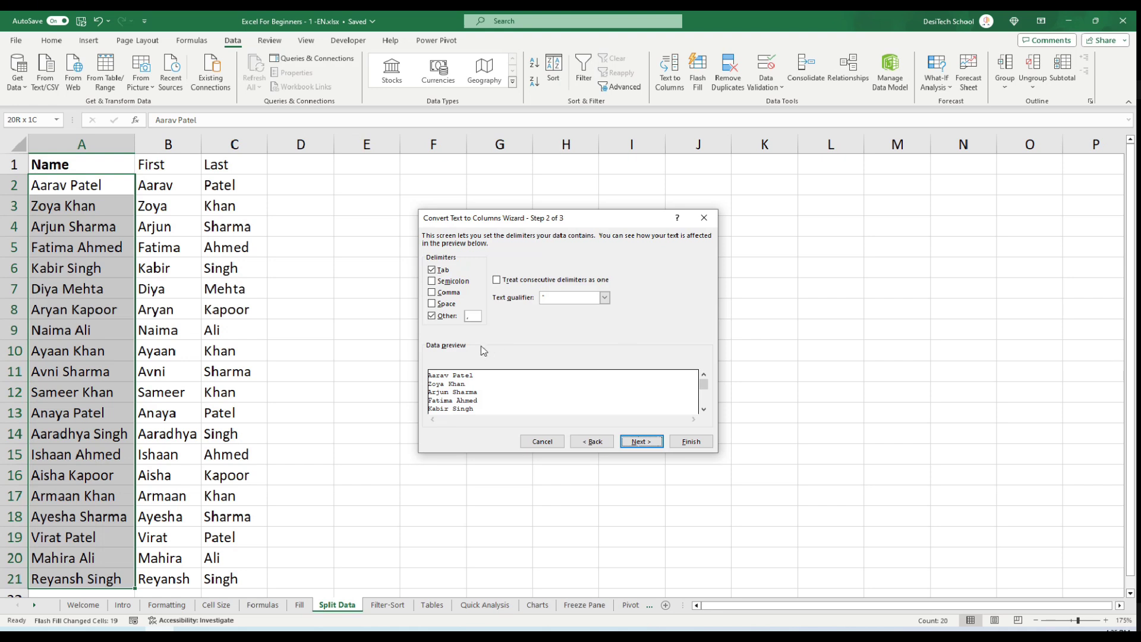
- Make Space the only delimiter by clearing Tab and Other, and proceed to the column data format settings
left_click(432, 315)
left_click(432, 270)
left_click(432, 303)
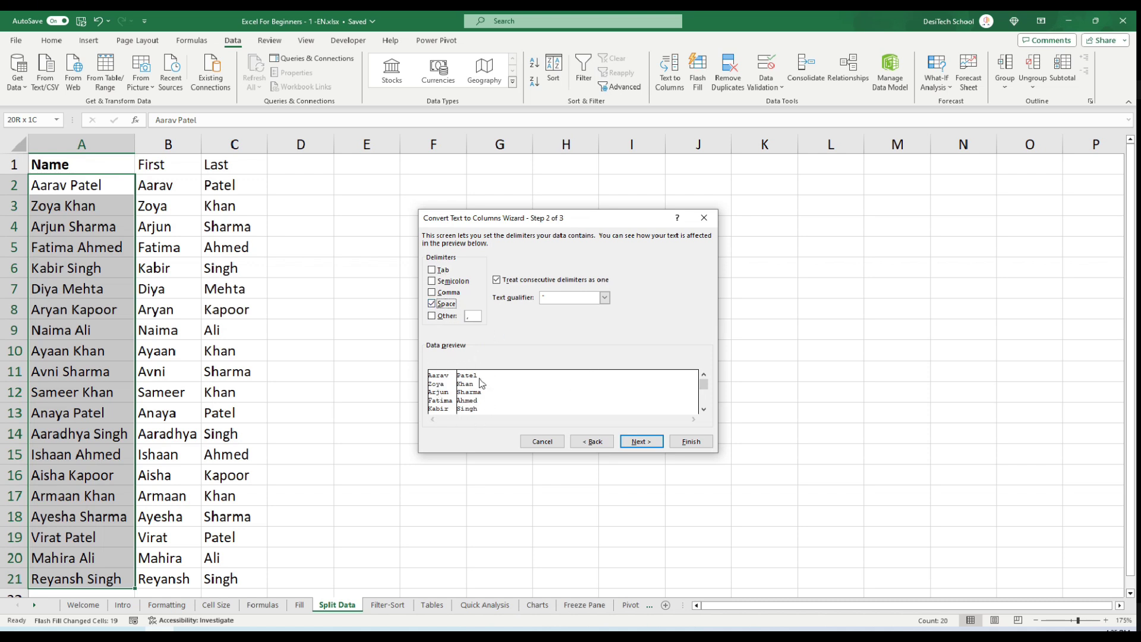
left_click(638, 442)
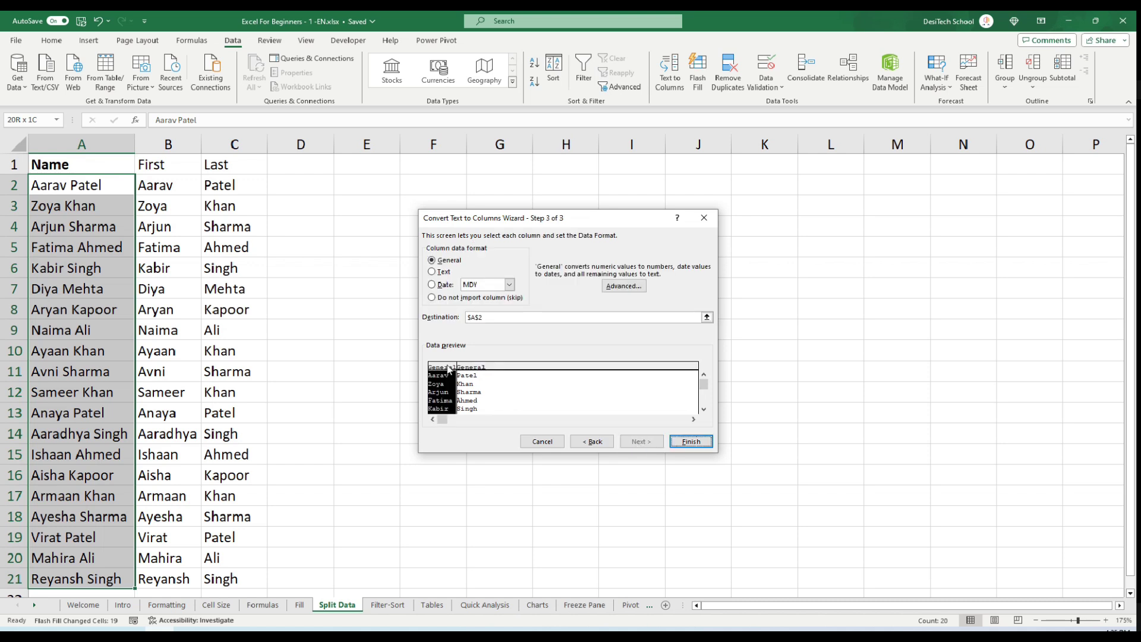
- Set the Text to Columns destination to cell D2 and finish splitting the names
left_click(518, 348)
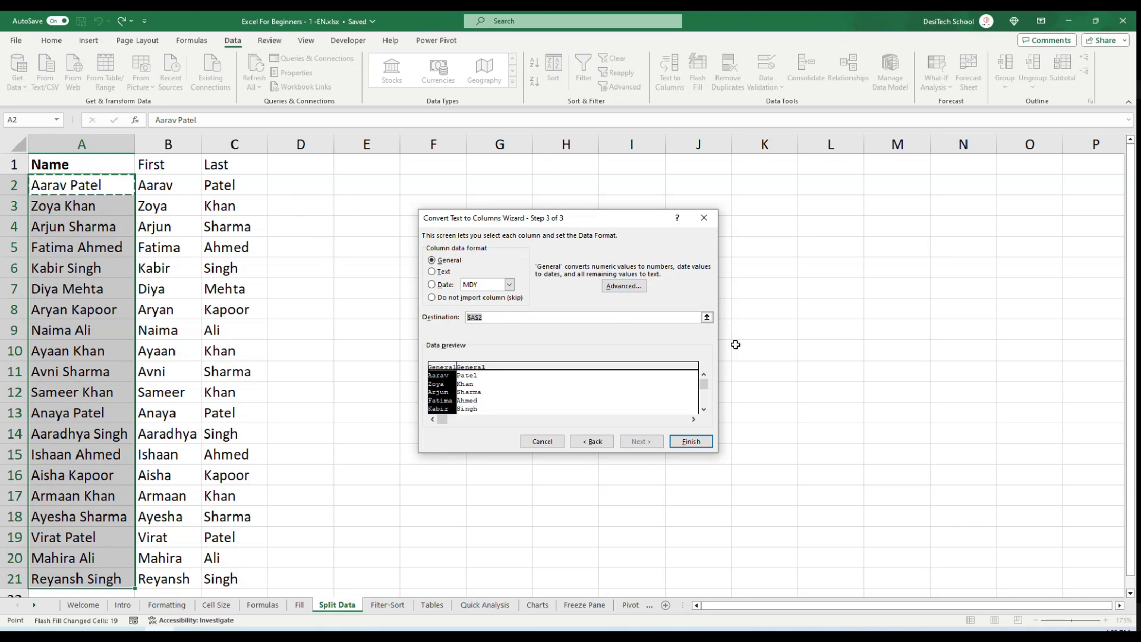
left_click(707, 318)
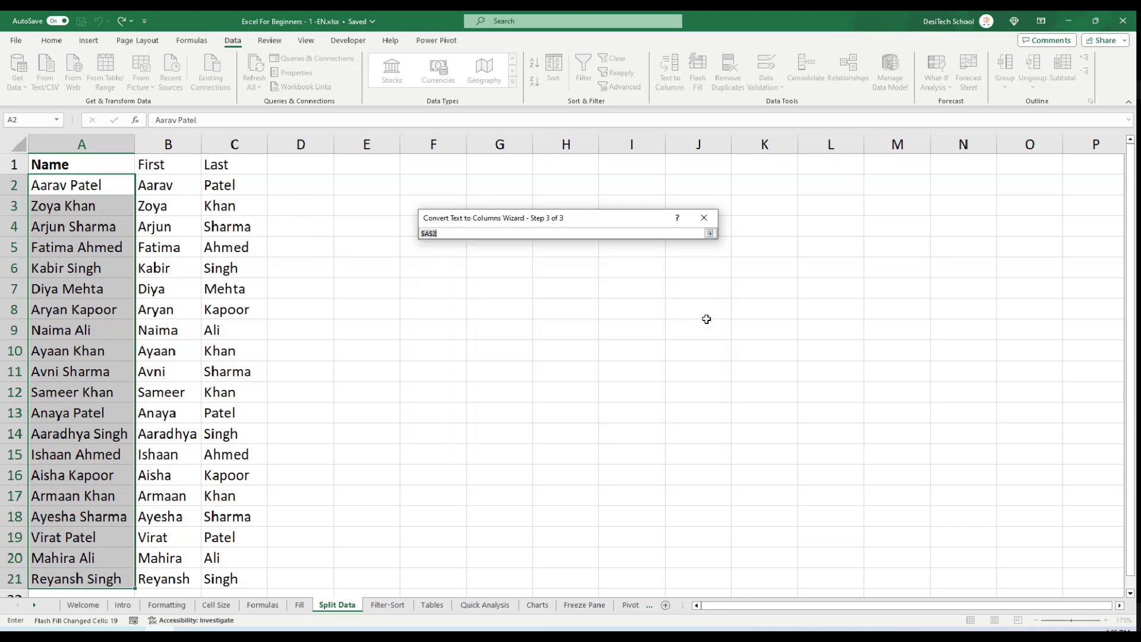
left_click(303, 185)
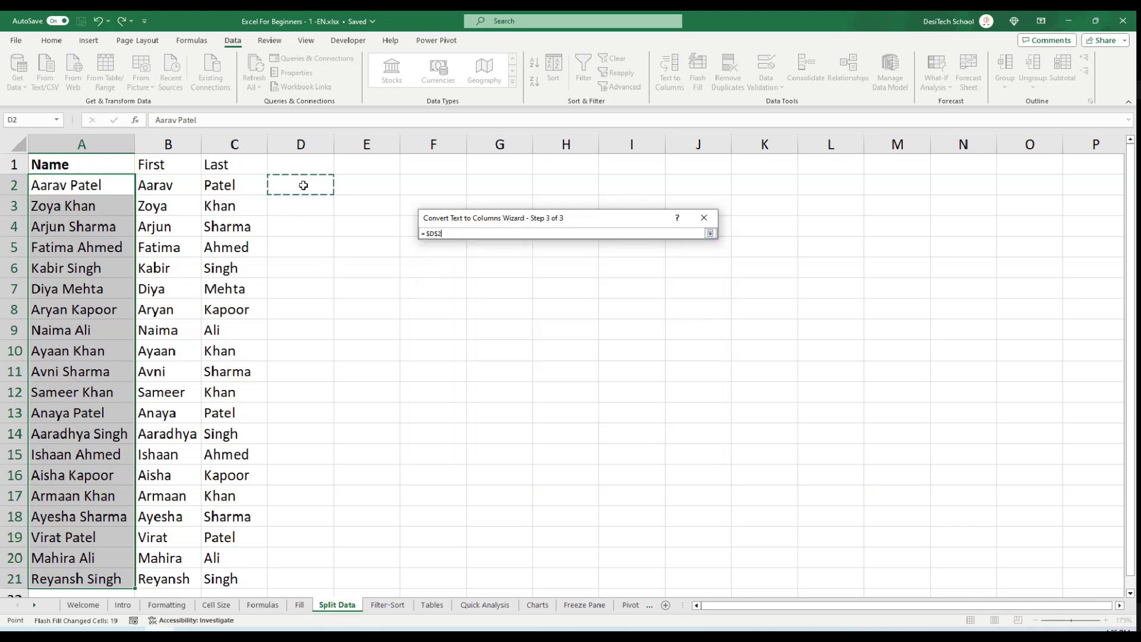
left_click(710, 234)
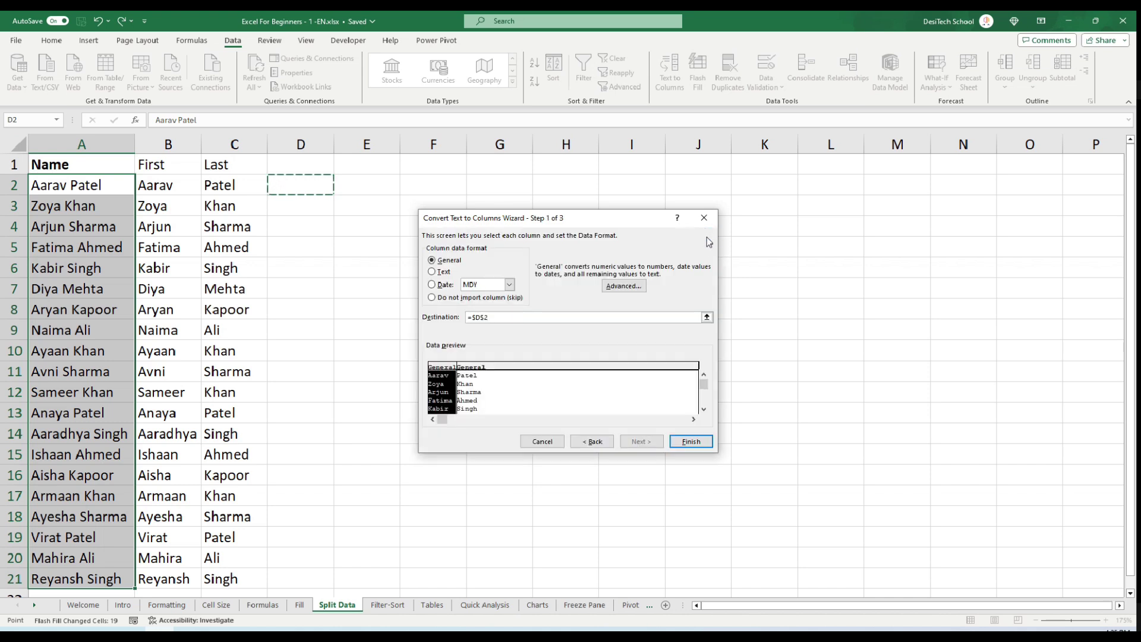
left_click(690, 443)
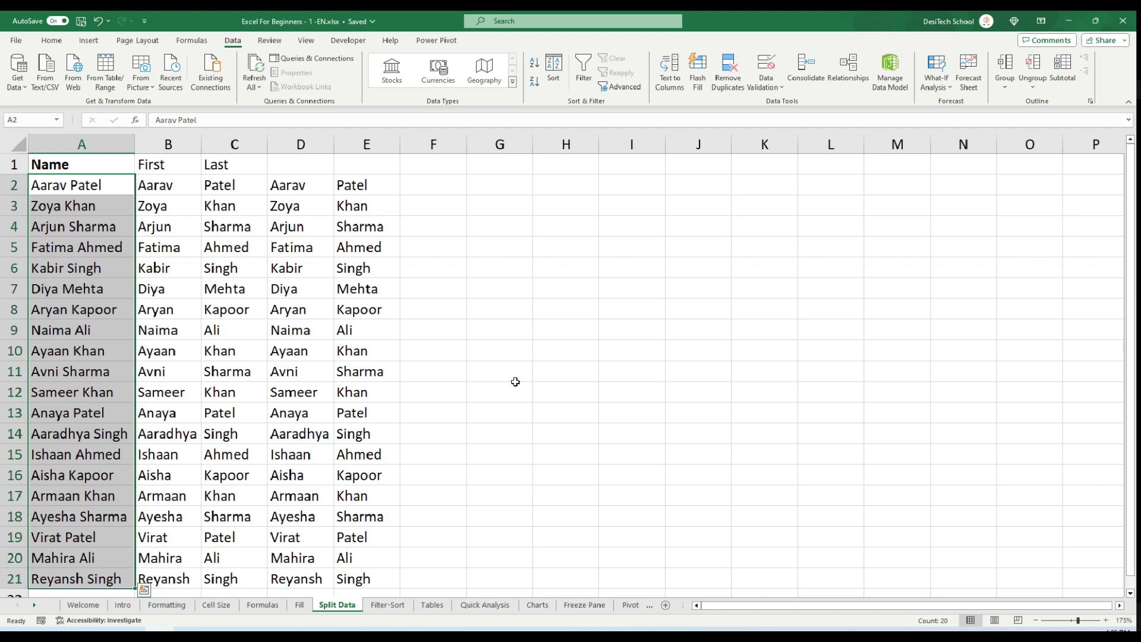
- On the Filter-Sort sheet, add filters to the header row of the employee data in A1:G21
left_click(387, 606)
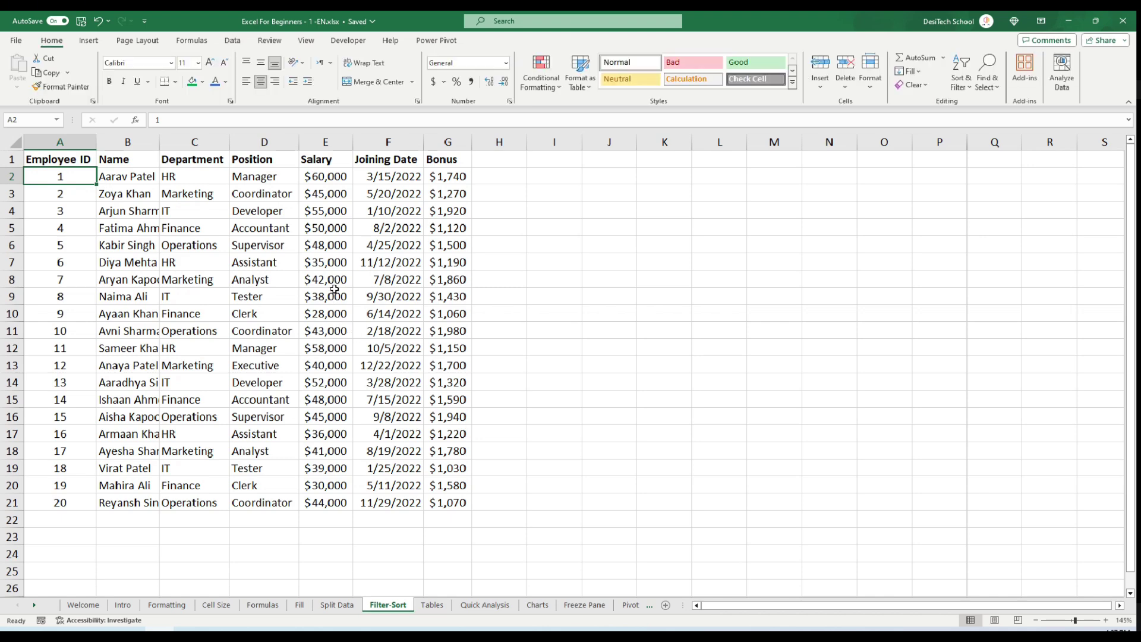
key("Up")
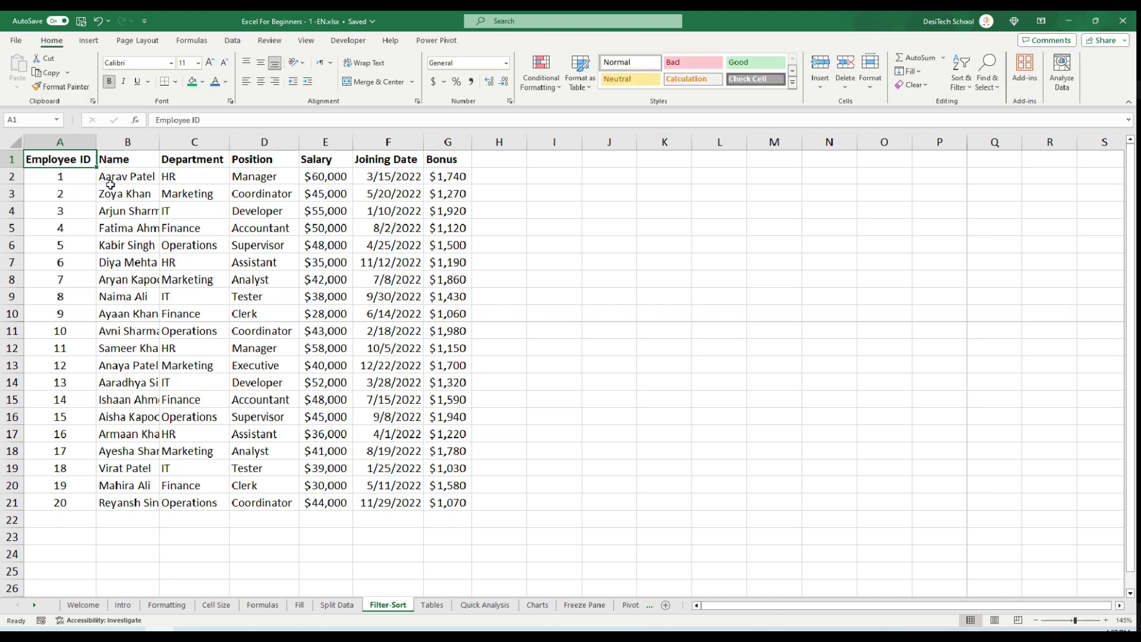
left_click(450, 505, "shift")
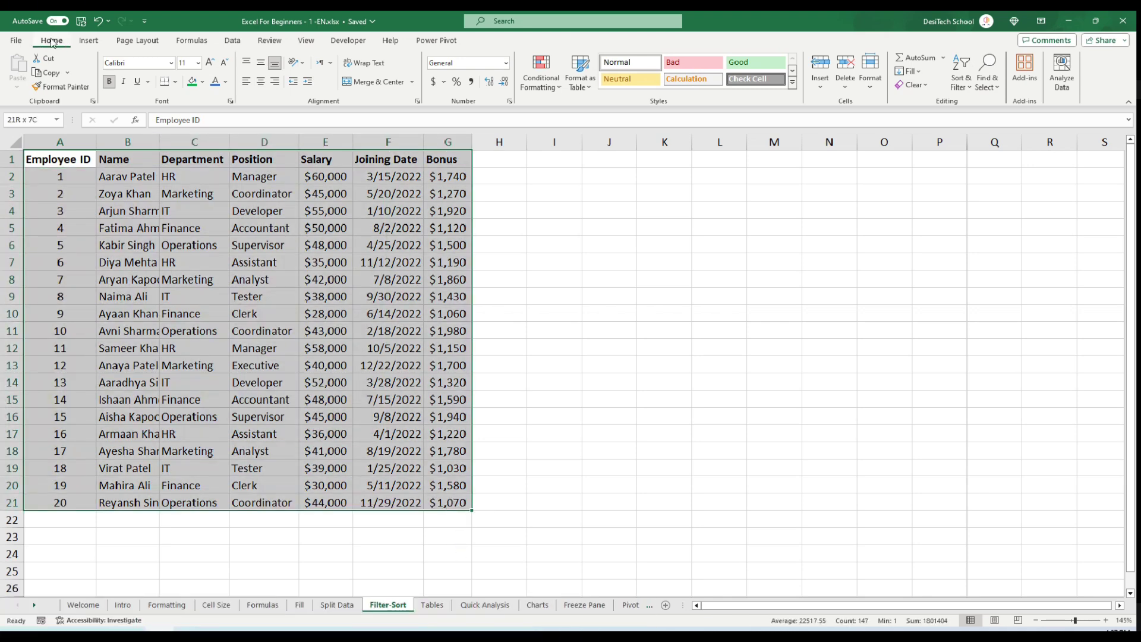
left_click(964, 92)
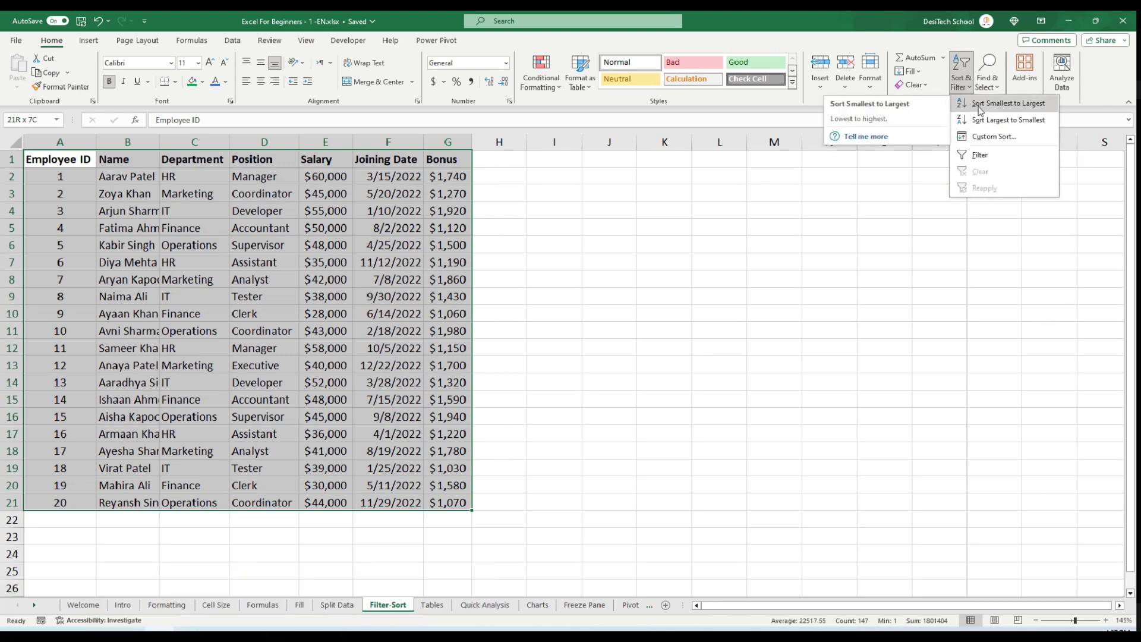
left_click(980, 157)
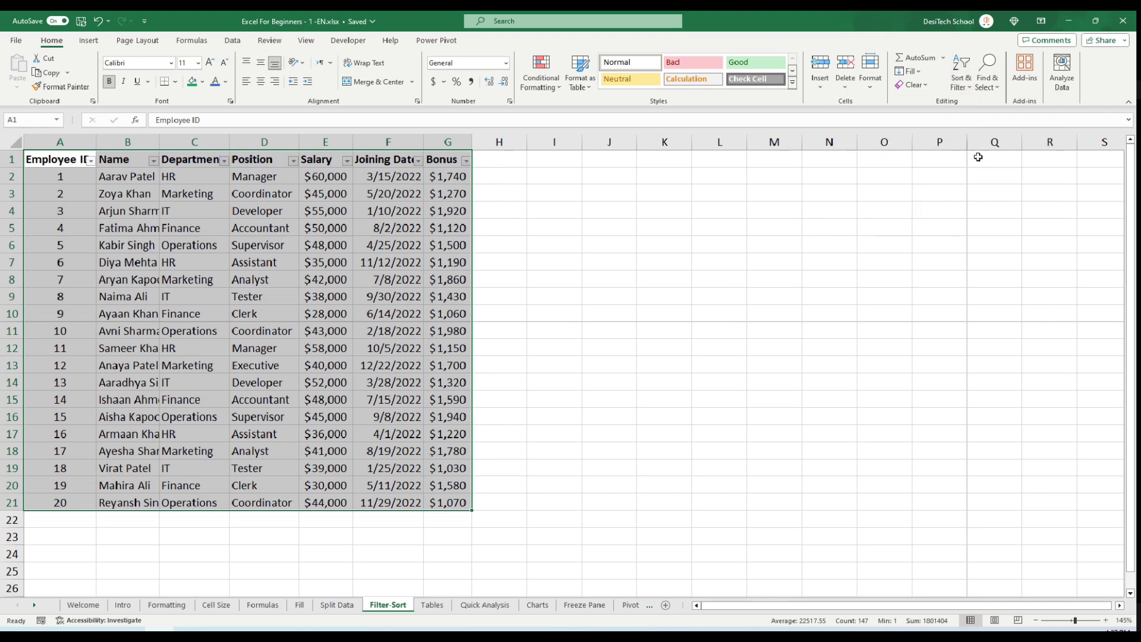
- Examine the sort and filter options available for the Position column
left_click(397, 193)
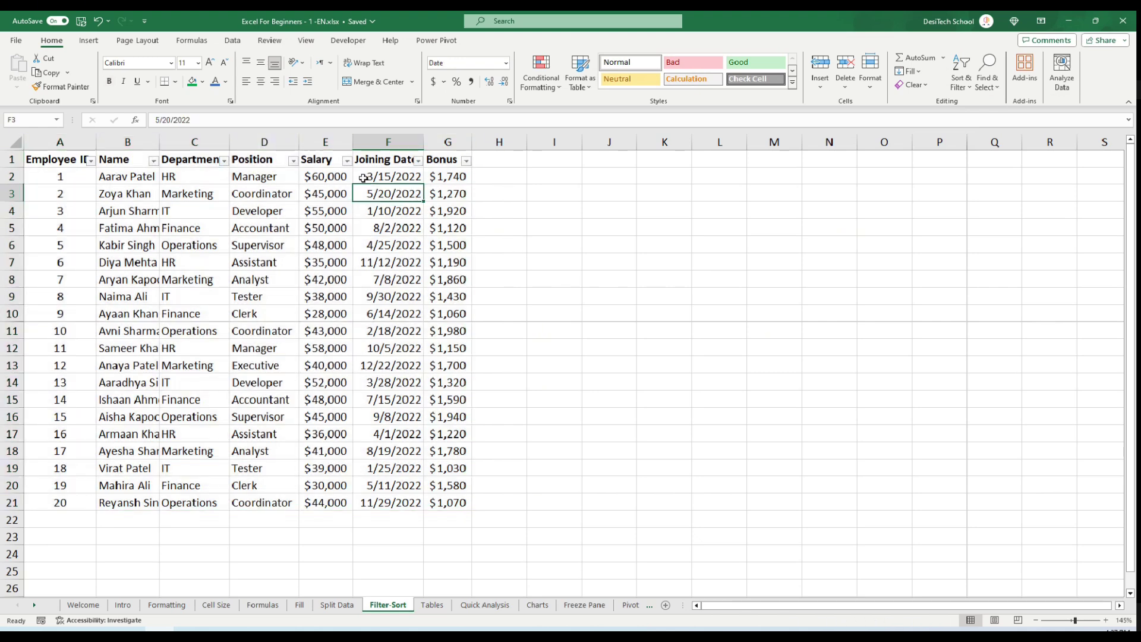
left_click(347, 161)
left_click(297, 166)
left_click(293, 161)
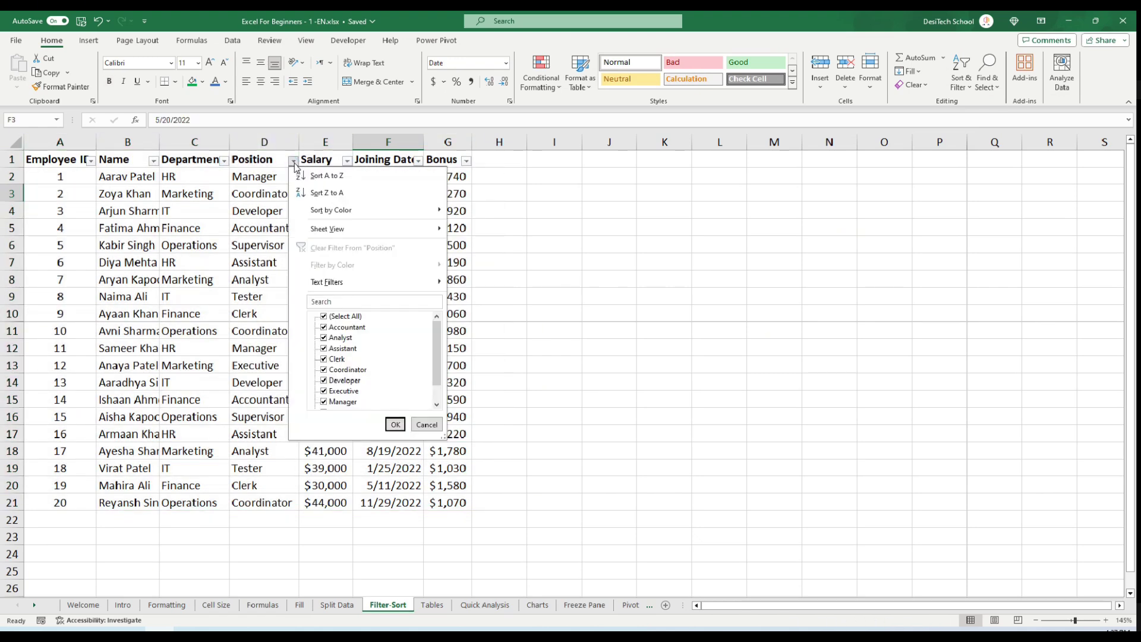
left_click(231, 193)
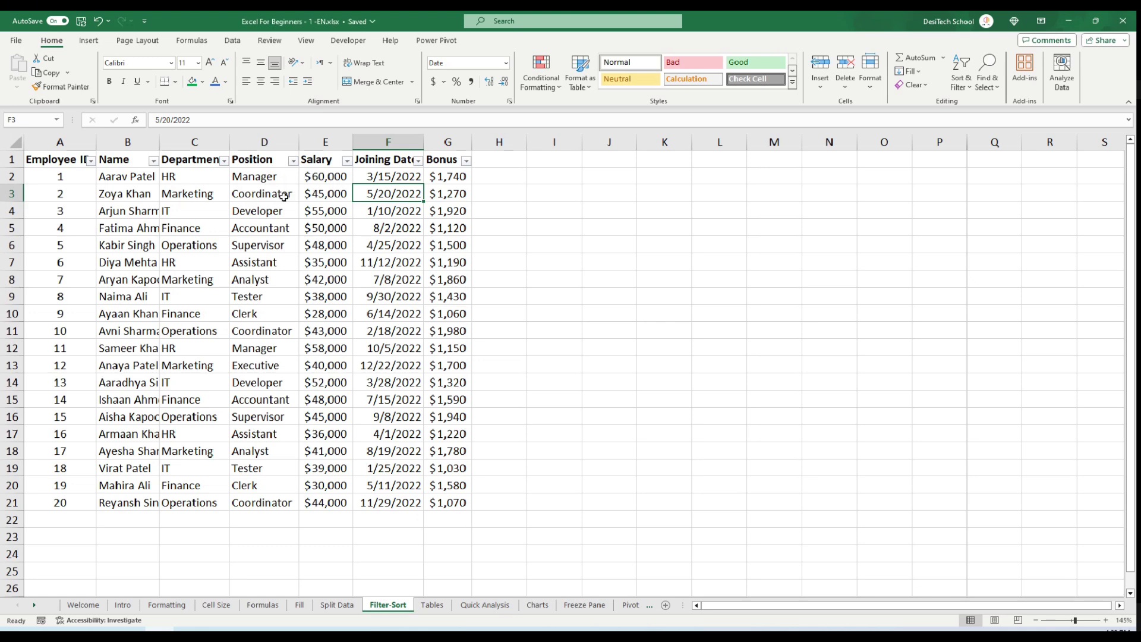
- Filter the Position column to show only Accountant
left_click(252, 158)
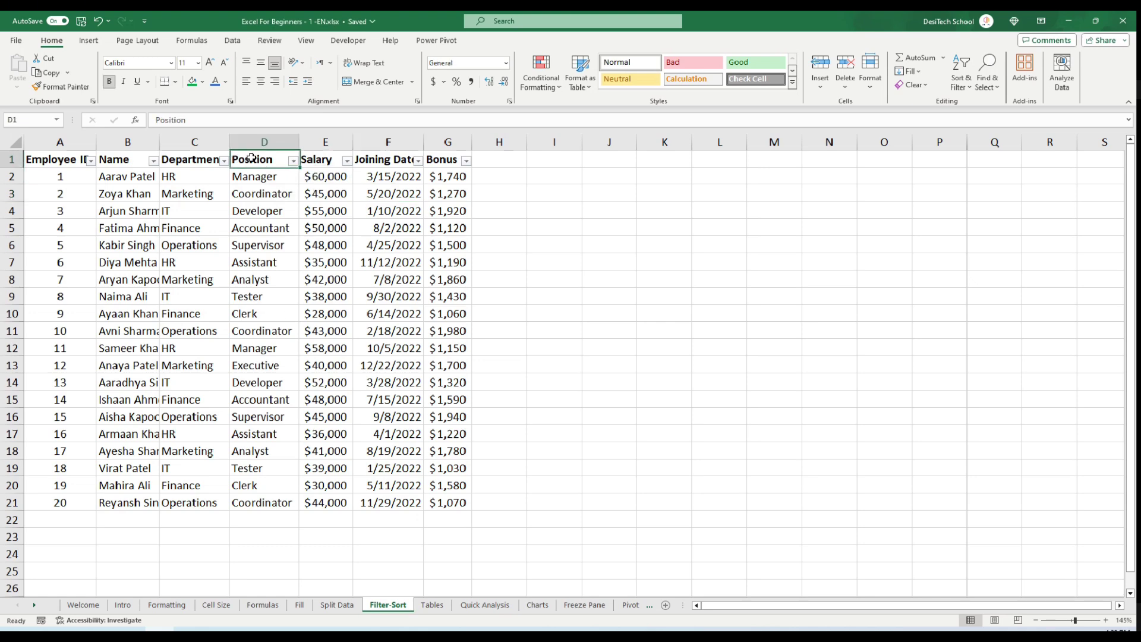
left_click(293, 161)
left_click(324, 317)
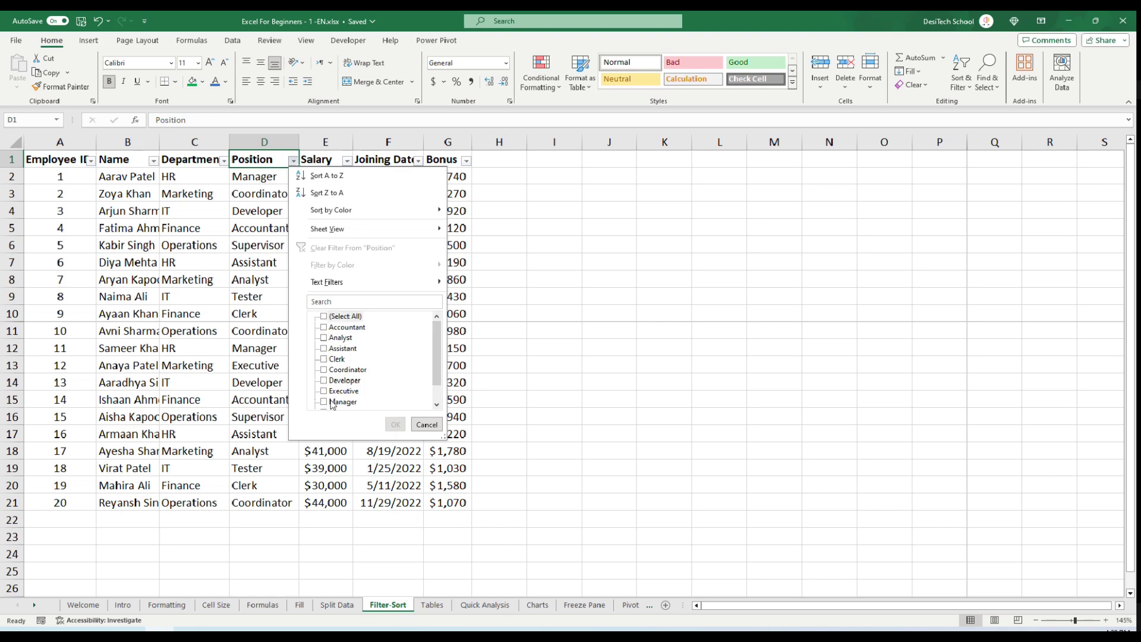
left_click(324, 328)
left_click(395, 425)
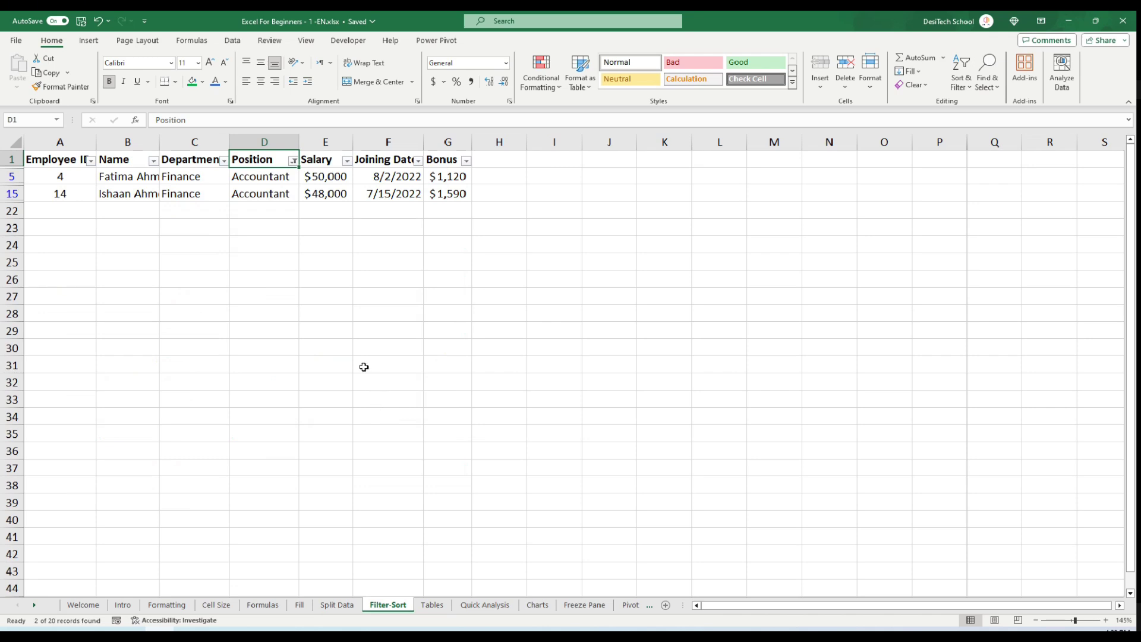
- Reselect all values in the Position filter so every employee row is shown
left_click(294, 161)
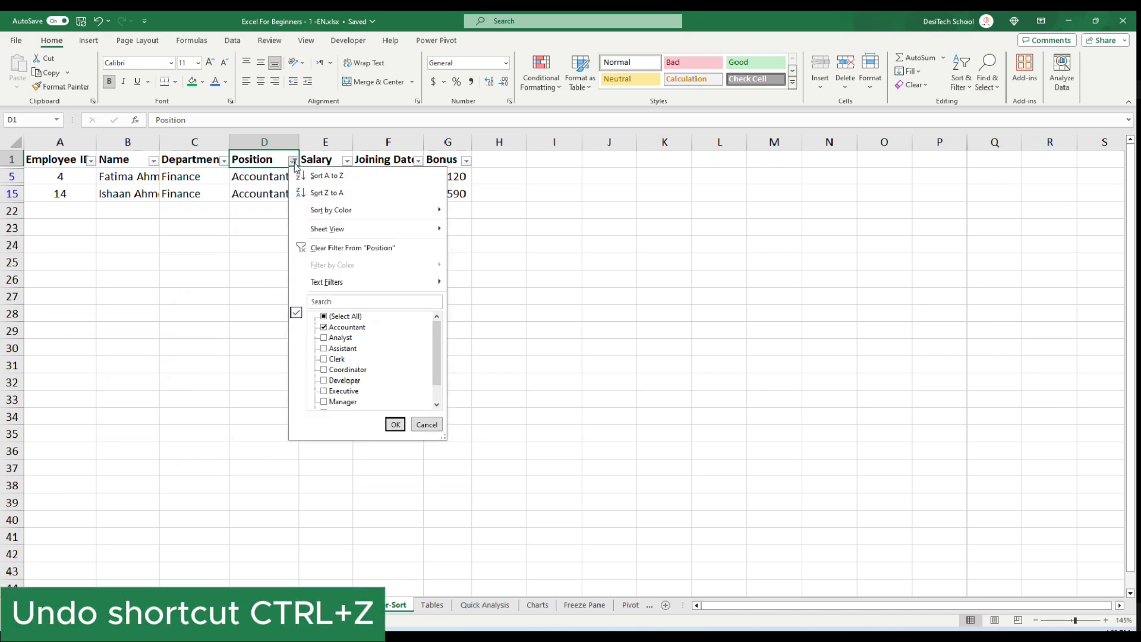
left_click(324, 316)
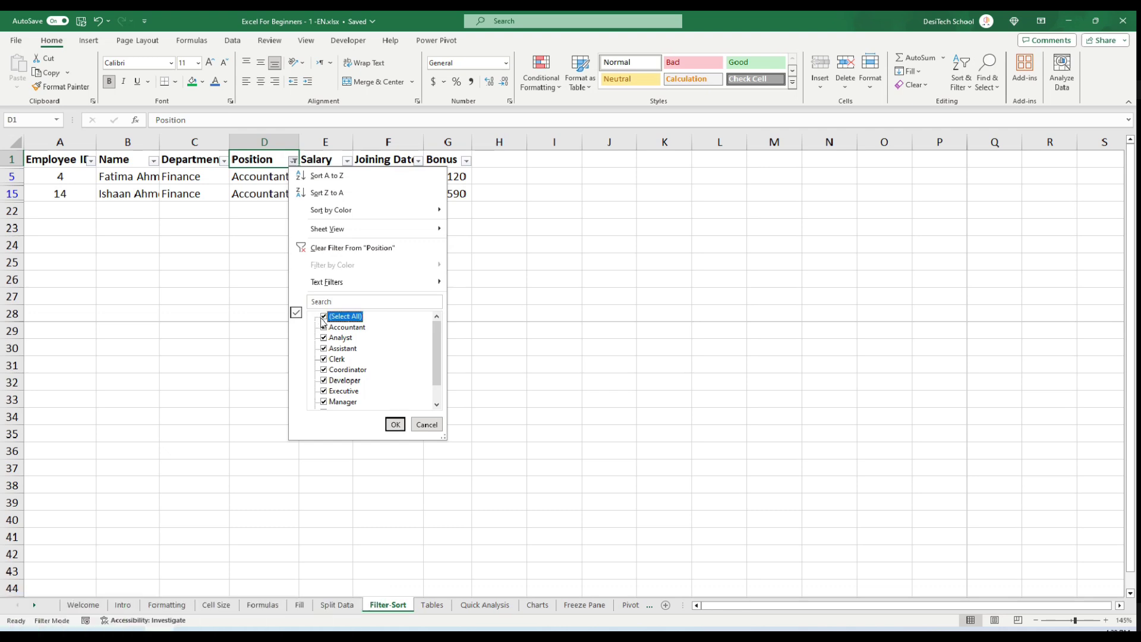
left_click(395, 425)
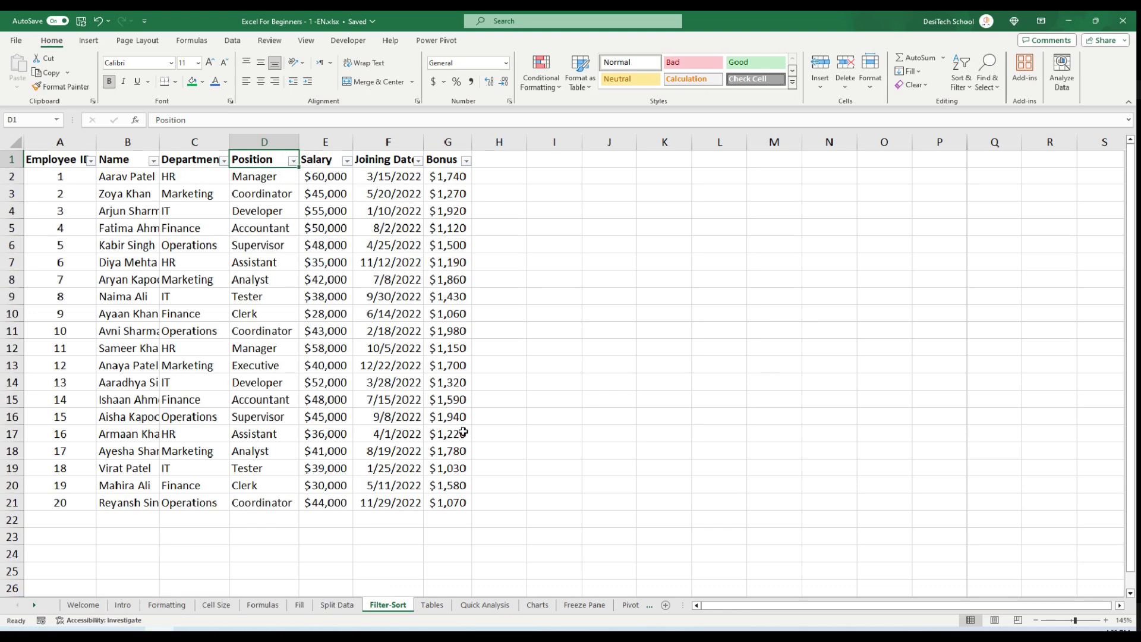
- Sort the employee data by Salary from largest to smallest
key("Down")
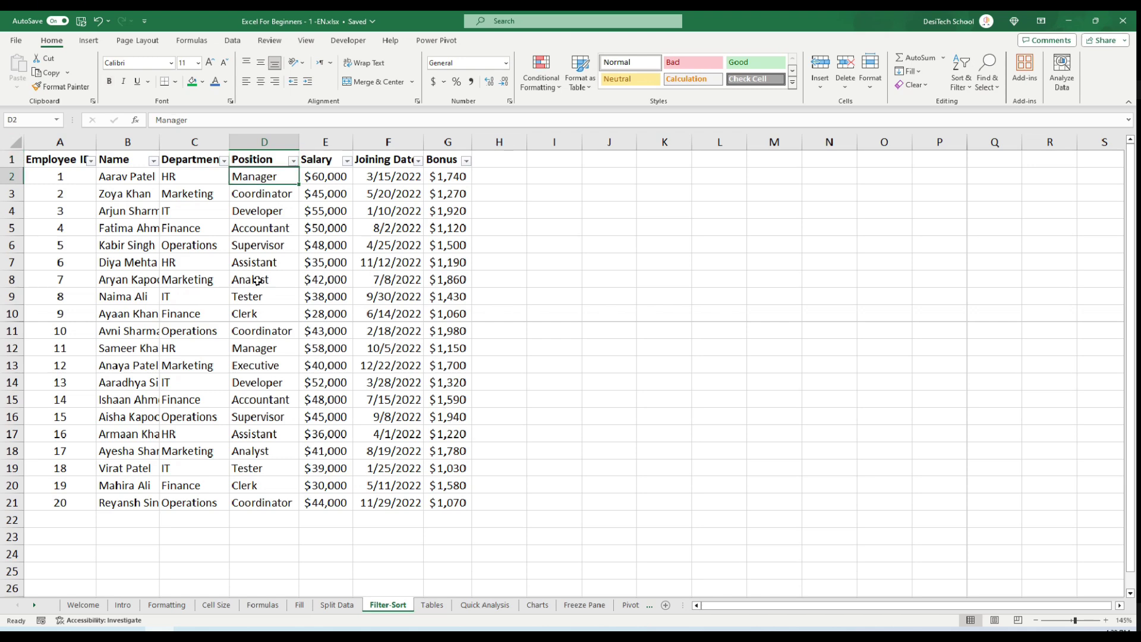
left_click(321, 178)
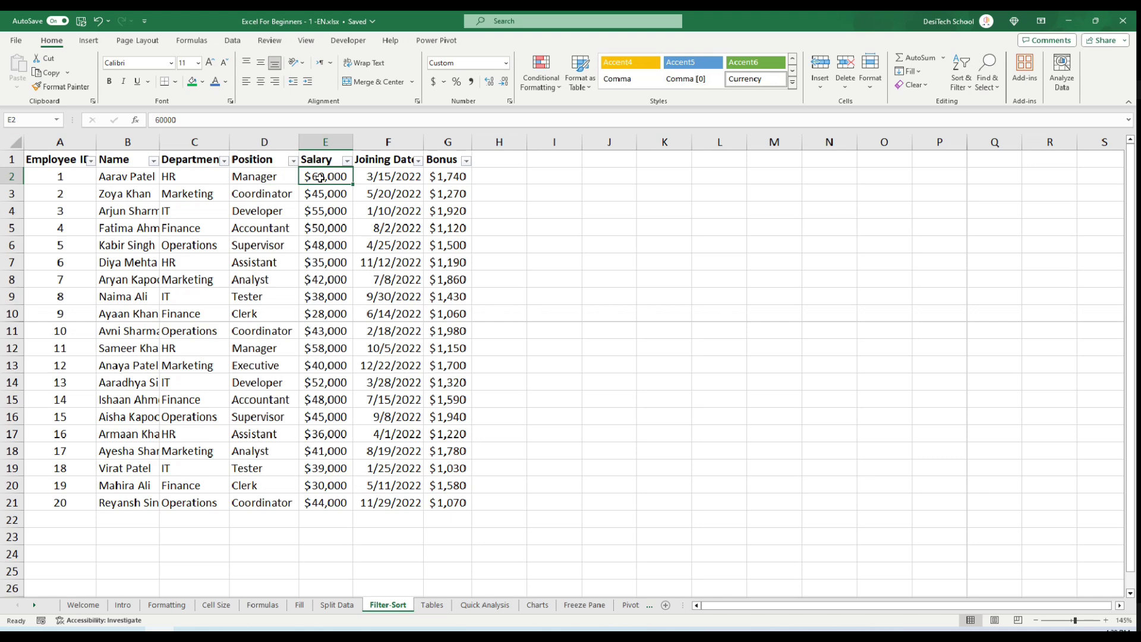
key("Right")
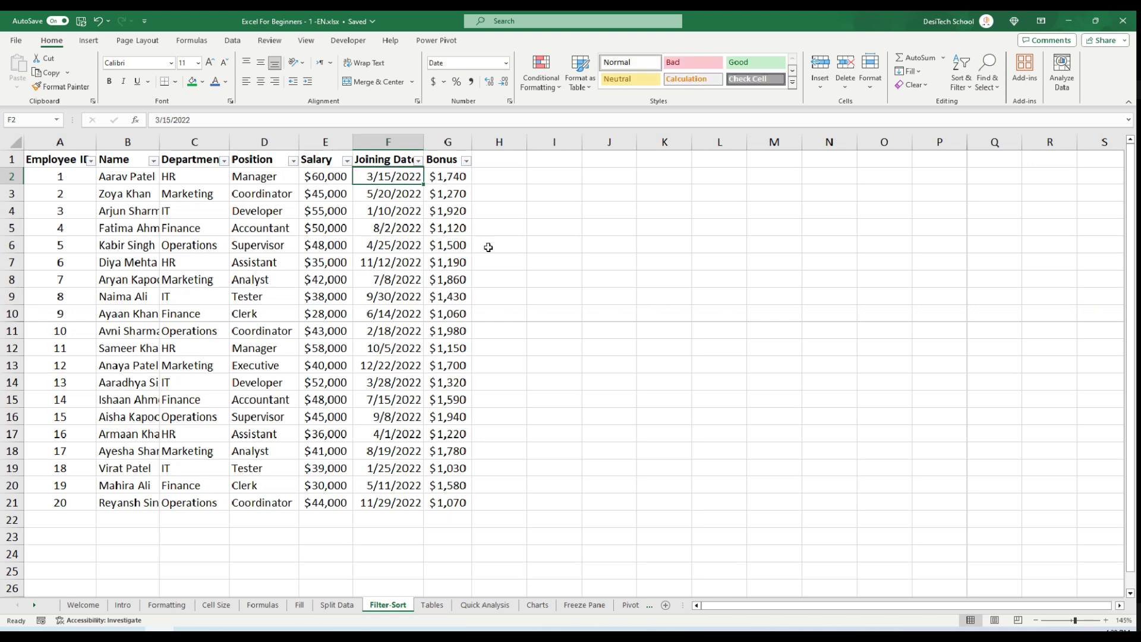
left_click(317, 172)
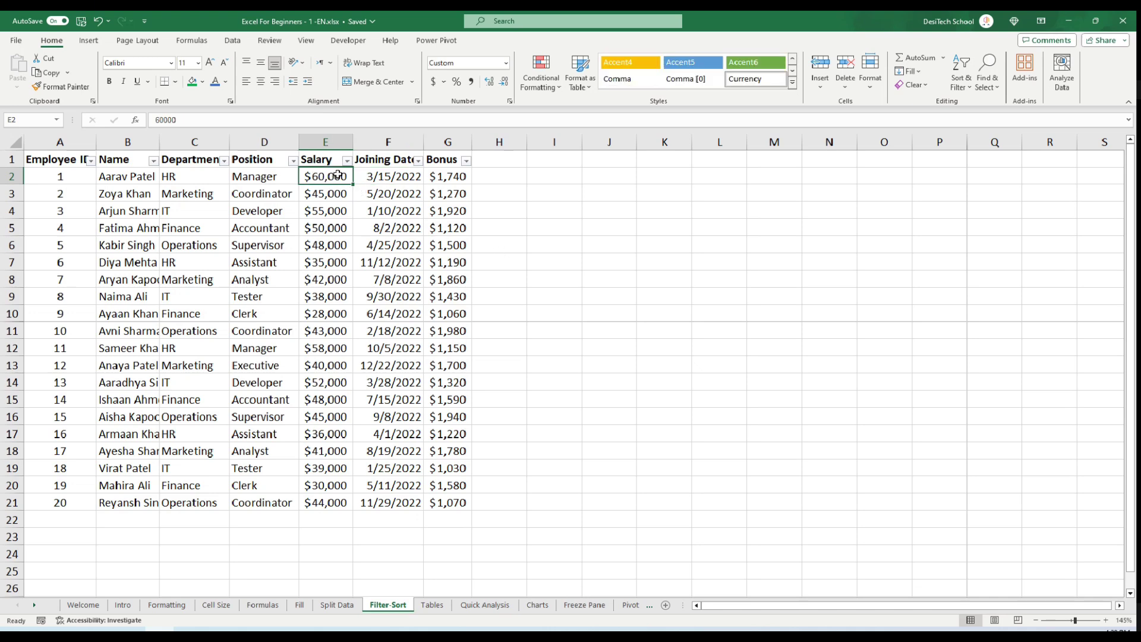
left_click(347, 162)
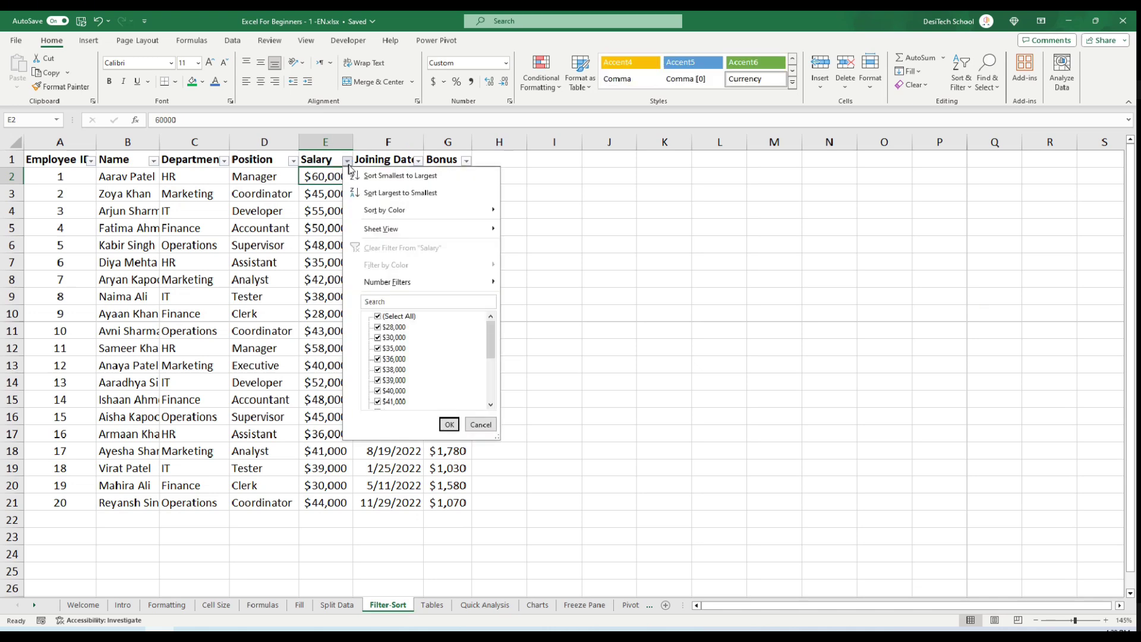
left_click(391, 194)
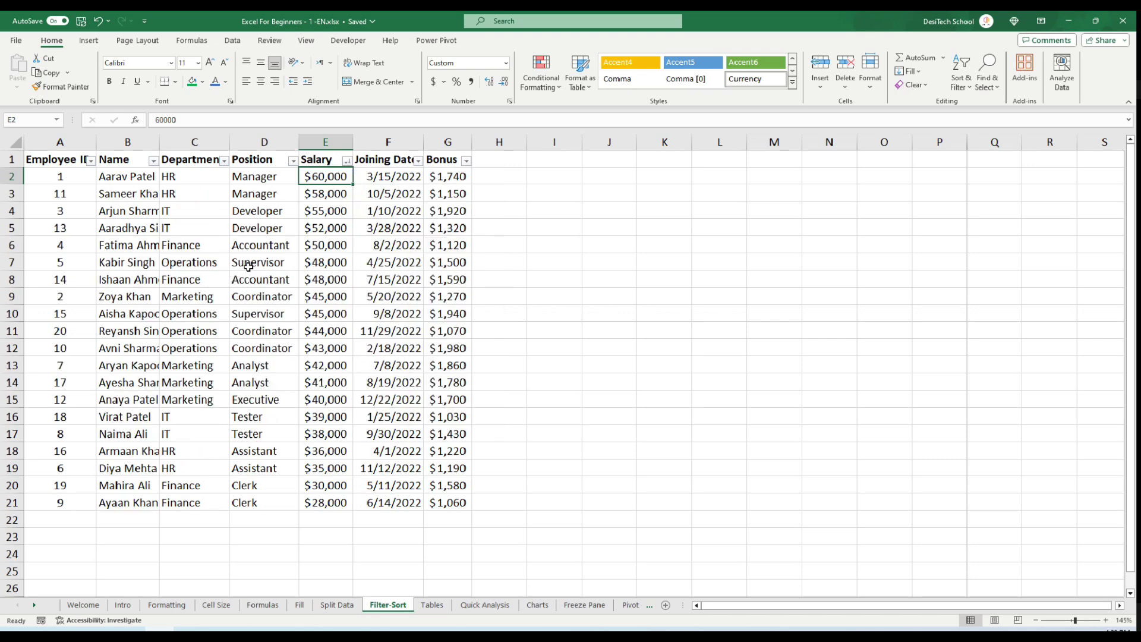
left_click(332, 146)
left_click(318, 277)
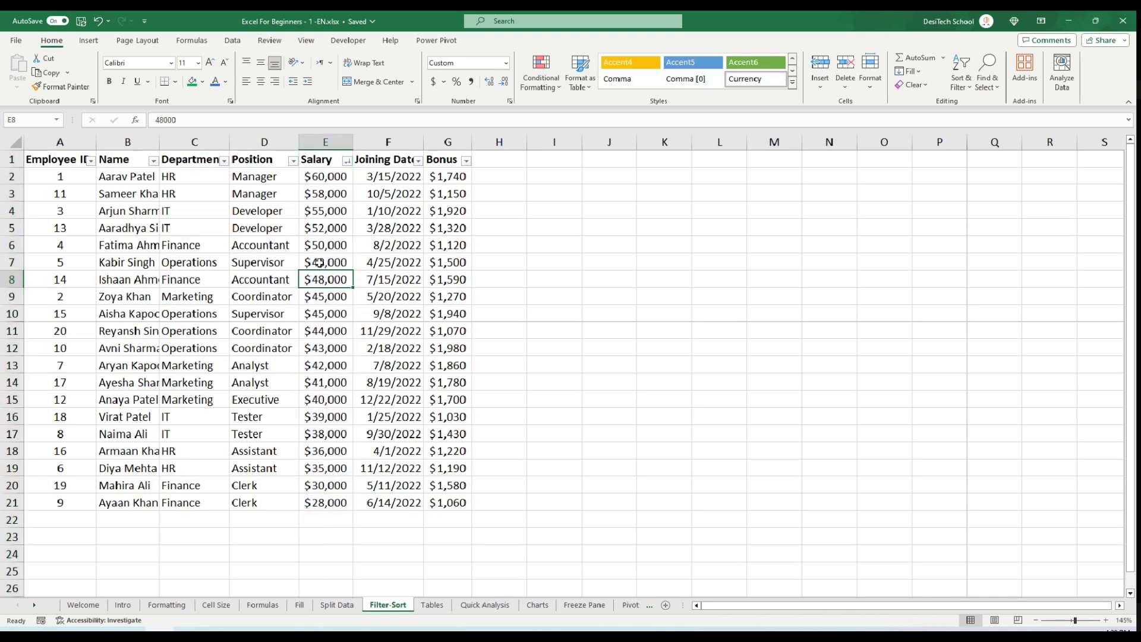
- Sort the employee data by Name from A to Z
left_click(122, 177)
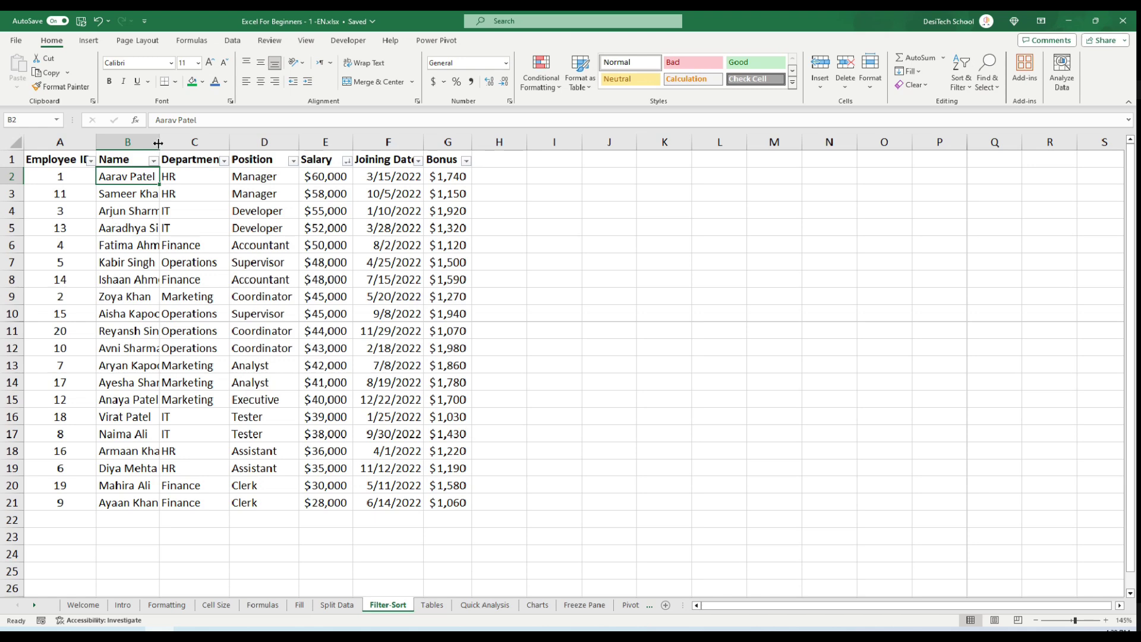
left_click(153, 162)
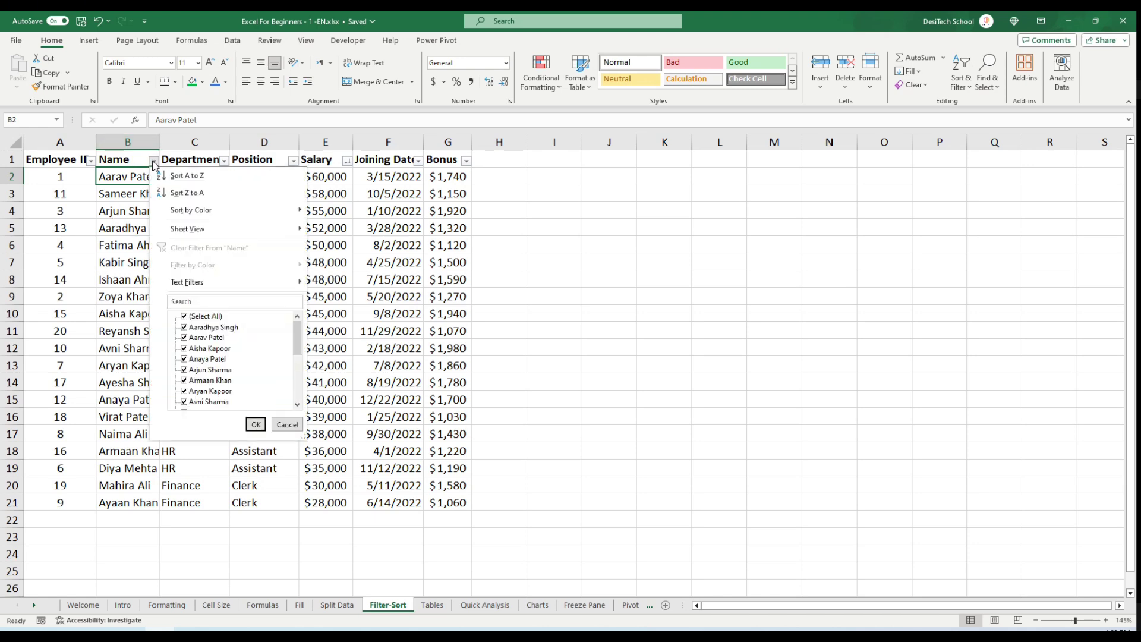
left_click(194, 177)
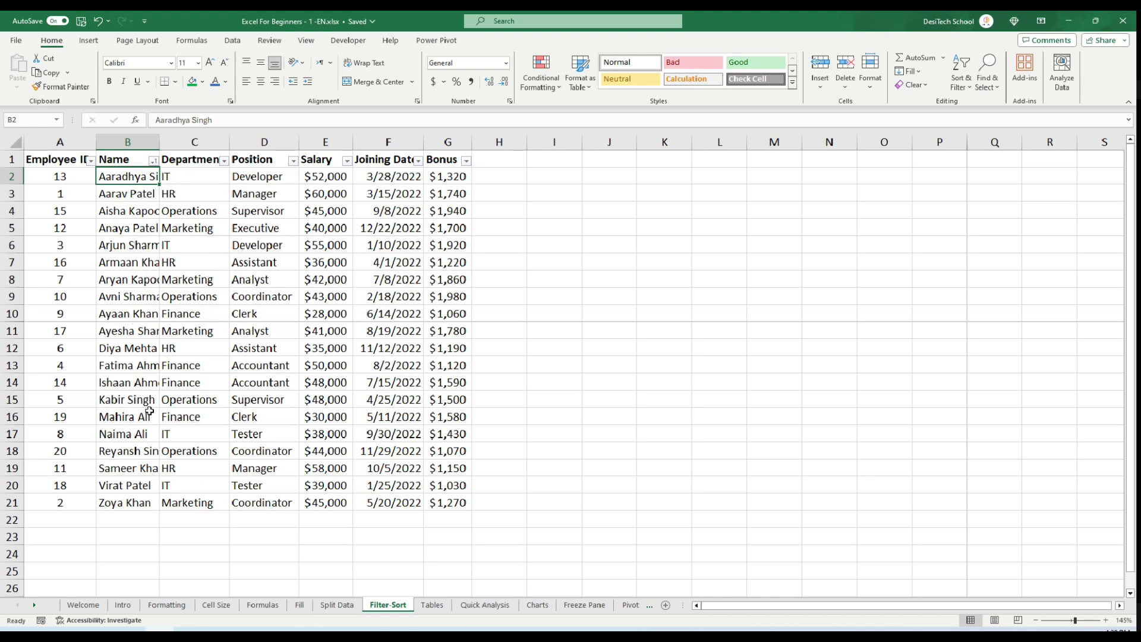
left_click(127, 141)
key("ctrl+b")
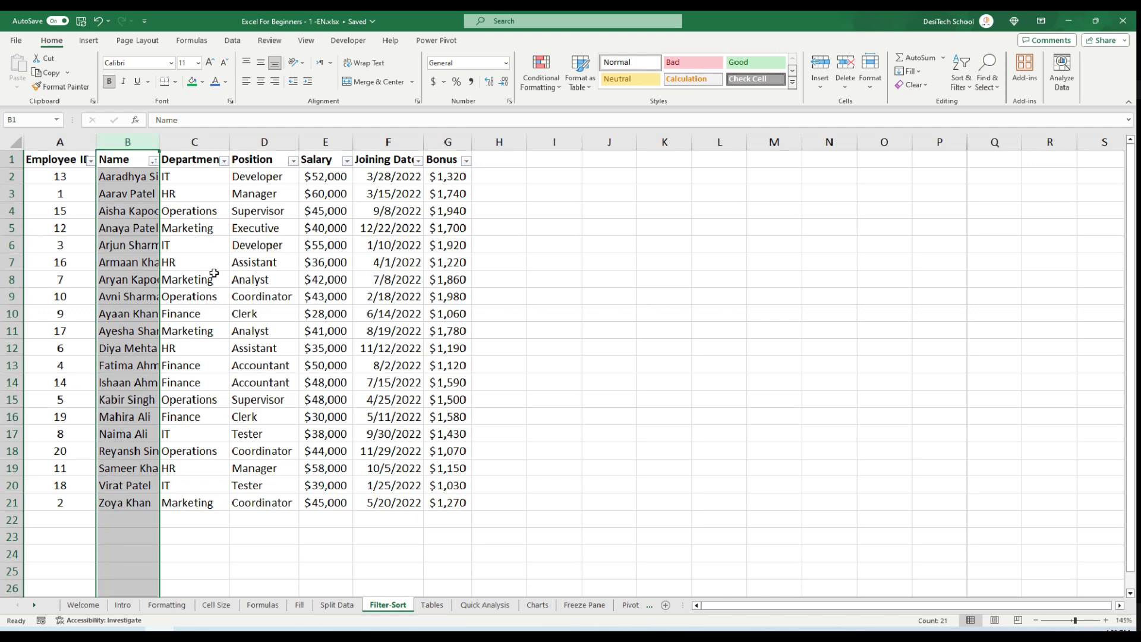
left_click(351, 244)
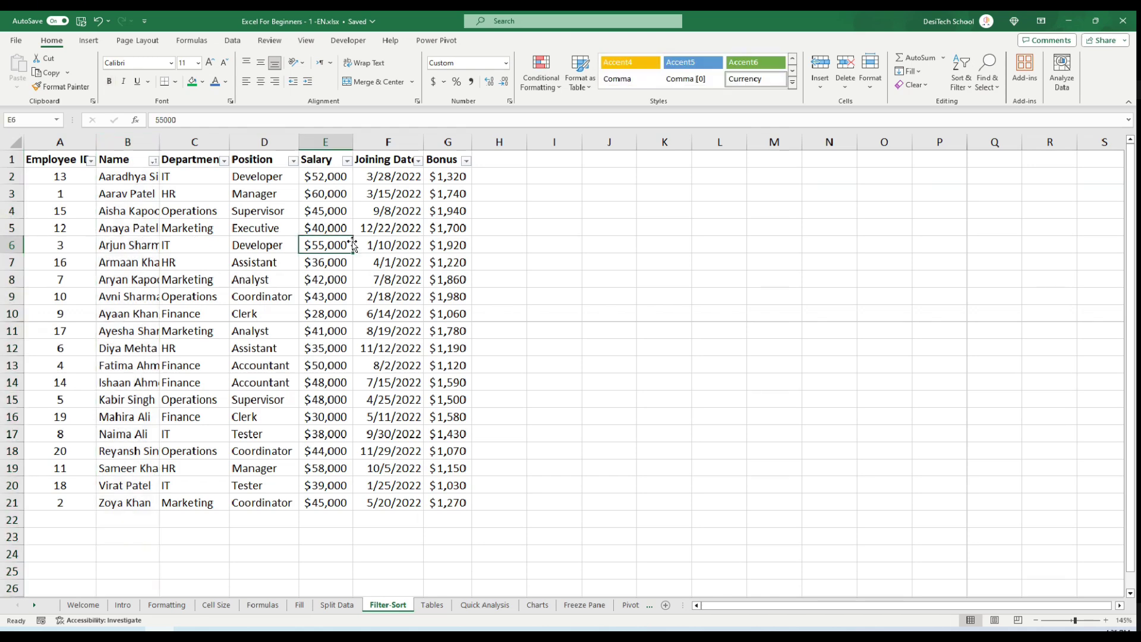
- Filter the Position column to show only Clerk
left_click(293, 161)
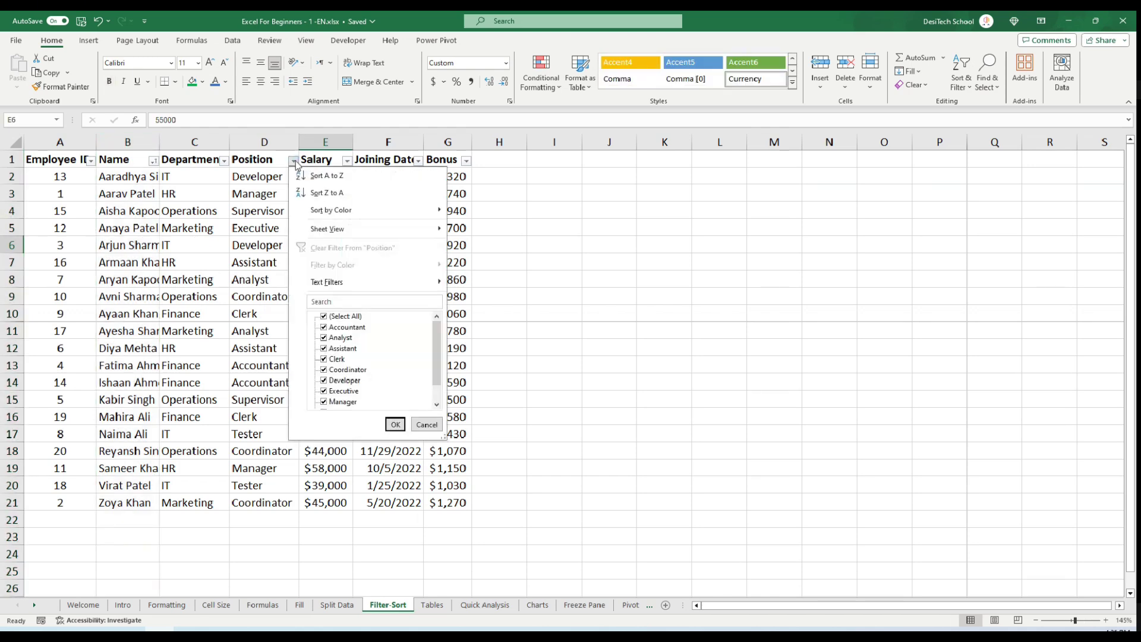
left_click(325, 316)
left_click(325, 359)
left_click(395, 424)
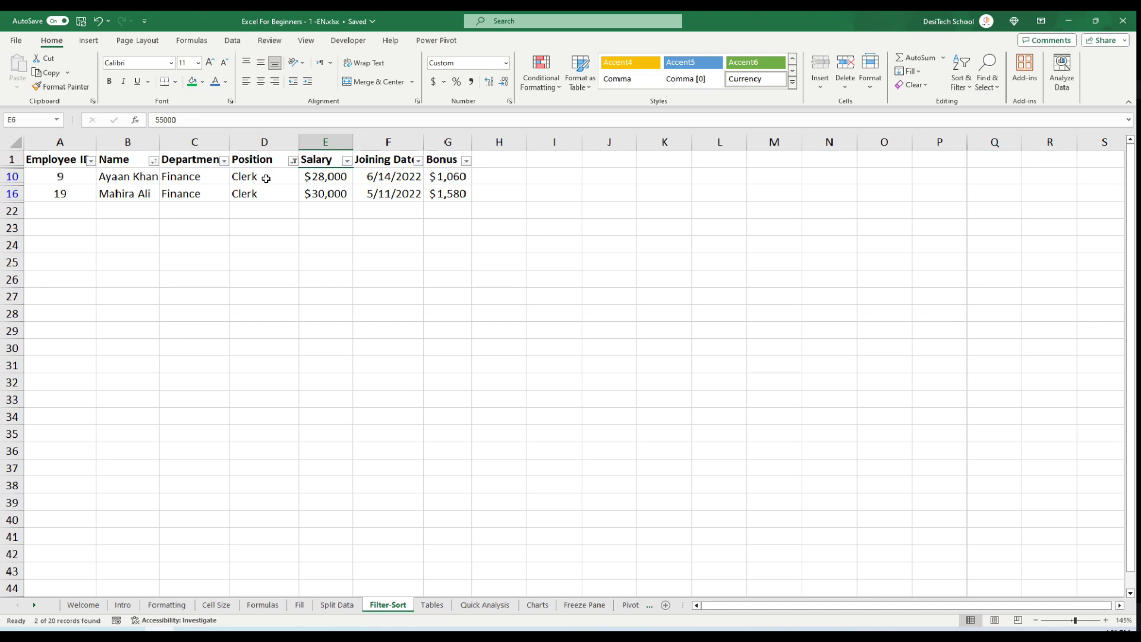
- Sort the filtered Clerk rows by Salary from largest to smallest
left_click(313, 178)
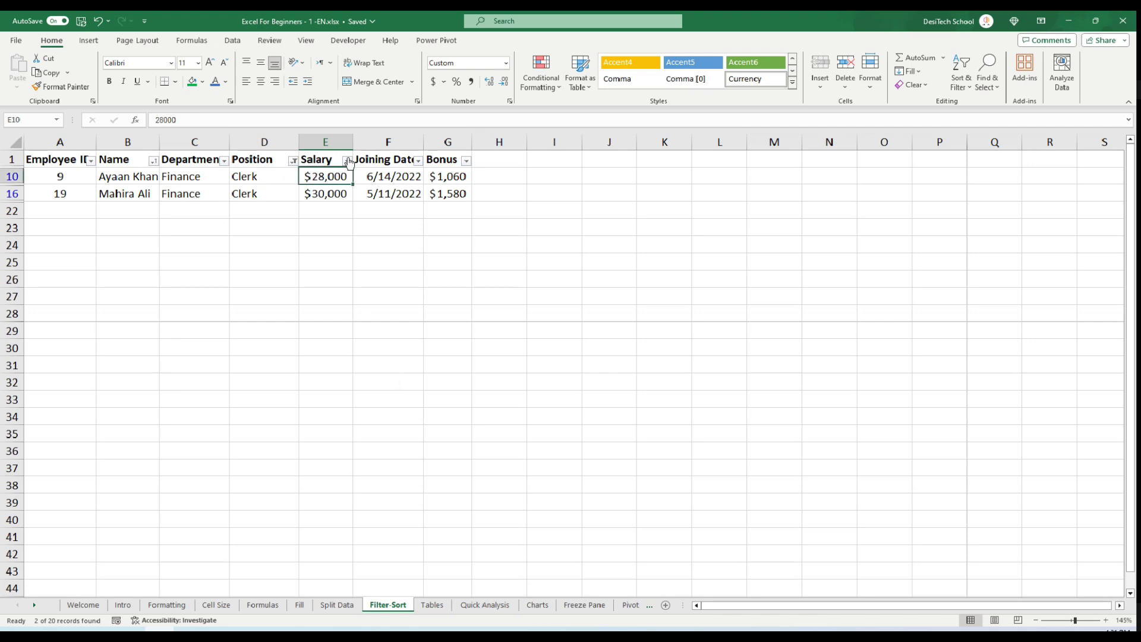
left_click(348, 161)
left_click(360, 194)
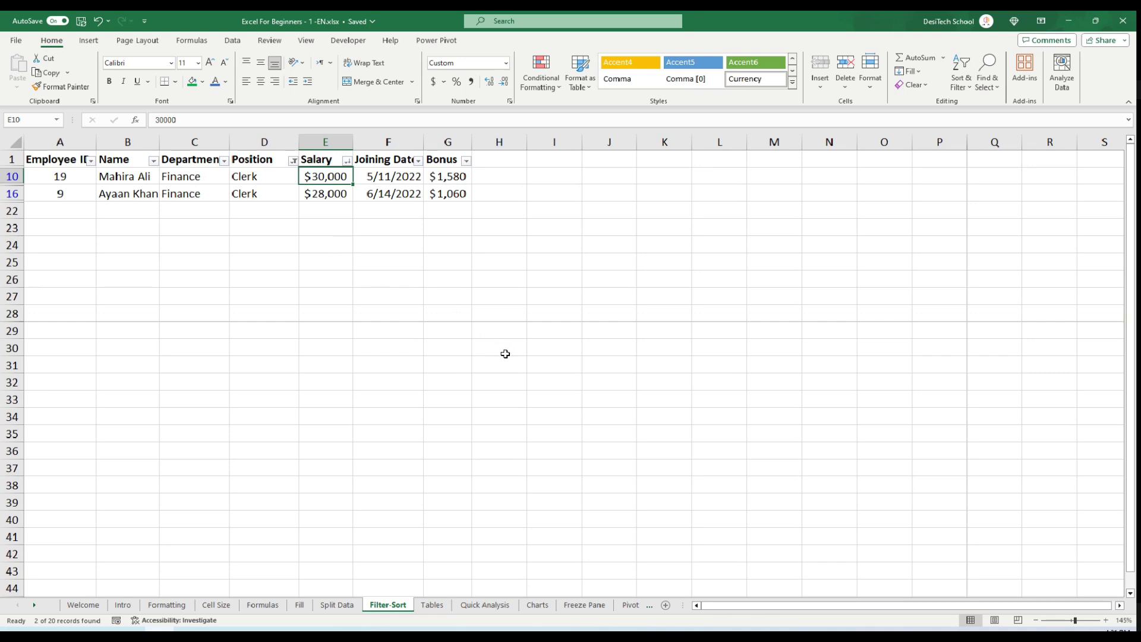
- Clear the Position filter from the employee data while leaving the filter buttons in place
left_click(962, 87)
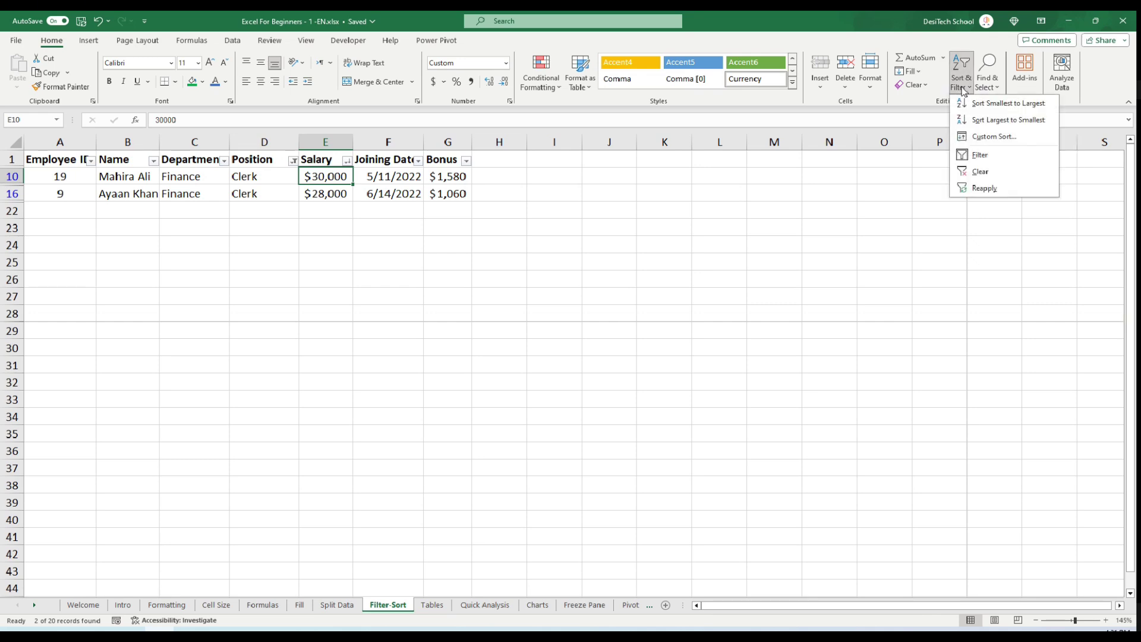
left_click(966, 172)
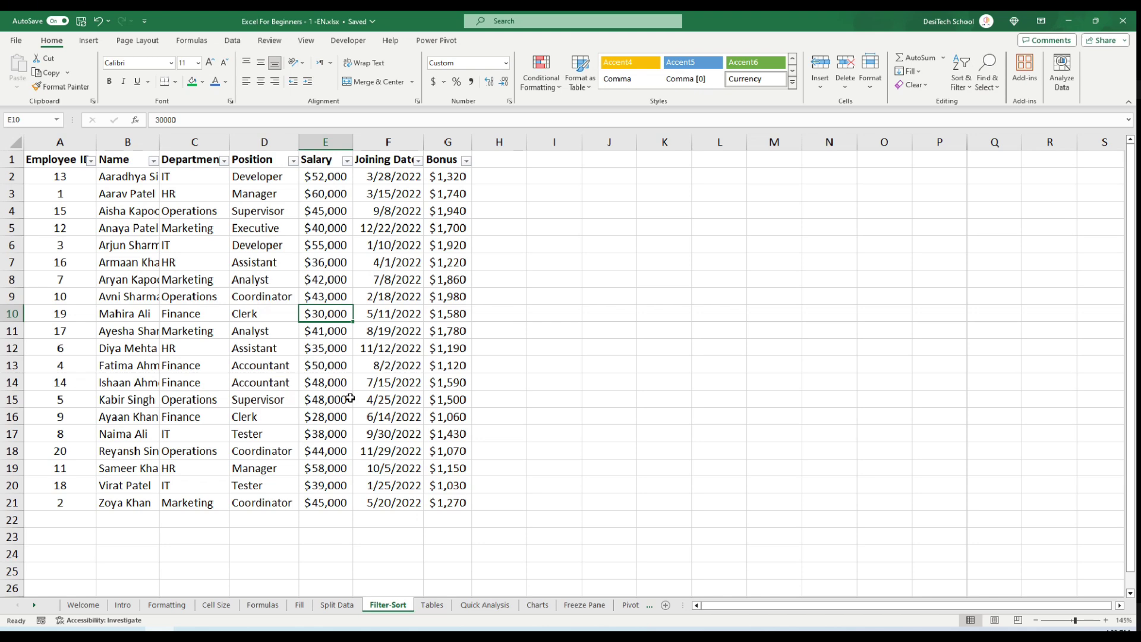
- Format the employee data in A1:G21 on the Tables sheet as a table with headers, using the orange medium style with banded rows
left_click(432, 605)
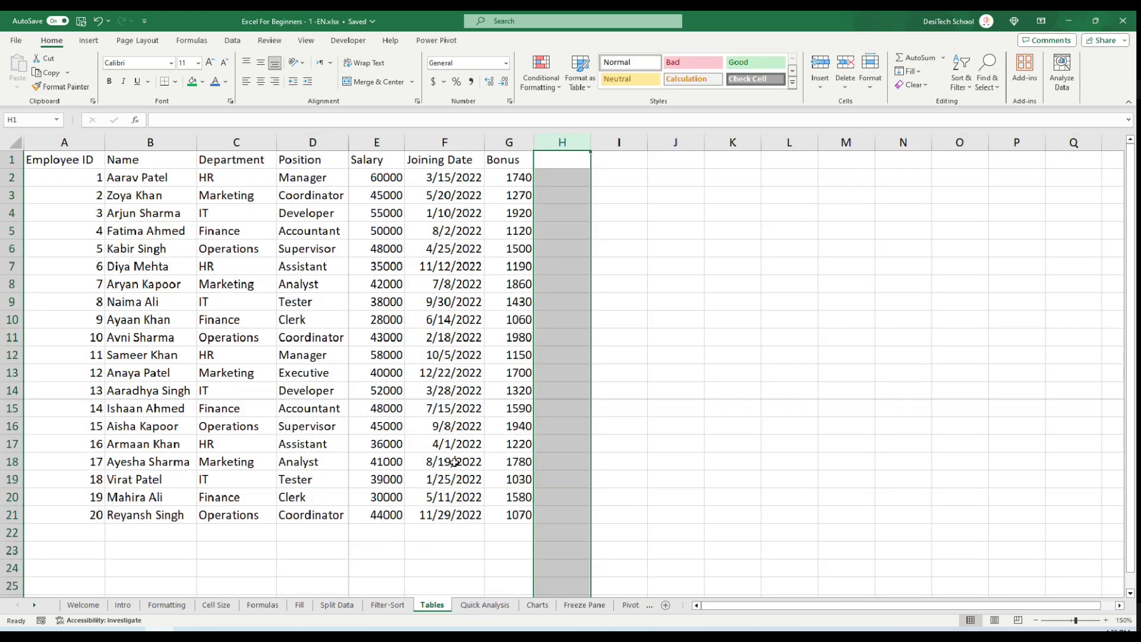
left_click(425, 377)
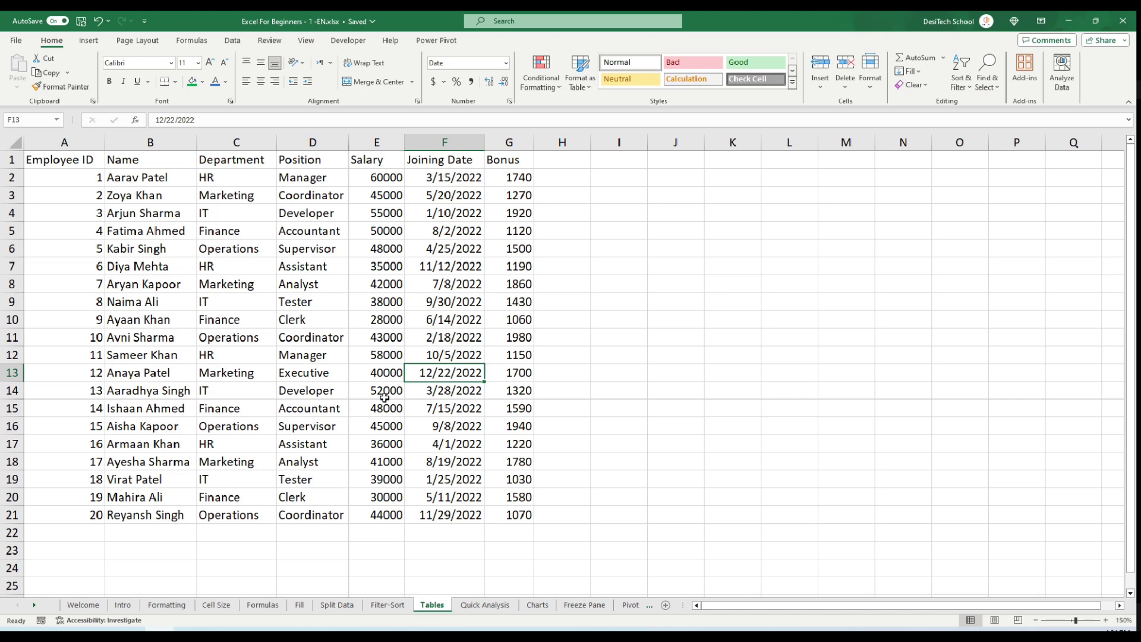
key("ctrl+Home")
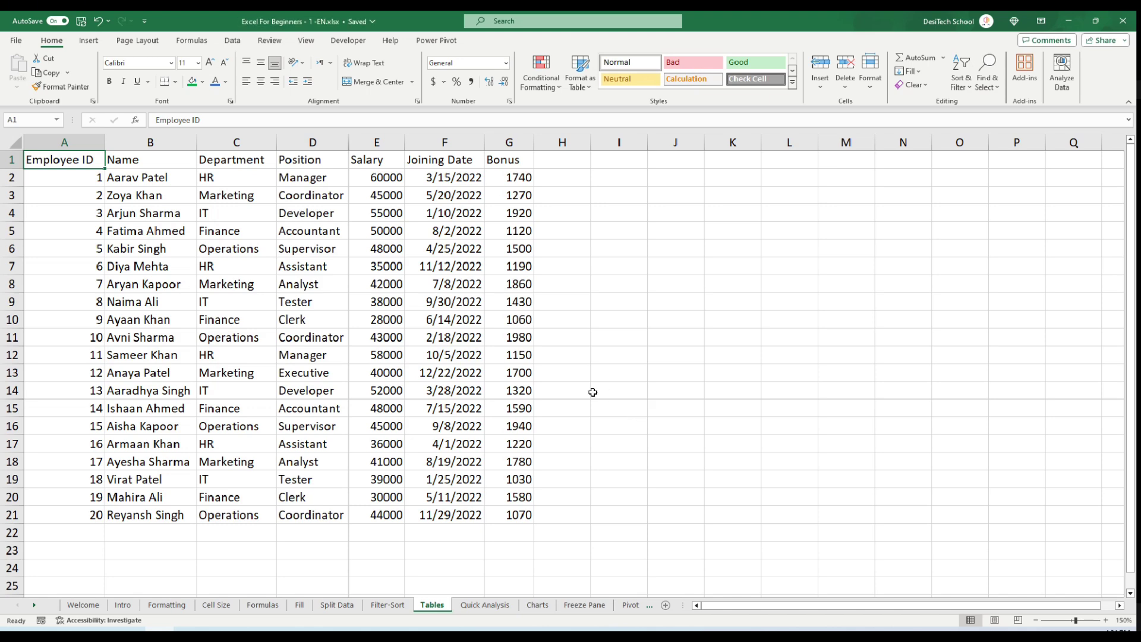
left_click(579, 85)
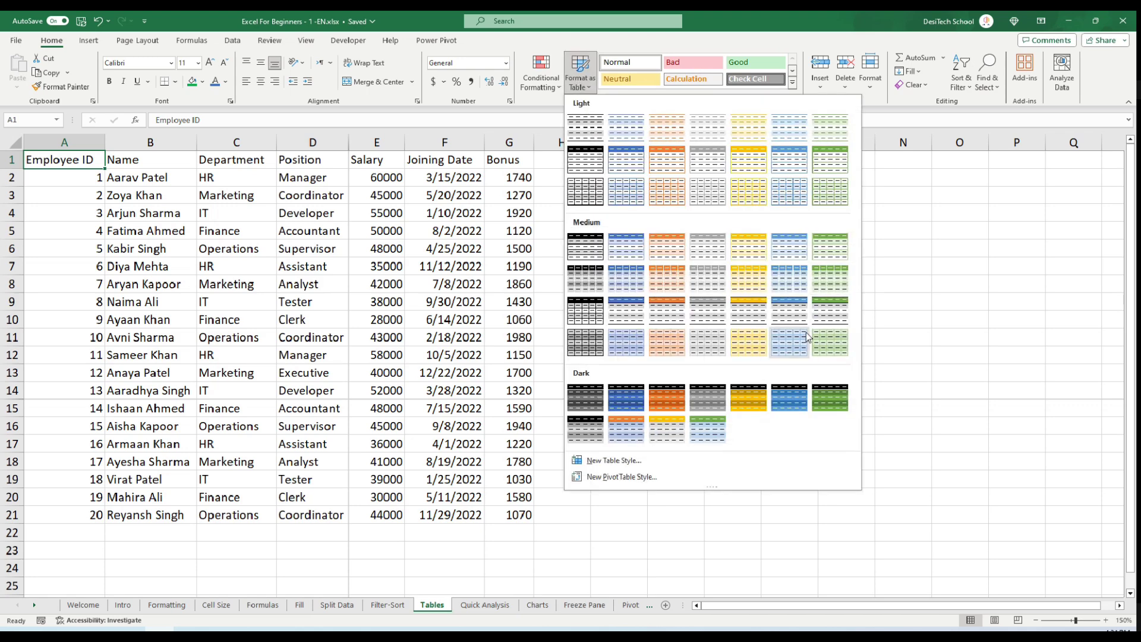
left_click(669, 250)
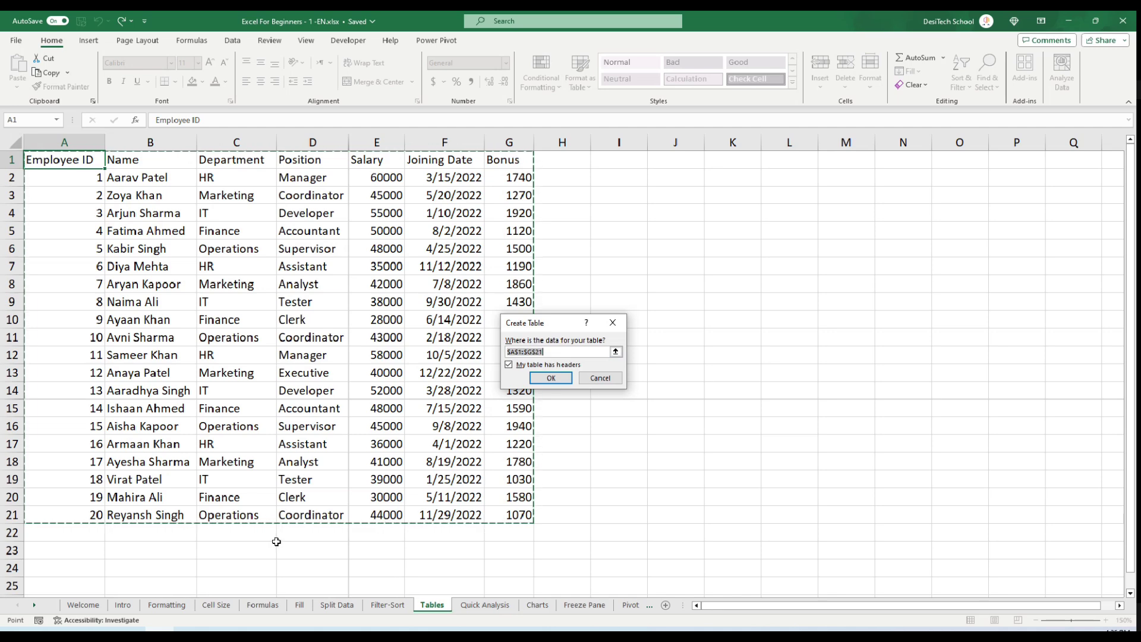
left_click(616, 351)
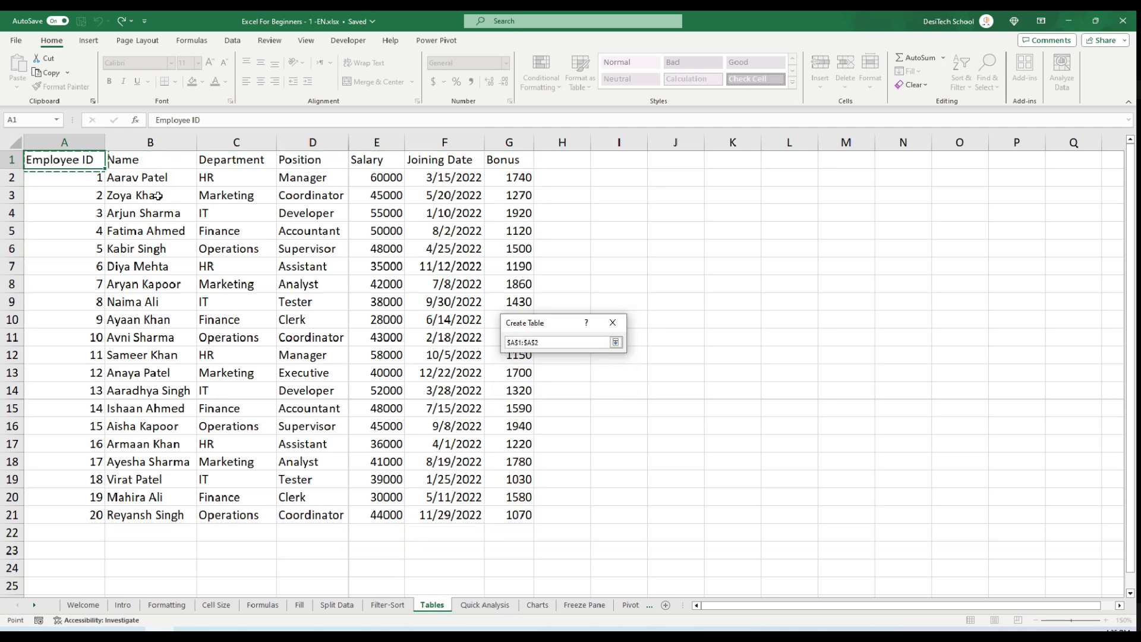
left_click(616, 342)
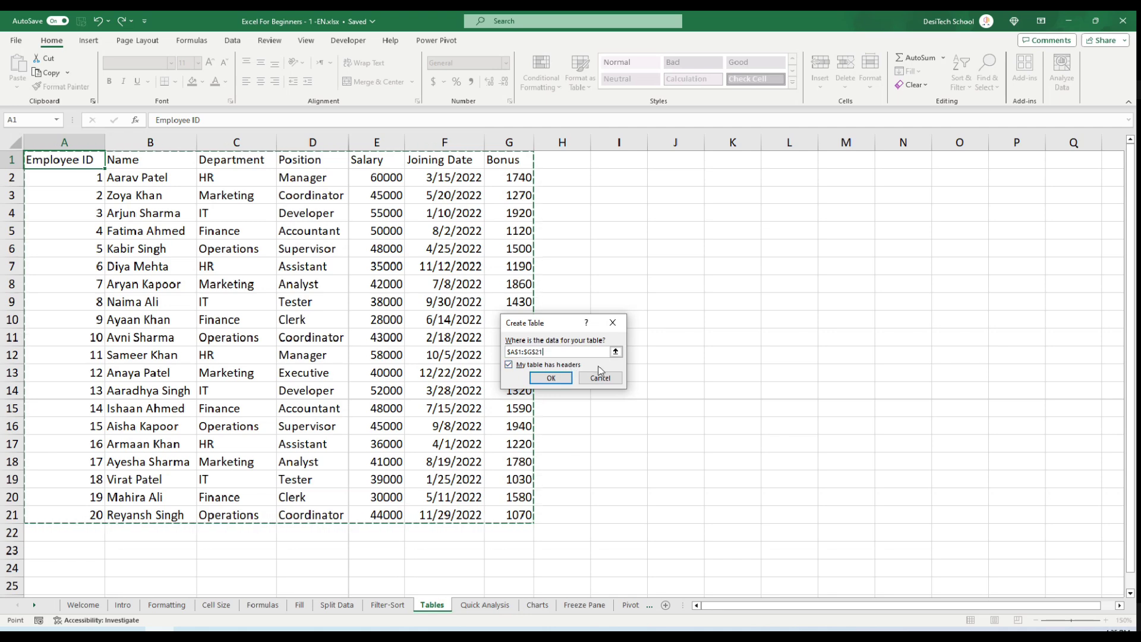
left_click(552, 379)
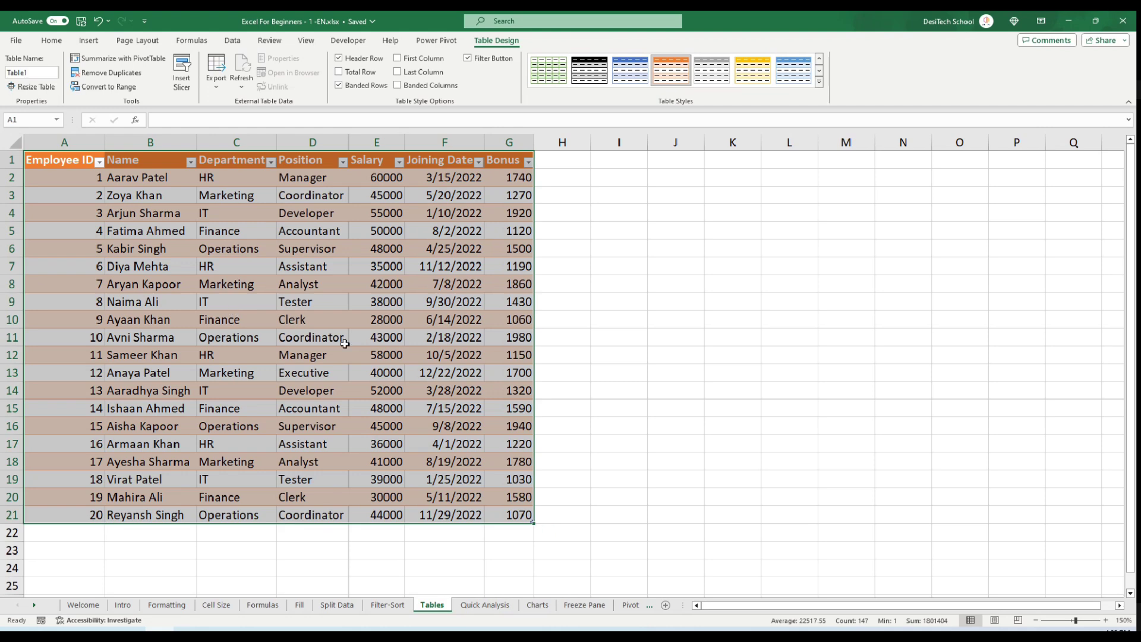
- Extend the table by one column after Bonus and name its header Total
left_click(510, 166)
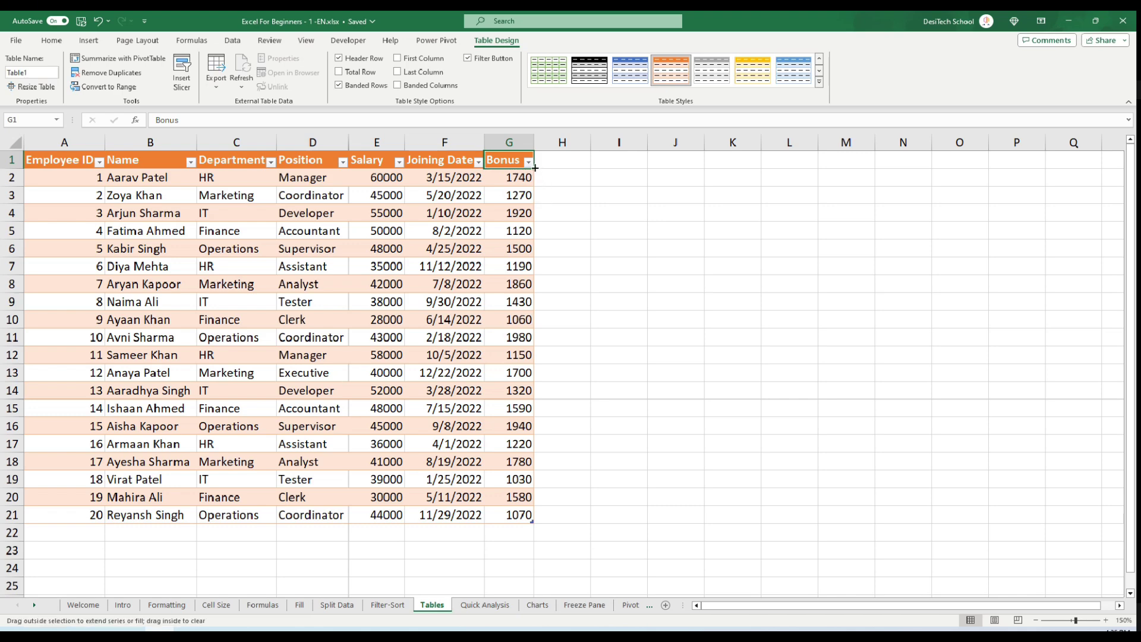
left_click_drag(535, 168, 580, 165)
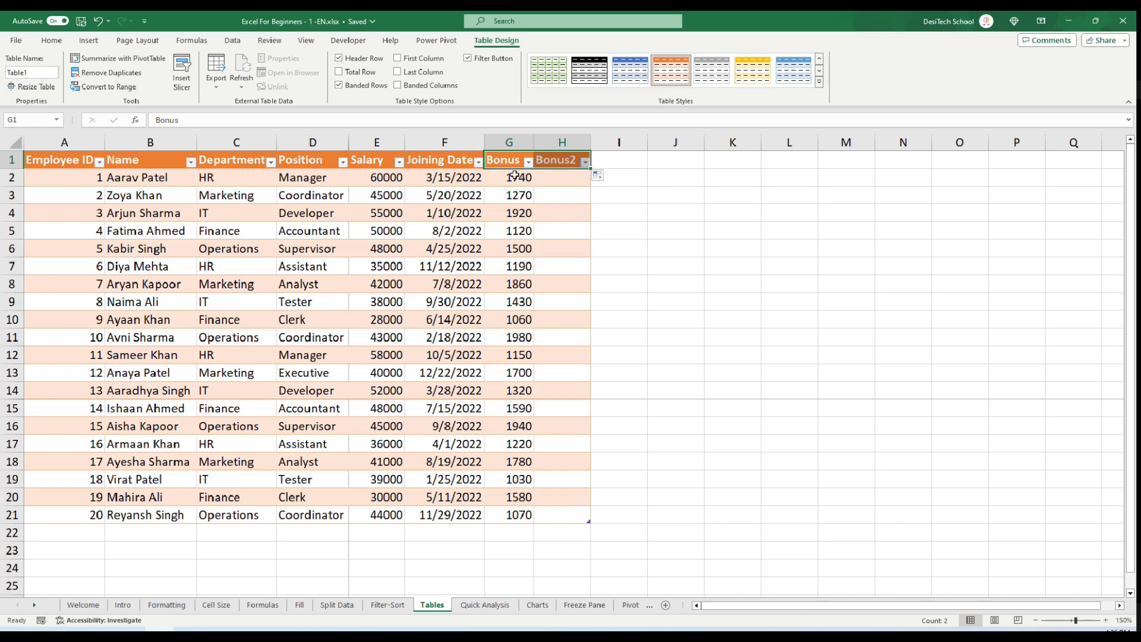
left_click(554, 163)
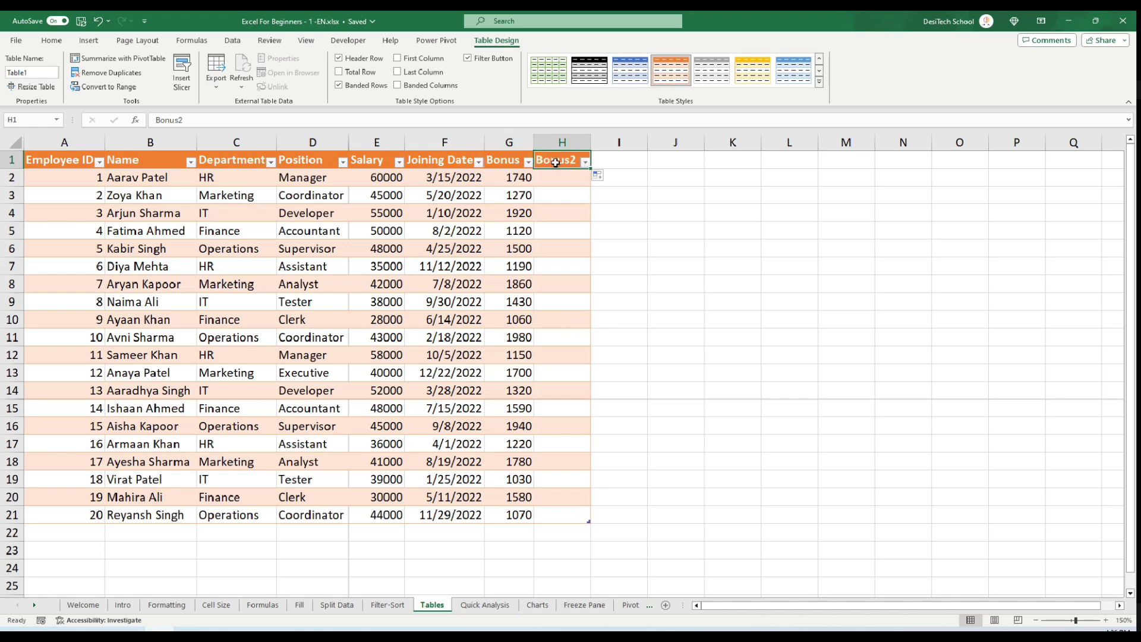
type("Total")
key("Return")
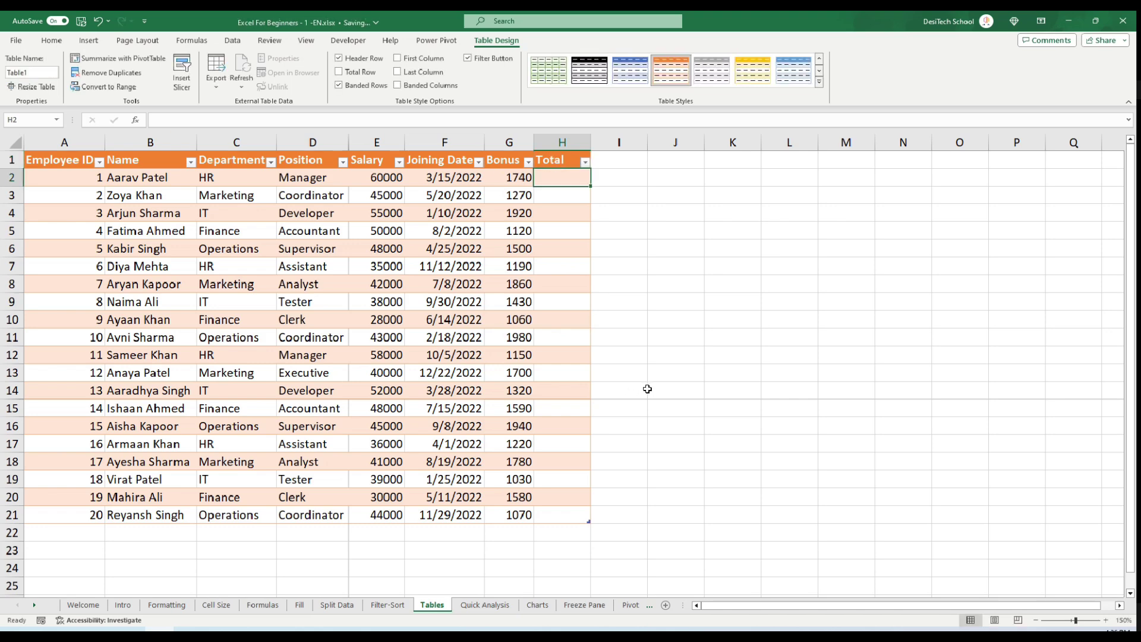
type("=")
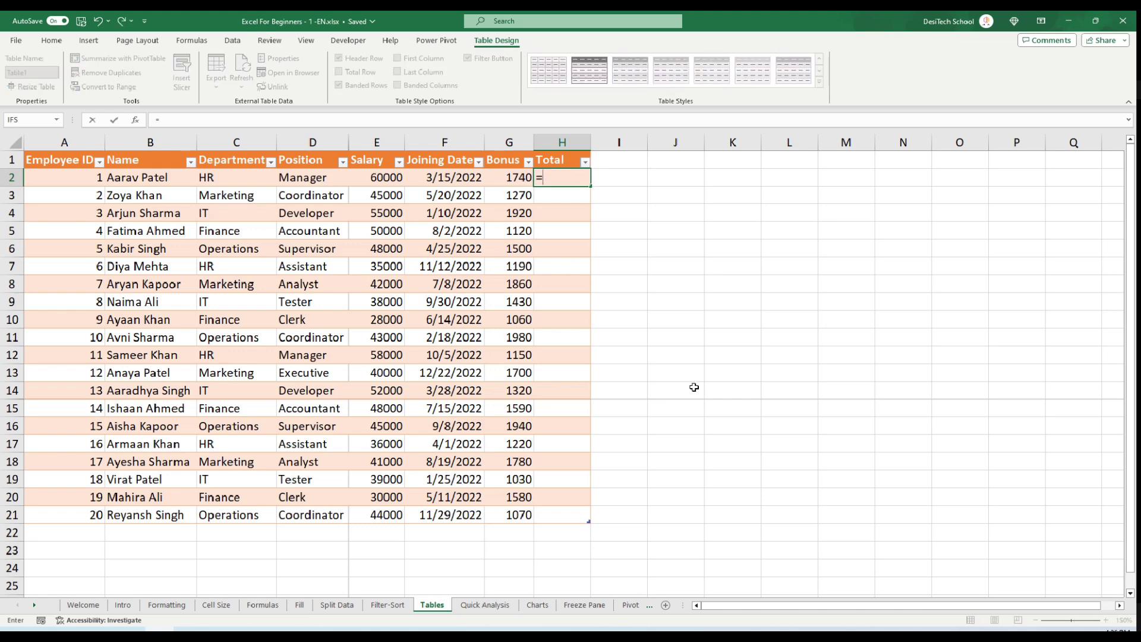
left_click(381, 178)
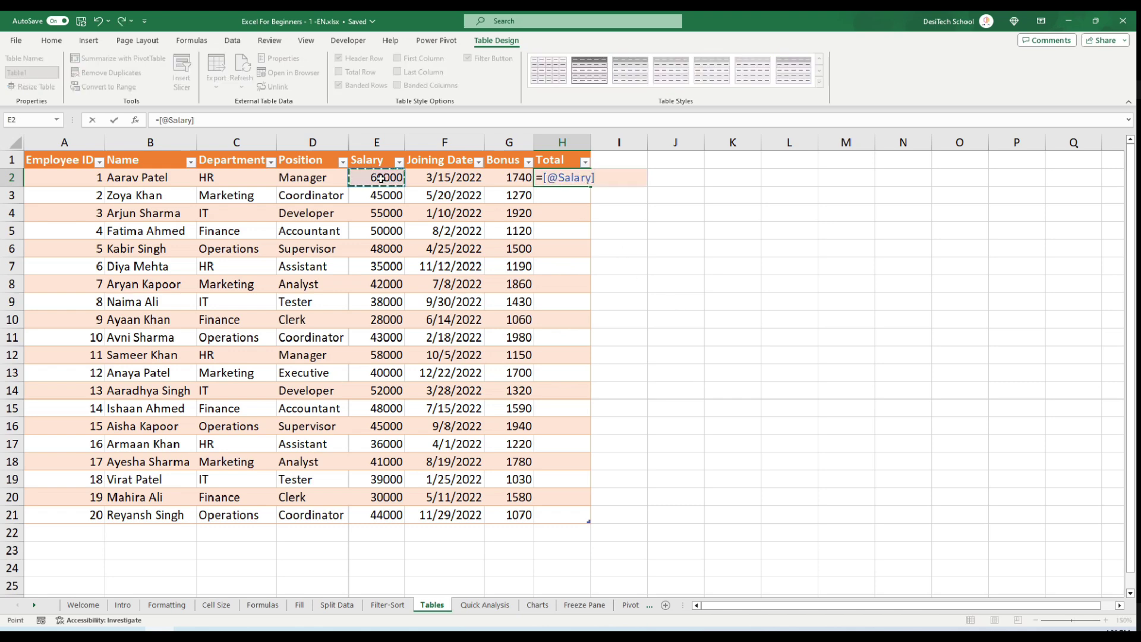
type("+")
left_click(508, 177)
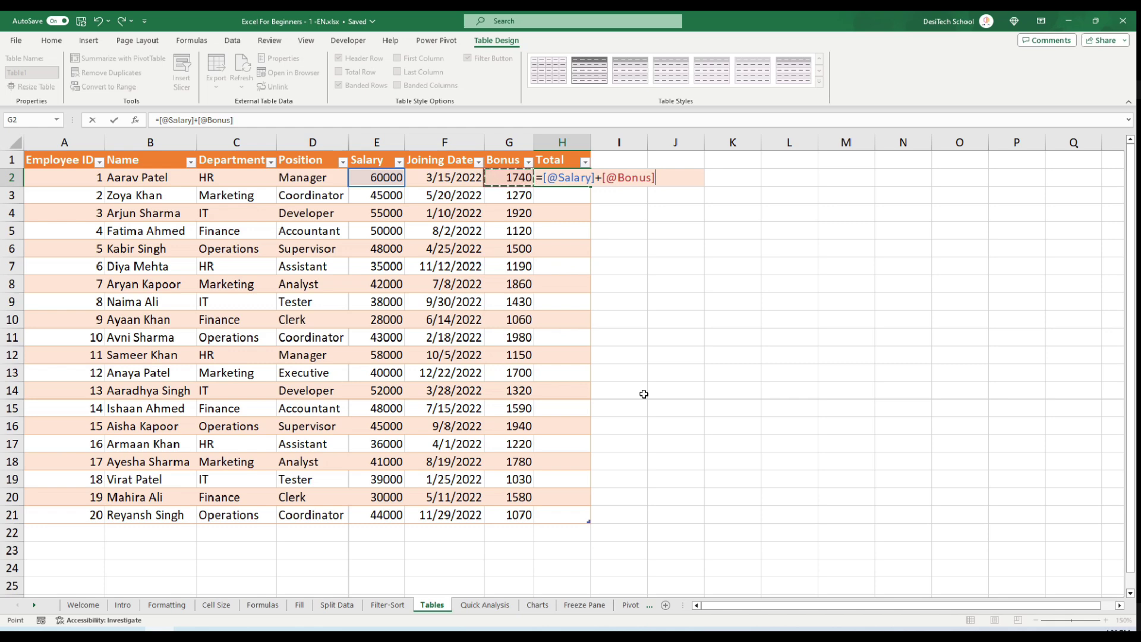
key("Return")
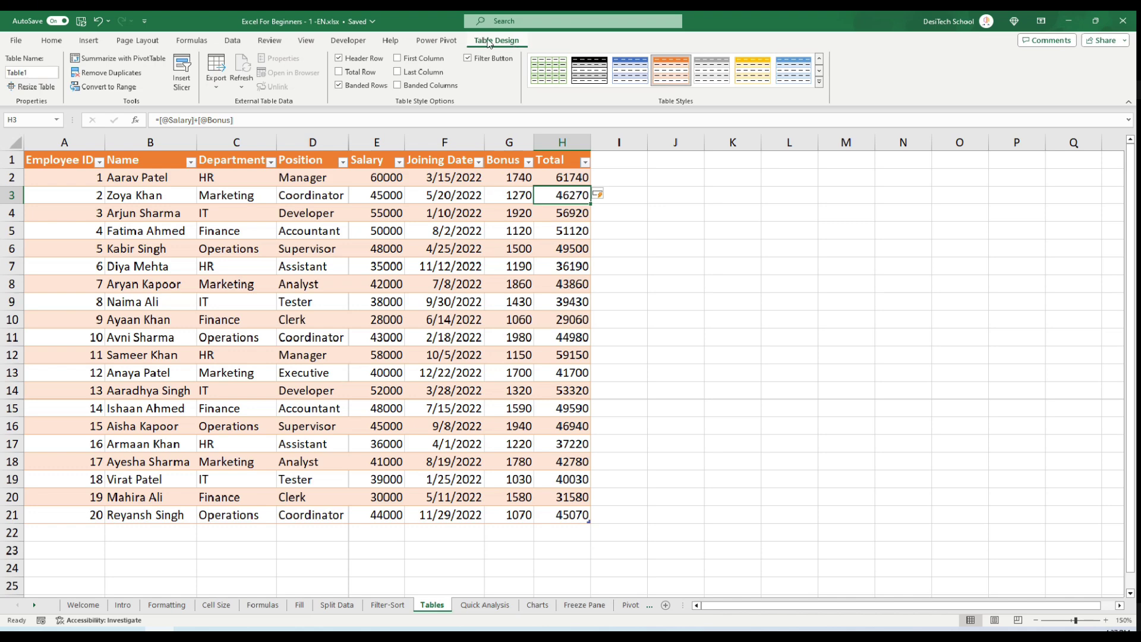
- Add a total row to the table and set its Total column calculation to Average
left_click(340, 72)
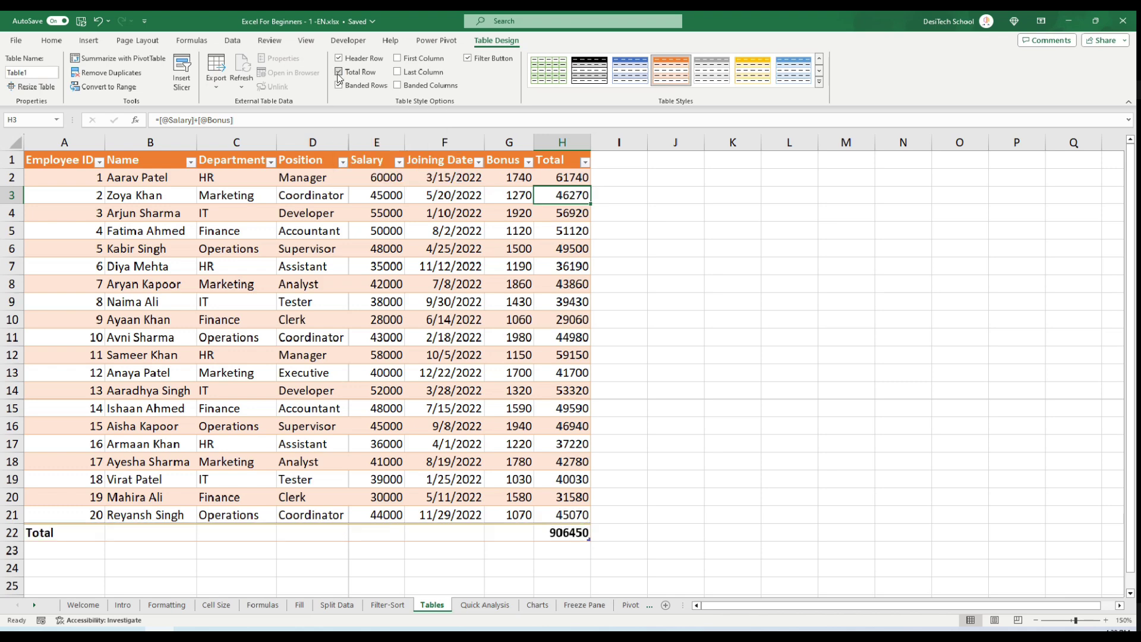
left_click(569, 534)
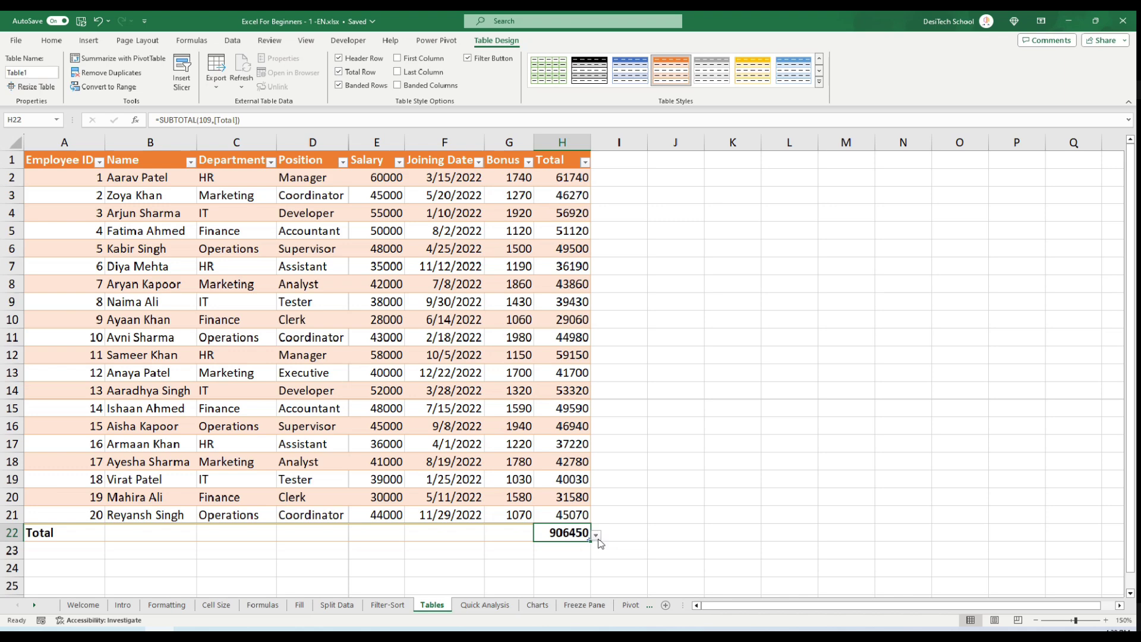
scroll(599, 542, "down", 4)
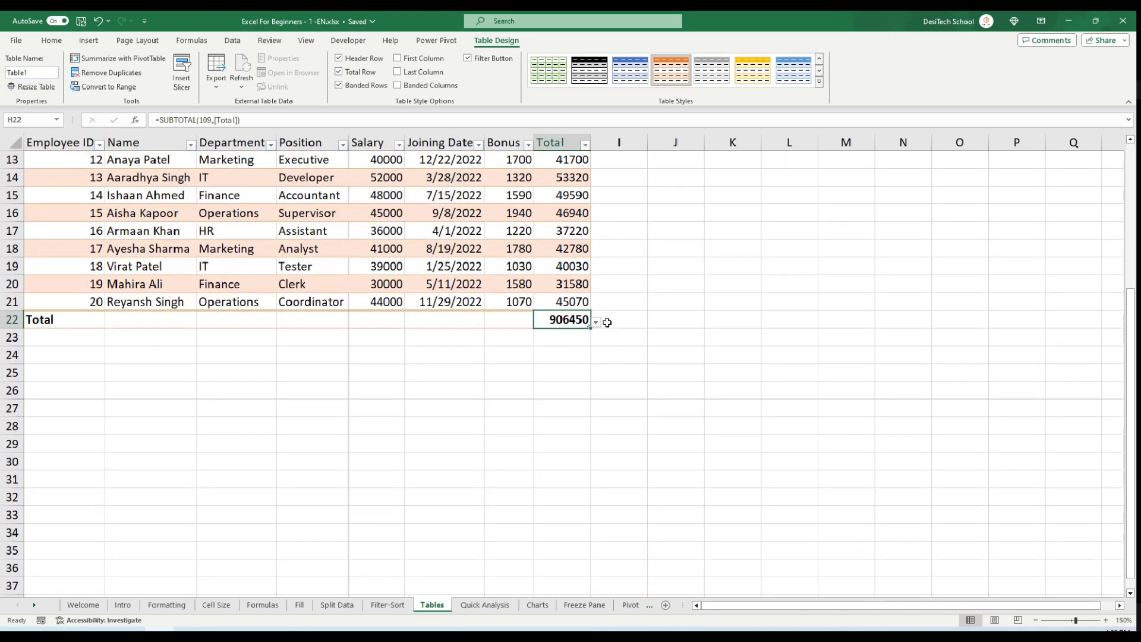
left_click(597, 322)
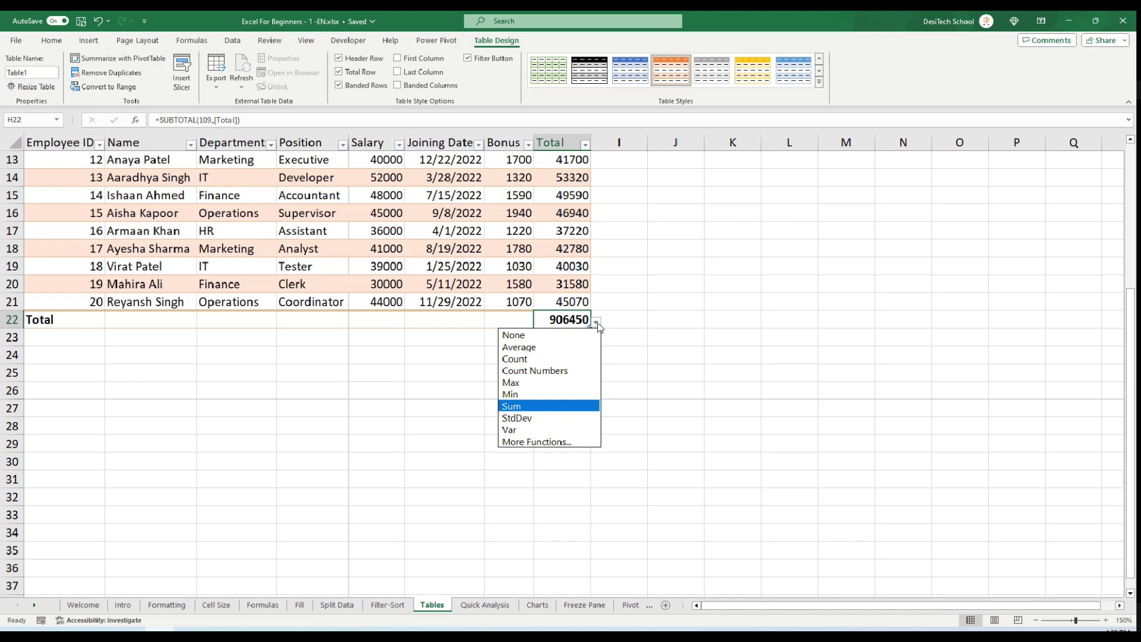
left_click(565, 348)
scroll(607, 484, "up", 2)
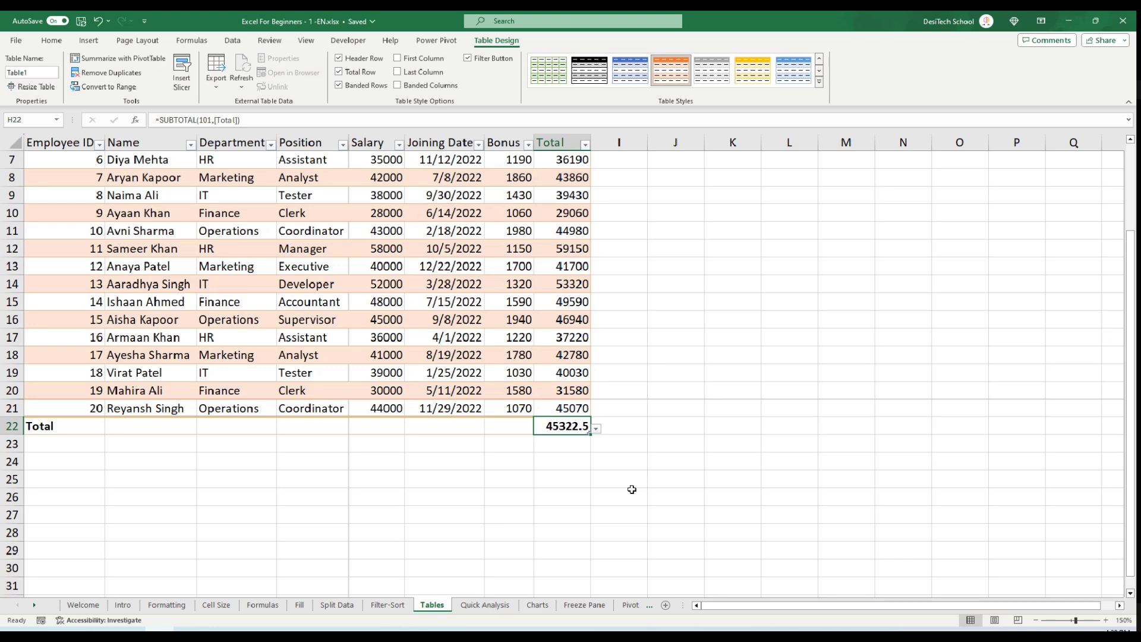
- On the Quick Analysis sheet, add a row of column sums beneath the employee data A1:G21 using Quick Analysis
left_click(485, 606)
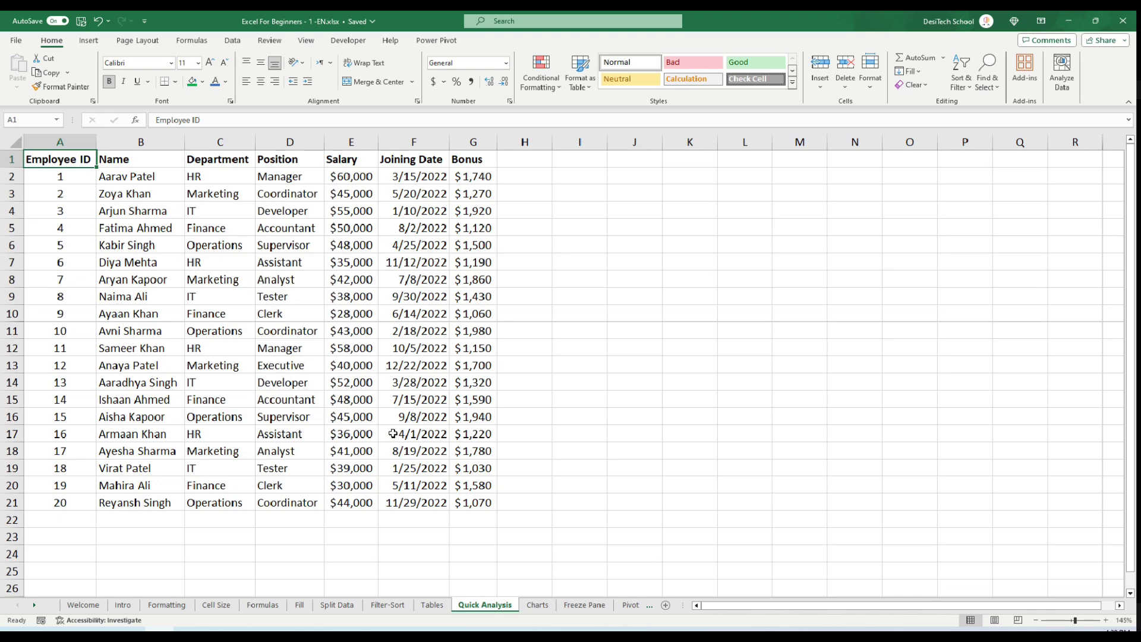
left_click(482, 502, "shift")
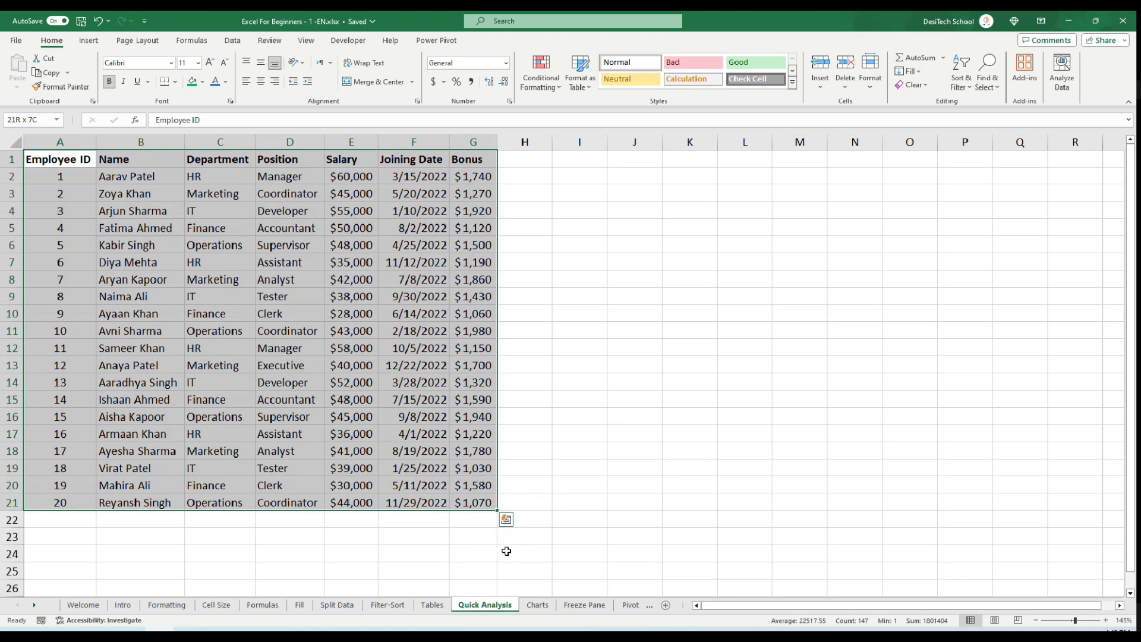
left_click(506, 520)
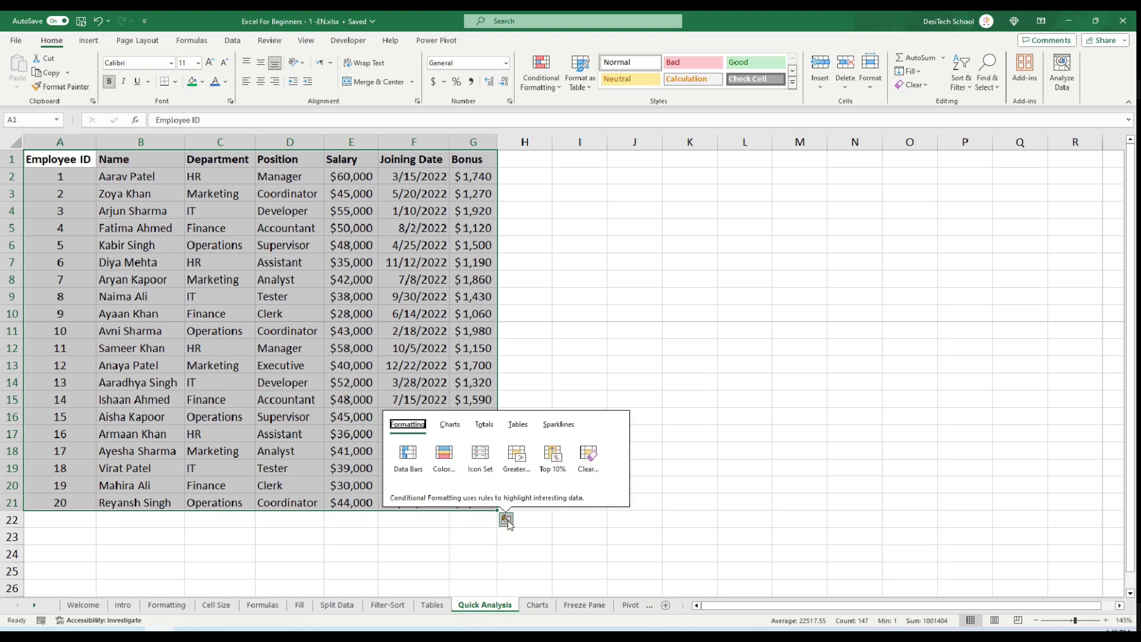
left_click(451, 424)
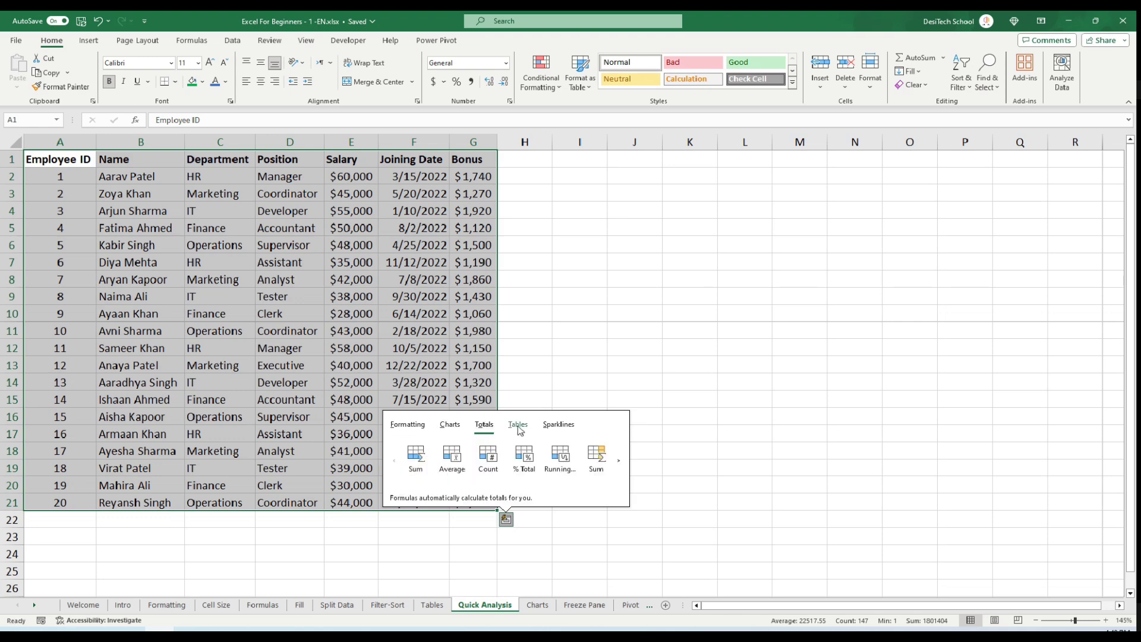
mouse_move(561, 433)
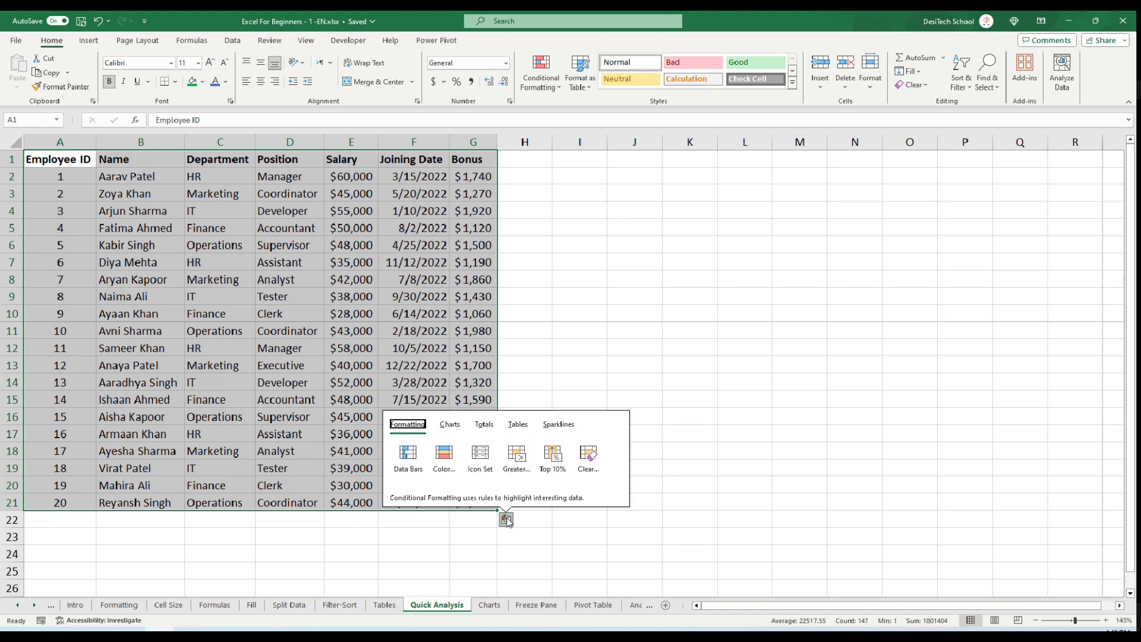
mouse_move(491, 427)
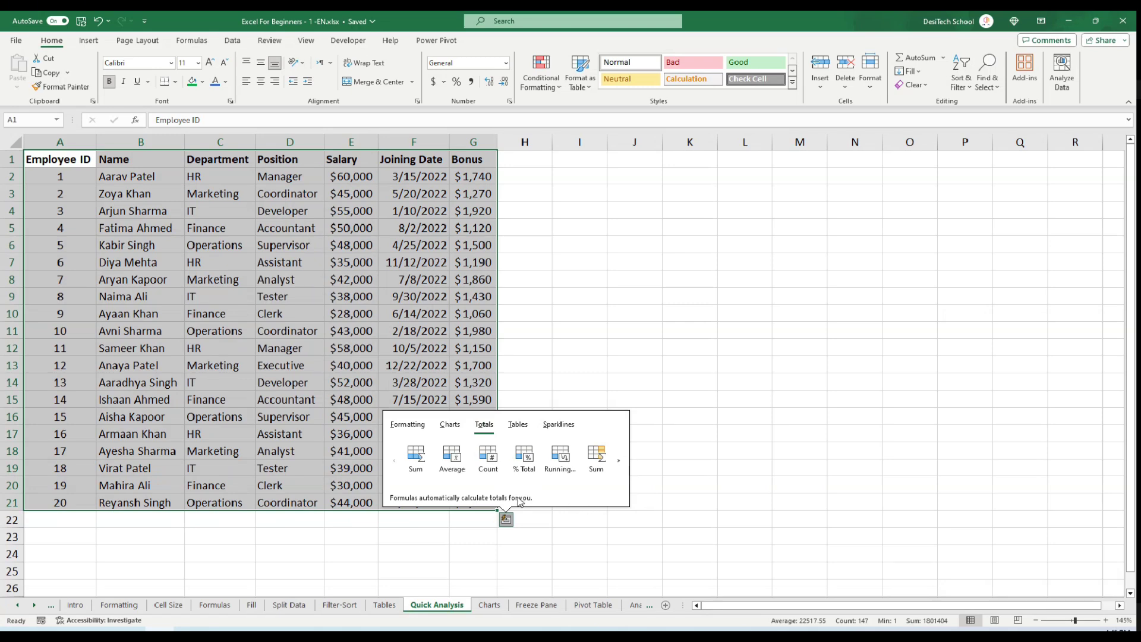
left_click(416, 456)
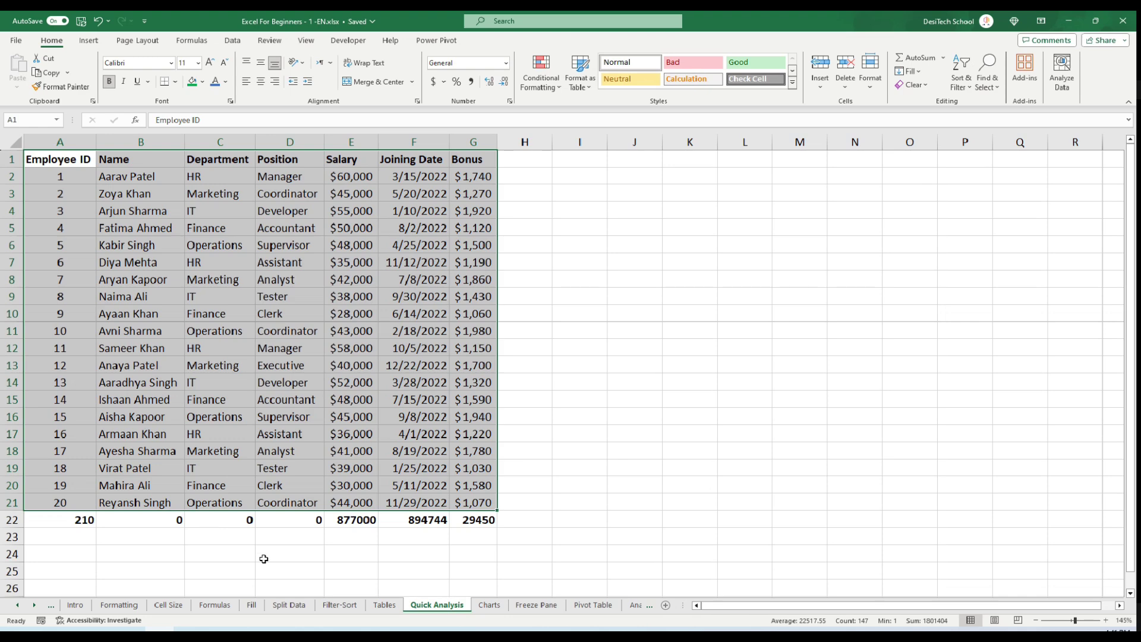
- Apply data bars to the selected employee data using Quick Analysis
right_click(397, 330)
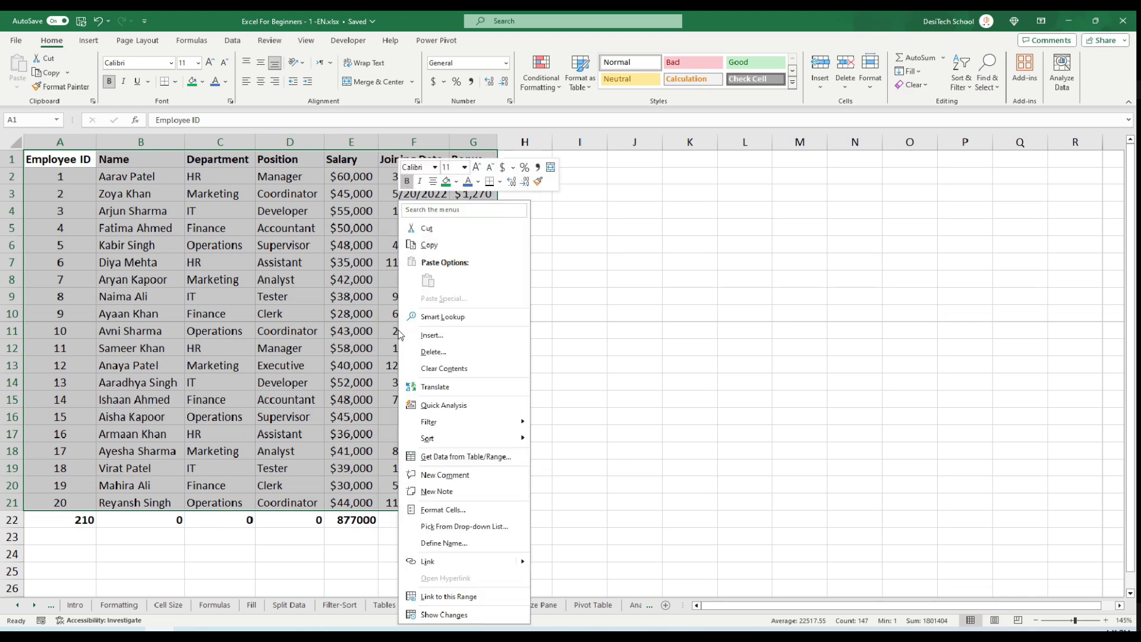
left_click(459, 407)
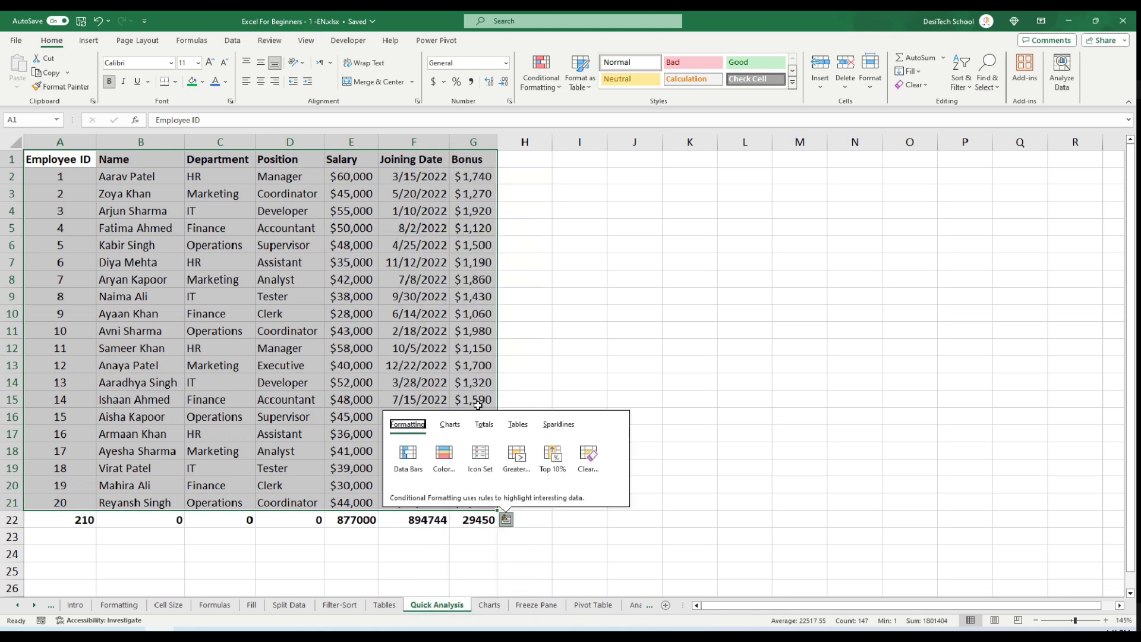
left_click(408, 456)
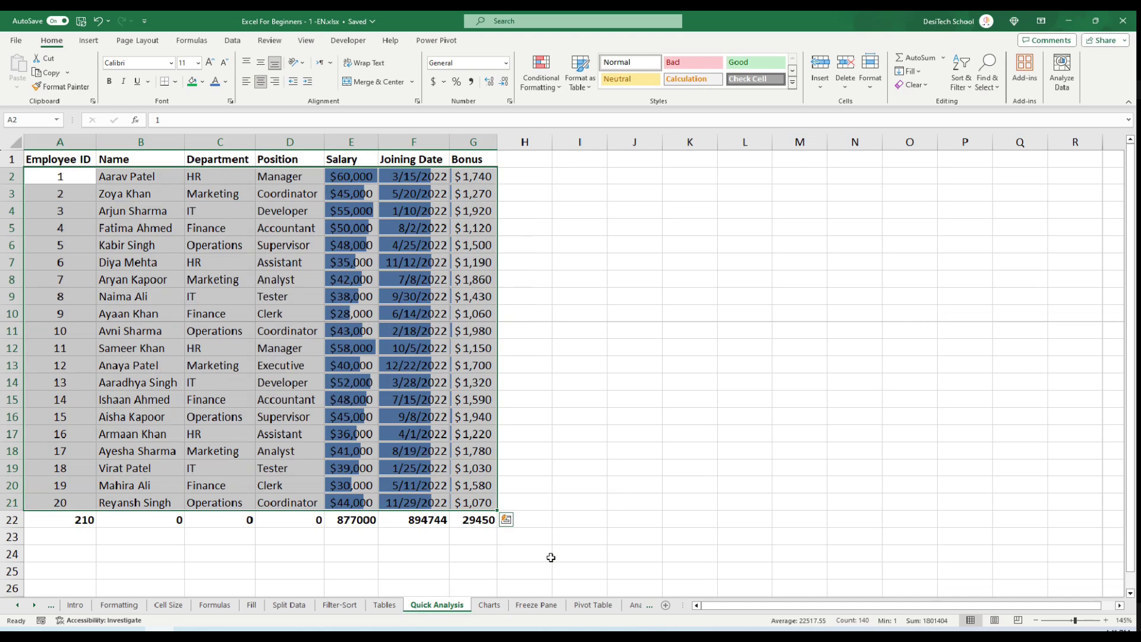
- On the Charts sheet, insert the recommended Line chart for the Year and English Books Published data in A1:B9 and place it beside that table
left_click(494, 606)
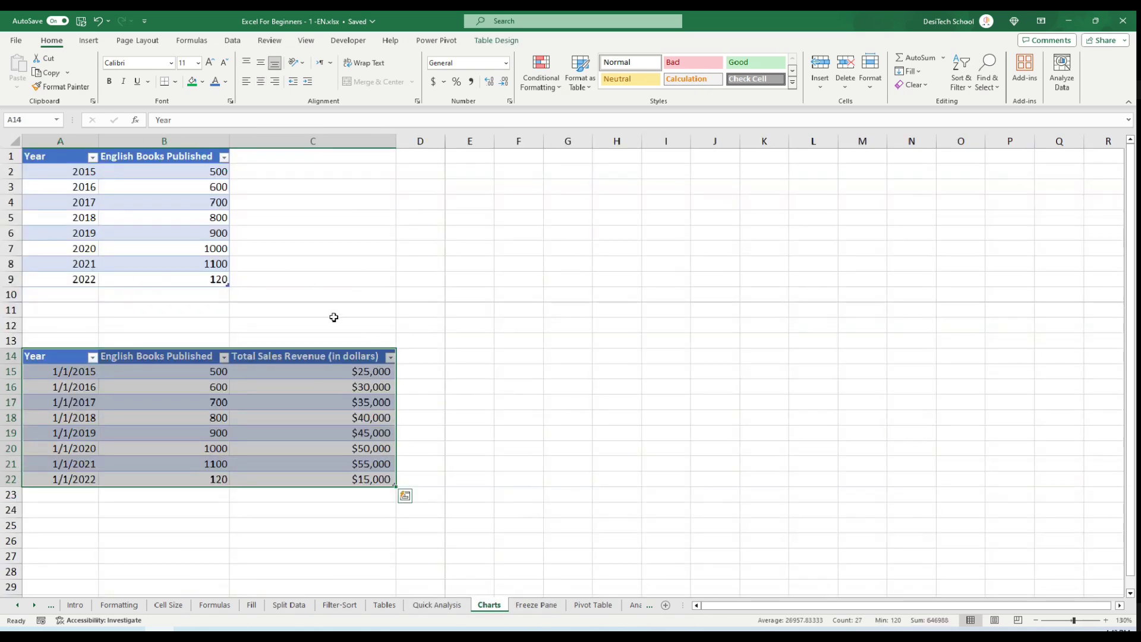
left_click_drag(50, 160, 173, 280)
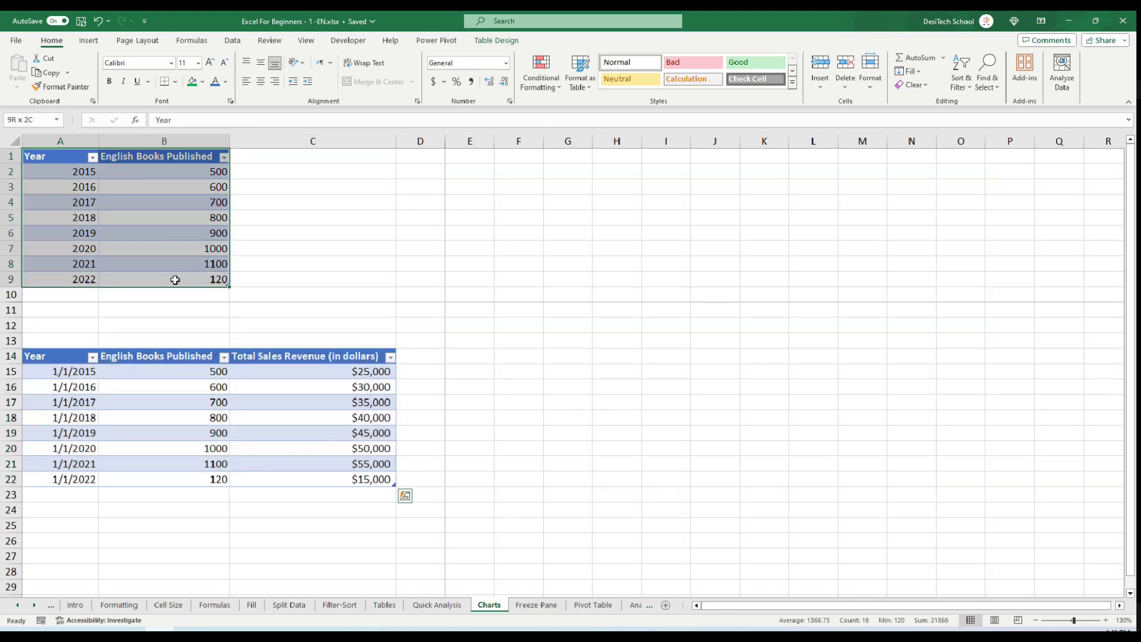
left_click(57, 172)
left_click(72, 280)
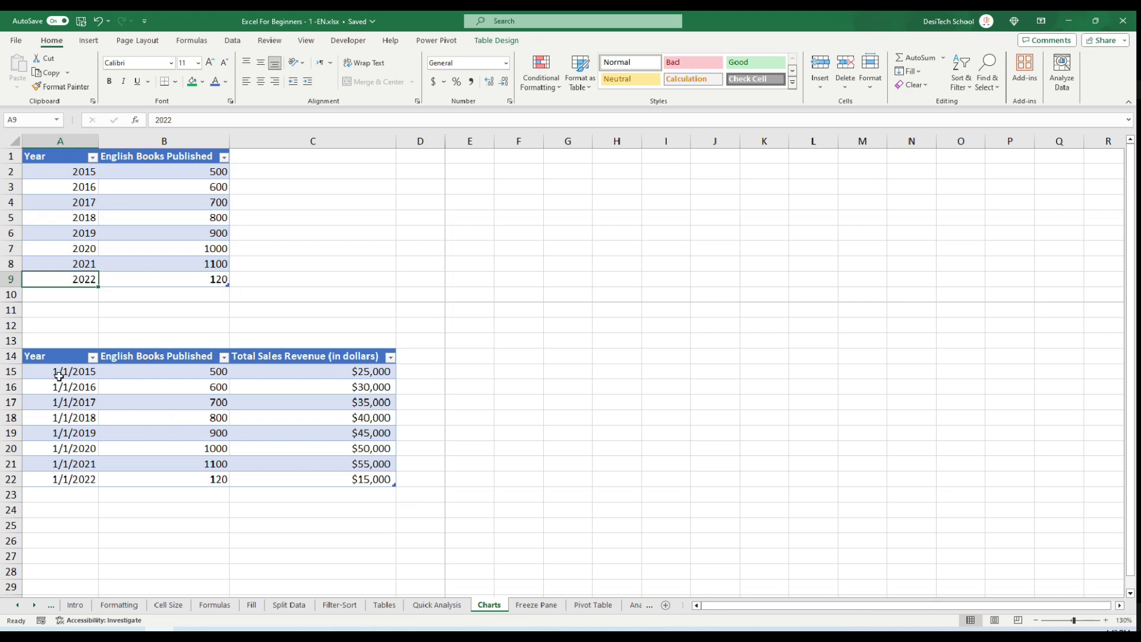
left_click(162, 372)
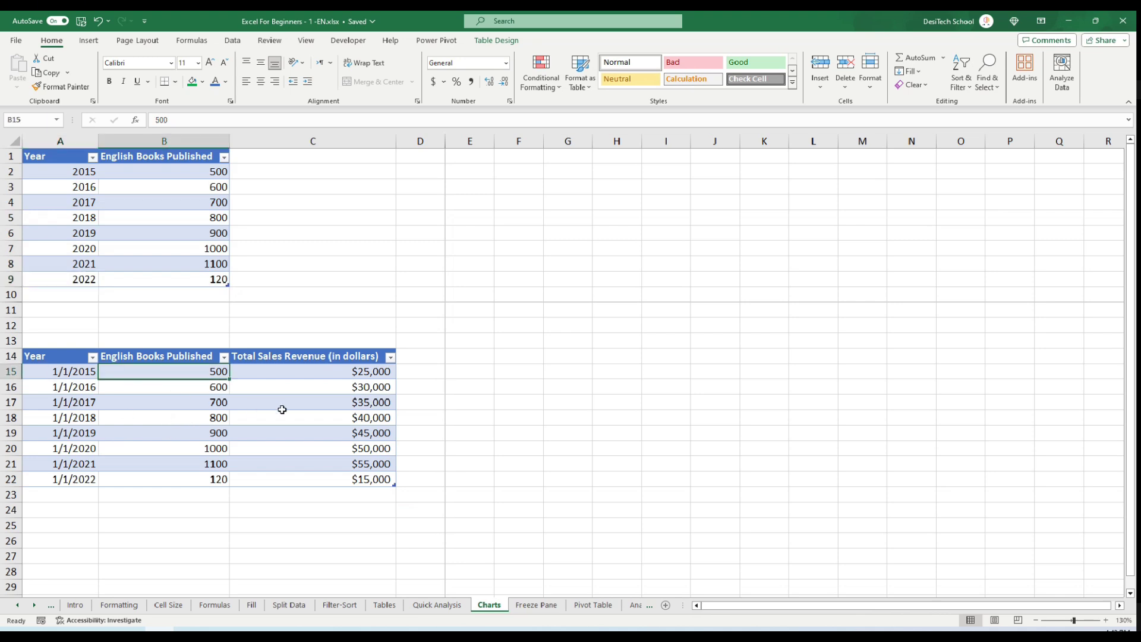
left_click(333, 375)
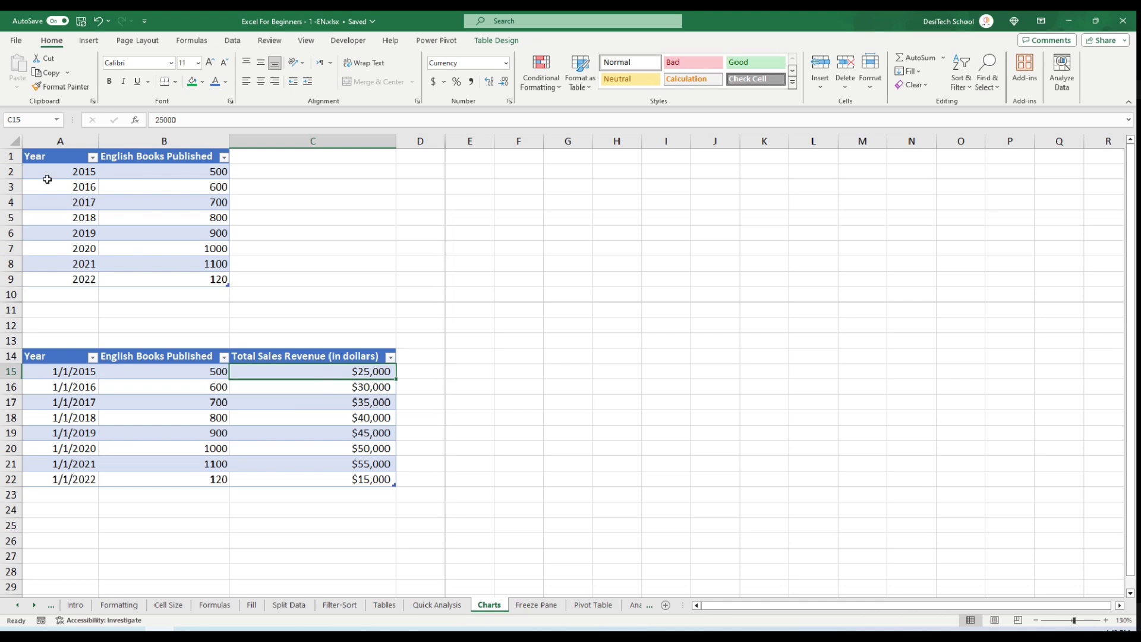
left_click_drag(52, 158, 193, 277)
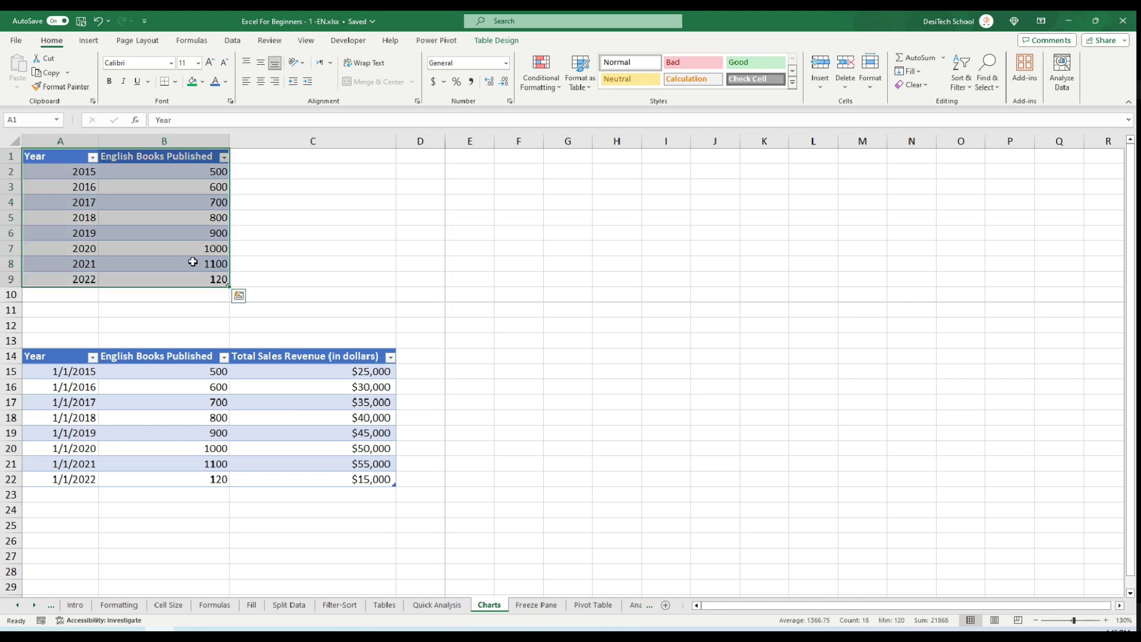
left_click(90, 43)
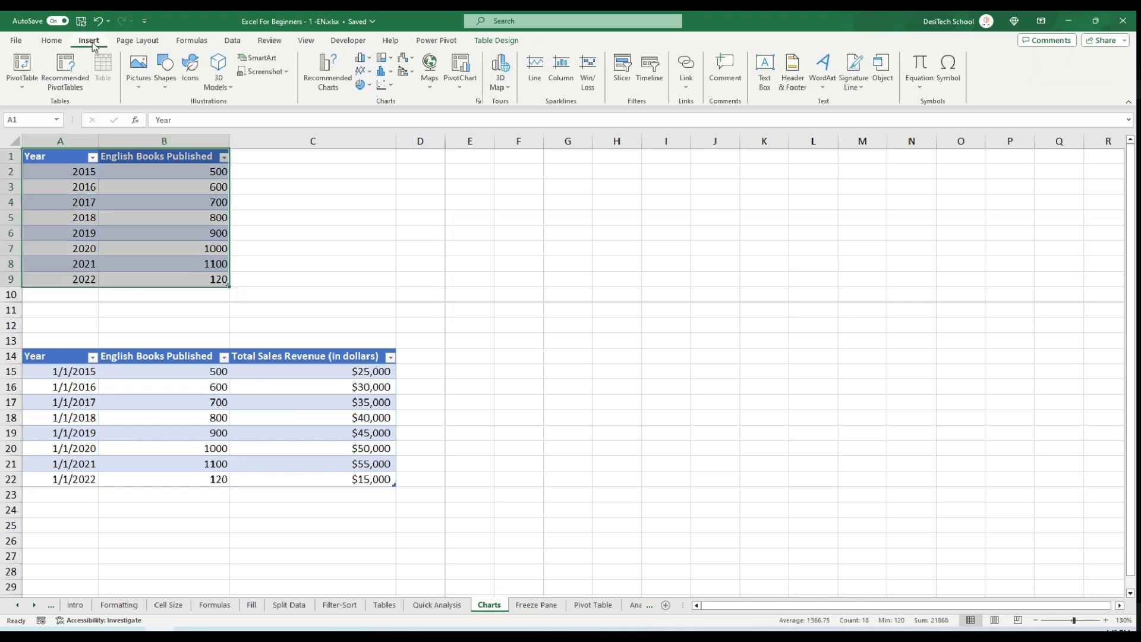
left_click(326, 87)
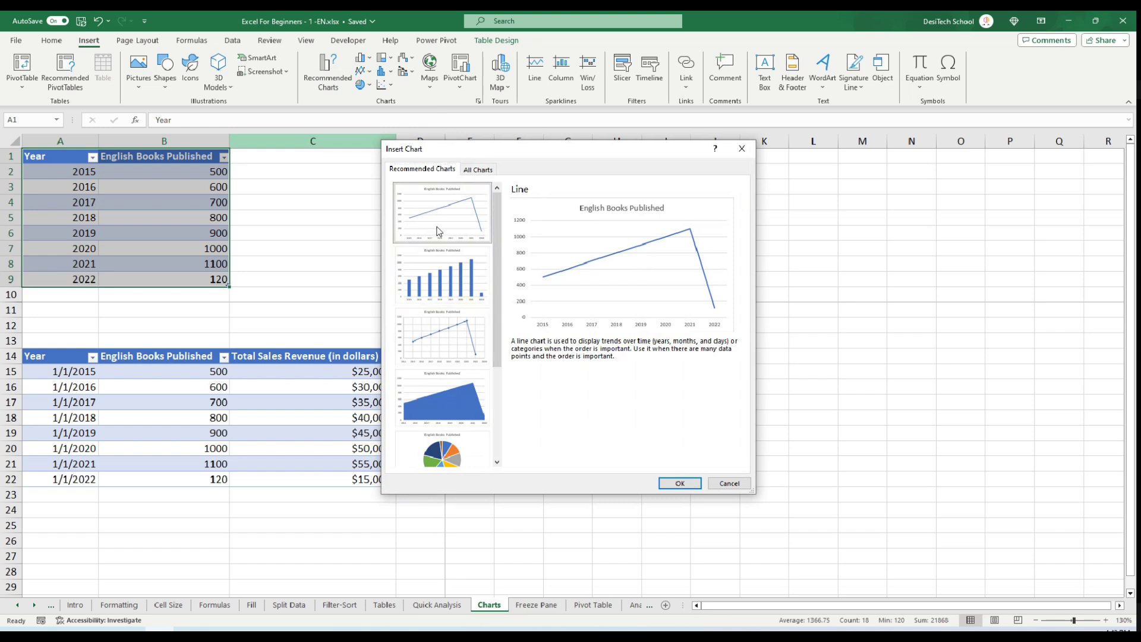
left_click(680, 483)
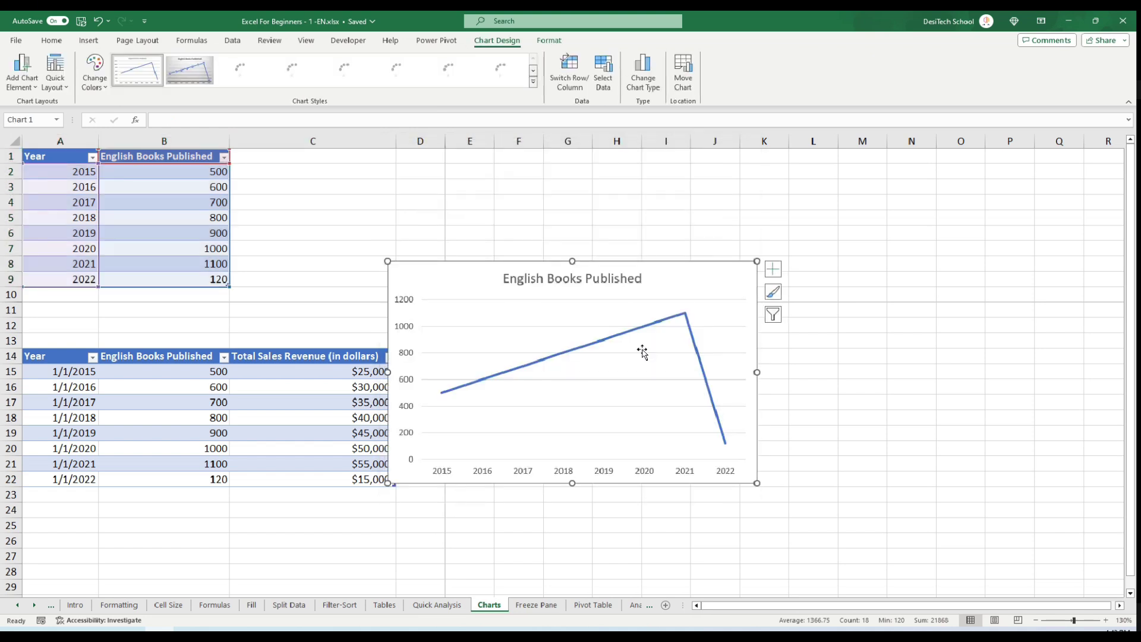
mouse_move(421, 283)
left_mouse_down()
mouse_move(439, 240)
mouse_move(437, 178)
mouse_move(467, 221)
mouse_move(446, 186)
mouse_move(401, 174)
left_mouse_up()
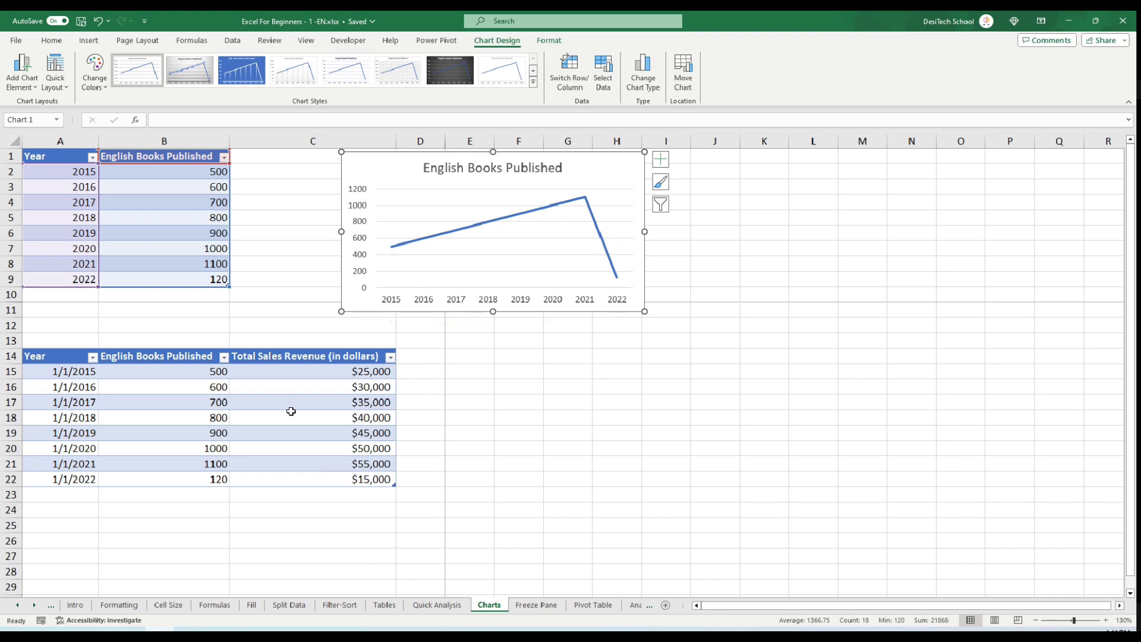
- Select the books and sales revenue data in A14:C22 and bring up the full list of chart types for inserting a chart
left_click(190, 397)
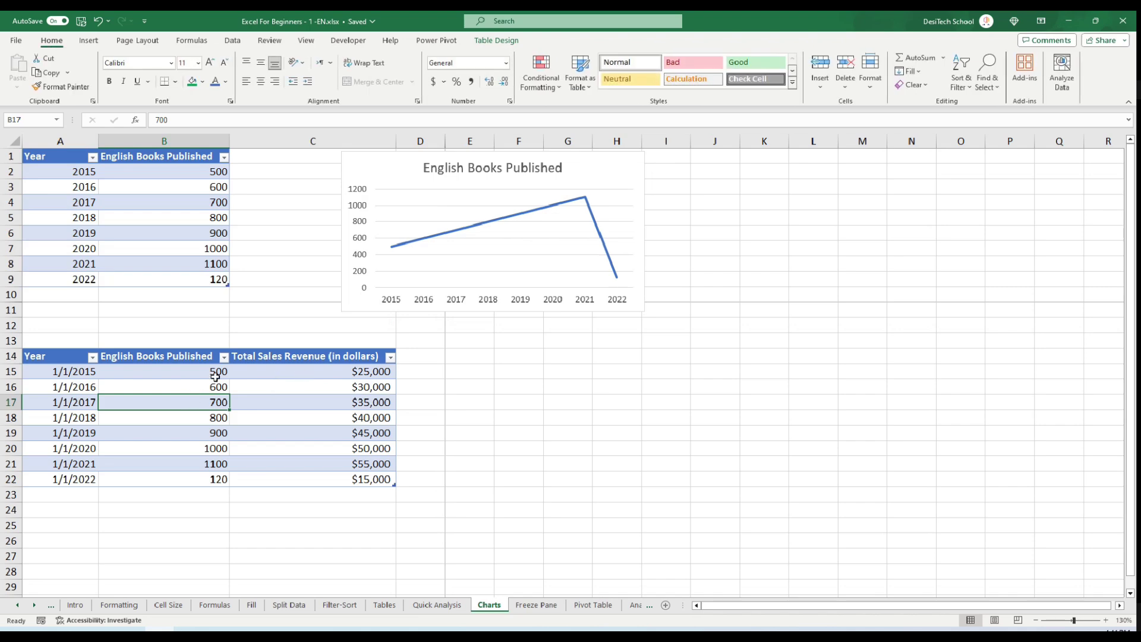
left_click(161, 370)
left_click(307, 375)
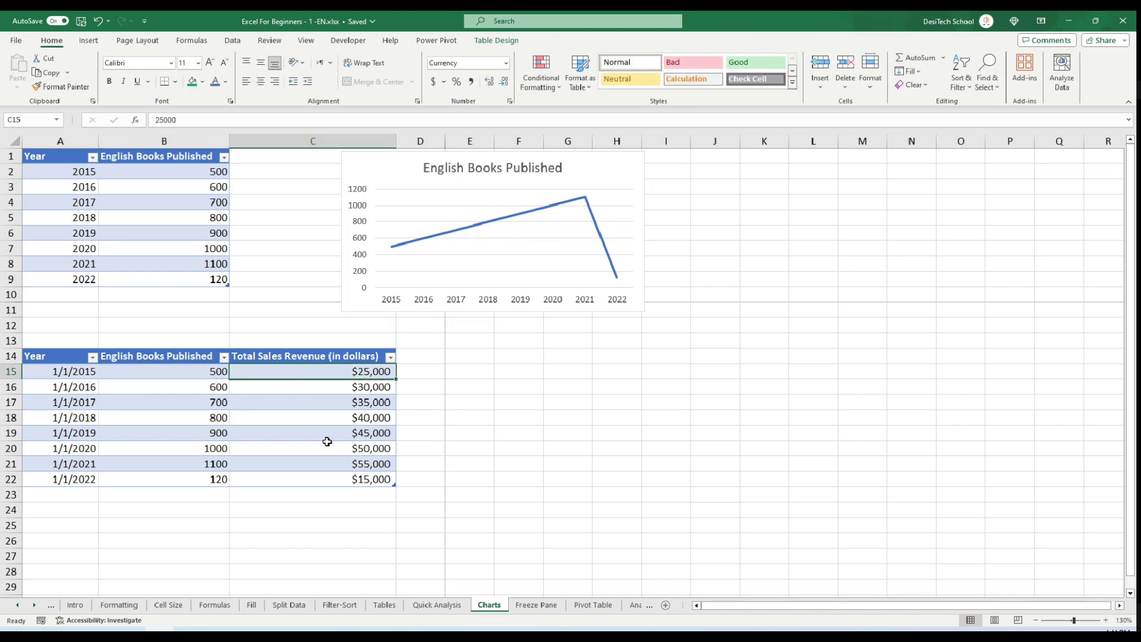
left_click_drag(53, 354, 346, 487)
left_click(89, 41)
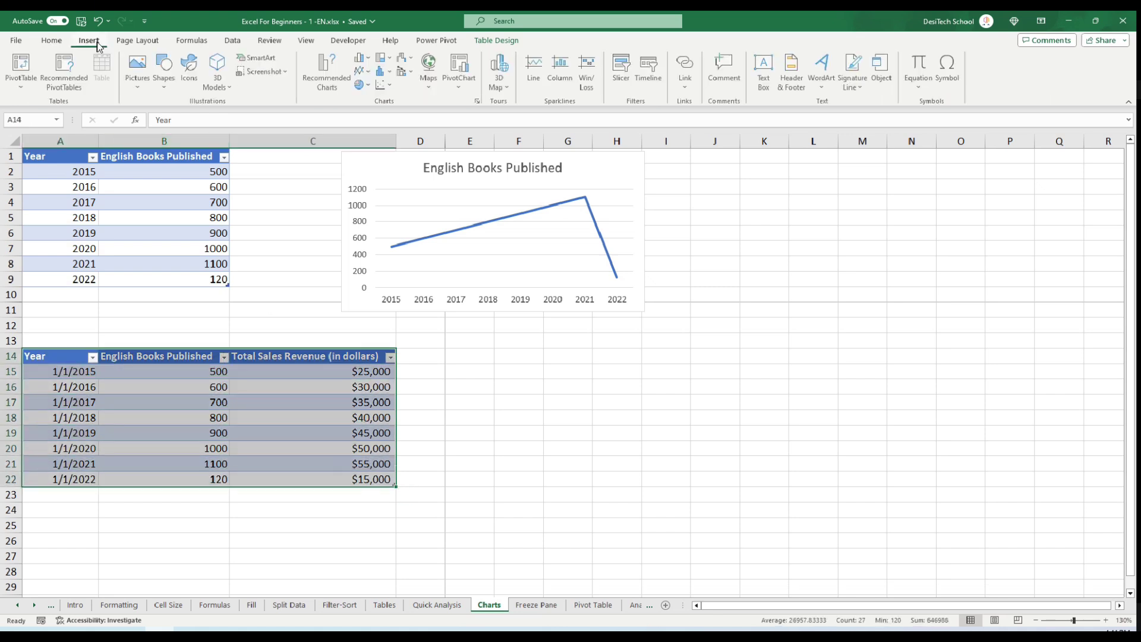
left_click(327, 79)
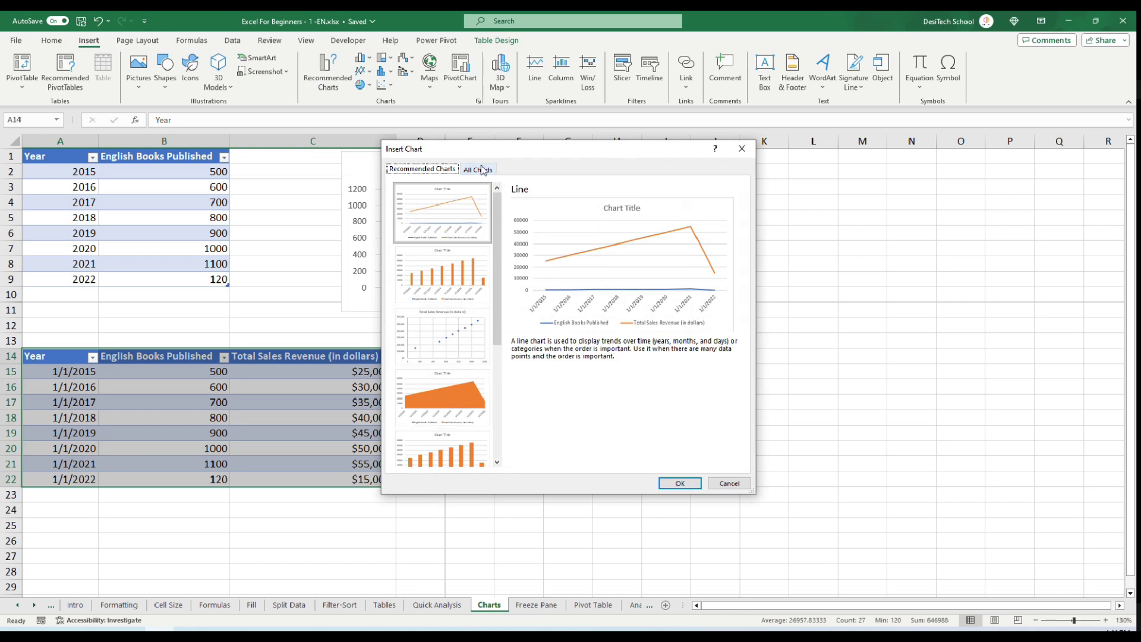
left_click(478, 172)
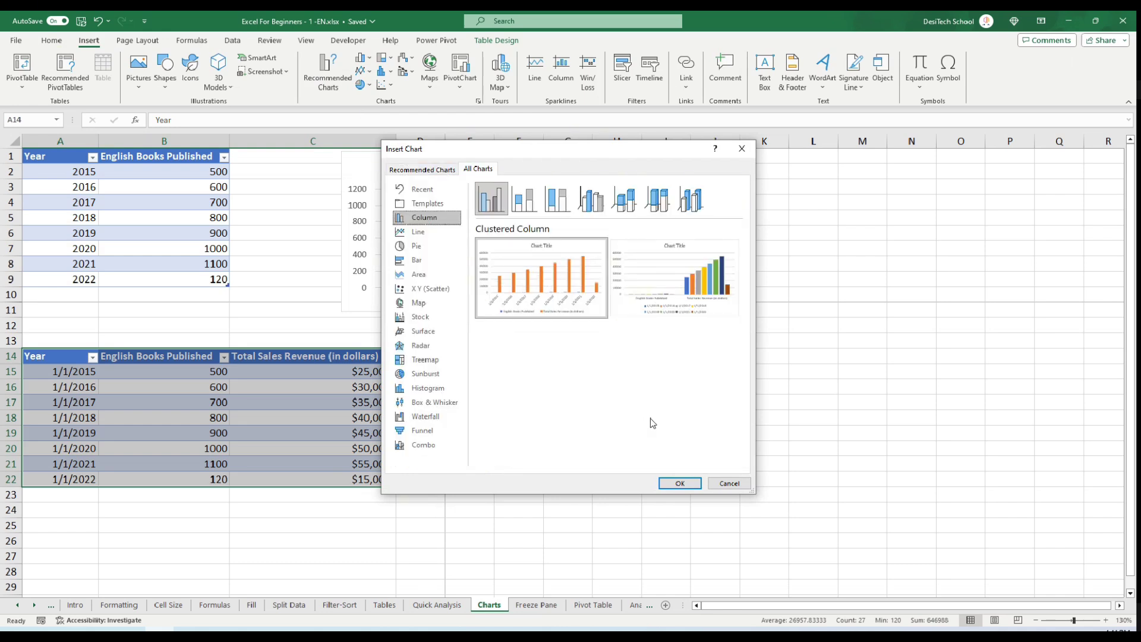
- Preview the Pie, Area, Stock and Treemap chart types for the selected data
left_click(418, 246)
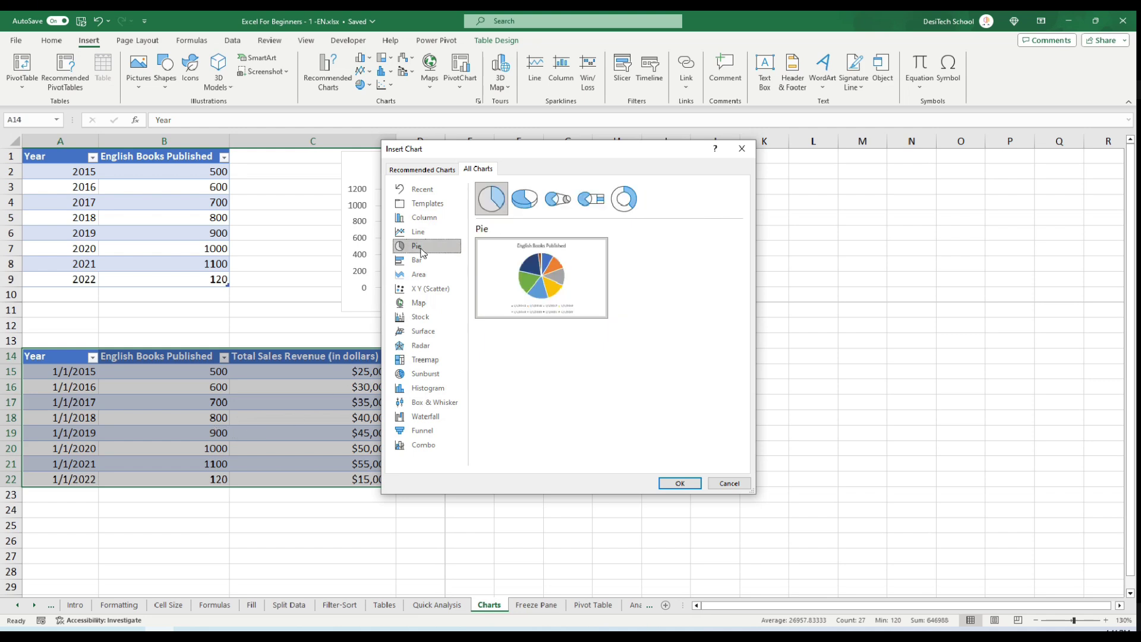
left_click(419, 274)
left_click(419, 317)
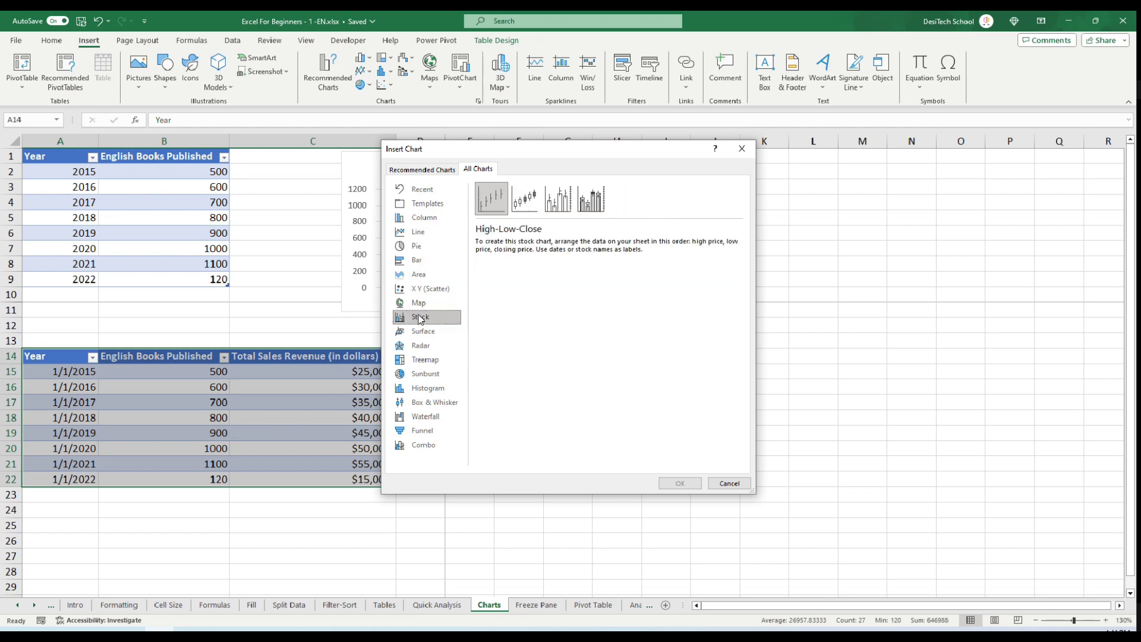
left_click(426, 361)
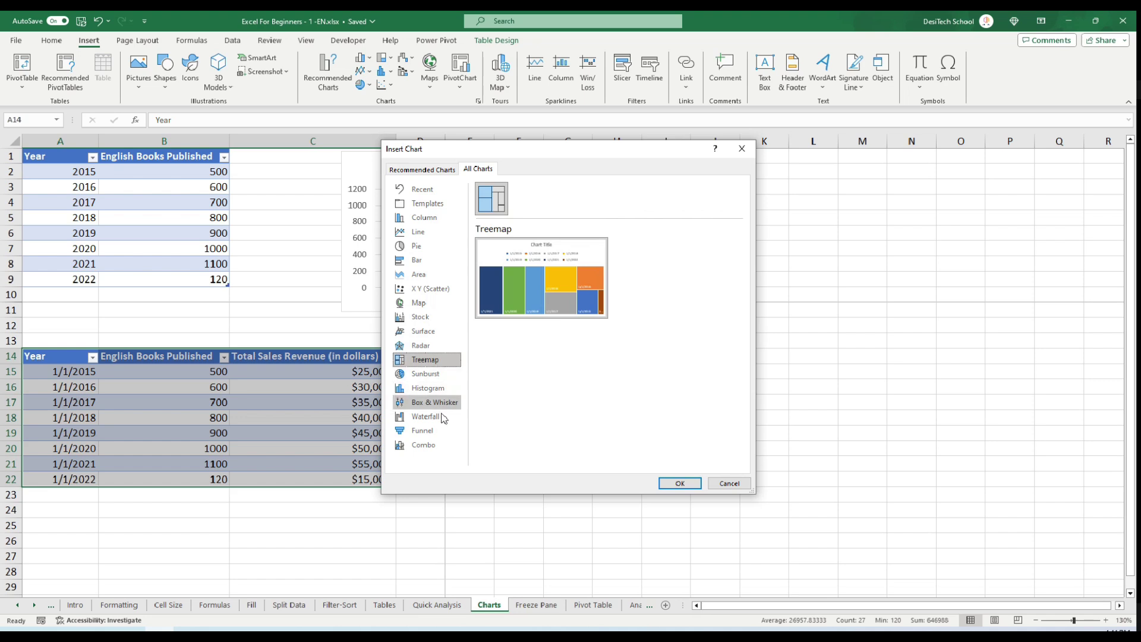
- Insert a Combo chart with books as clustered columns and sales revenue as a line on the secondary axis, placed beside the second table
left_click(426, 446)
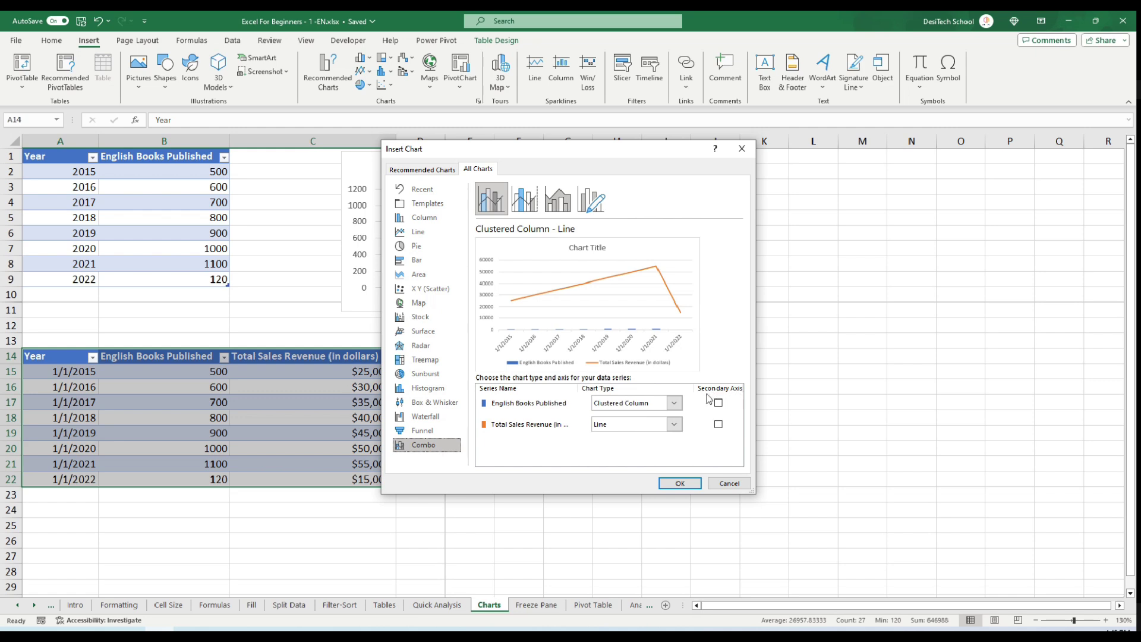
left_click(719, 424)
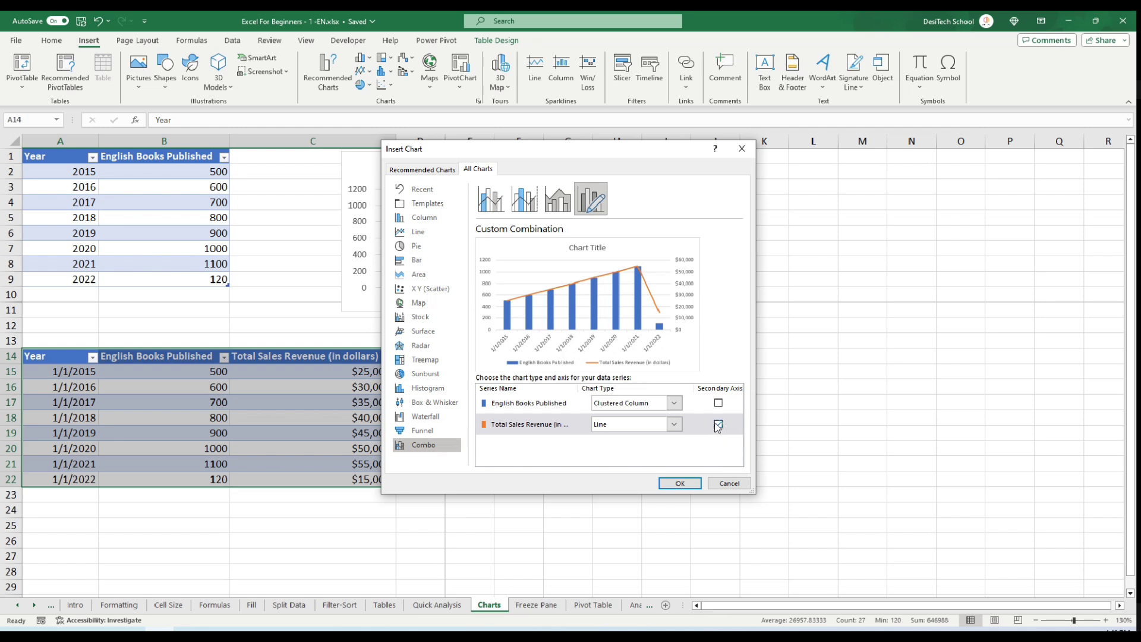
left_click(680, 483)
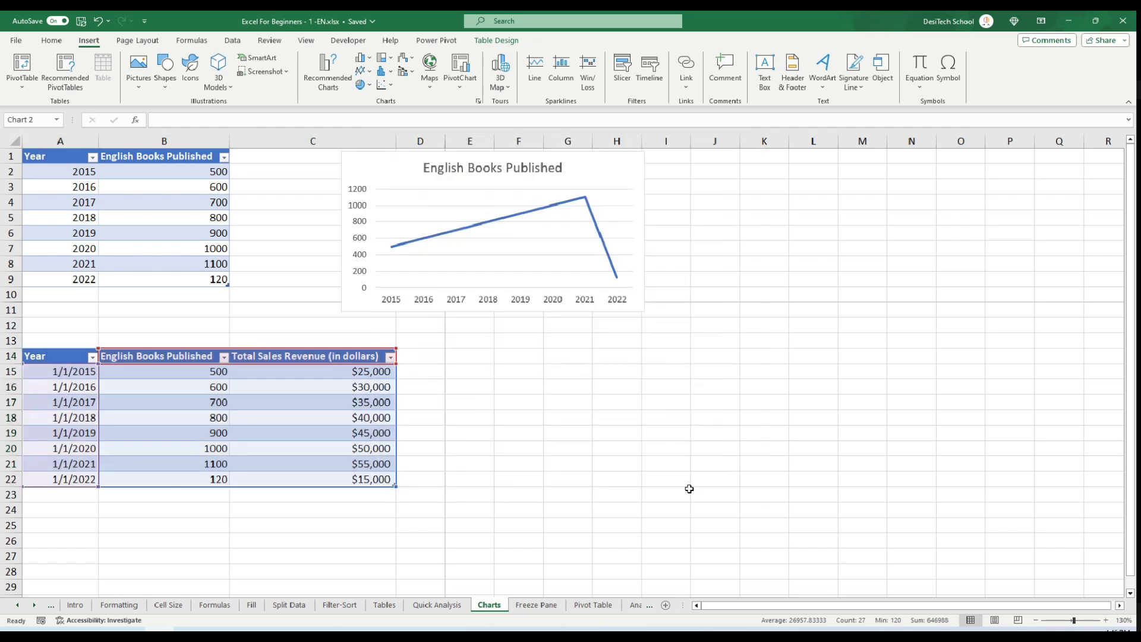
left_click_drag(457, 281, 493, 381)
left_click_drag(567, 404, 493, 372)
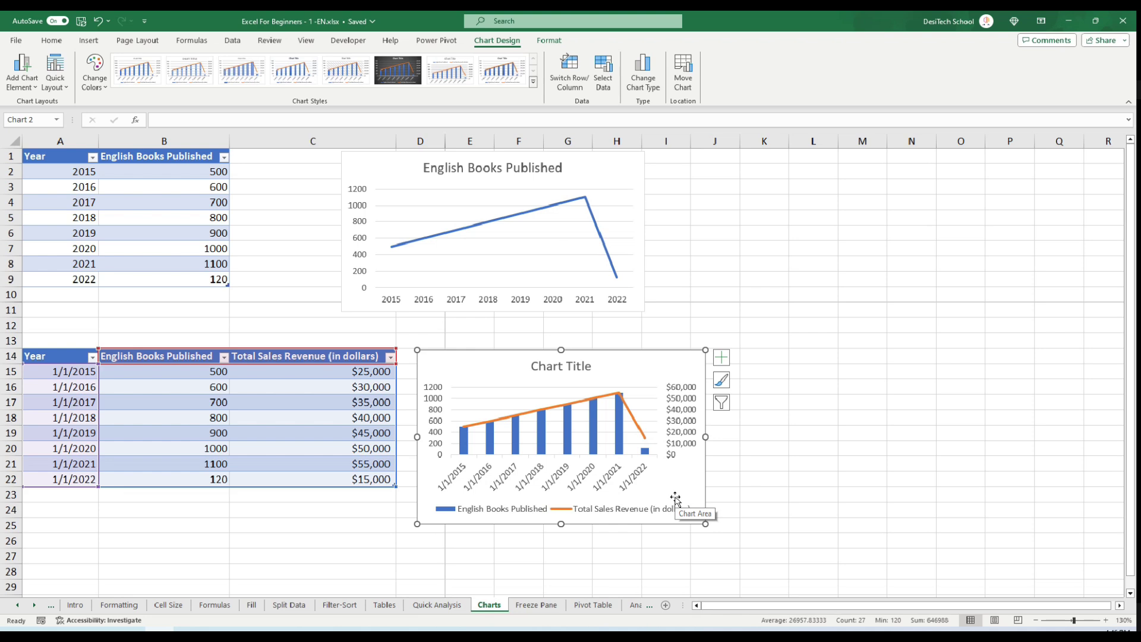
key("Escape")
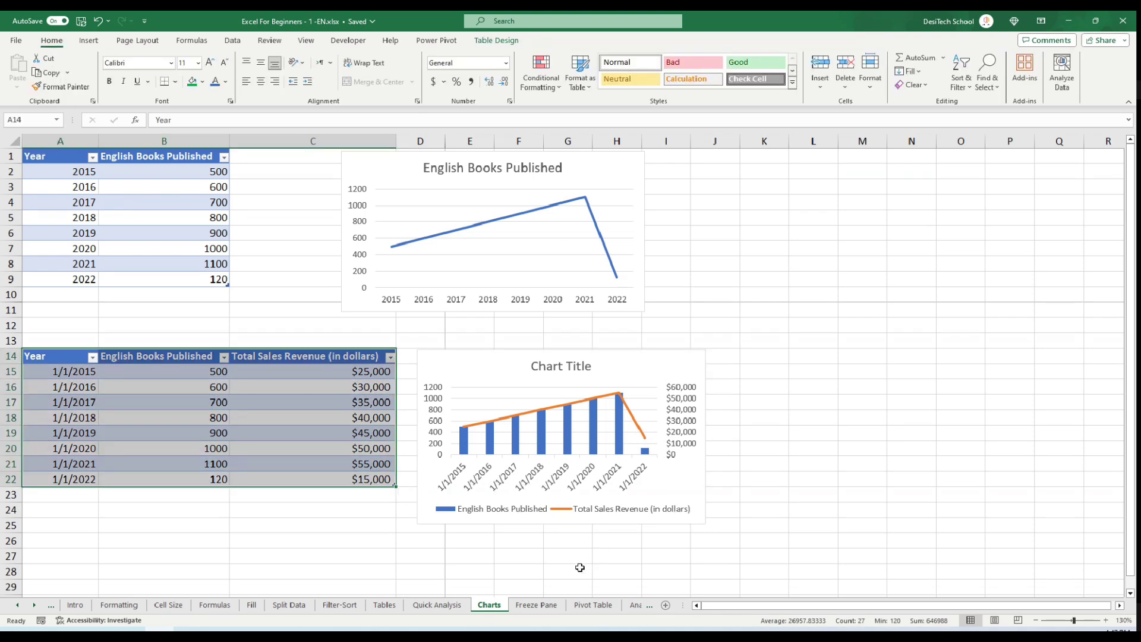
- Go to the Freeze Pane sheet and look through the employee data down to its last row and back to the headers
left_click(536, 604)
scroll(319, 451, "down", 15)
scroll(319, 451, "down", 3)
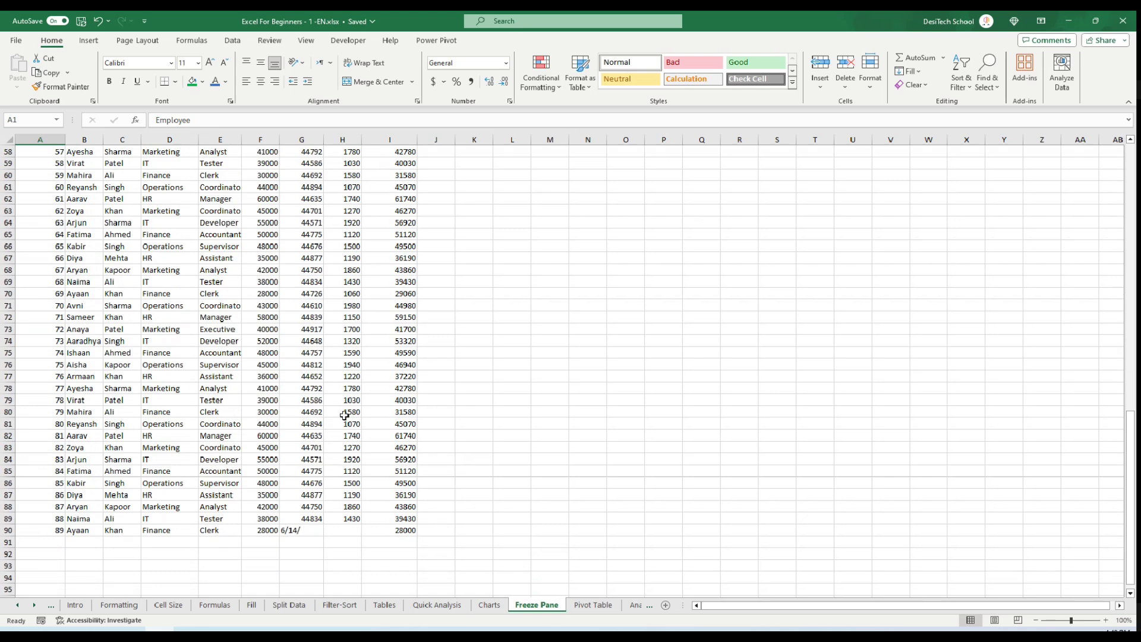
scroll(308, 437, "down", 1)
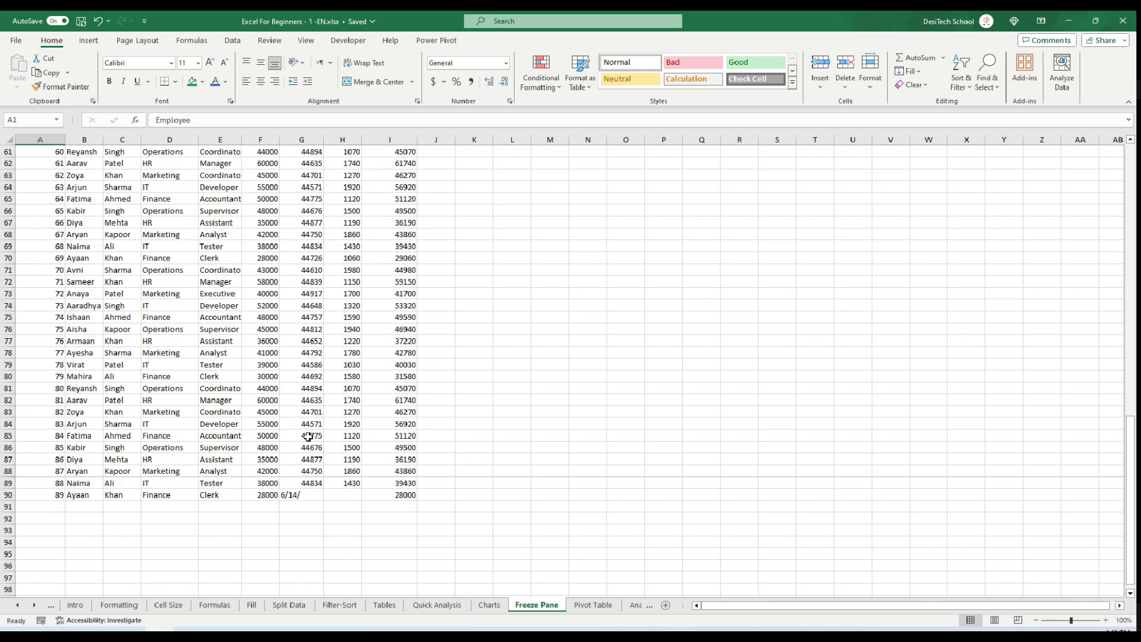
scroll(308, 437, "up", 20)
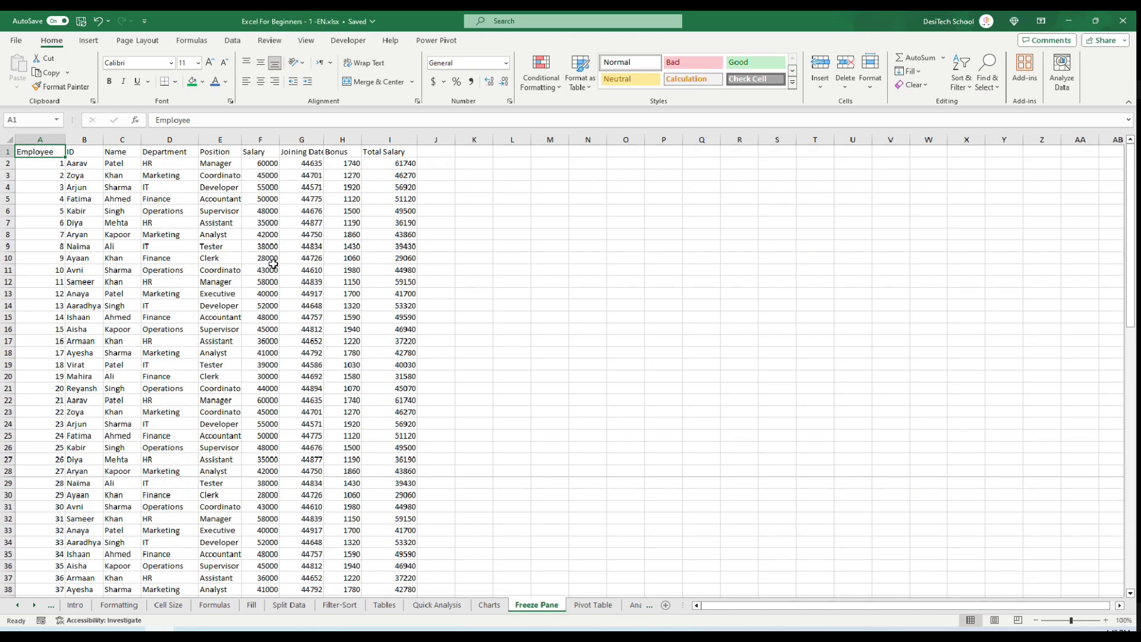
scroll(345, 450, "down", 2)
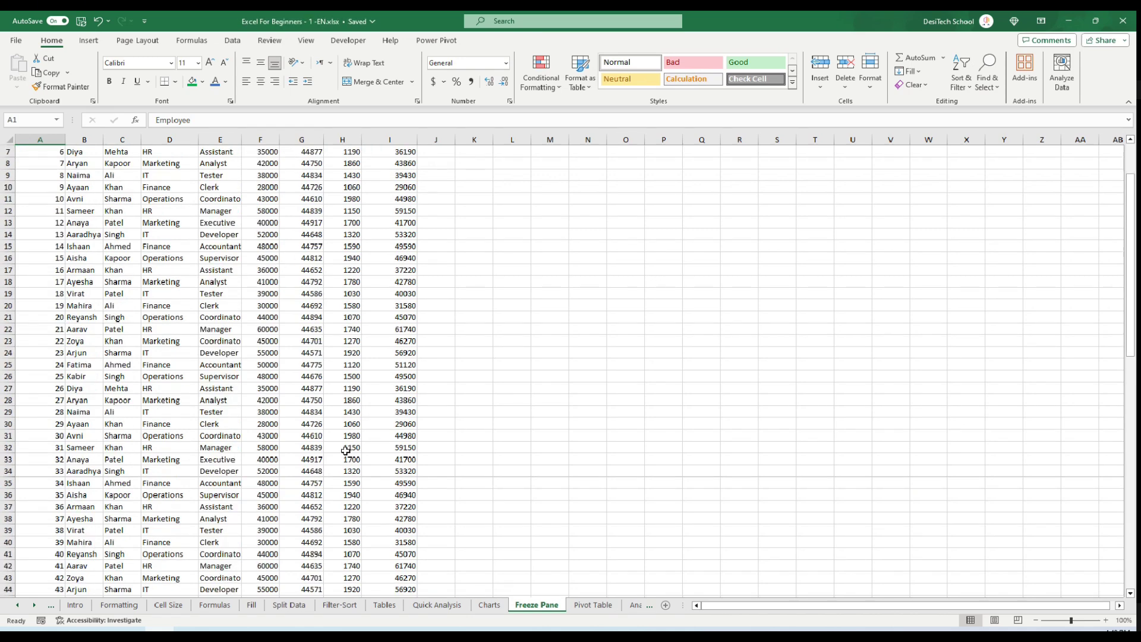
scroll(343, 450, "up", 2)
- Freeze the top row of the Freeze Pane sheet and check the header row while moving through the employee records
left_click(261, 330)
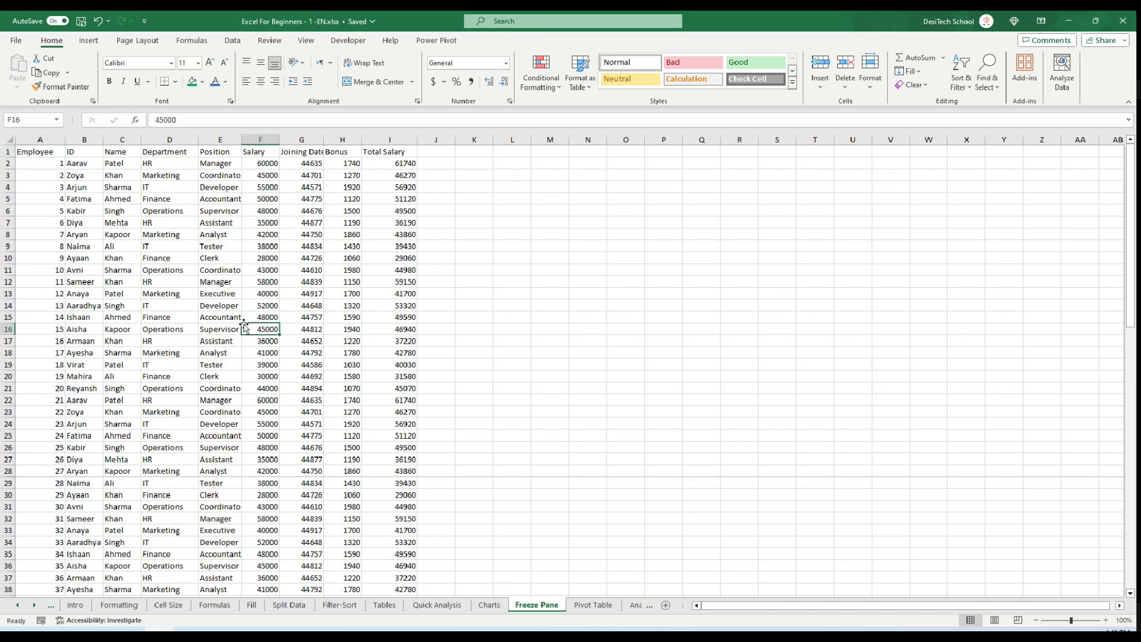
left_click(306, 41)
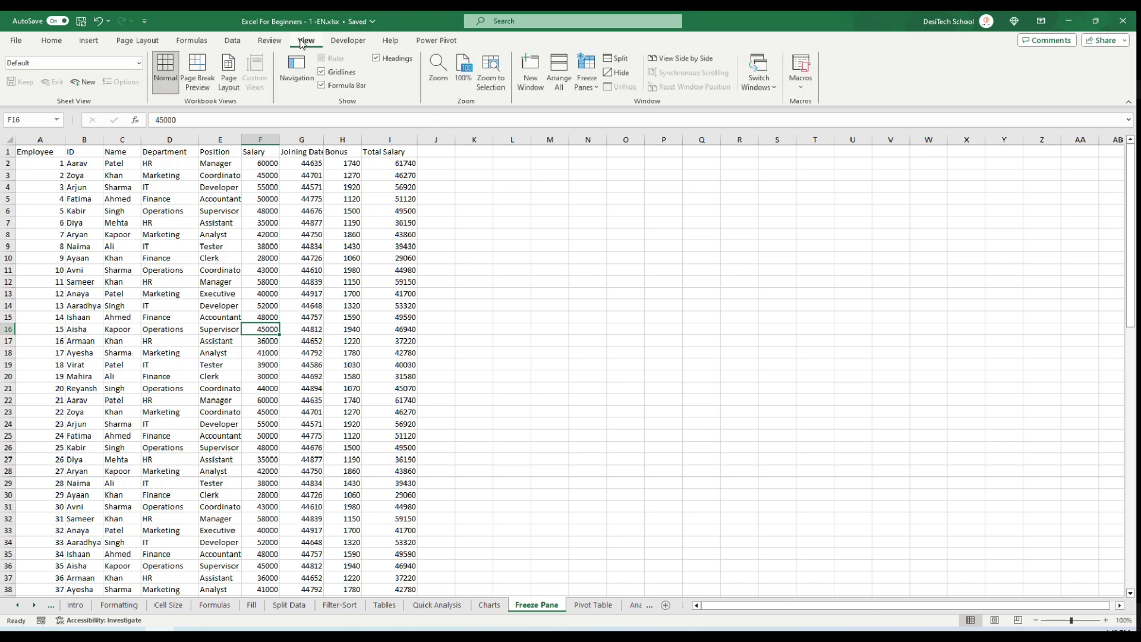
left_click(590, 89)
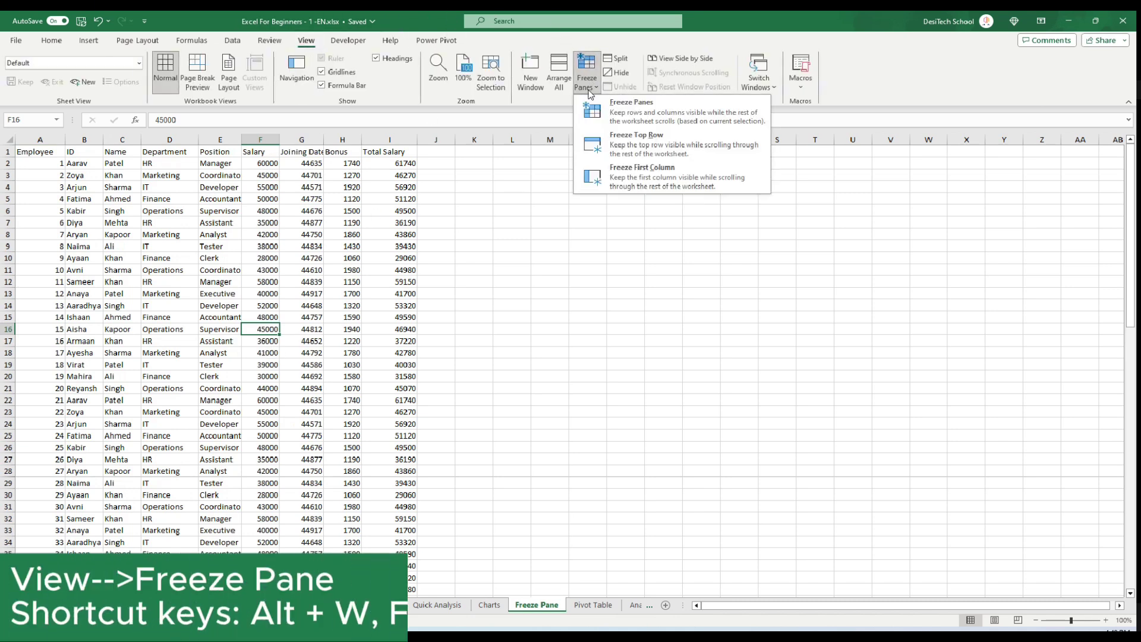
left_click(601, 149)
scroll(414, 206, "down", 9)
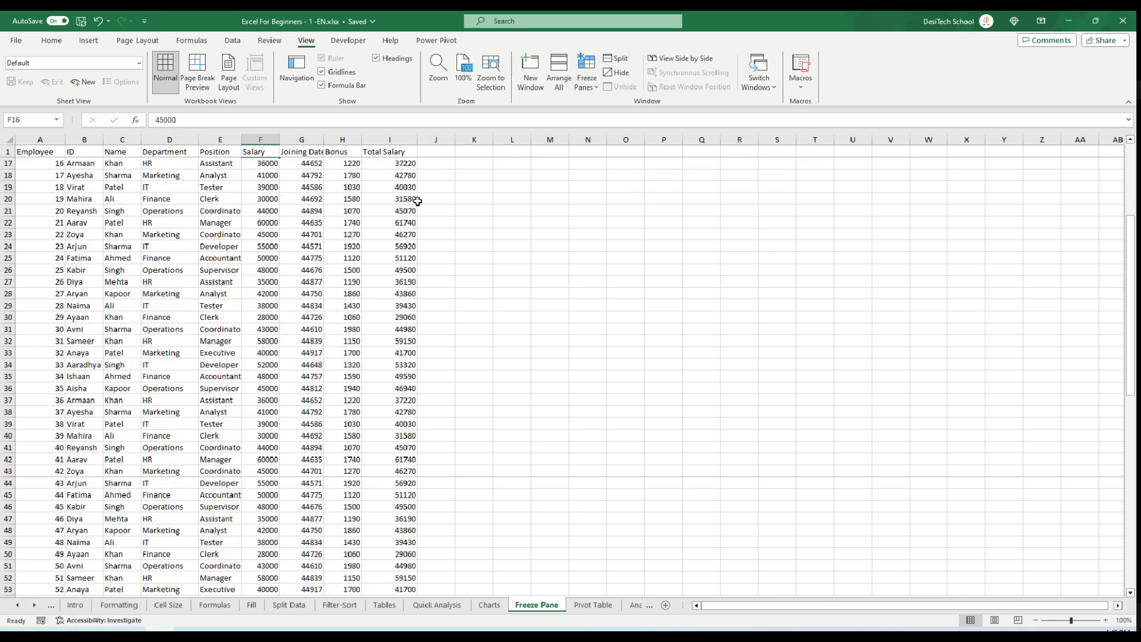
left_click_drag(42, 151, 445, 151)
scroll(359, 273, "down", 13)
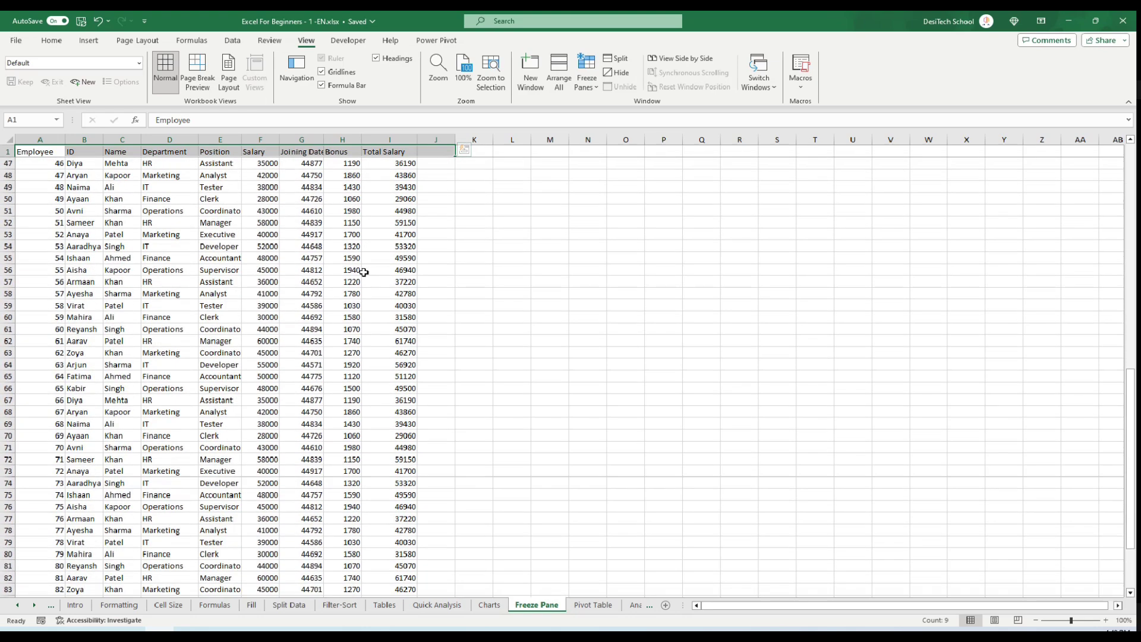
scroll(358, 280, "up", 20)
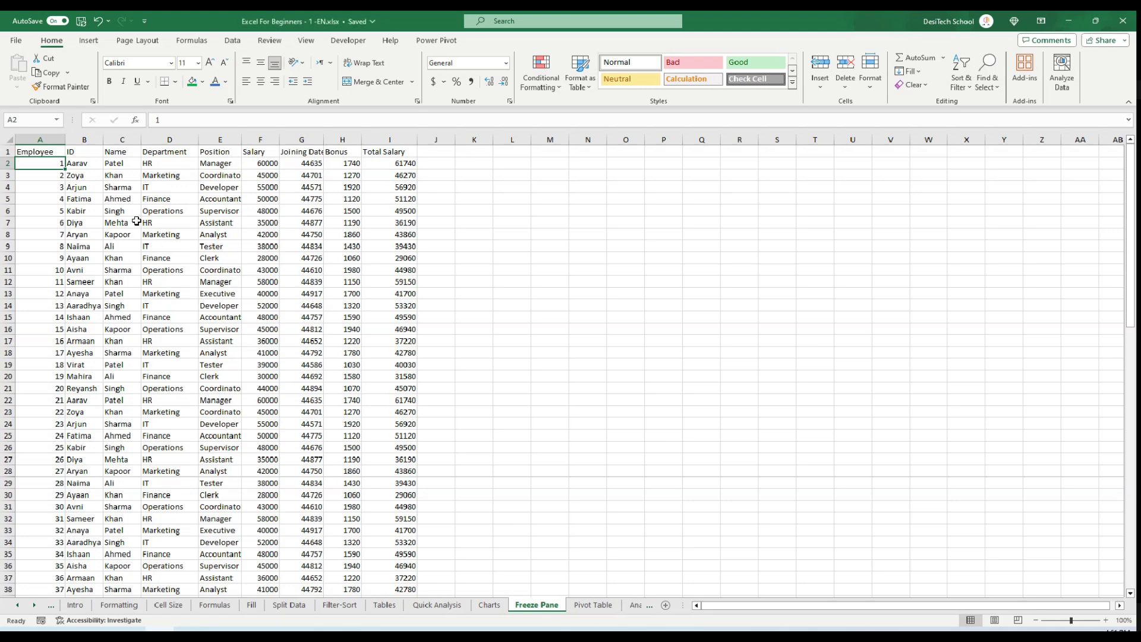
- Format the employee data on the Freeze Pane sheet as an orange-styled table with headers and check the headers down the records
left_click(122, 235)
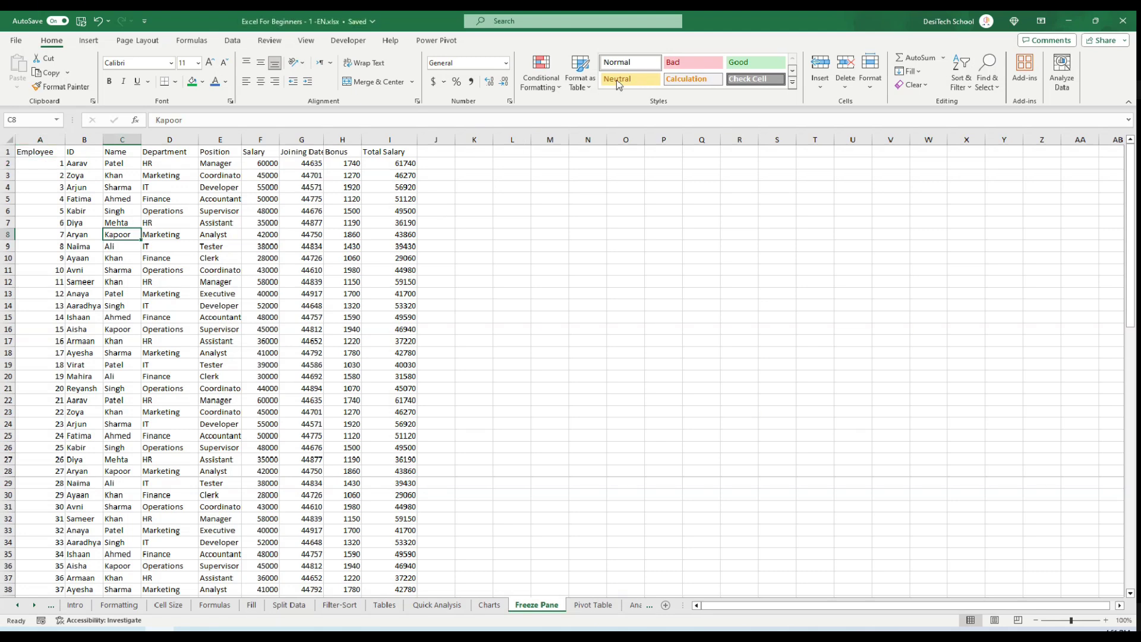
left_click(589, 88)
left_click(668, 160)
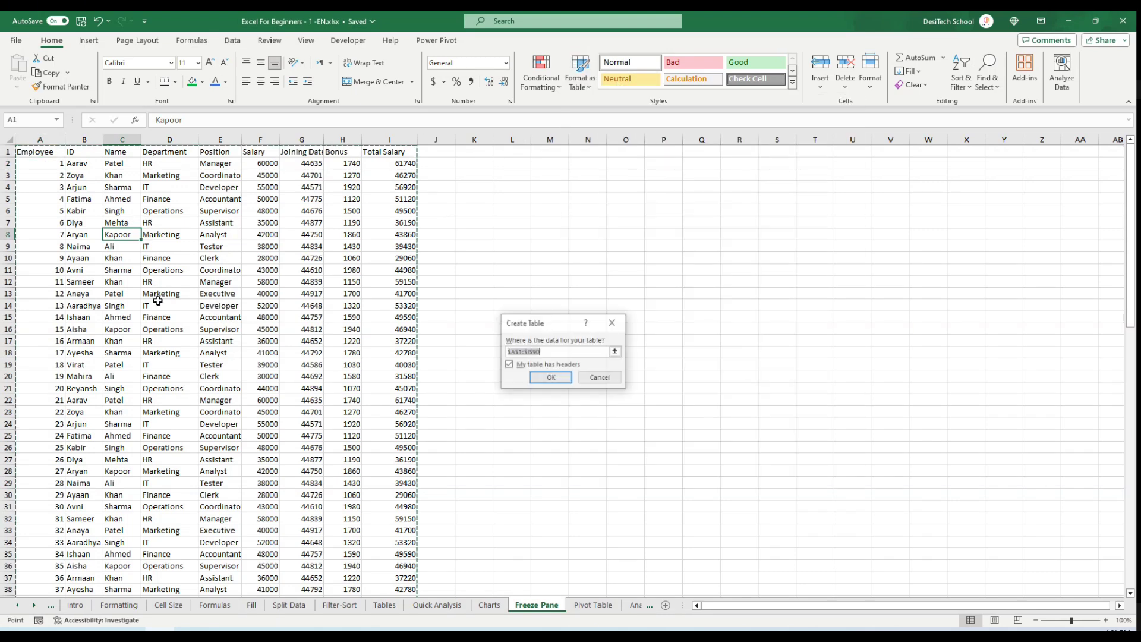
left_click(550, 380)
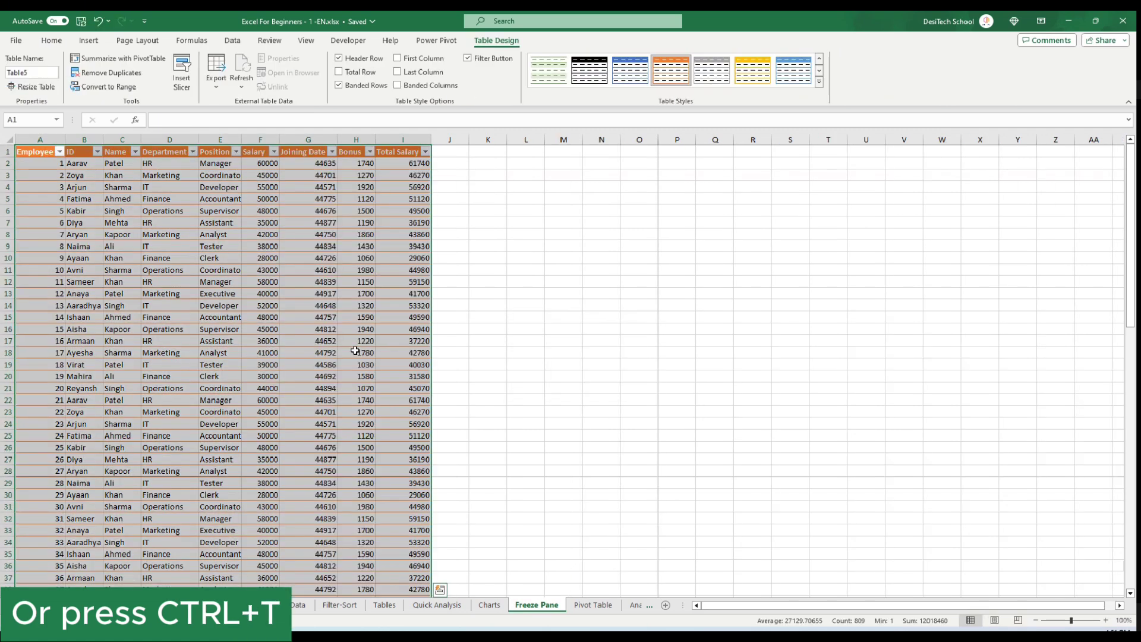
scroll(299, 298, "down", 2)
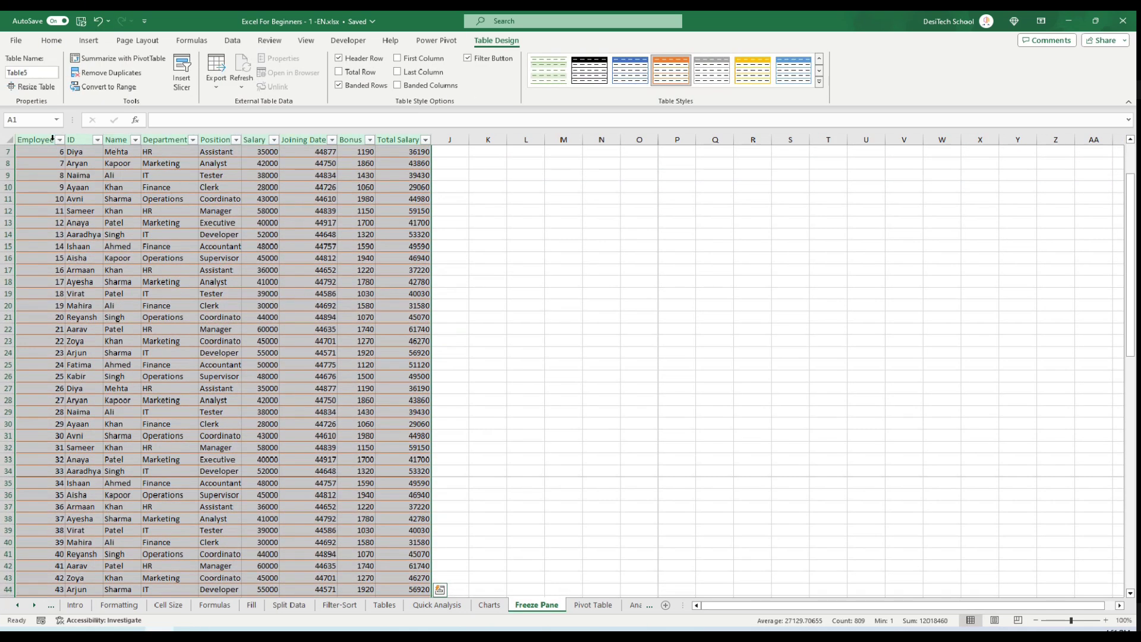
scroll(148, 333, "down", 2)
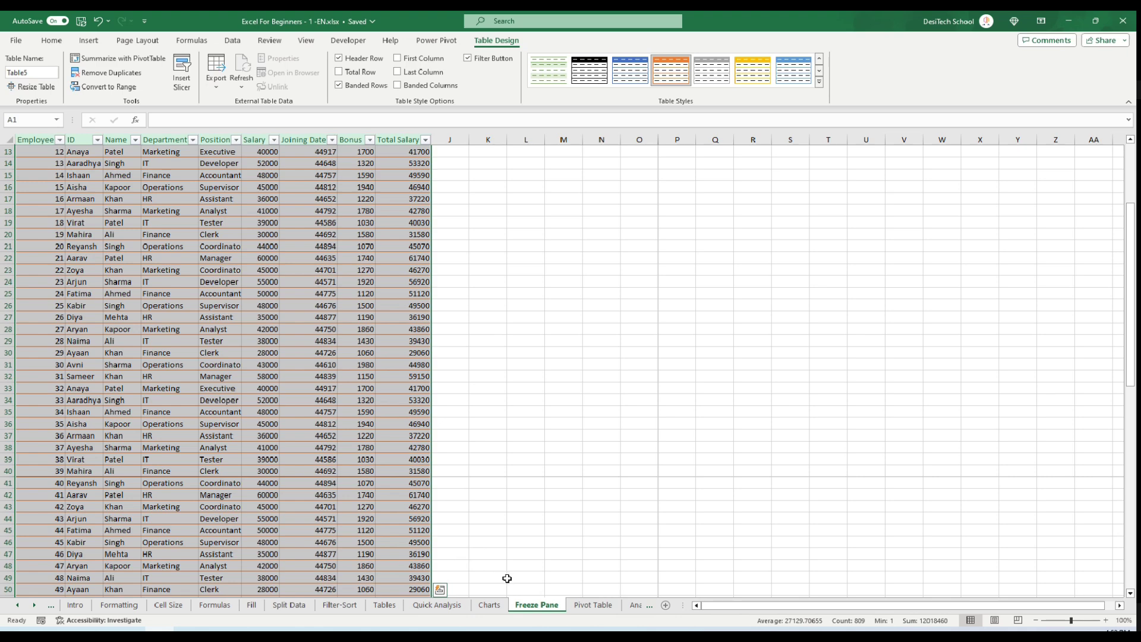
- On the Pivot Table sheet, insert a PivotTable from the book sales table into the existing worksheet at cell F2
left_click(594, 605)
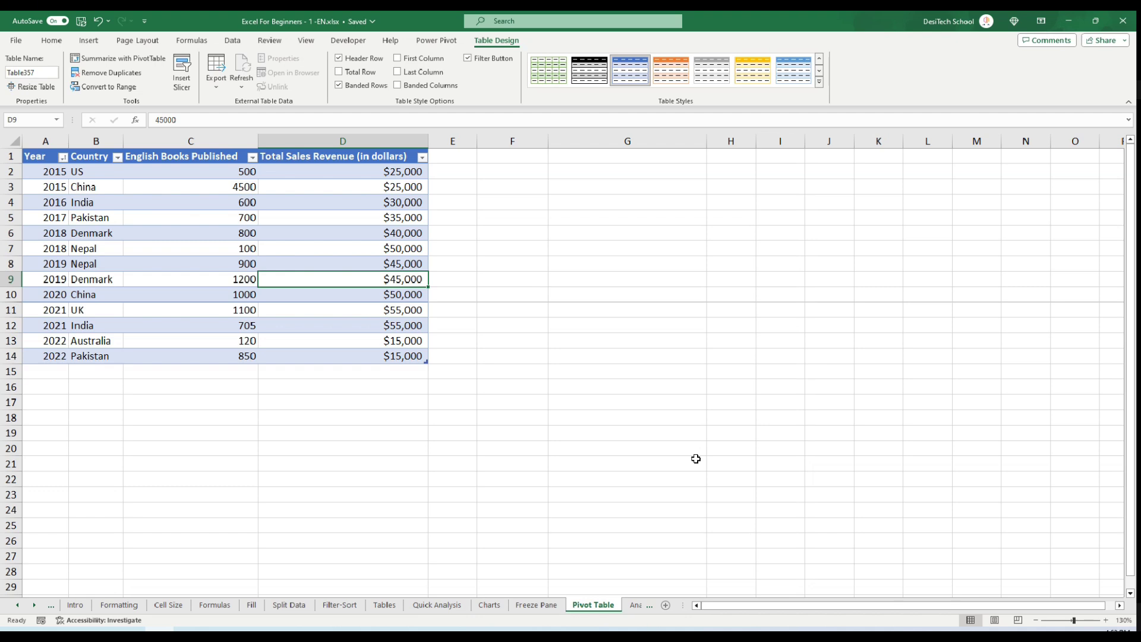
left_click(40, 173)
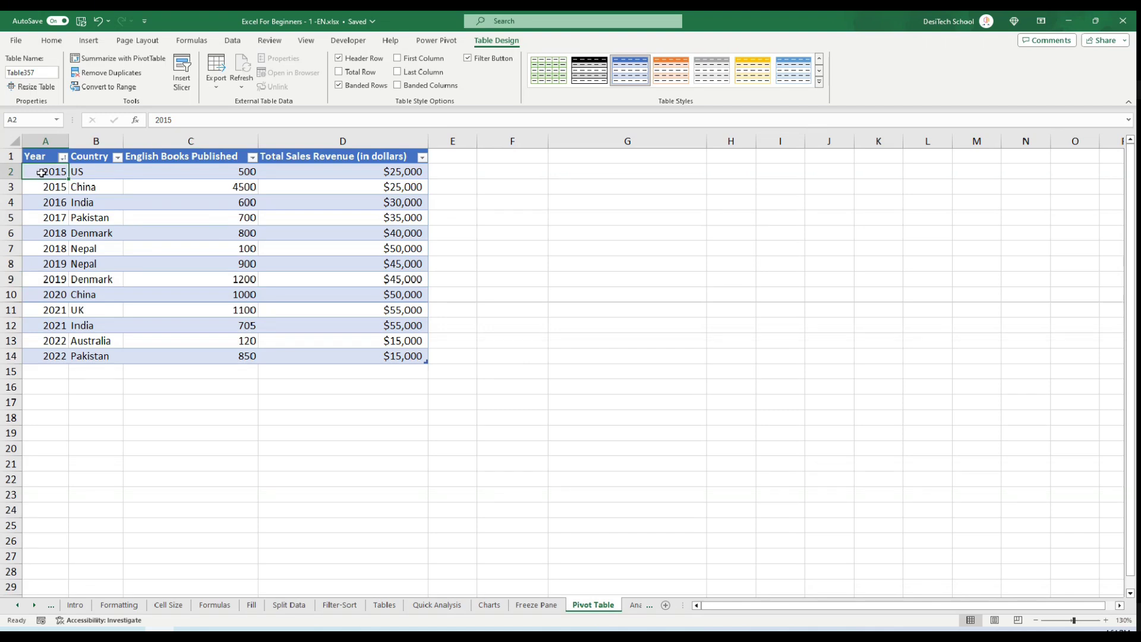
left_click(89, 39)
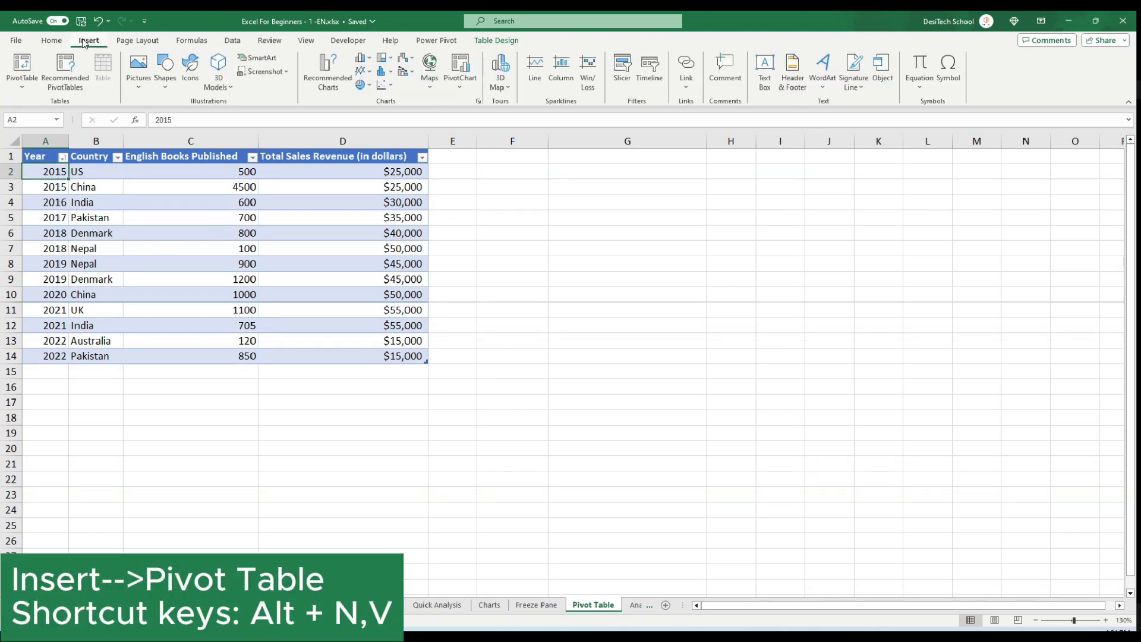
left_click(32, 72)
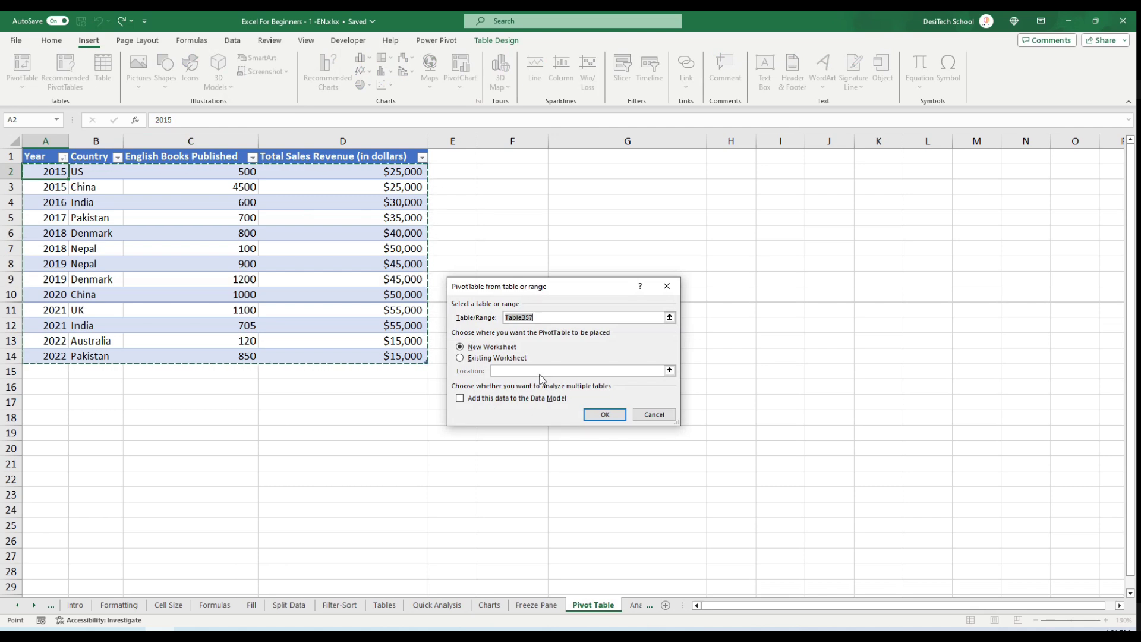
left_click(478, 348)
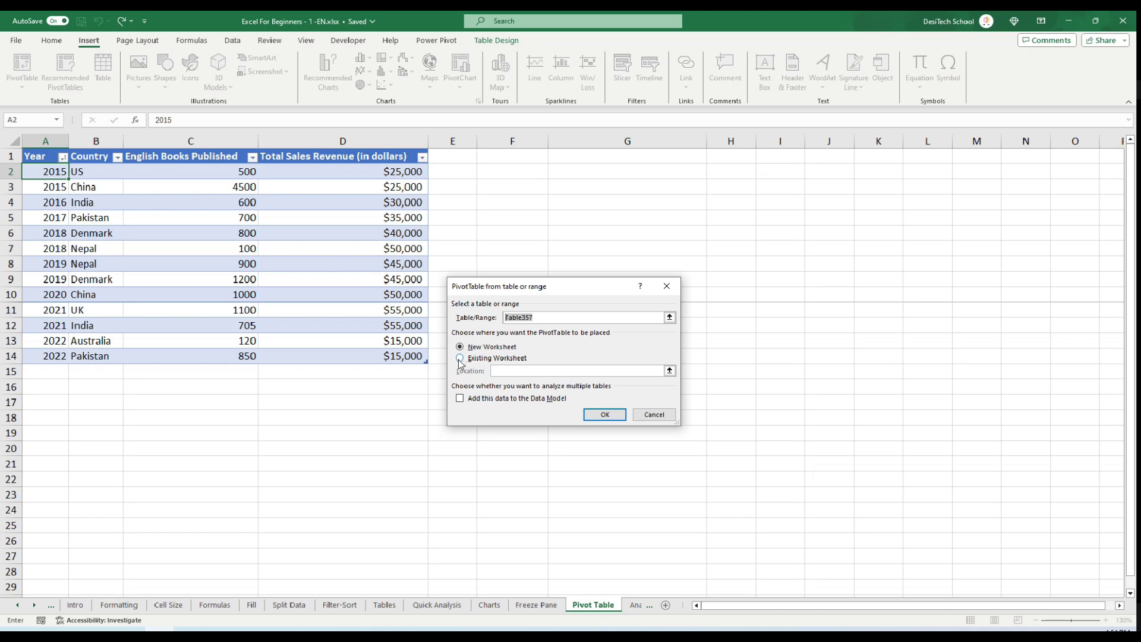
left_click(459, 359)
left_click(510, 170)
left_click(602, 415)
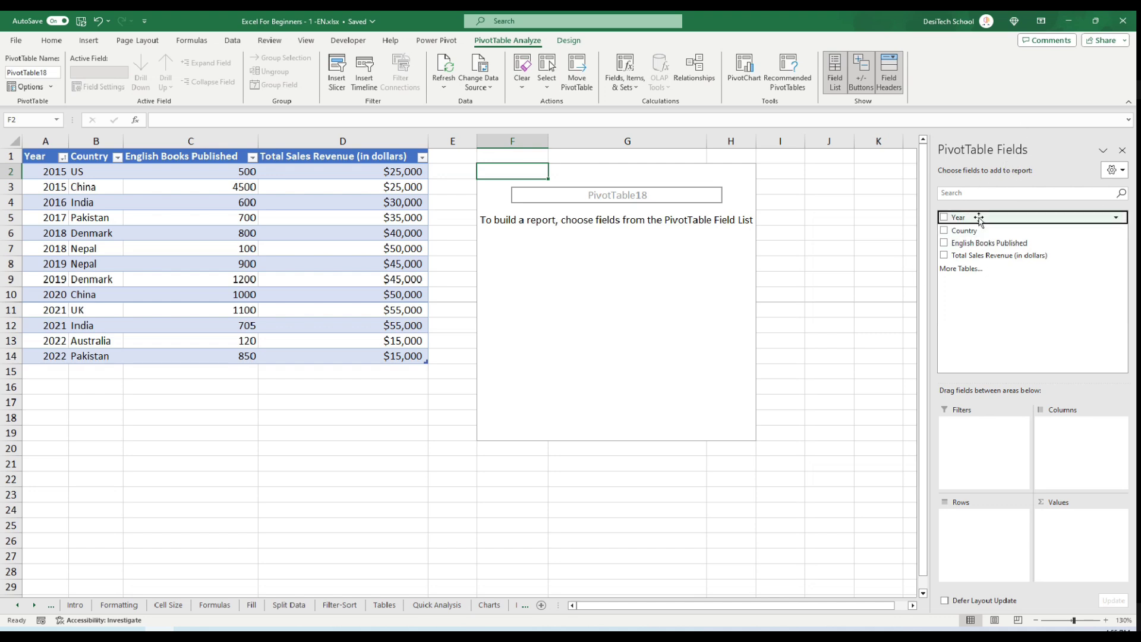
- Build the PivotTable with Year as rows, Total Sales Revenue (in dollars) as values and Country as the report filter
left_click_drag(963, 219, 970, 542)
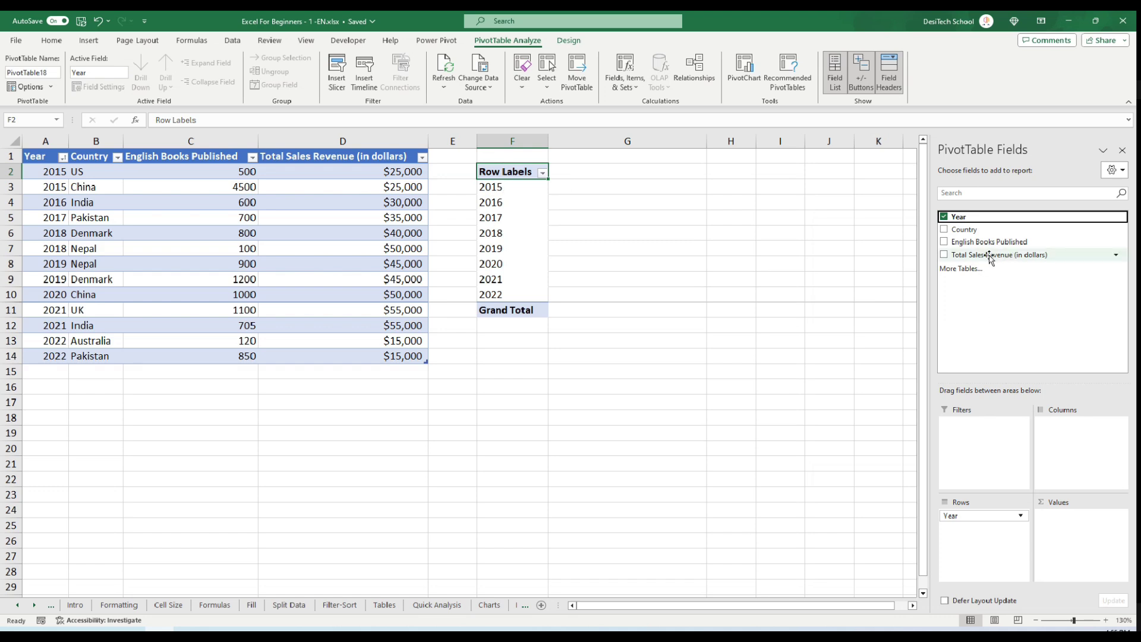
left_click_drag(1003, 255, 1082, 529)
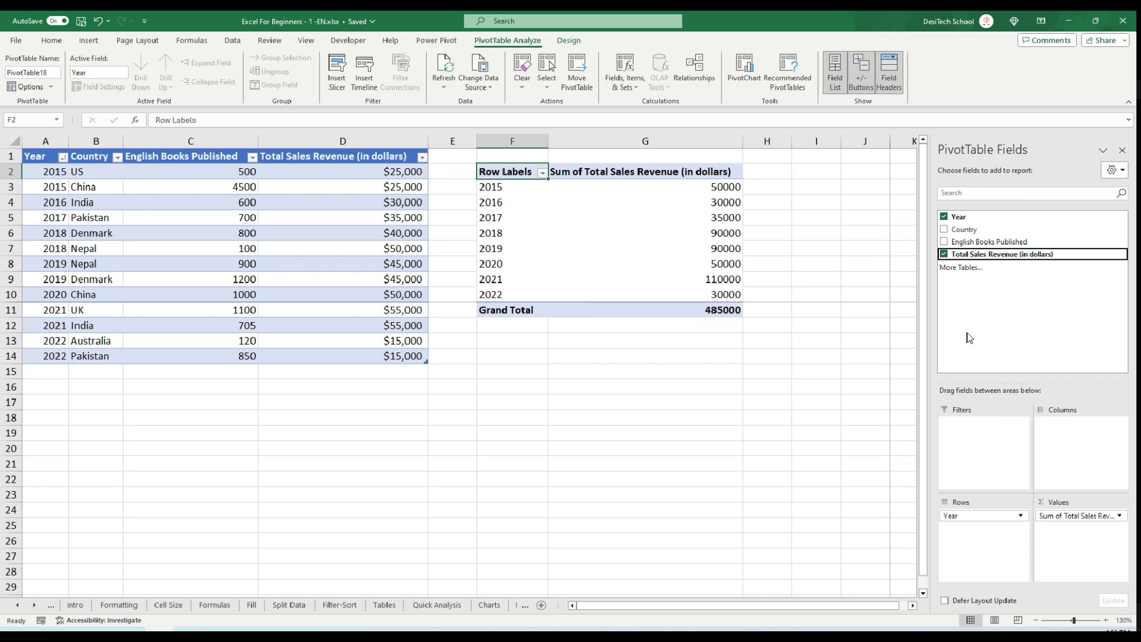
left_click_drag(970, 232, 978, 452)
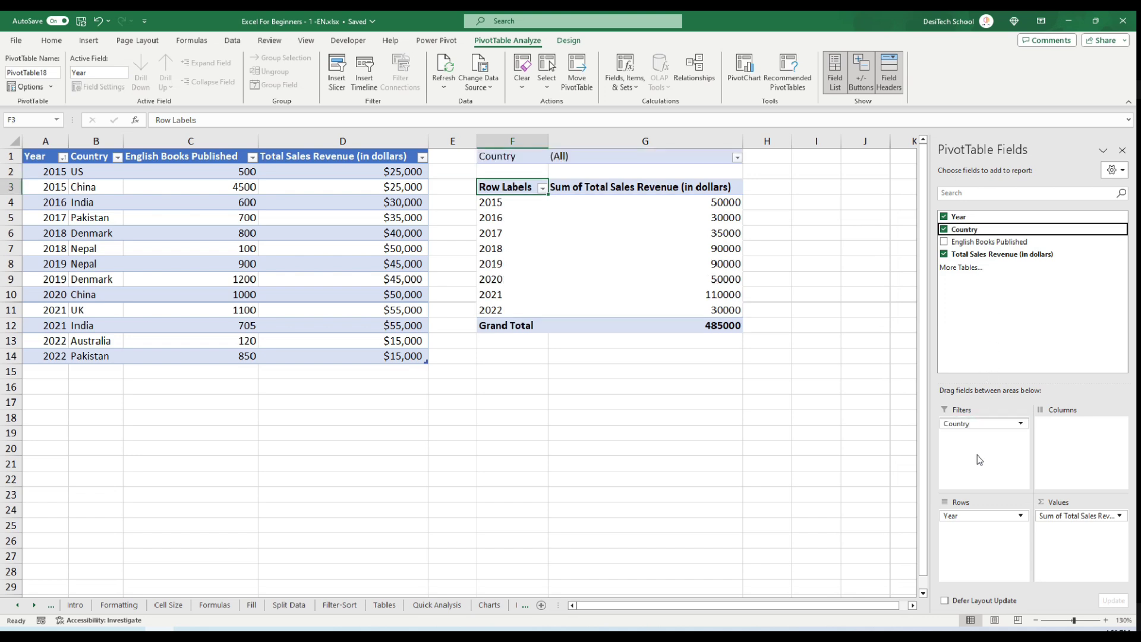
- Filter the PivotTable's Country field to China and reset it to all countries
left_click(737, 157)
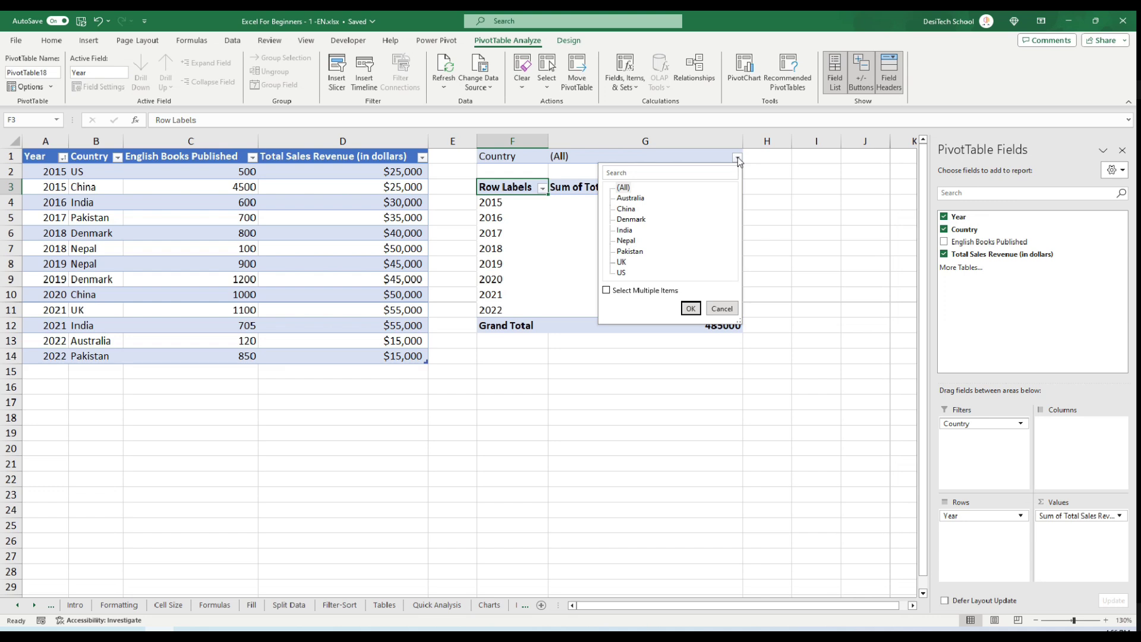
left_click(630, 209)
left_click(690, 308)
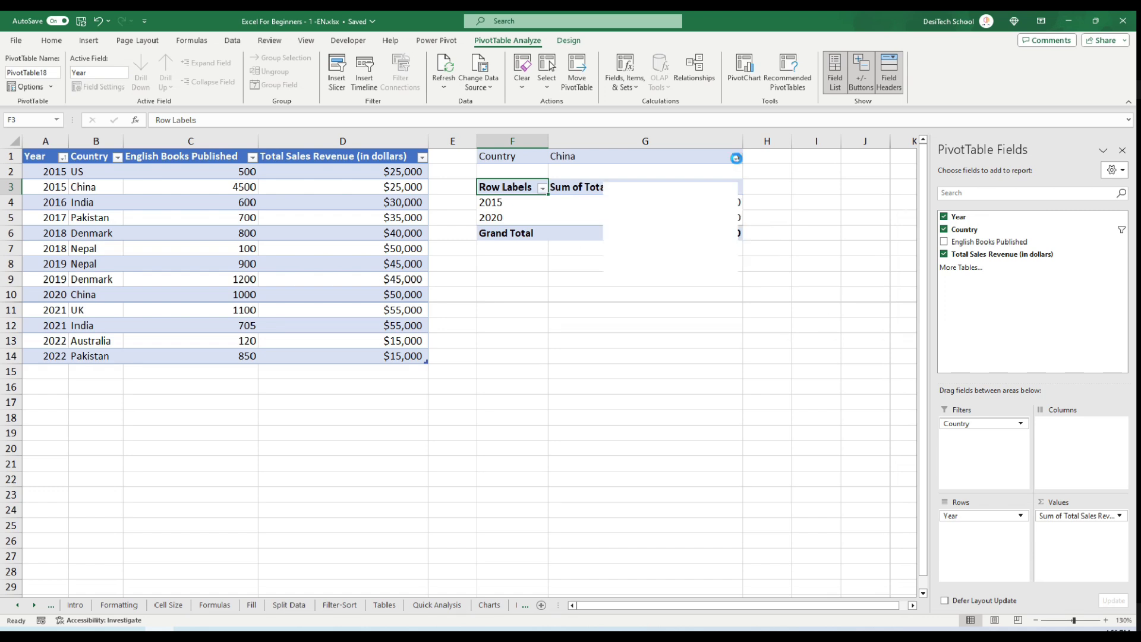
left_click(737, 157)
left_click(624, 187)
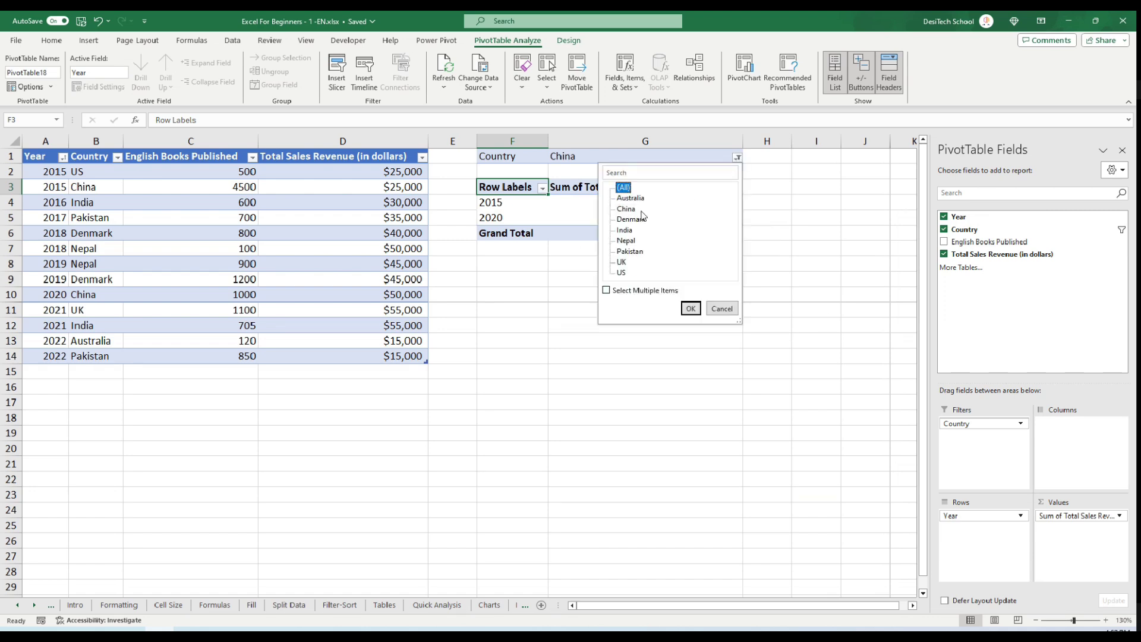
left_click(691, 309)
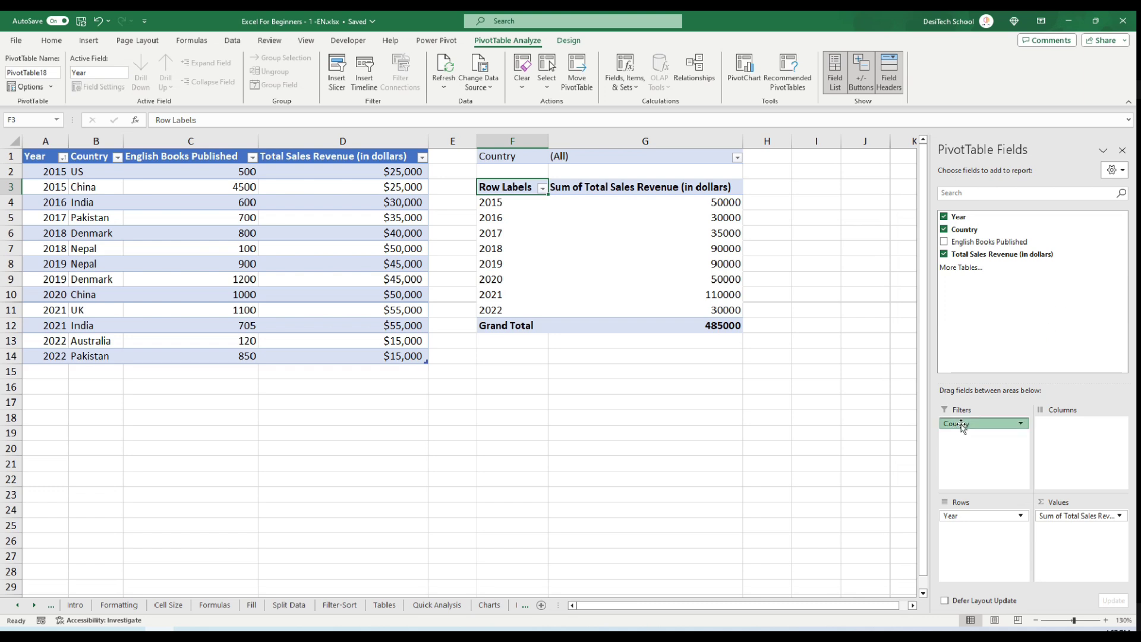
- Move the Country field from the report filter into the PivotTable's rows, nested below Year
left_click_drag(963, 425, 976, 532)
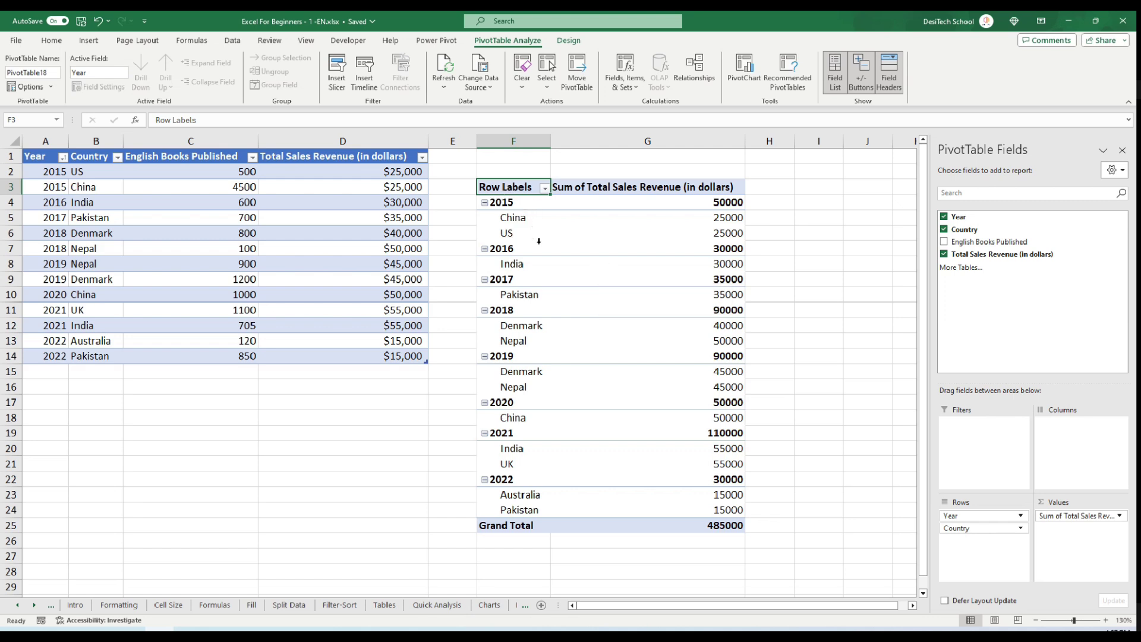
left_click(665, 294)
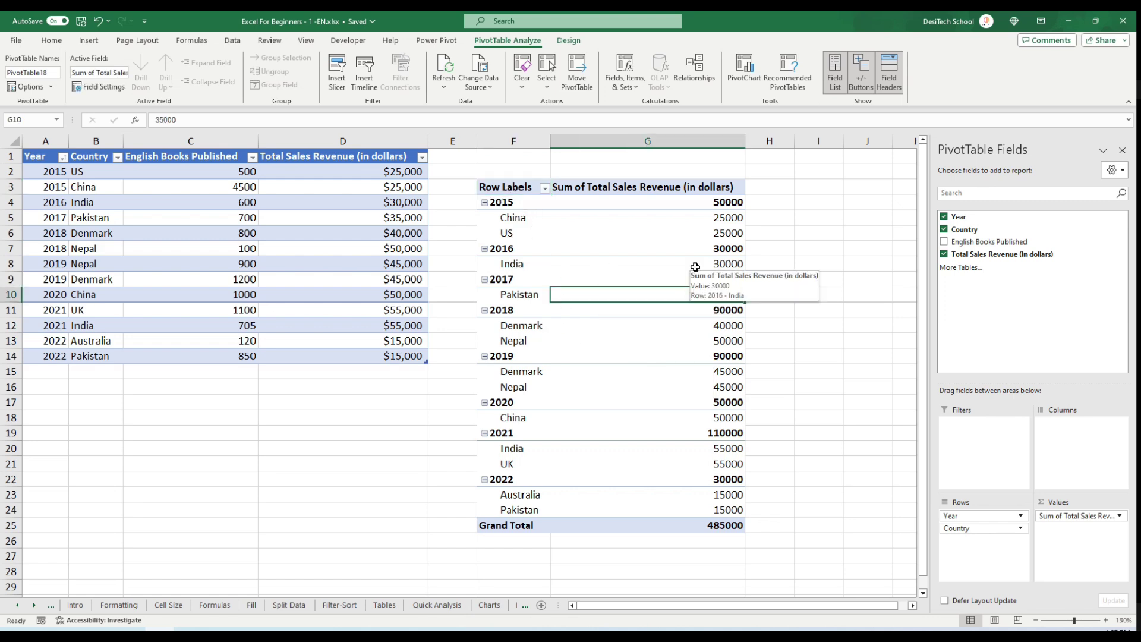
- Go to the Analyze Data sheet and run Analyze Data on the employee table
left_click(35, 608)
left_click(35, 606)
left_click(474, 605)
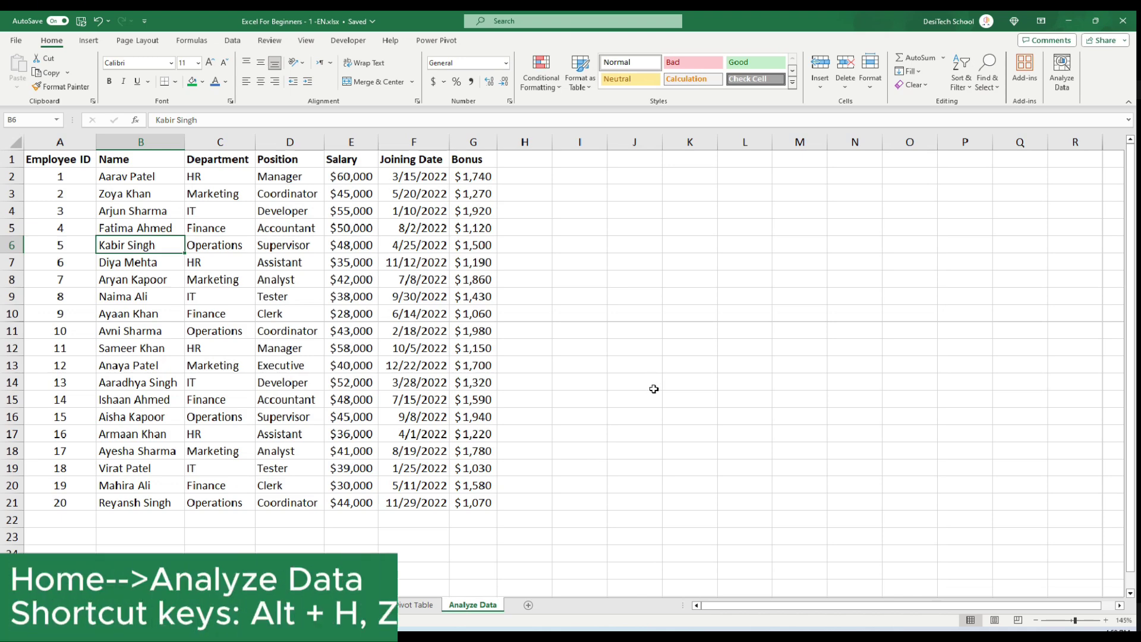
left_click(1063, 84)
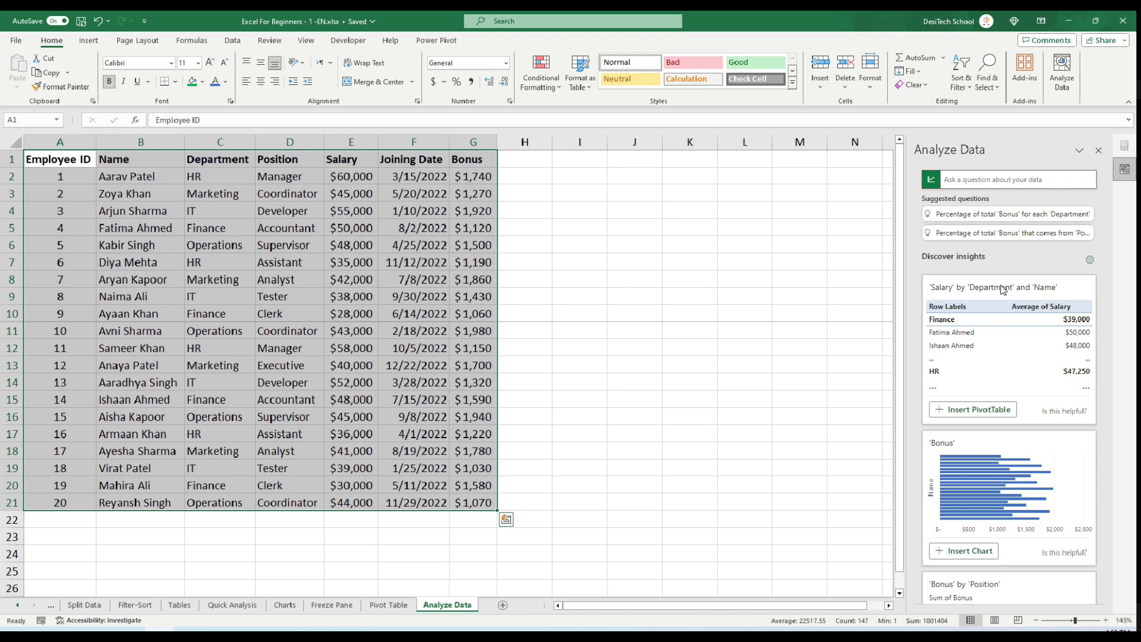
- Look through the suggested insights and insert the 'Salary', 'Bonus' by 'Name' chart into the sheet
scroll(1004, 289, "down", 4)
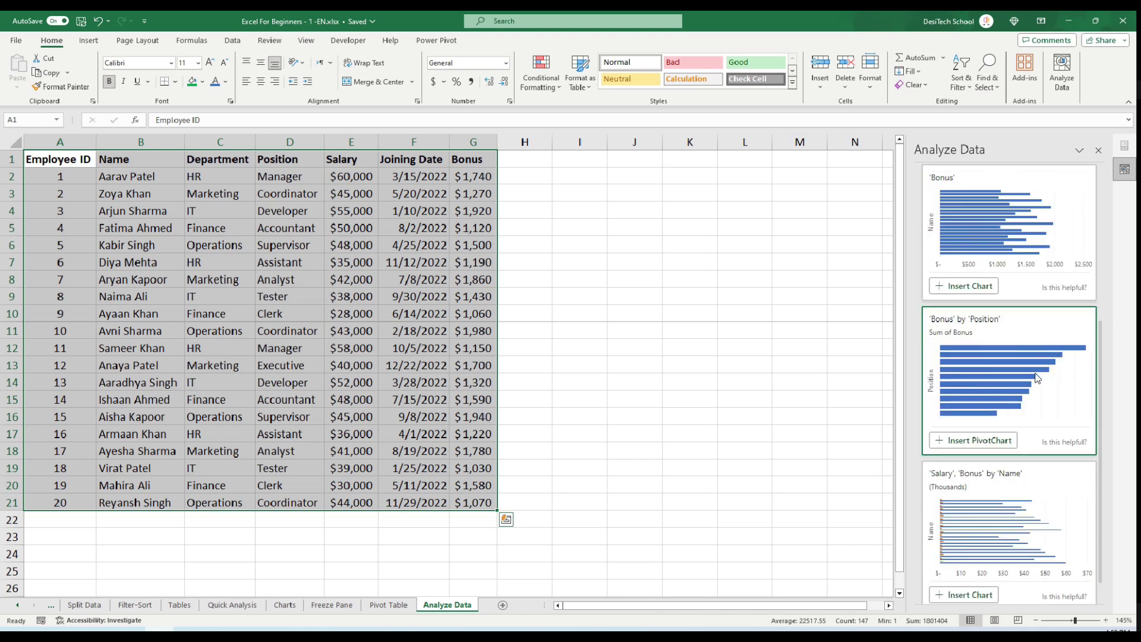
scroll(1034, 386, "down", 1)
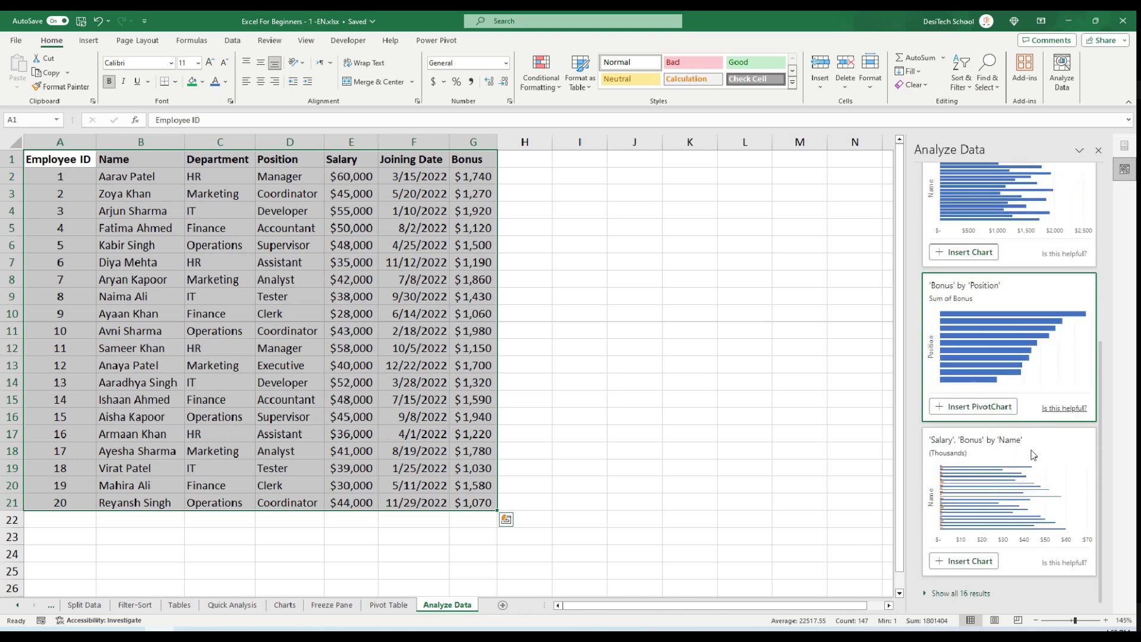
left_click(964, 562)
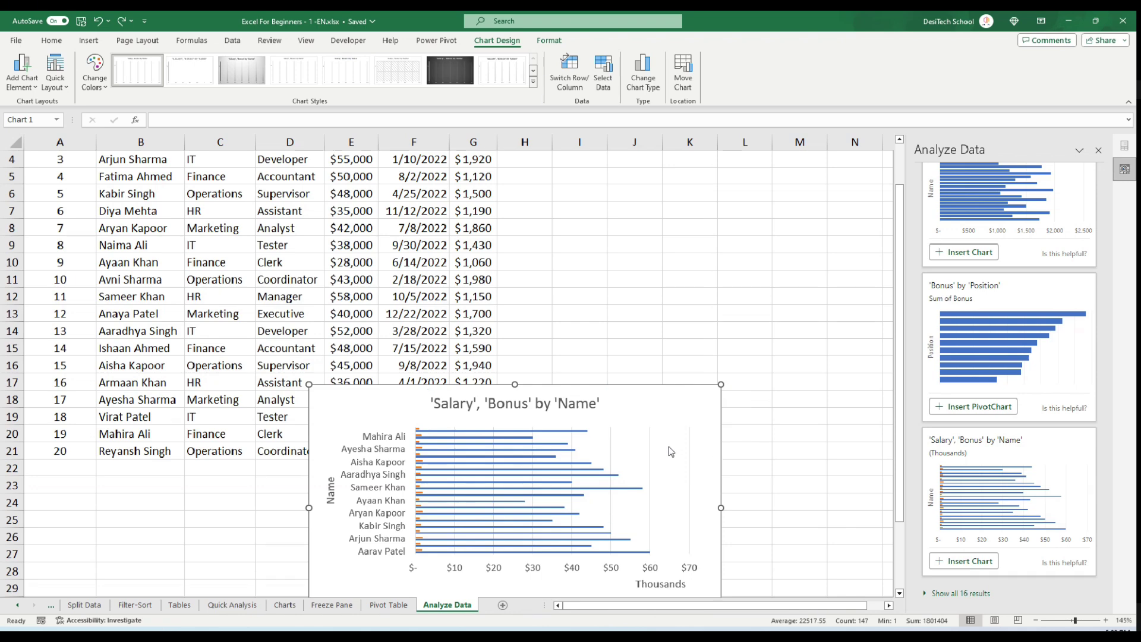
scroll(1053, 394, "up", 5)
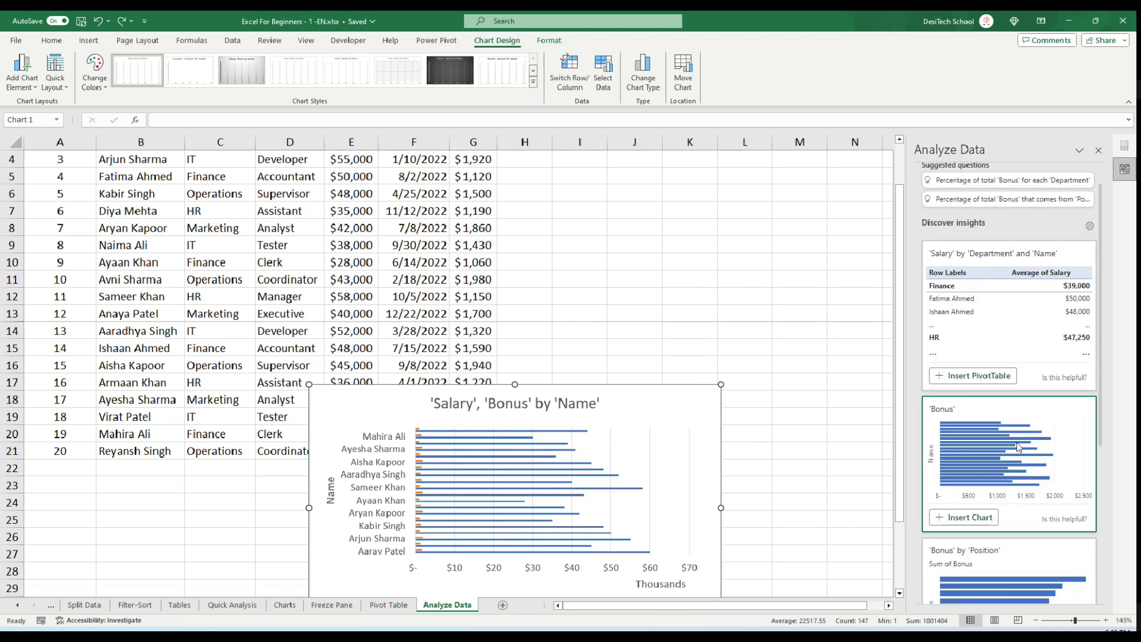